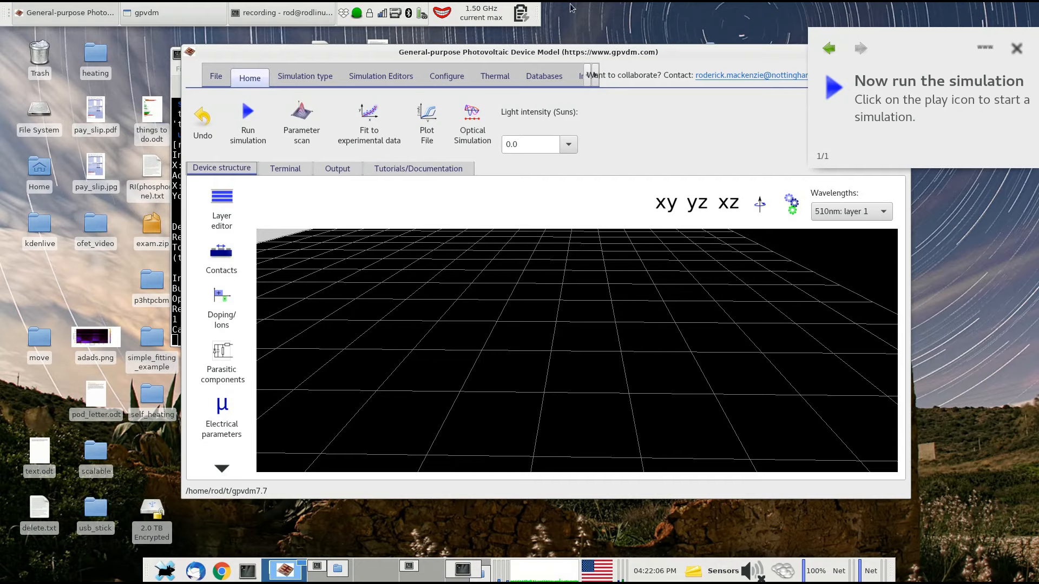
Step: Create a new organic solar cell simulation and save it as test1 on the Desktop
{"action": "left_click", "coordinate": [216, 77]}
{"action": "left_click", "coordinate": [211, 119]}
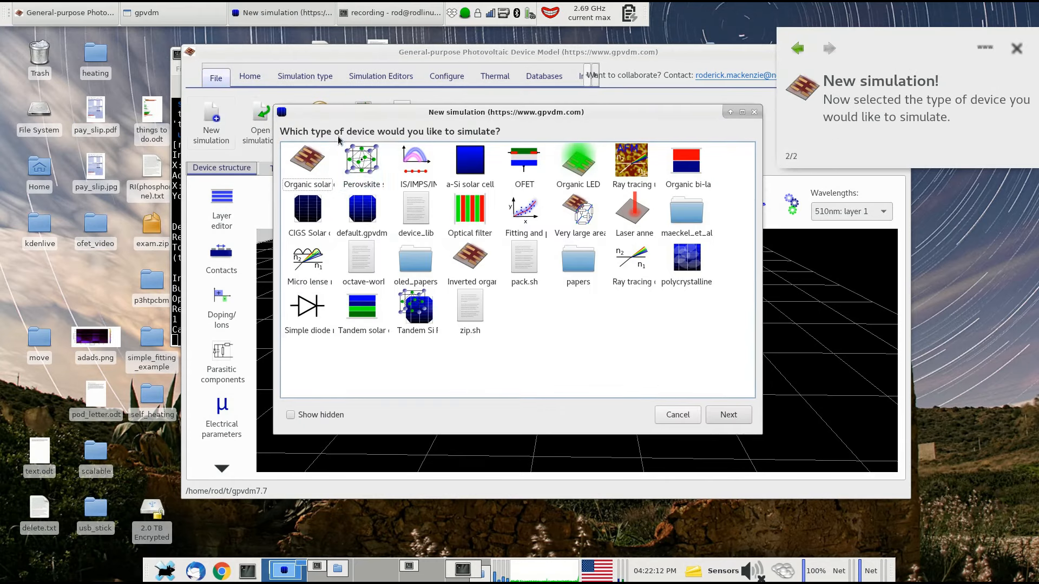
{"action": "double_click", "coordinate": [320, 164]}
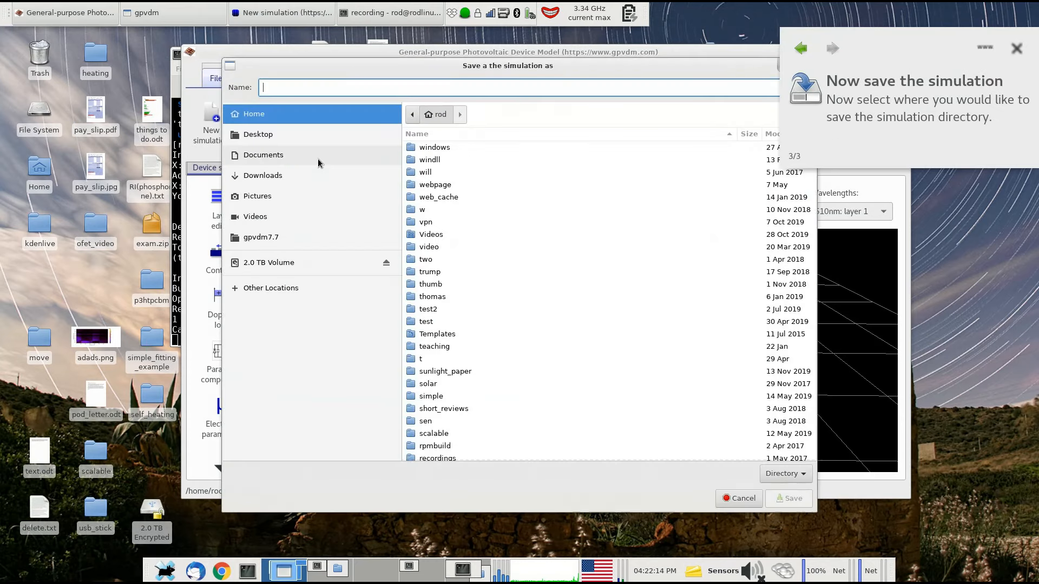
{"action": "left_click", "coordinate": [275, 137]}
{"action": "left_click", "coordinate": [292, 87]}
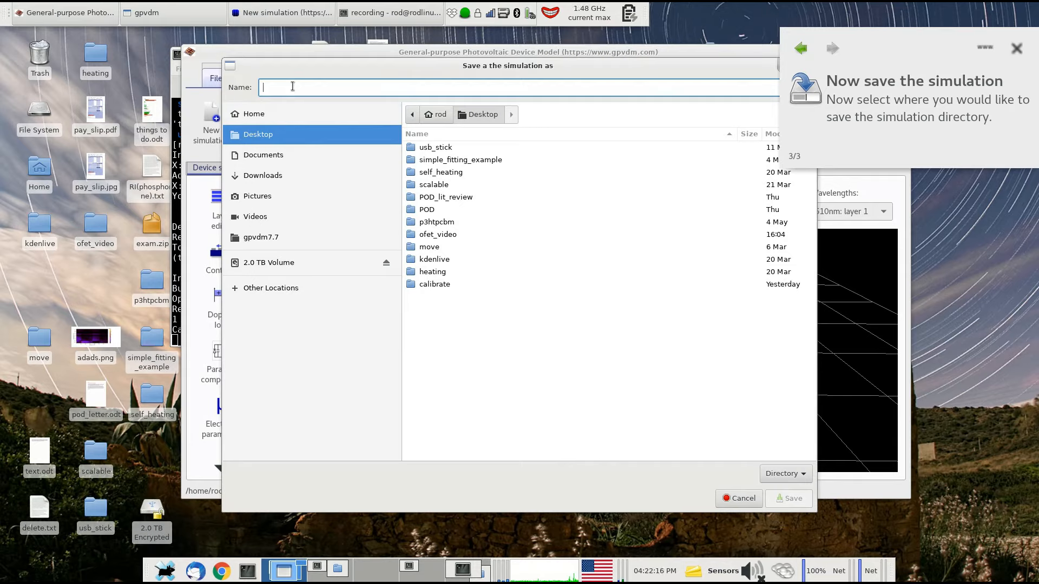
{"action": "type", "text": "tet"}
{"action": "key", "text": "BackSpace"}
{"action": "key", "text": "BackSpace"}
{"action": "key", "text": "BackSpace"}
{"action": "type", "text": "test1"}
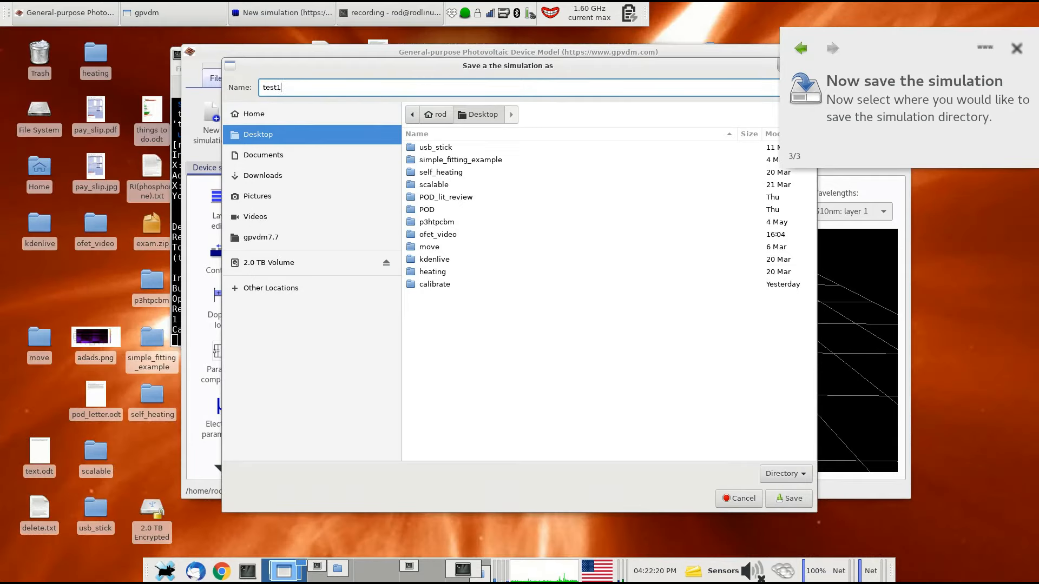
{"action": "key", "text": "Return"}
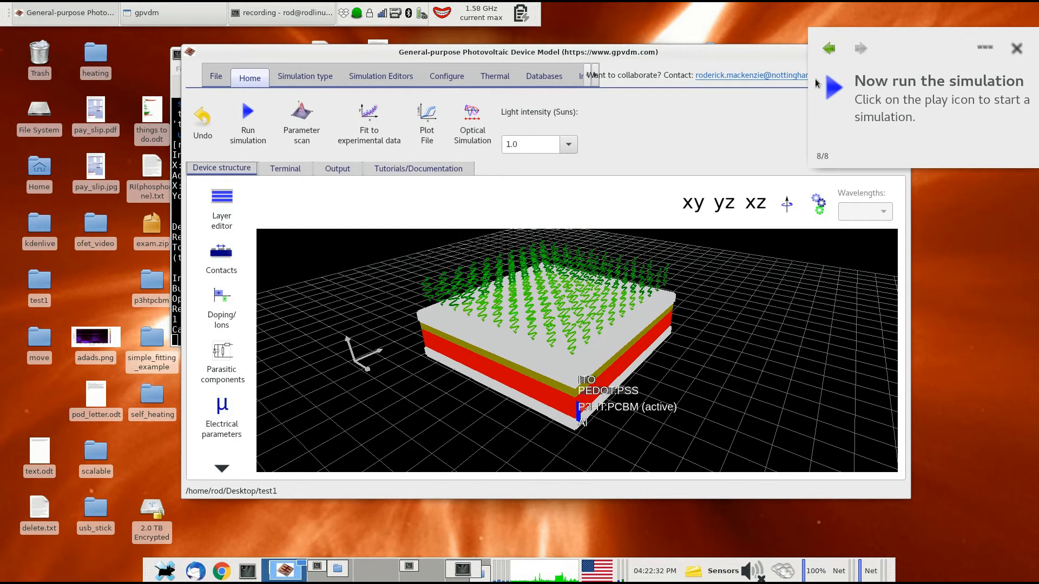
Step: Open the experimental data fitting window and delete the charge_dark, charge_light and dark_jv experiments
{"action": "left_click", "coordinate": [352, 142]}
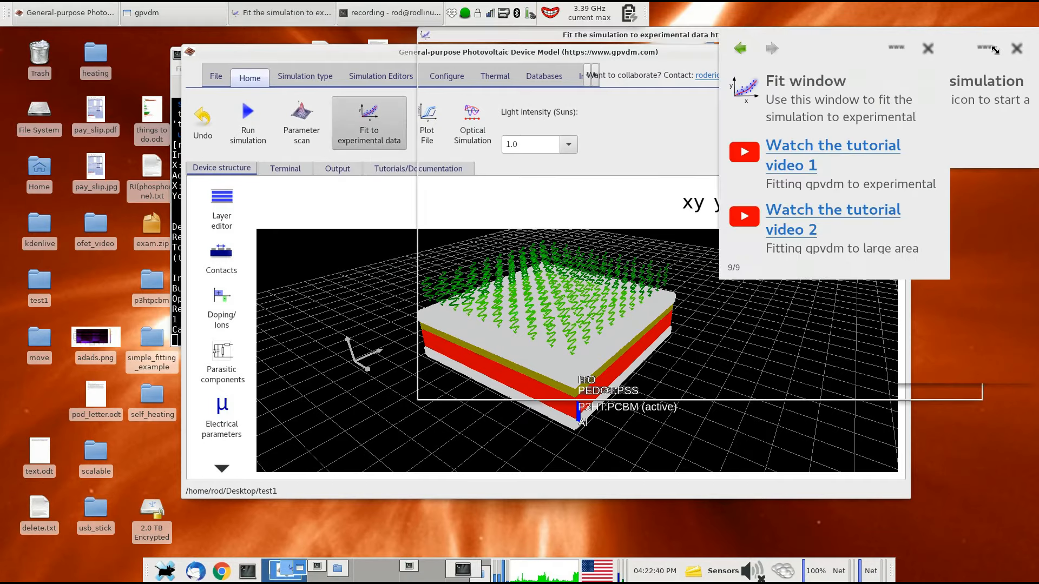
{"action": "left_click", "coordinate": [1013, 46]}
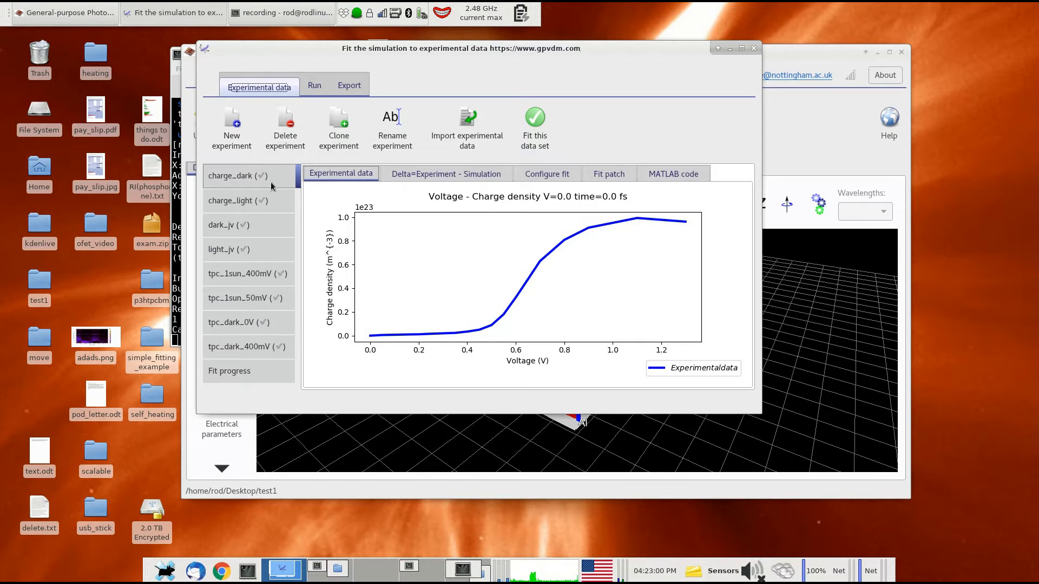
{"action": "left_click", "coordinate": [279, 139]}
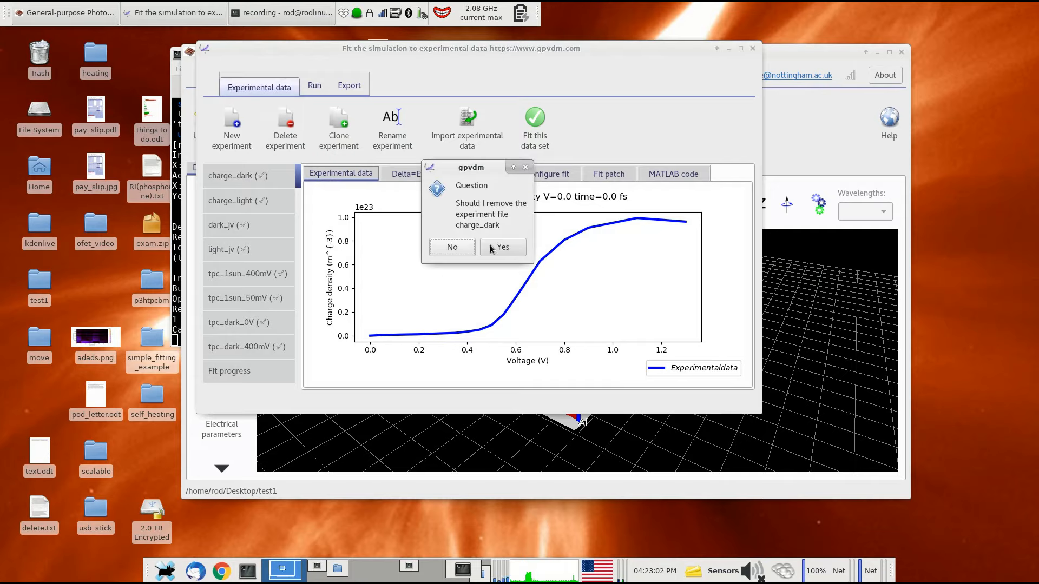
{"action": "left_click", "coordinate": [492, 247]}
{"action": "left_click", "coordinate": [280, 138]}
{"action": "left_click", "coordinate": [492, 247]}
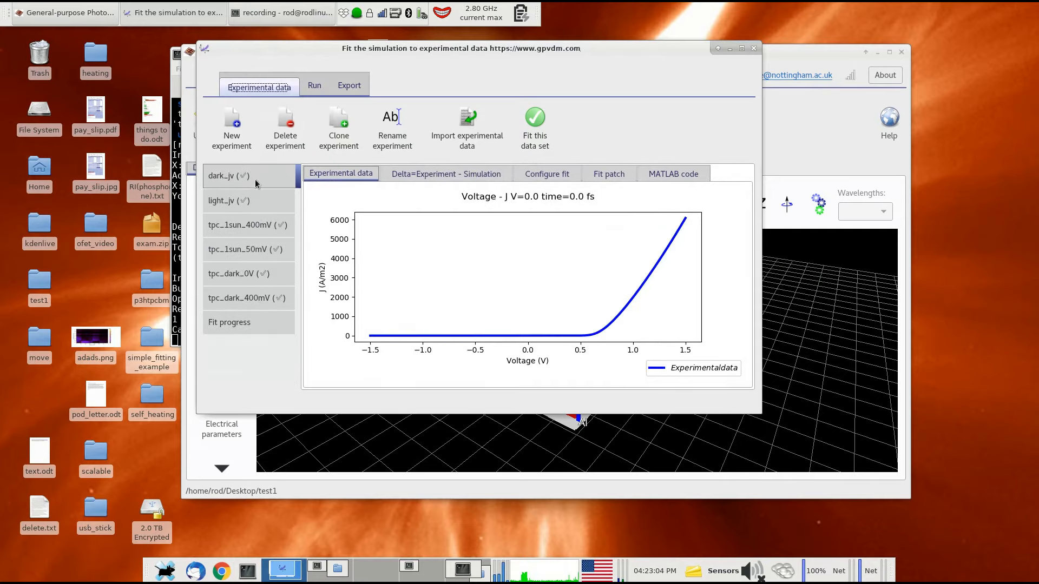
{"action": "left_click", "coordinate": [279, 139]}
{"action": "left_click", "coordinate": [498, 247]}
Step: Delete the tpc_1sun_400mV, tpc_1sun_50mV, tpc_dark_0V and tpc_dark_400mV experiments and select light_jv
{"action": "left_click", "coordinate": [238, 206]}
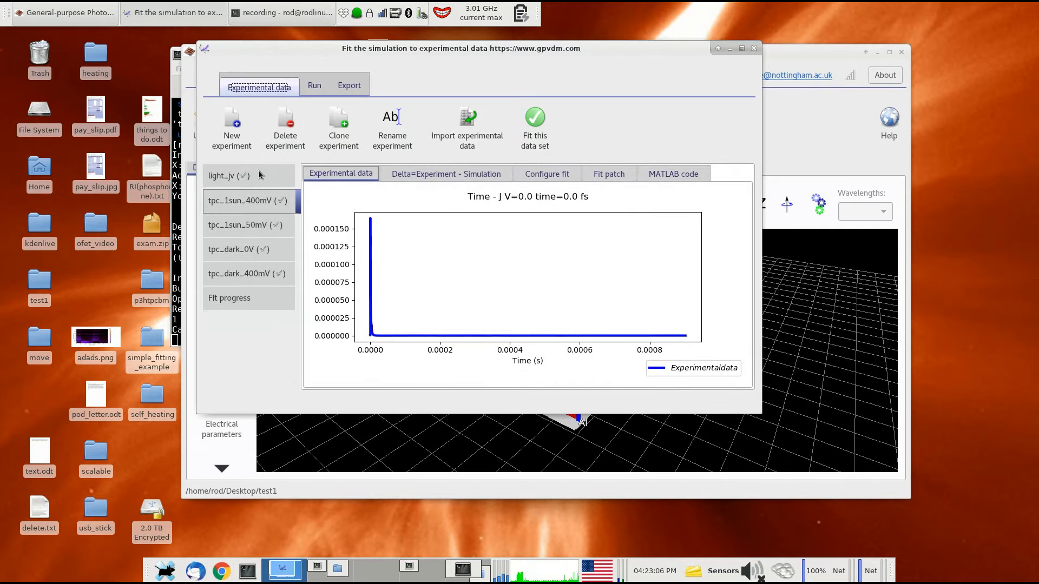
{"action": "left_click", "coordinate": [284, 135]}
{"action": "left_click", "coordinate": [496, 247]}
{"action": "left_click", "coordinate": [284, 136]}
{"action": "left_click", "coordinate": [498, 246]}
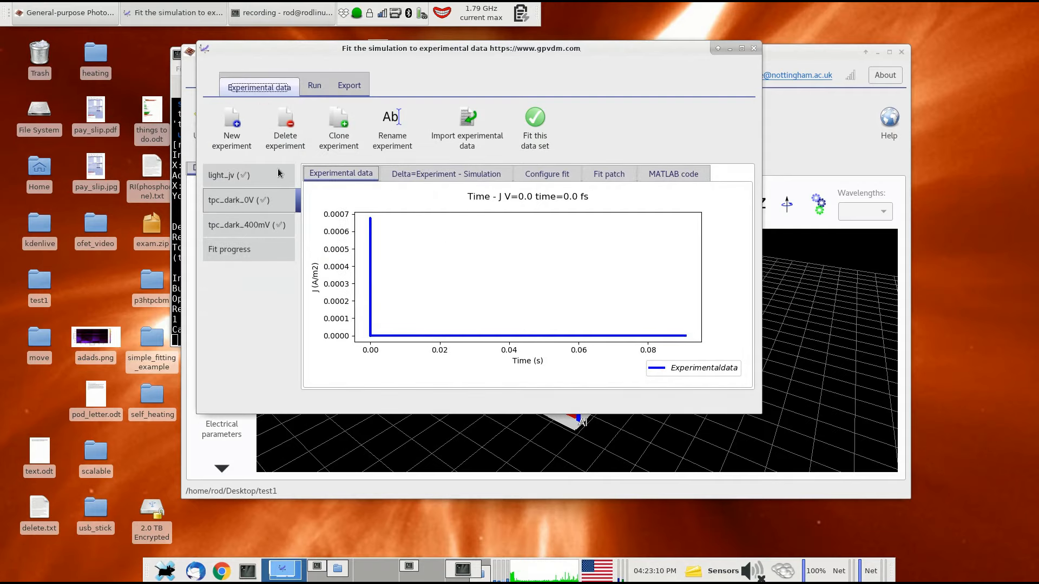
{"action": "left_click", "coordinate": [284, 137]}
{"action": "left_click", "coordinate": [498, 246]}
{"action": "left_click", "coordinate": [284, 136]}
{"action": "left_click", "coordinate": [497, 247]}
{"action": "left_click", "coordinate": [261, 176]}
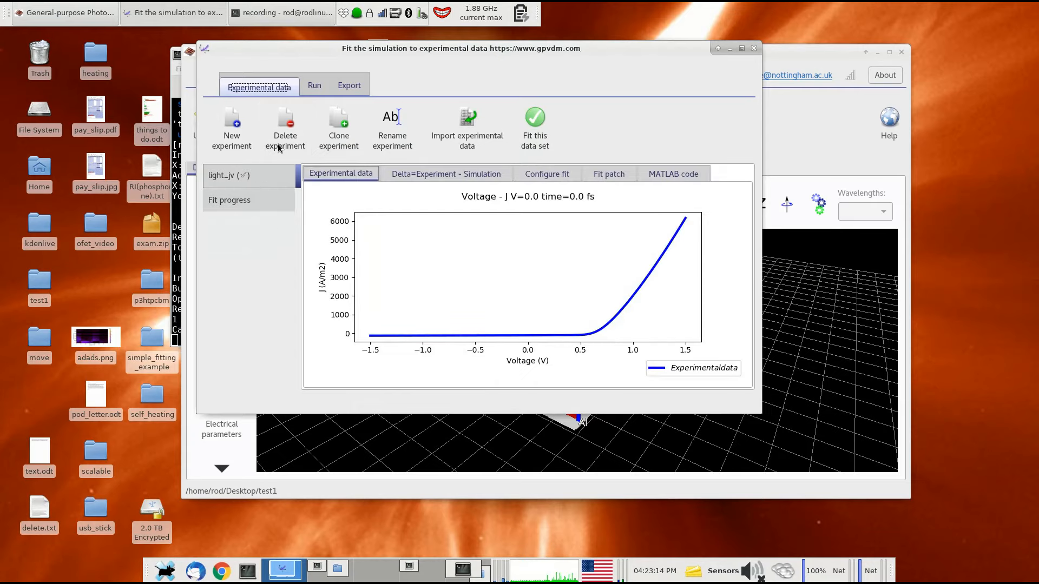
Step: Run one fit iteration on light_jv and display its experiment-minus-simulation plot, with the fit window moved aside from the main window
{"action": "left_click_drag", "start_coordinate": [319, 48], "coordinate": [464, 86]}
{"action": "left_click", "coordinate": [457, 124]}
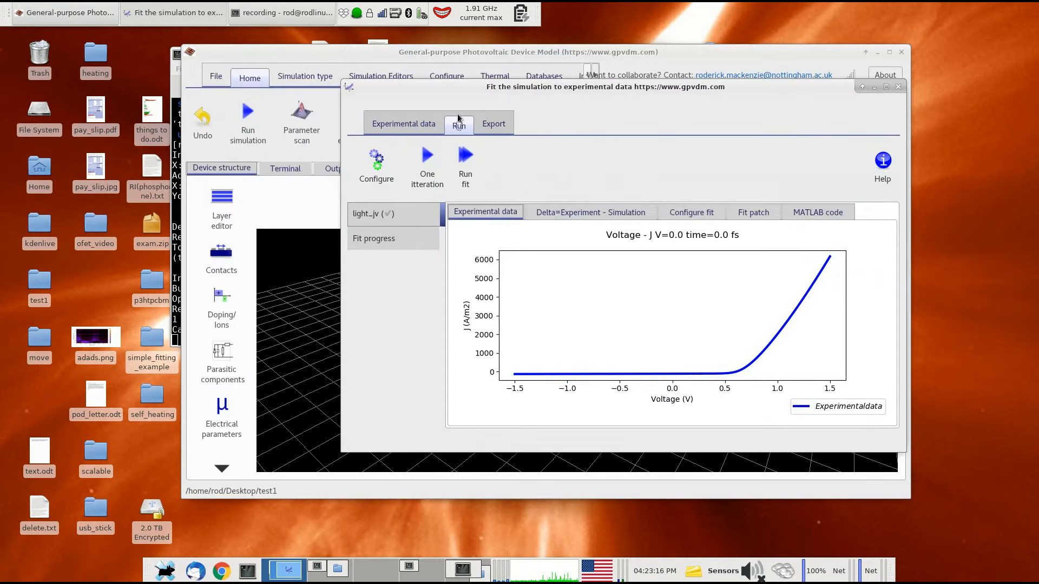
{"action": "left_click", "coordinate": [430, 172]}
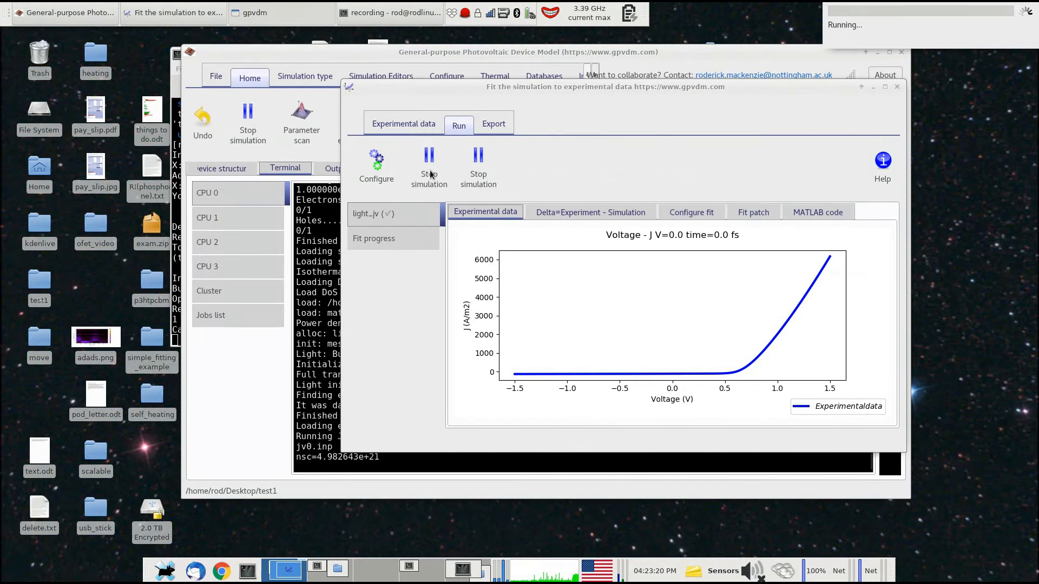
{"action": "left_click", "coordinate": [589, 211]}
{"action": "left_click_drag", "start_coordinate": [641, 53], "coordinate": [487, 49]}
{"action": "left_click", "coordinate": [1015, 52]}
{"action": "left_click_drag", "start_coordinate": [810, 85], "coordinate": [852, 67]}
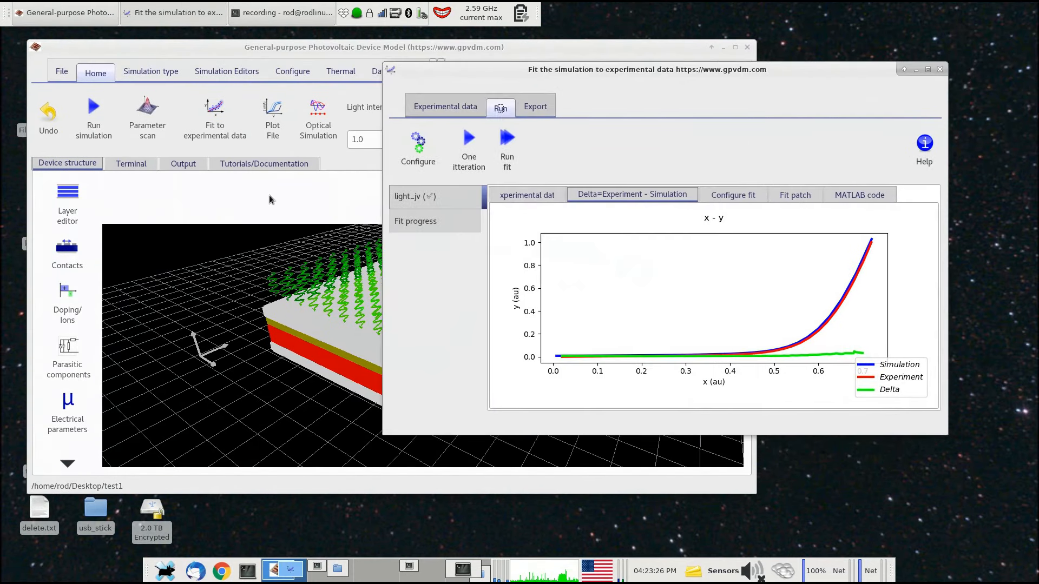
Step: Show the terminal output in the main window and run the full simulation
{"action": "left_click", "coordinate": [186, 164]}
{"action": "left_click", "coordinate": [145, 168]}
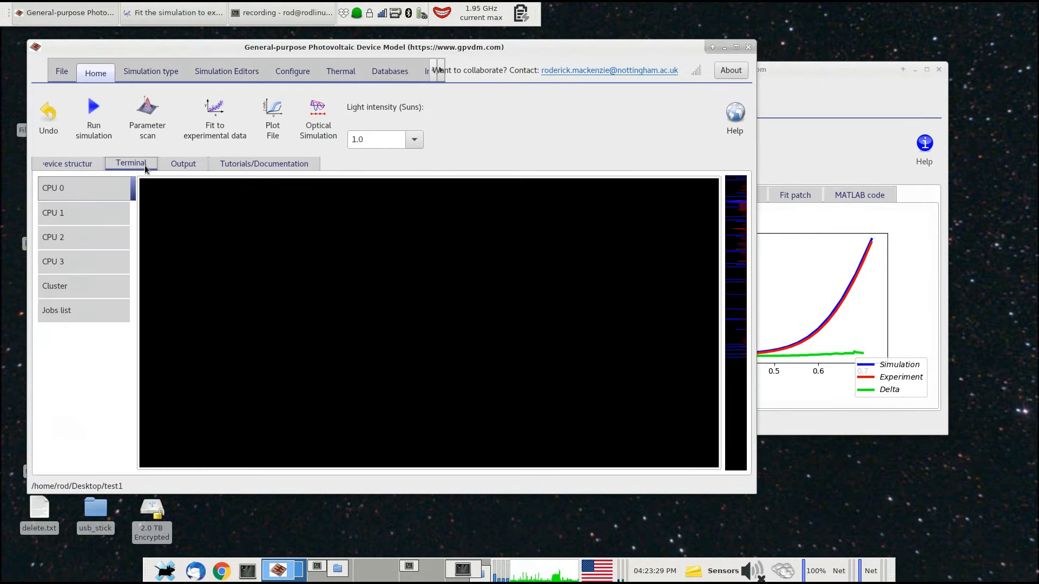
{"action": "left_click", "coordinate": [811, 174]}
{"action": "left_click", "coordinate": [92, 111]}
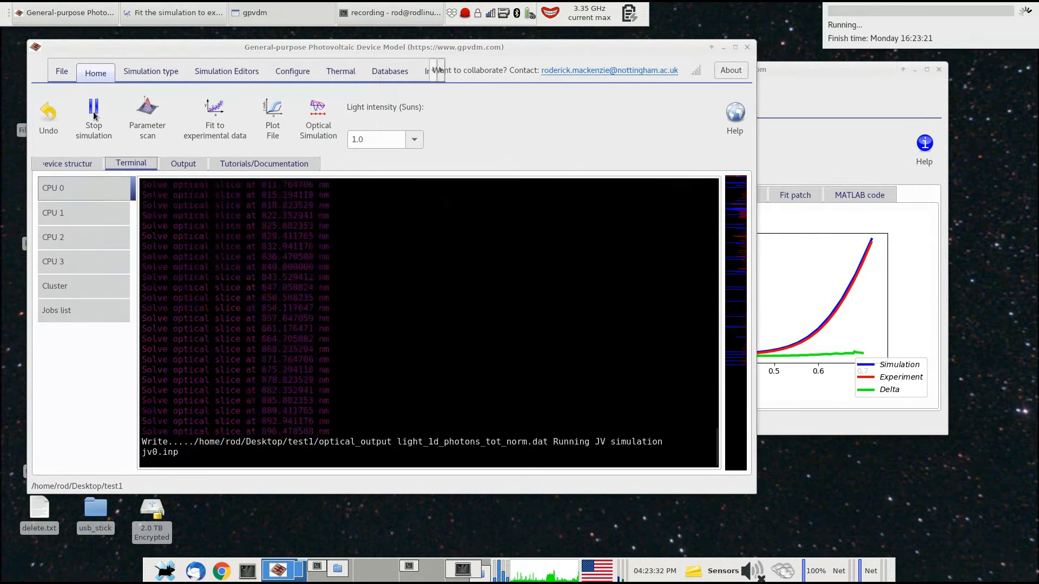
Step: Run one more fit iteration on light_jv with the terminal output in view
{"action": "left_click", "coordinate": [763, 169]}
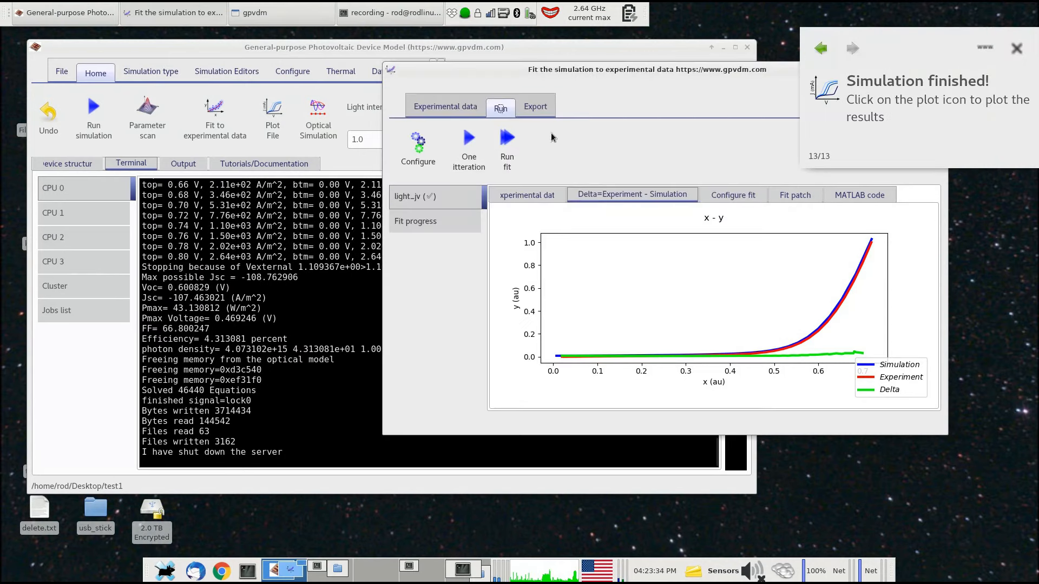
{"action": "left_click", "coordinate": [472, 146]}
{"action": "left_click", "coordinate": [281, 299]}
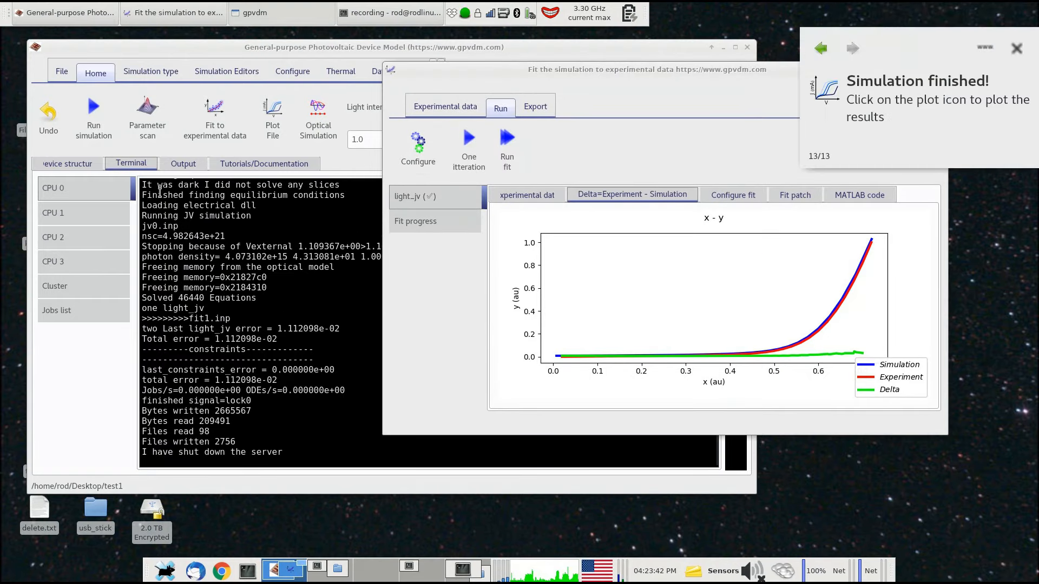
Step: Examine the terminal log of the fit run and highlight the electron and hole dos0 lines
{"action": "left_click", "coordinate": [190, 251]}
{"action": "scroll", "coordinate": [190, 257], "scroll_direction": "up", "scroll_amount": 6}
{"action": "scroll", "coordinate": [190, 258], "scroll_direction": "up", "scroll_amount": 2}
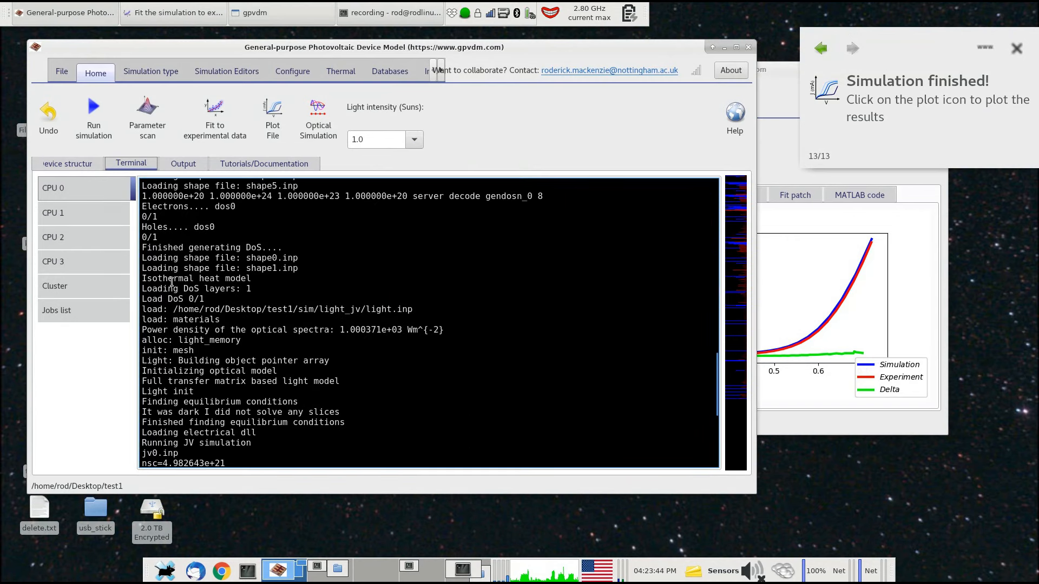
{"action": "left_click_drag", "start_coordinate": [146, 239], "coordinate": [155, 268]}
{"action": "left_click", "coordinate": [159, 270]}
{"action": "left_click", "coordinate": [144, 227]}
{"action": "left_click", "coordinate": [158, 269]}
{"action": "left_click", "coordinate": [143, 237]}
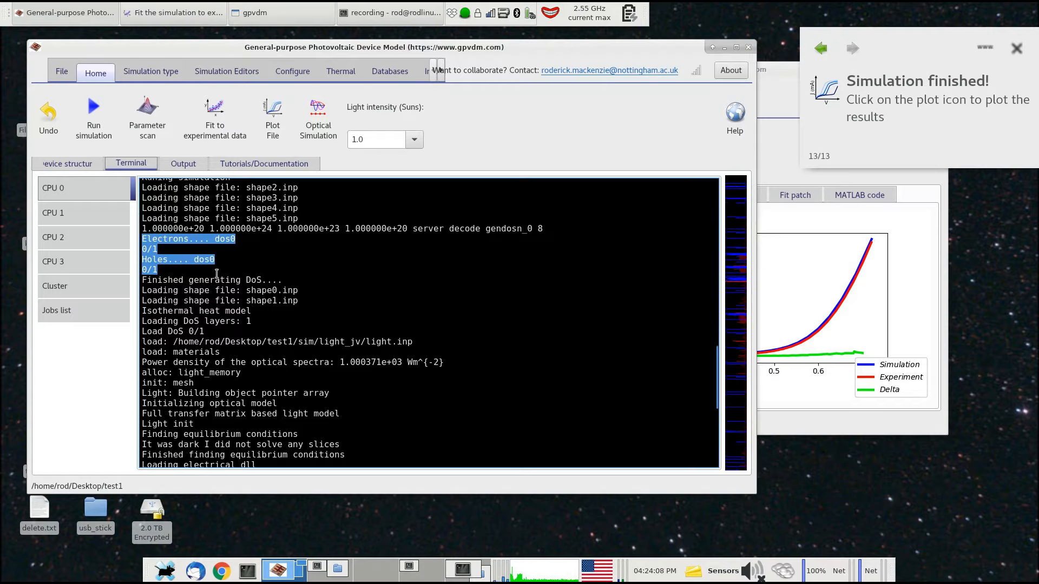
Step: Set the number of traps for P3HT:PCBM to 5 in the electrical parameters and close the editor
{"action": "left_click", "coordinate": [69, 165]}
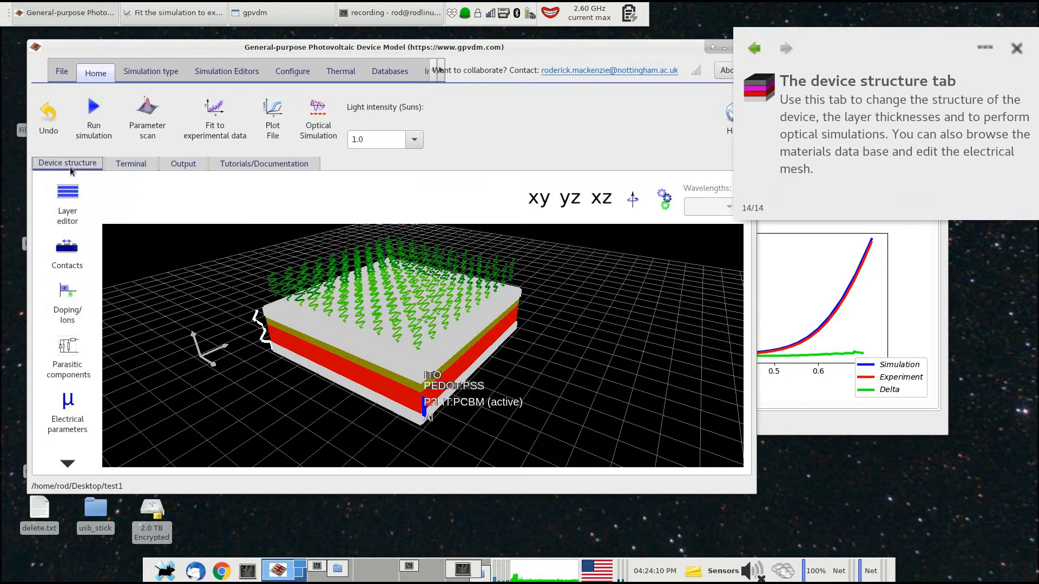
{"action": "left_click", "coordinate": [74, 422]}
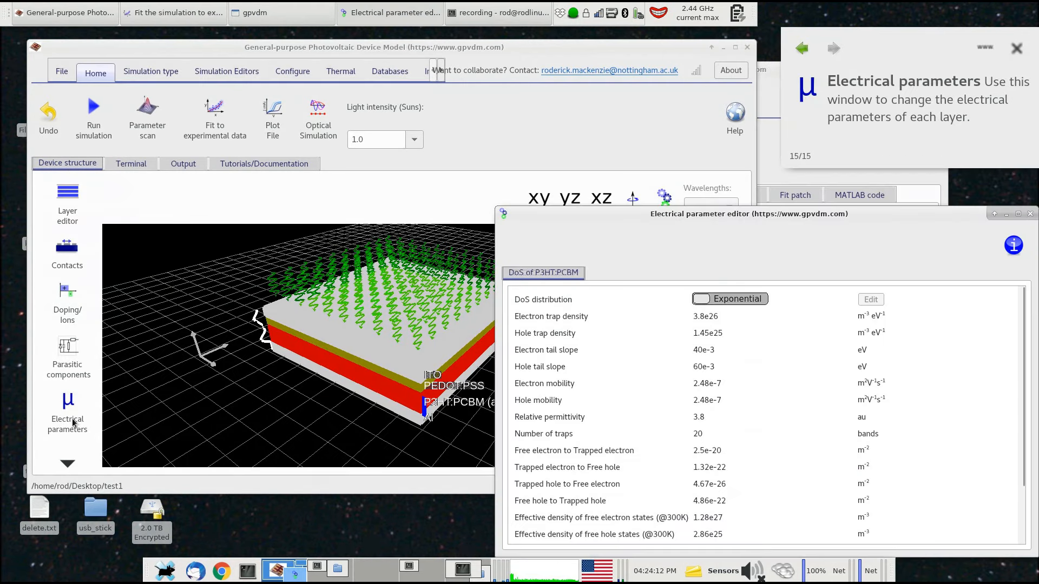
{"action": "left_click_drag", "start_coordinate": [573, 214], "coordinate": [257, 120]}
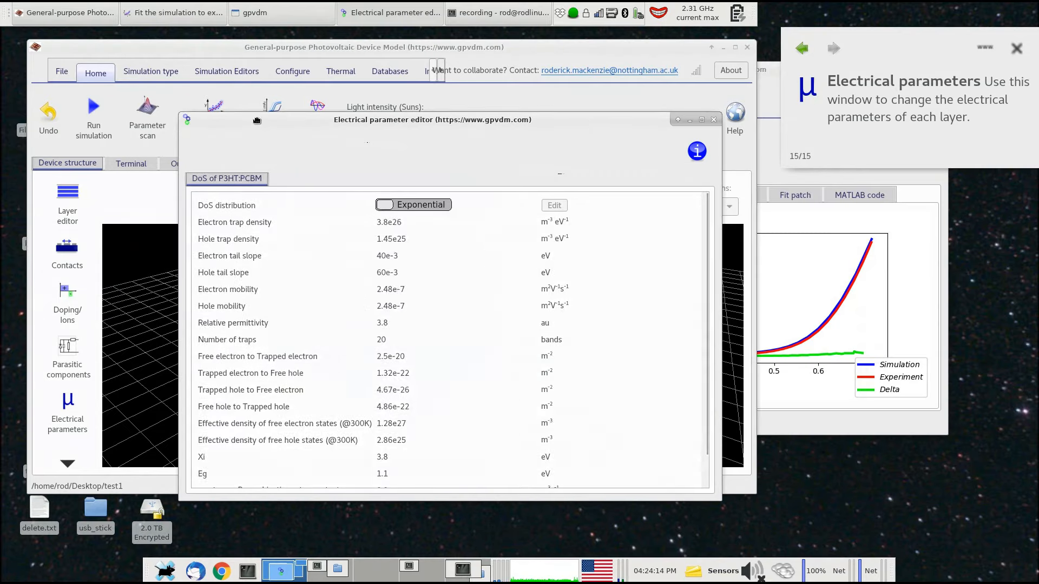
{"action": "double_click", "coordinate": [381, 339]}
{"action": "type", "text": "5"}
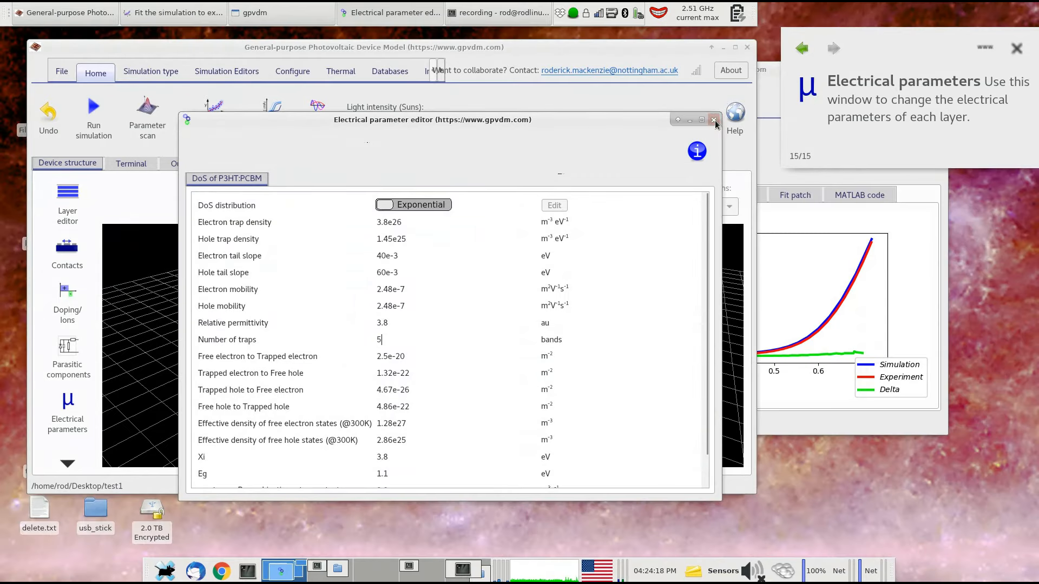
{"action": "left_click", "coordinate": [714, 120]}
Step: Return to the fit window and run two single fit iterations on light_jv with the new trap count
{"action": "left_click", "coordinate": [829, 239]}
{"action": "left_click", "coordinate": [478, 151]}
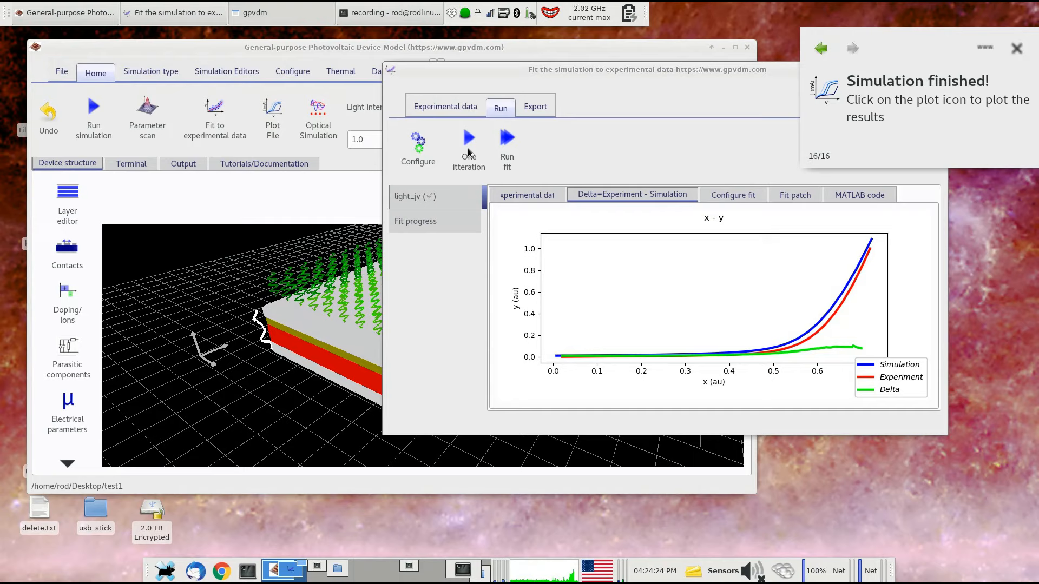
{"action": "left_click", "coordinate": [467, 148]}
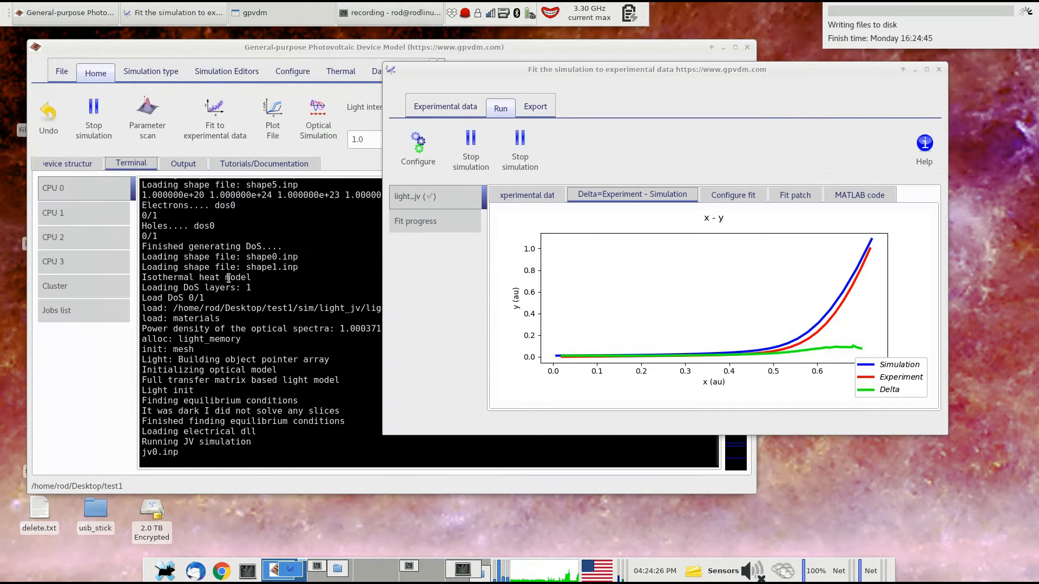
Step: Examine the terminal log lines about deleting the light_jv snapshot and cache directories
{"action": "left_click", "coordinate": [173, 165]}
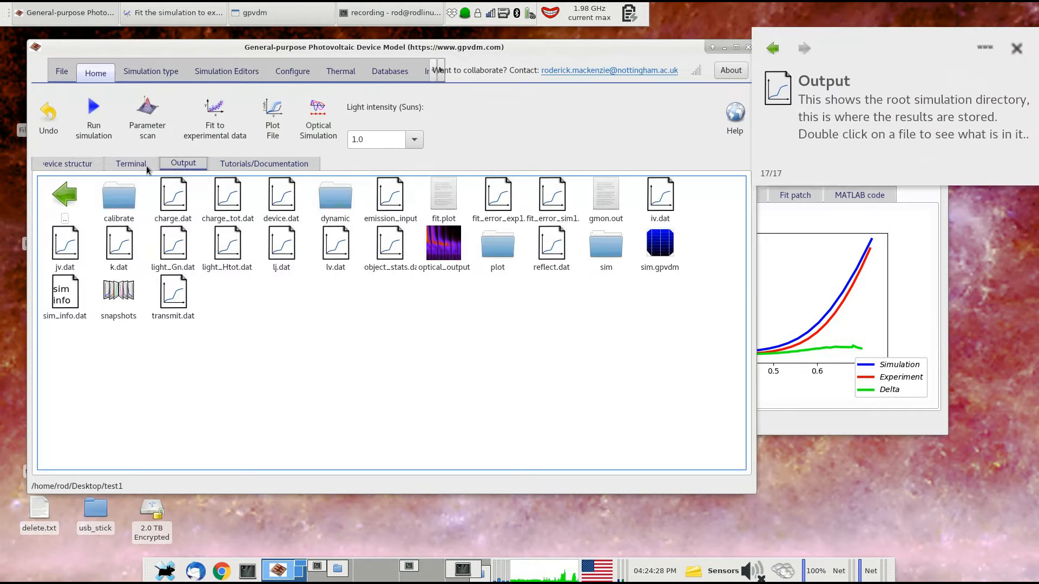
{"action": "left_click", "coordinate": [151, 167]}
{"action": "left_click_drag", "start_coordinate": [188, 195], "coordinate": [443, 195]}
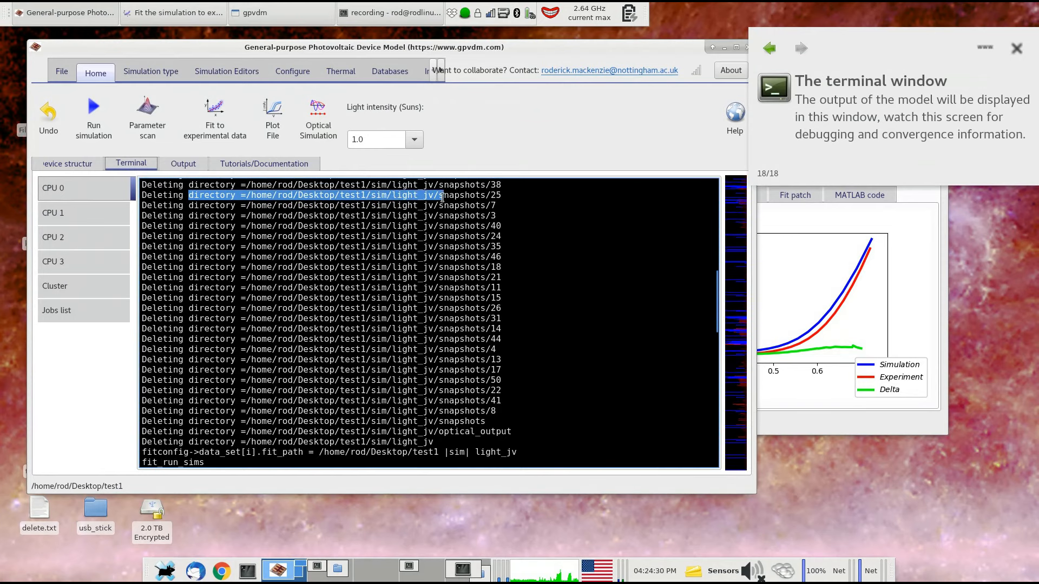
{"action": "scroll", "coordinate": [475, 219], "scroll_direction": "up", "scroll_amount": 10}
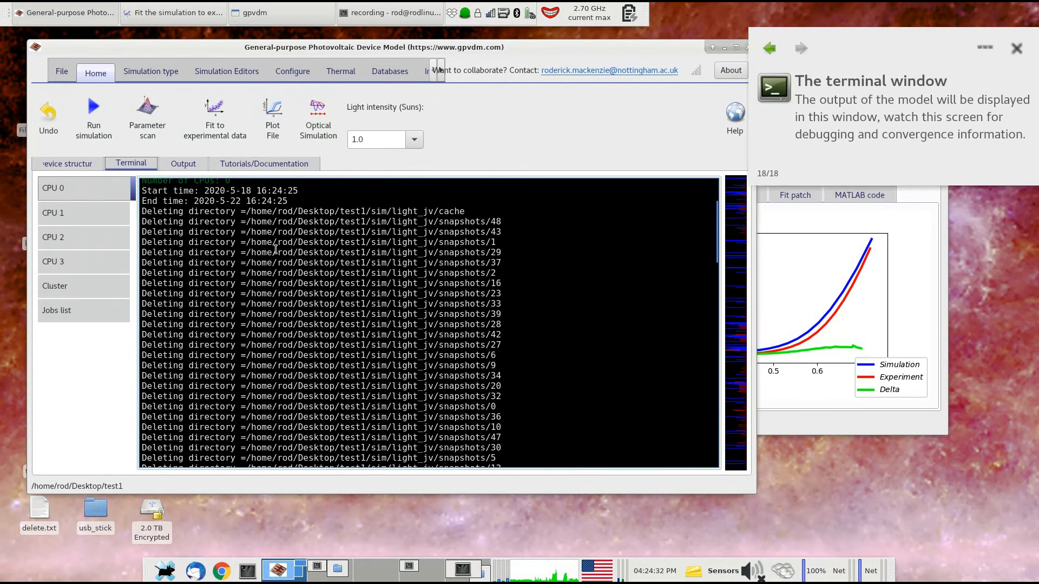
{"action": "left_click_drag", "start_coordinate": [142, 210], "coordinate": [493, 401]}
{"action": "left_click", "coordinate": [503, 398]}
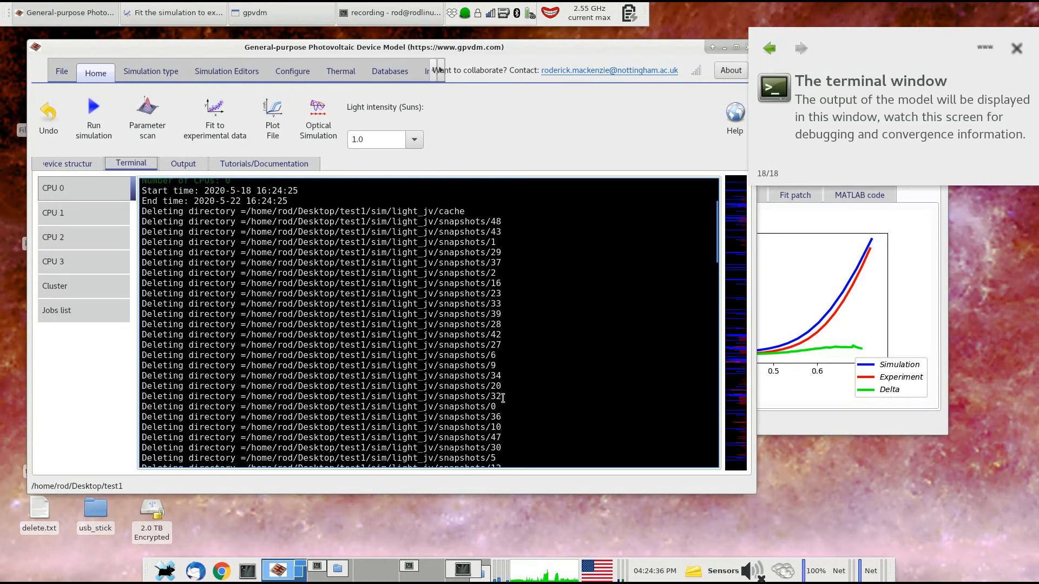
{"action": "scroll", "coordinate": [503, 398], "scroll_direction": "down", "scroll_amount": 12}
{"action": "scroll", "coordinate": [505, 398], "scroll_direction": "up", "scroll_amount": 12}
{"action": "left_click_drag", "start_coordinate": [173, 211], "coordinate": [485, 247]}
{"action": "left_click", "coordinate": [484, 245]}
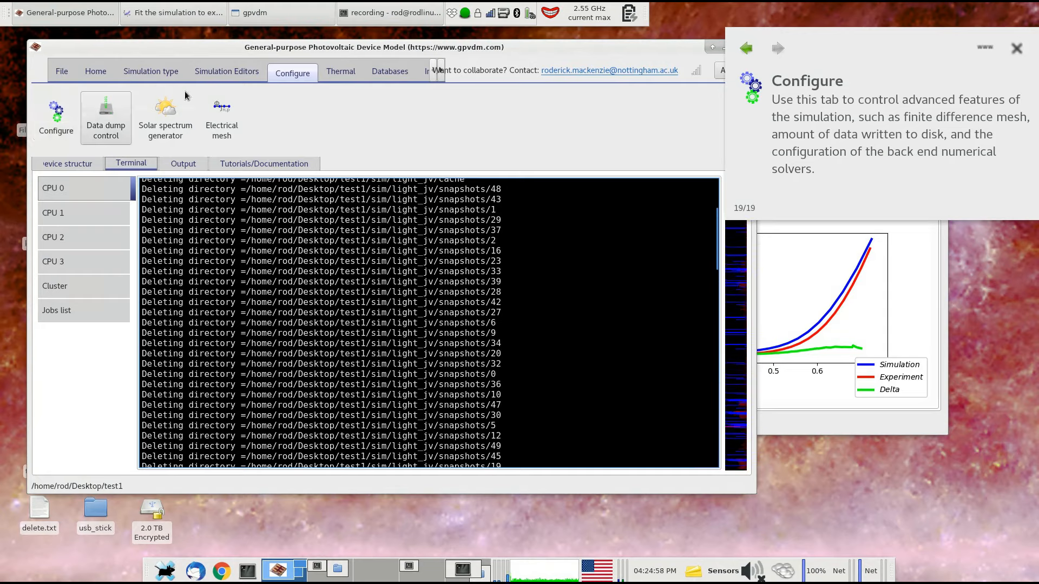
Step: Open the output files configuration and turn off Dump optical information
{"action": "left_click", "coordinate": [57, 117]}
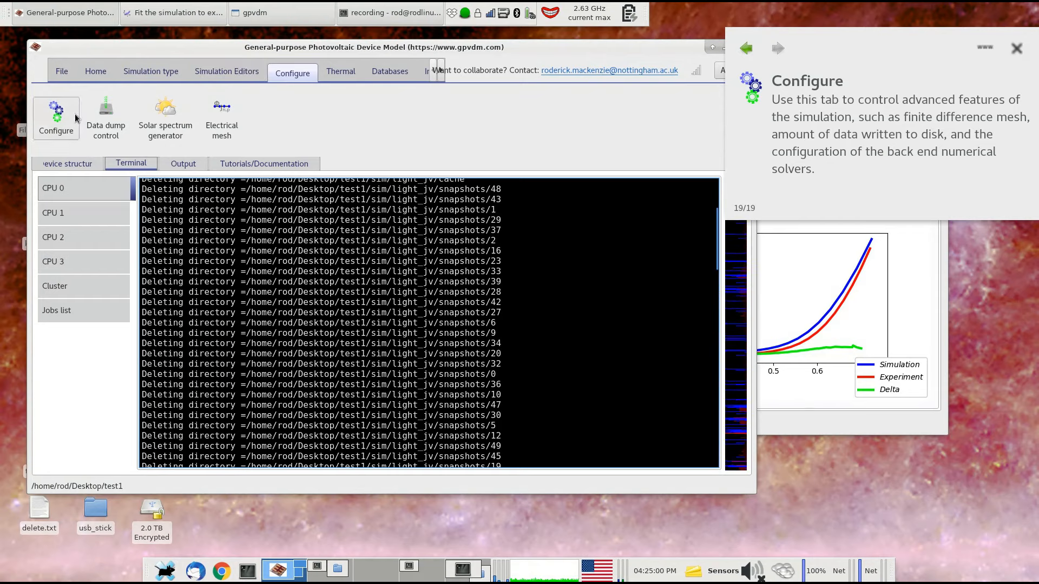
{"action": "double_click", "coordinate": [479, 178]}
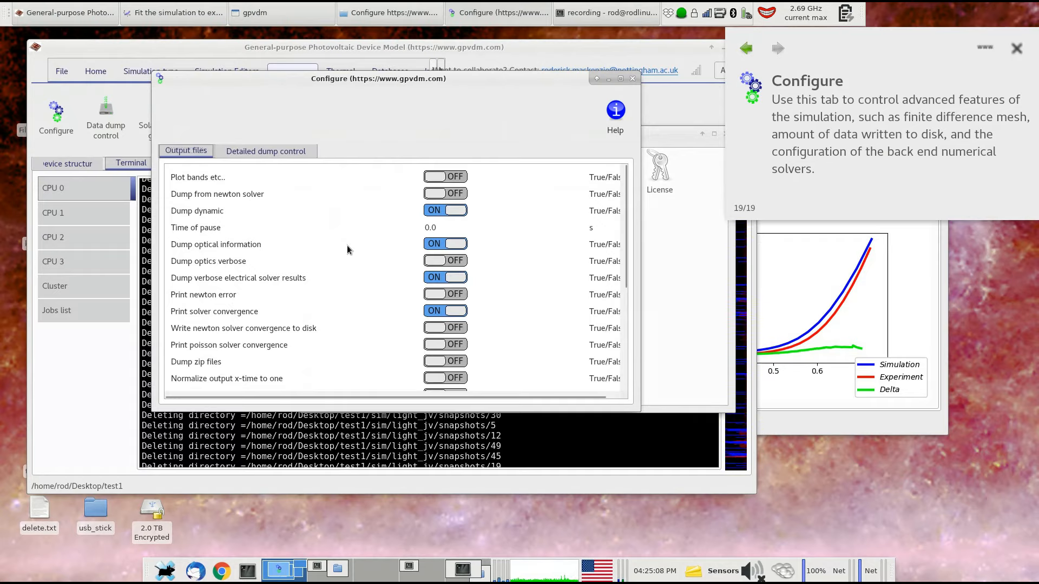
{"action": "left_click", "coordinate": [434, 247]}
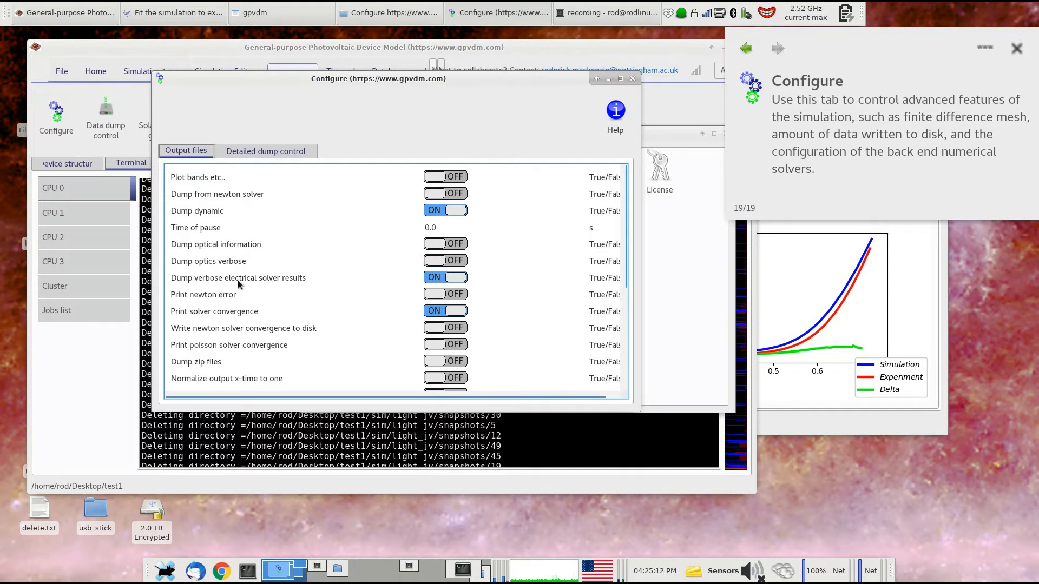
Step: Turn off Dump verbose electrical solver results in the output files configuration and close the configuration windows
{"action": "left_click", "coordinate": [437, 281]}
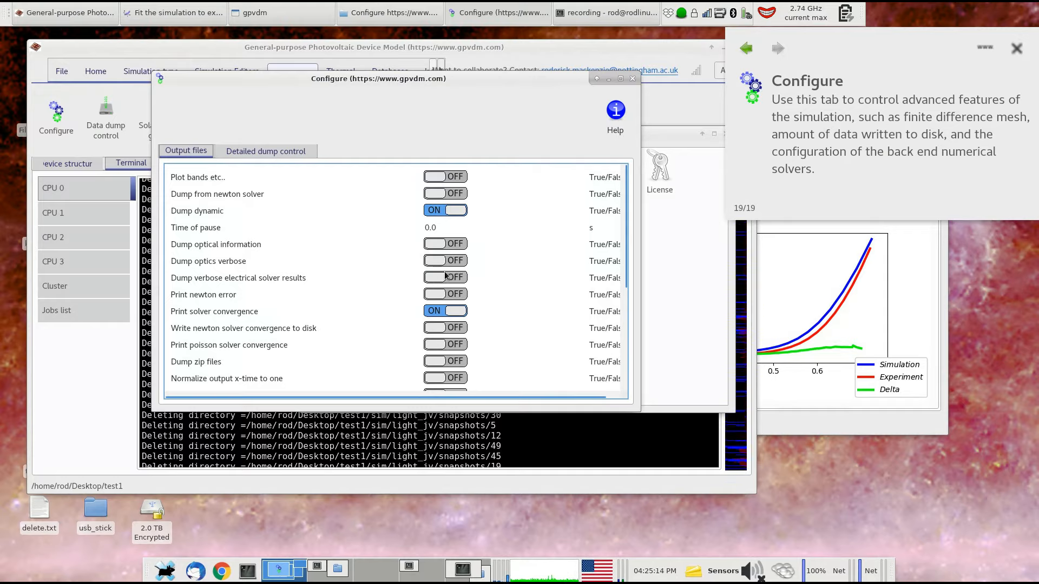
{"action": "left_click", "coordinate": [631, 78]}
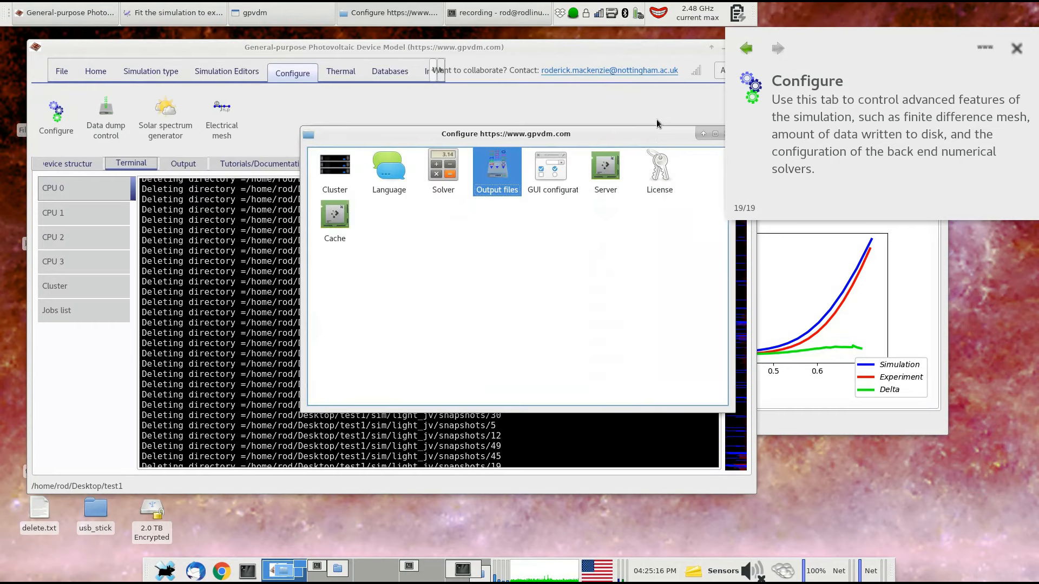
{"action": "left_click", "coordinate": [680, 134]}
Step: Run two single fit iterations on light_jv with the reduced disk output, and reposition the fit window beside the terminal log
{"action": "left_click", "coordinate": [779, 236]}
{"action": "left_click", "coordinate": [482, 156]}
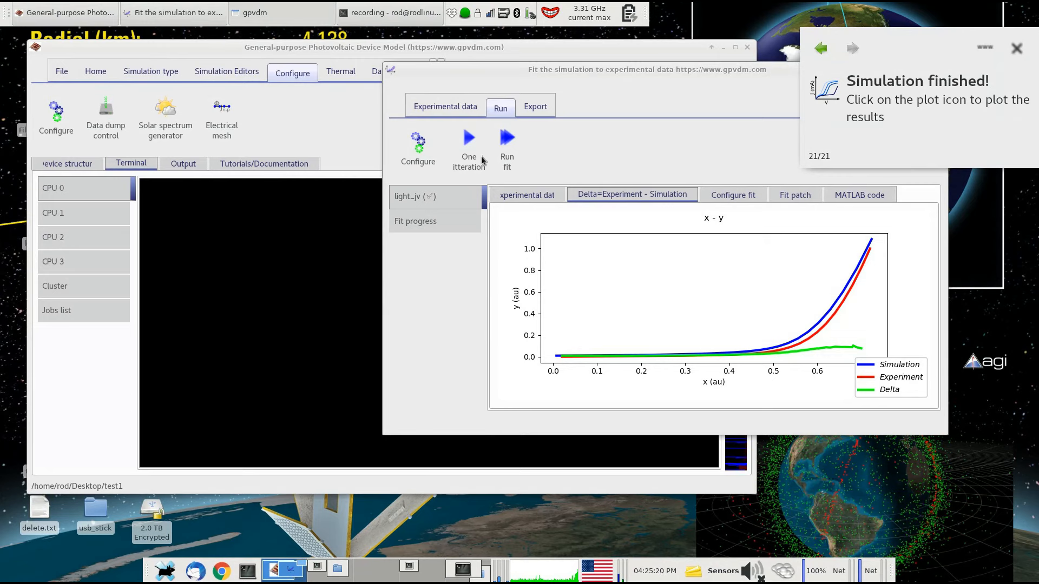
{"action": "left_click", "coordinate": [483, 157]}
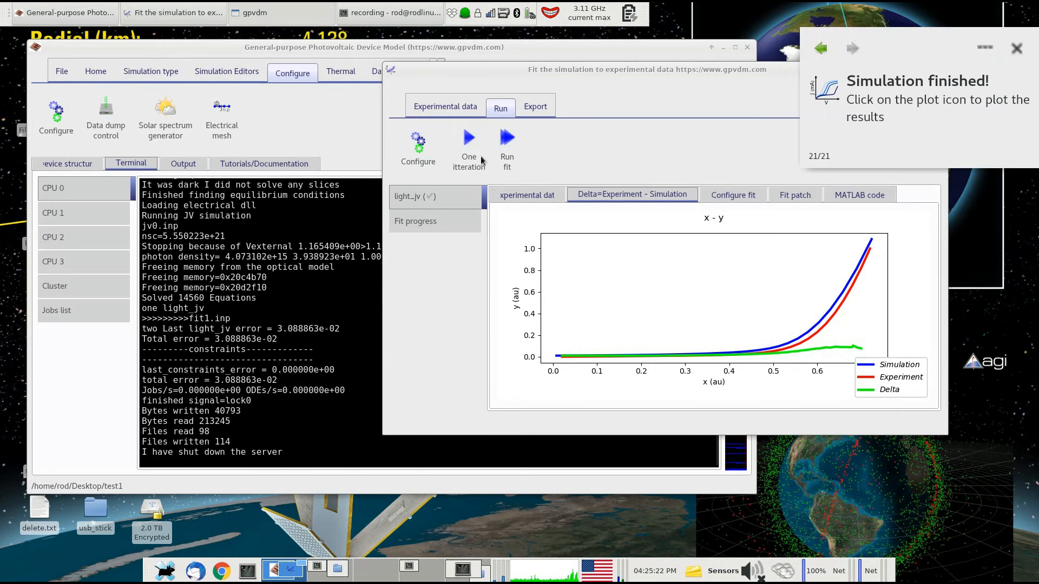
{"action": "left_click", "coordinate": [1015, 50]}
{"action": "left_click_drag", "start_coordinate": [614, 68], "coordinate": [635, 24]}
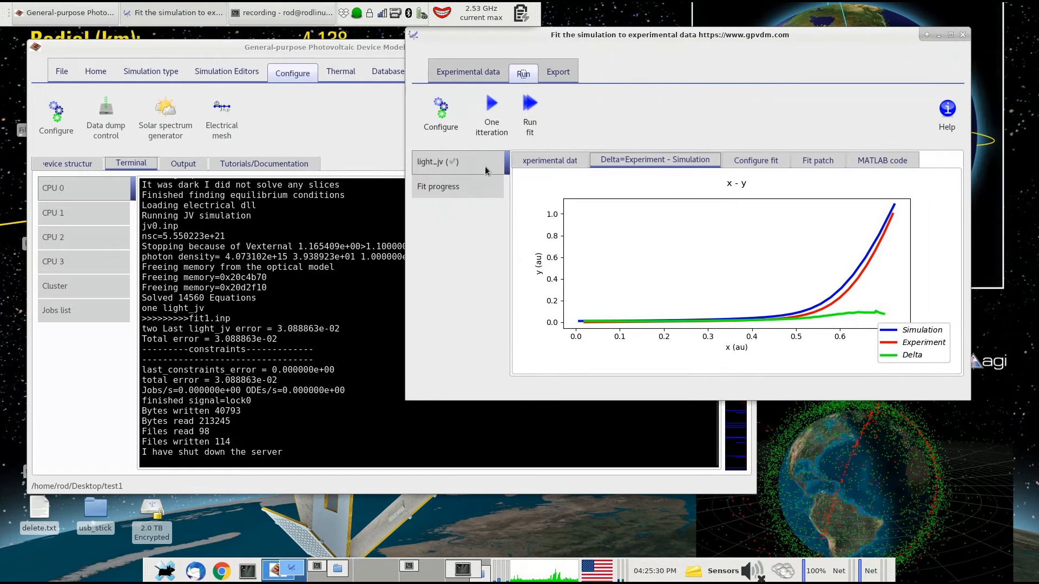
{"action": "left_click_drag", "start_coordinate": [492, 42], "coordinate": [380, 42]}
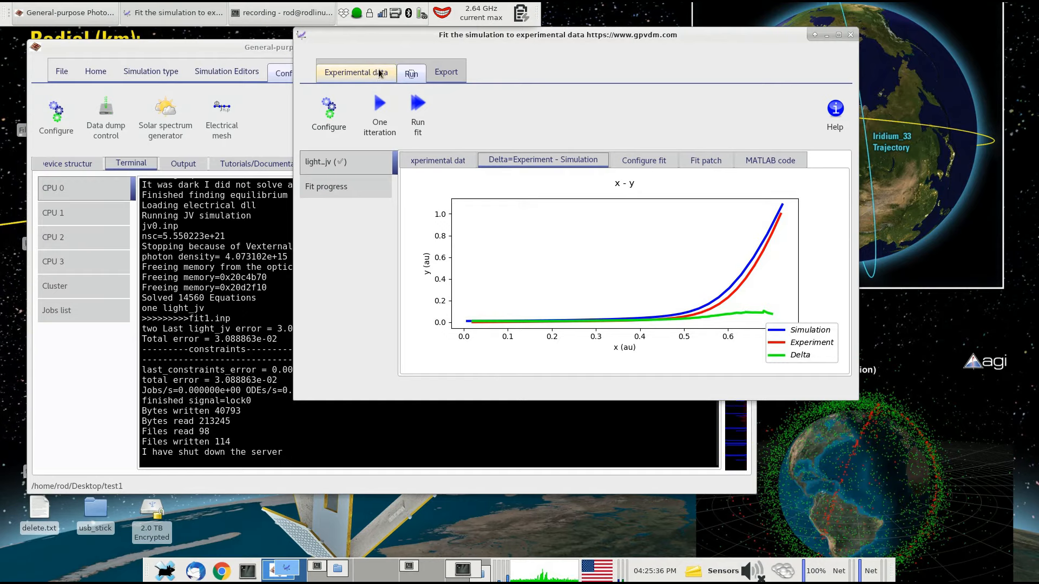
Step: Clone the light_jv experiment as tpc and display its experimental data
{"action": "left_click", "coordinate": [381, 72]}
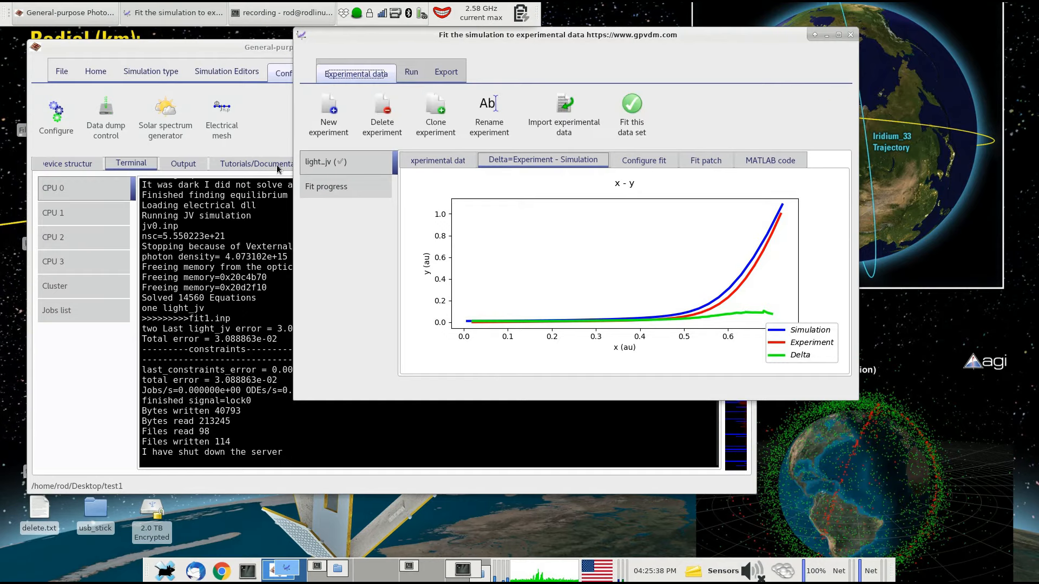
{"action": "left_click", "coordinate": [438, 133]}
{"action": "triple_click", "coordinate": [502, 286]}
{"action": "type", "text": "tpc"}
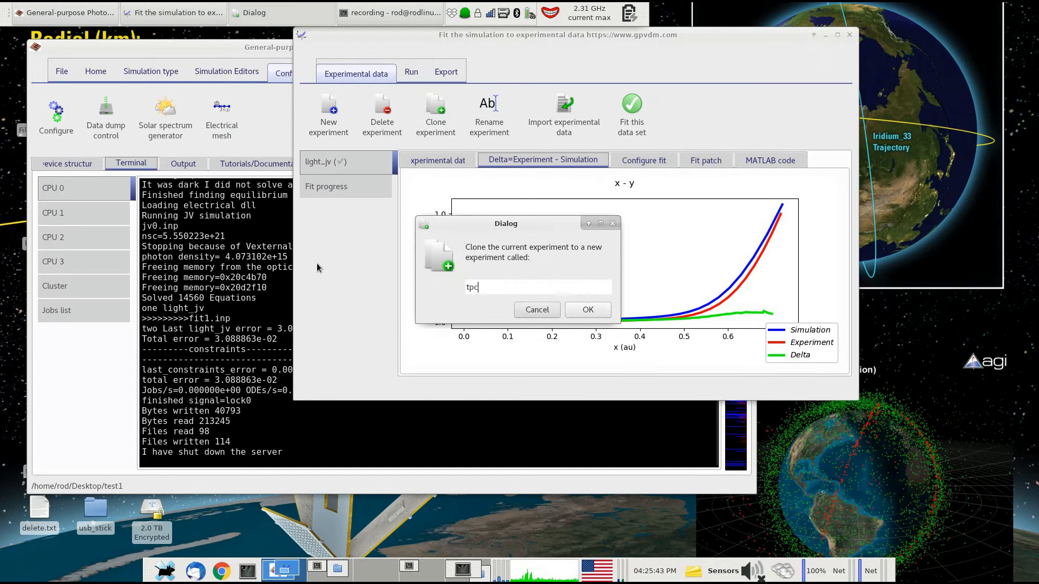
{"action": "left_click", "coordinate": [585, 310]}
{"action": "left_click", "coordinate": [371, 217]}
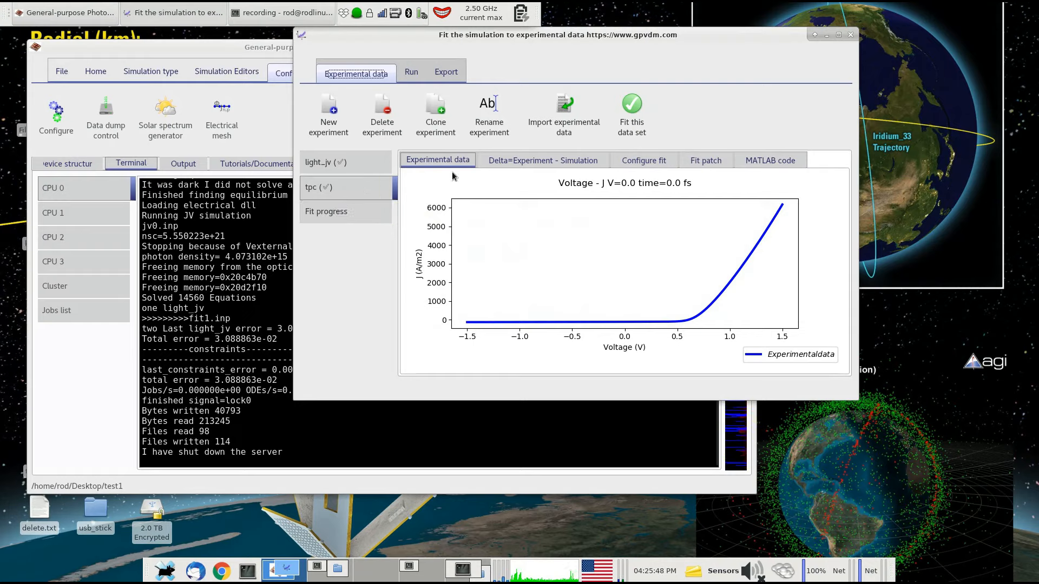
{"action": "left_click", "coordinate": [533, 160]}
{"action": "left_click", "coordinate": [445, 163]}
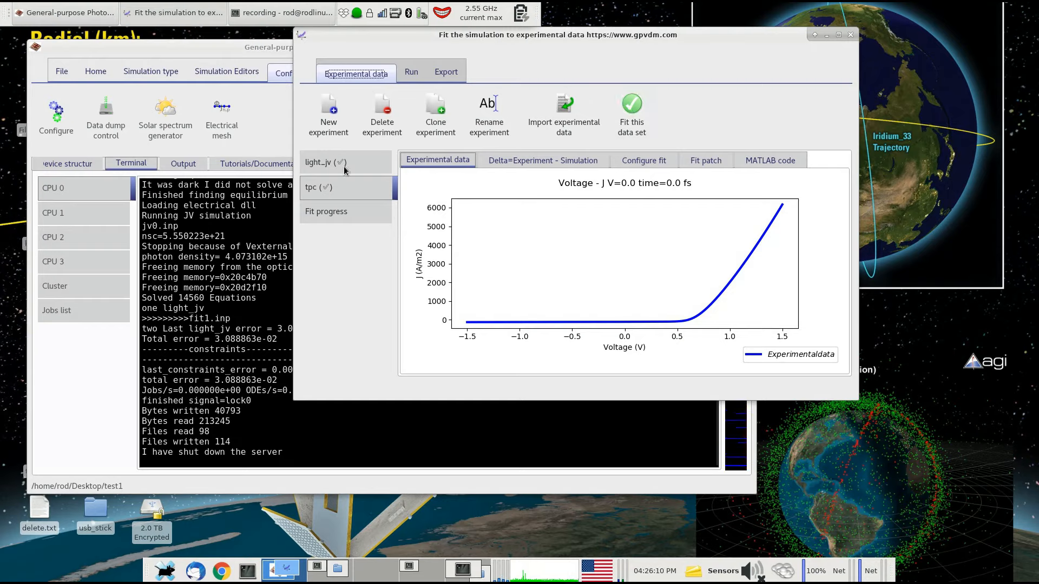
Step: Exclude the tpc data set from the fit and include it again
{"action": "left_click", "coordinate": [639, 118]}
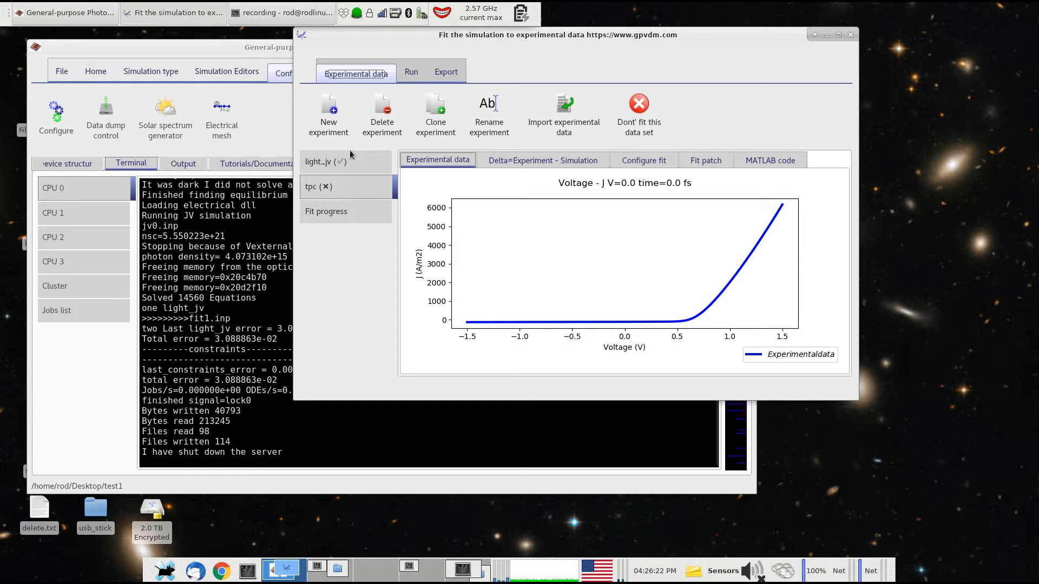
{"action": "left_click", "coordinate": [648, 120]}
Step: Start importing experimental data for tpc and load tpc_1sun_50mV.dat from the calibrate folder on the Desktop
{"action": "left_click_drag", "start_coordinate": [559, 35], "coordinate": [475, 41]}
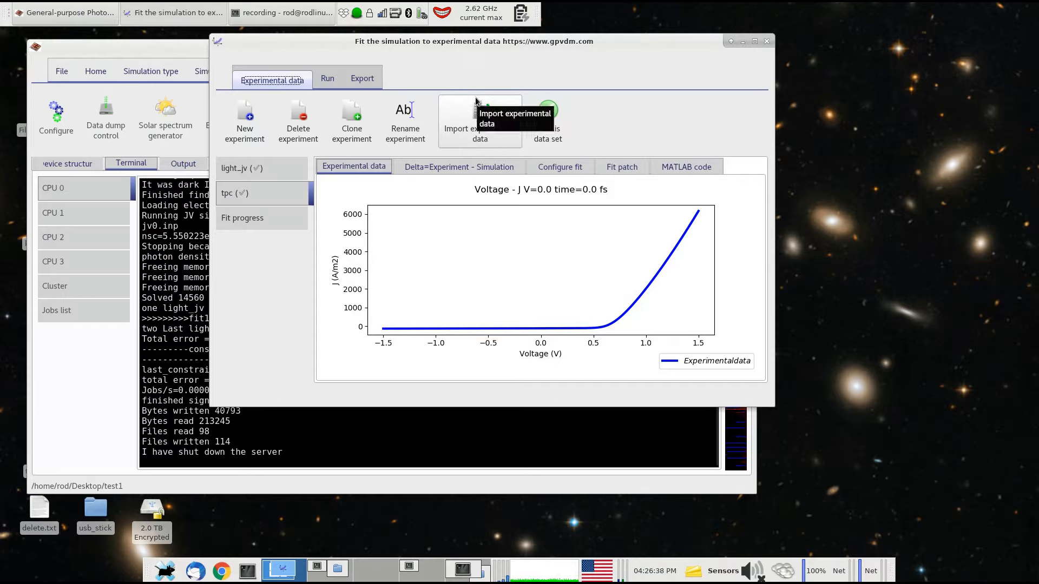
{"action": "left_click", "coordinate": [506, 142]}
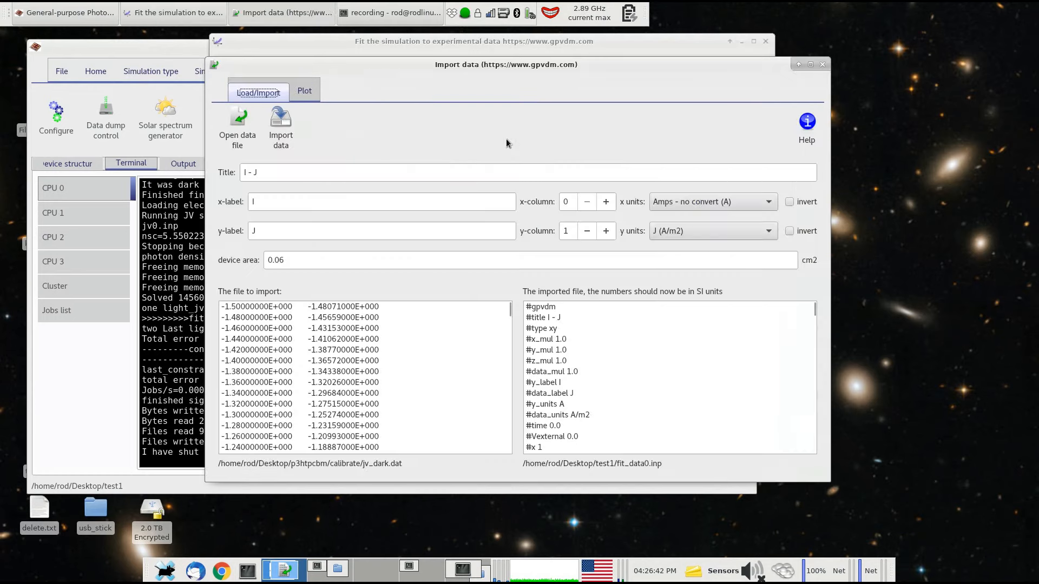
{"action": "left_click", "coordinate": [238, 124]}
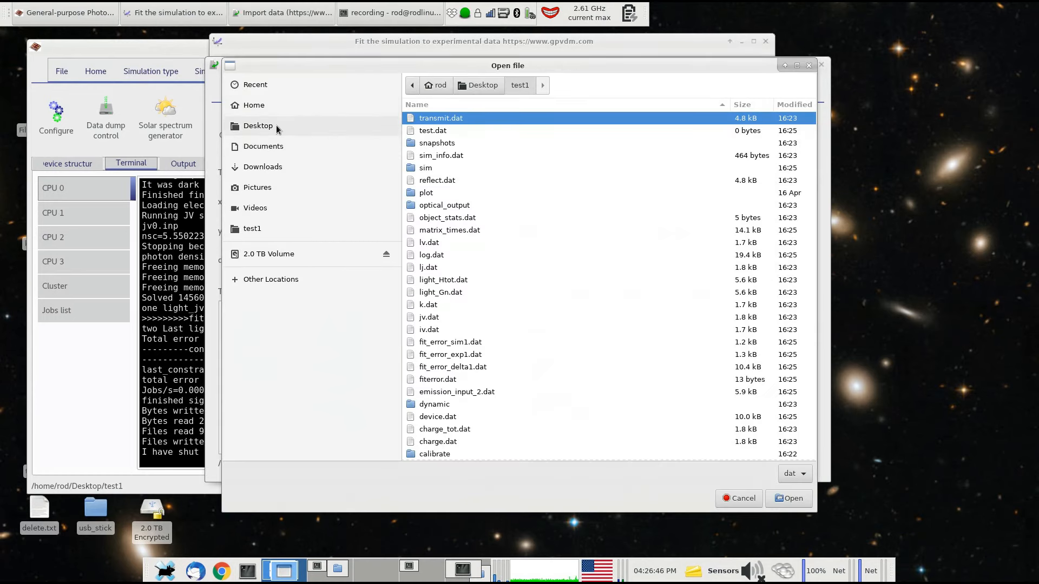
{"action": "left_click", "coordinate": [276, 125]}
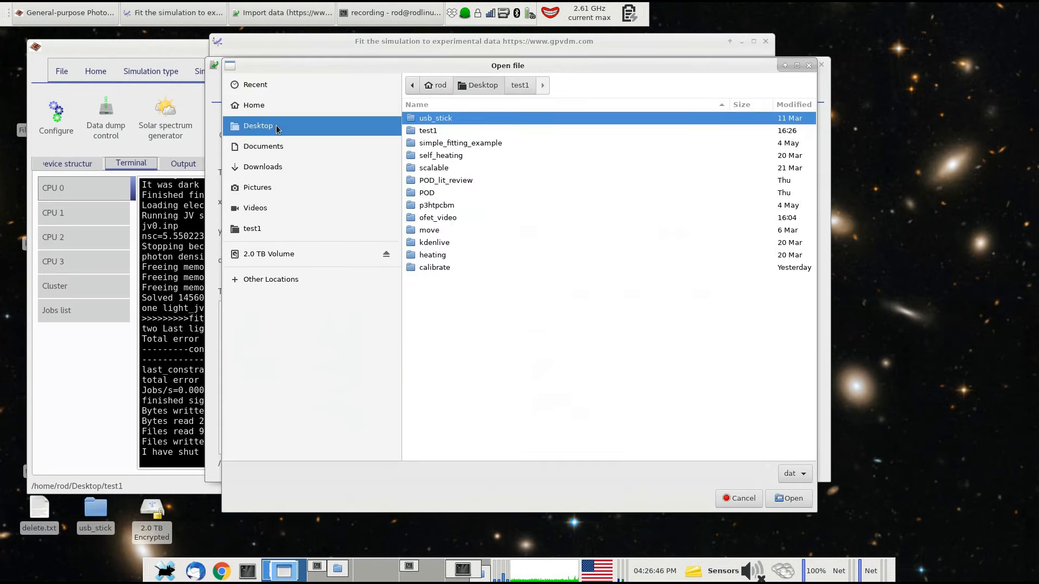
{"action": "double_click", "coordinate": [443, 268]}
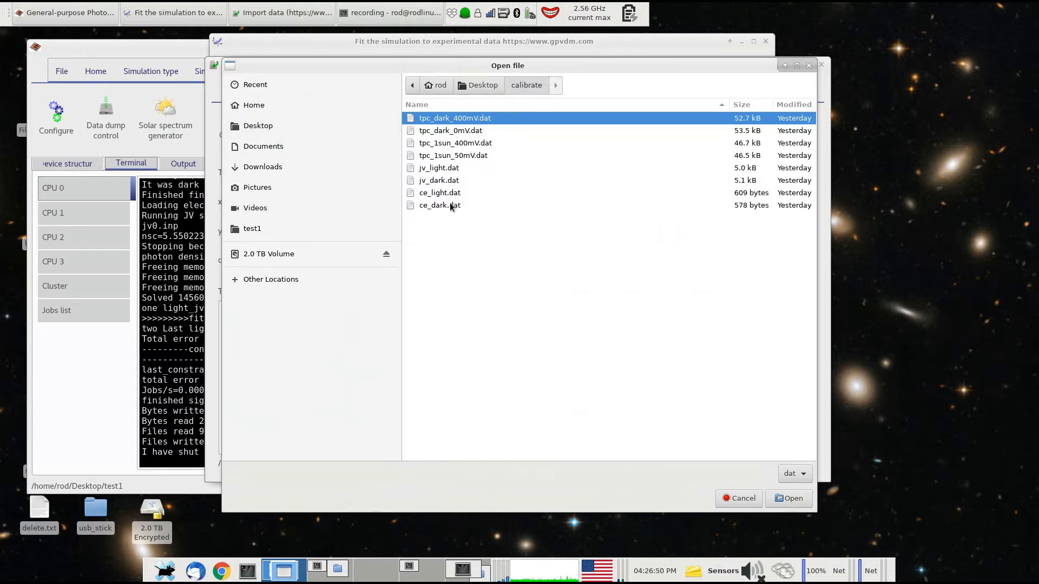
{"action": "double_click", "coordinate": [456, 156]}
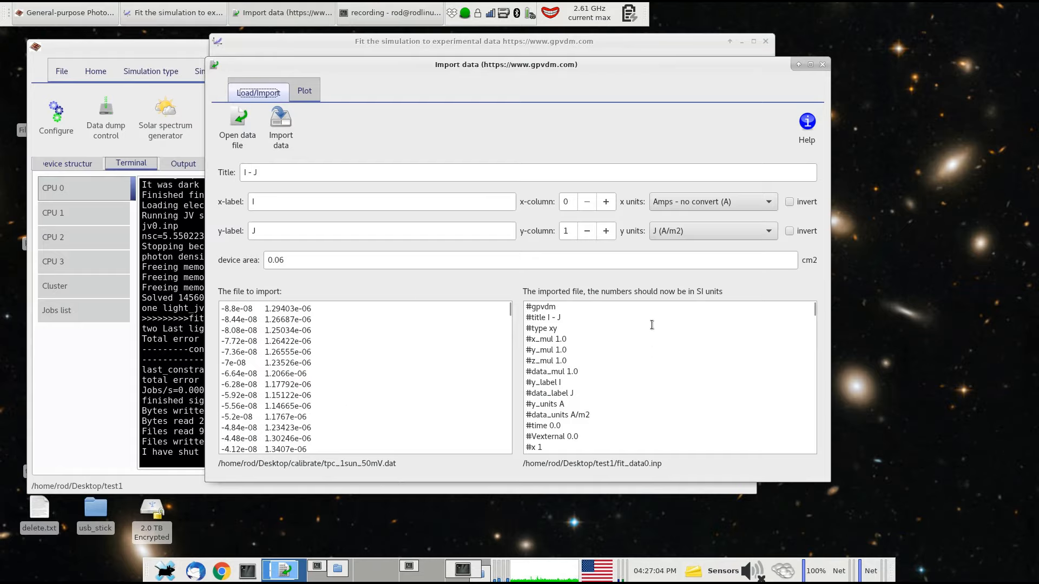
Step: Set the import's x units to Time (s) and keep the y units at J (A/m2)
{"action": "scroll", "coordinate": [636, 364], "scroll_direction": "down", "scroll_amount": 5}
{"action": "scroll", "coordinate": [636, 365], "scroll_direction": "up", "scroll_amount": 2}
{"action": "scroll", "coordinate": [636, 365], "scroll_direction": "up", "scroll_amount": 3}
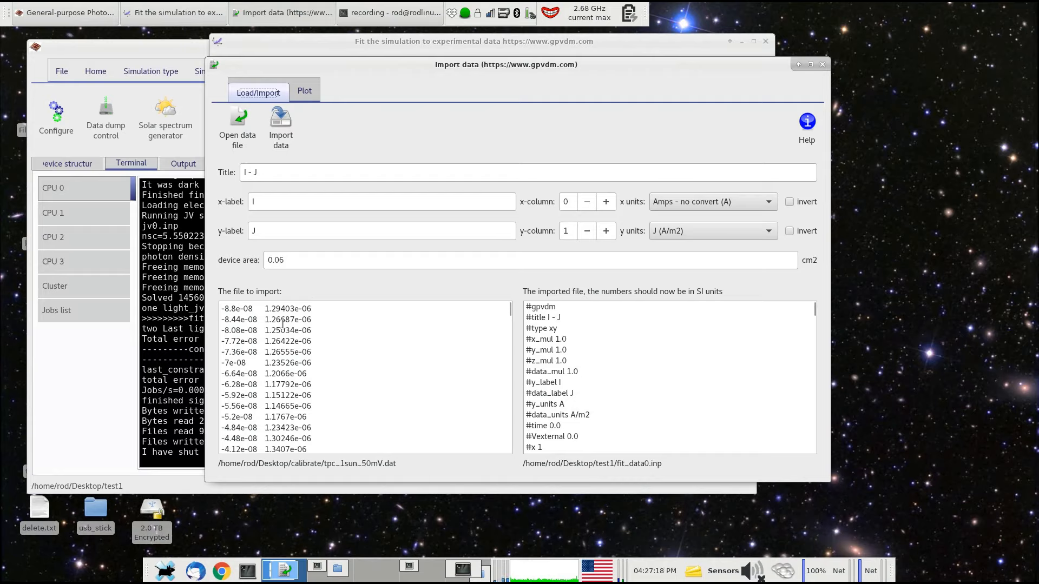
{"action": "left_click", "coordinate": [682, 205]}
{"action": "scroll", "coordinate": [684, 311], "scroll_direction": "down", "scroll_amount": 3}
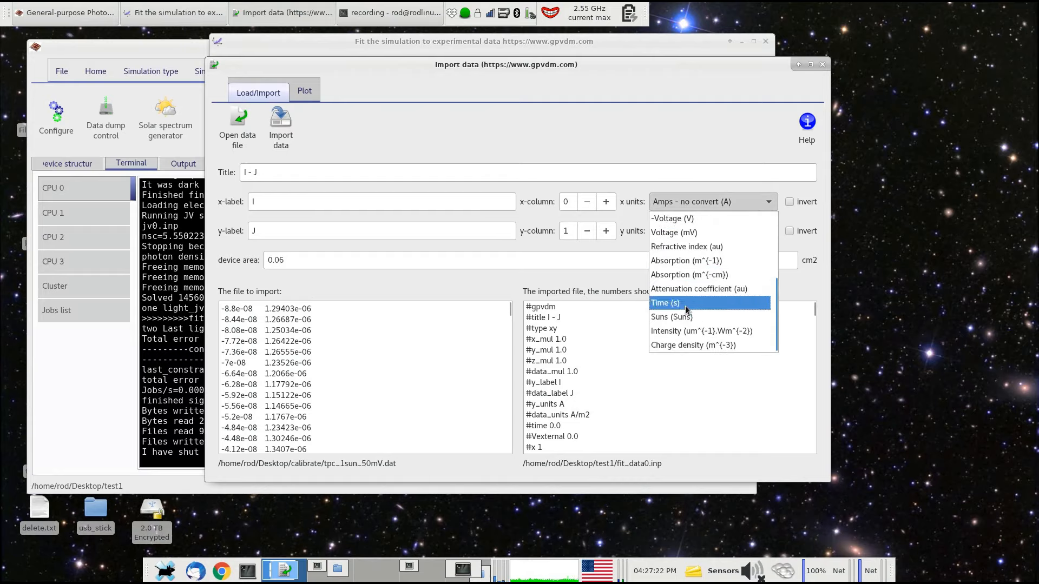
{"action": "left_click", "coordinate": [685, 306]}
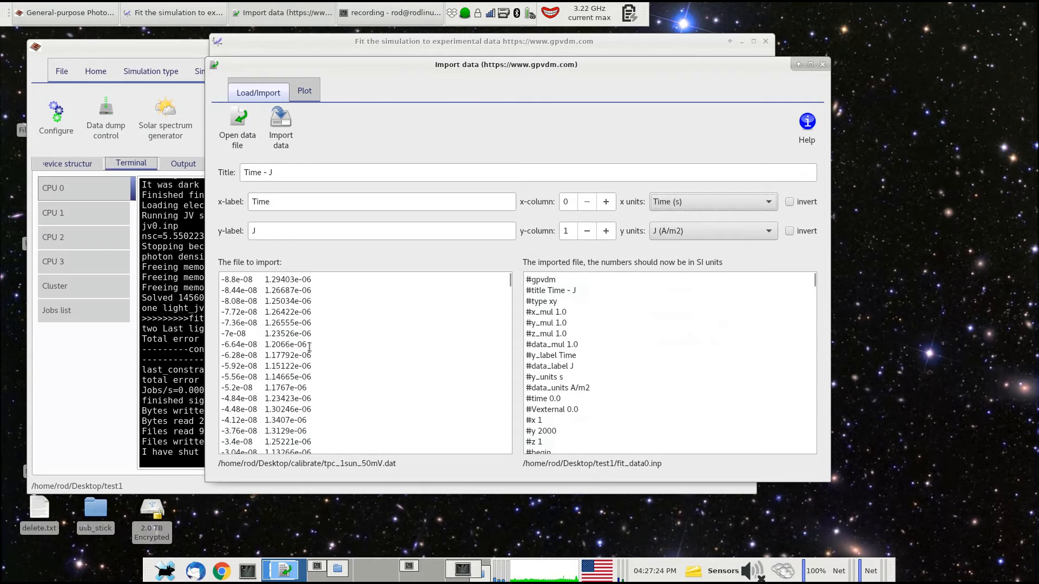
{"action": "left_click", "coordinate": [720, 233]}
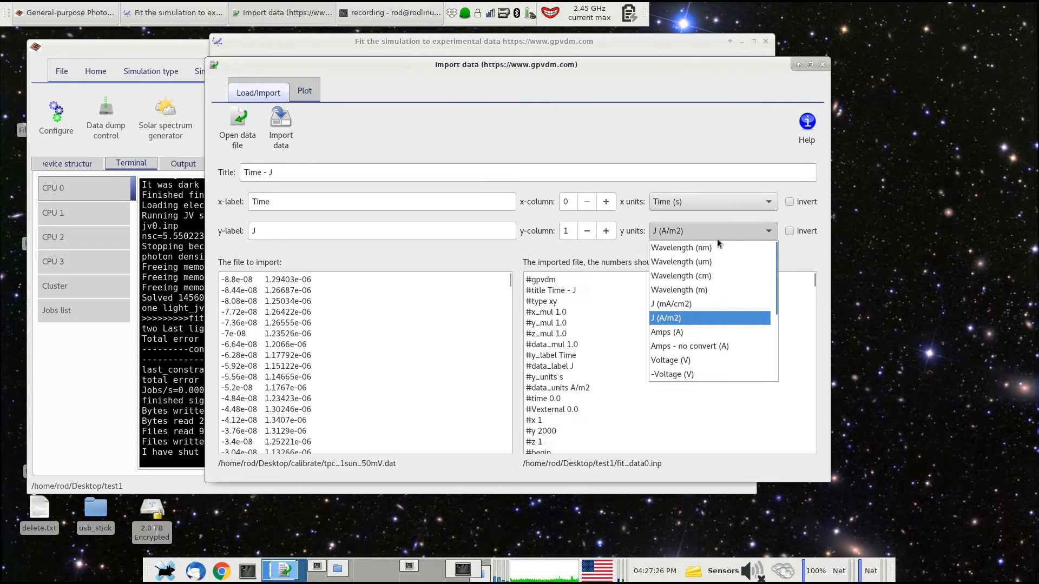
{"action": "left_click", "coordinate": [698, 317]}
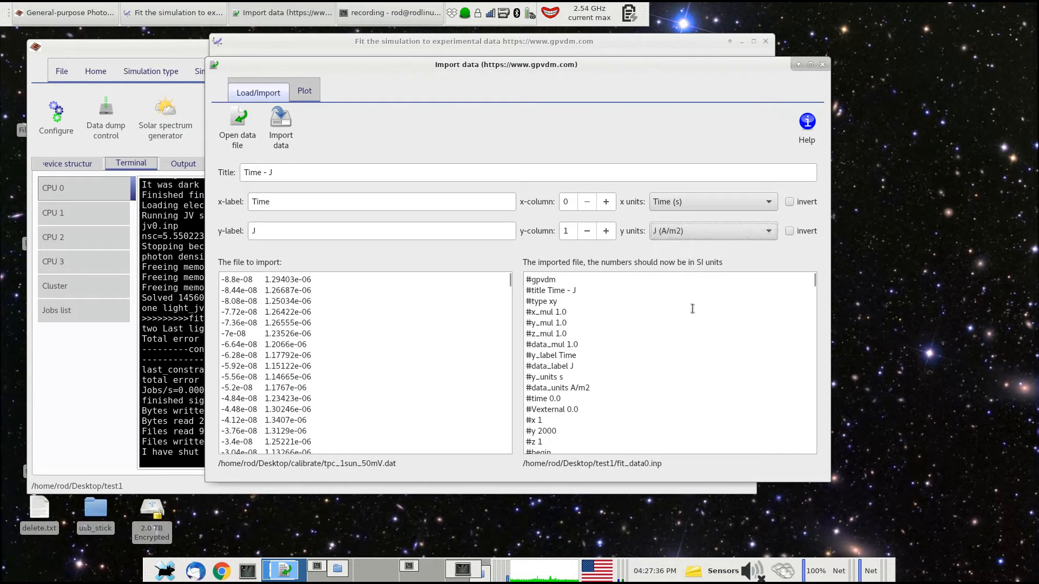
Step: Check the converted time and current density columns and import the data into the tpc experiment
{"action": "scroll", "coordinate": [698, 317], "scroll_direction": "down", "scroll_amount": 5}
{"action": "scroll", "coordinate": [593, 349], "scroll_direction": "down", "scroll_amount": 1}
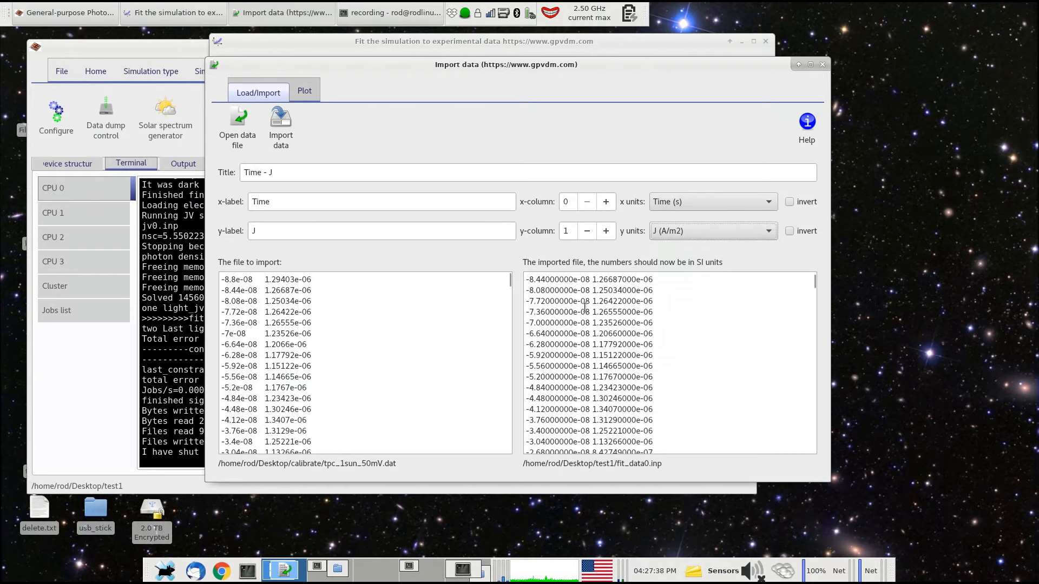
{"action": "left_click", "coordinate": [277, 127]}
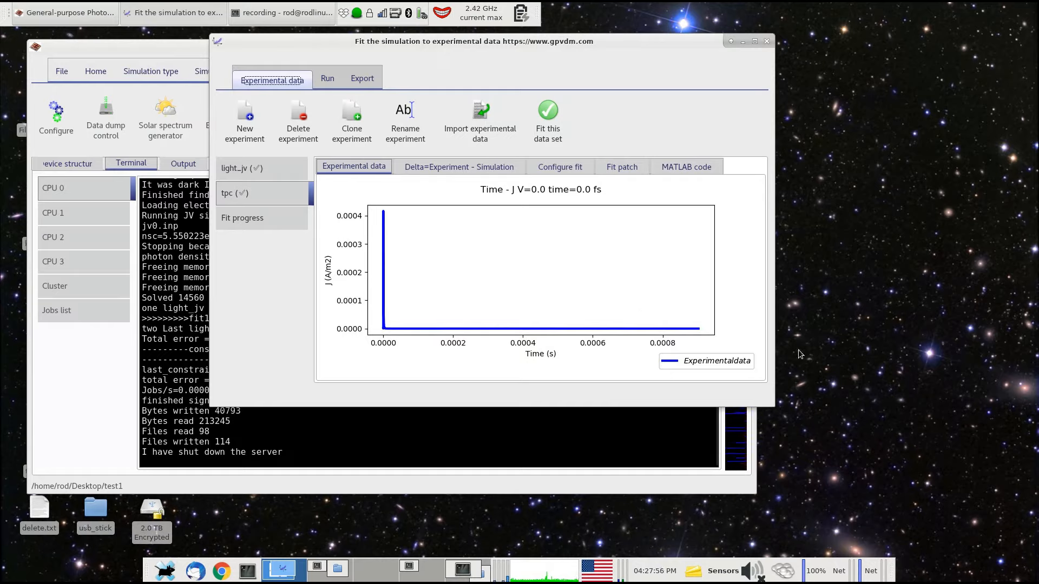
Step: Examine the start and stop values in the fit configuration of tpc and of light_jv
{"action": "left_click", "coordinate": [490, 166]}
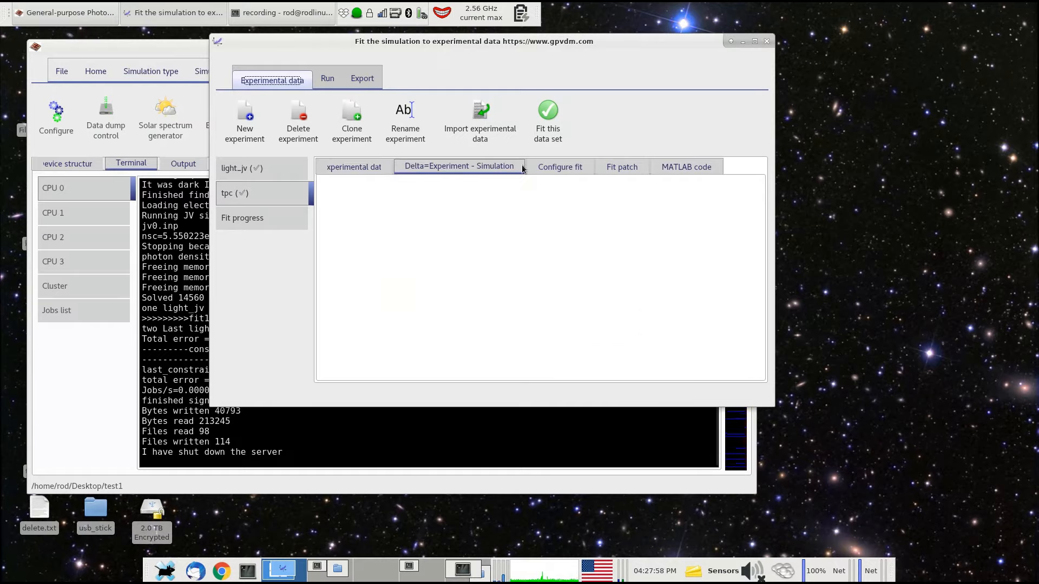
{"action": "left_click", "coordinate": [554, 170]}
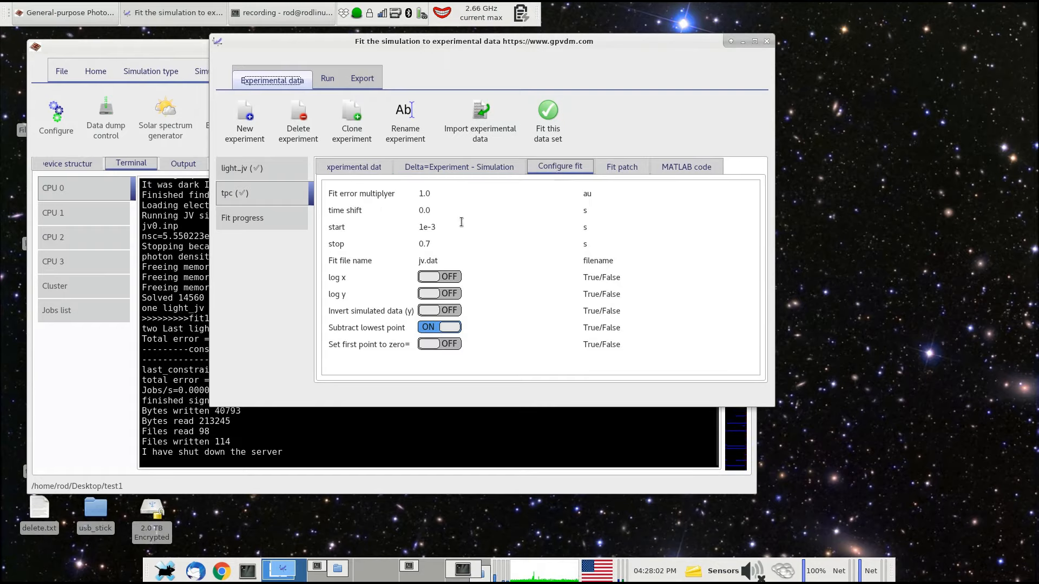
{"action": "left_click_drag", "start_coordinate": [458, 227], "coordinate": [397, 243]}
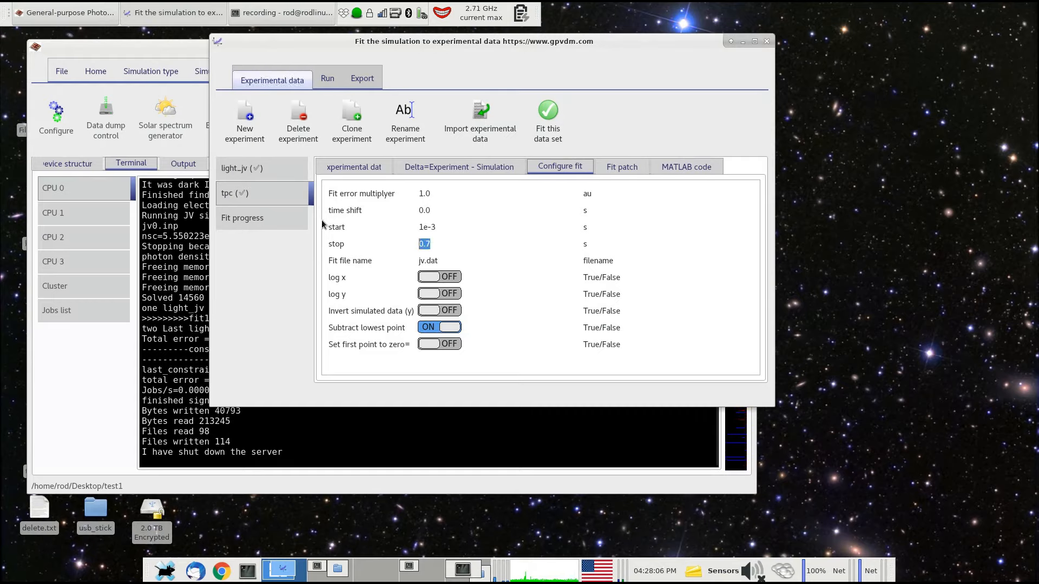
{"action": "left_click", "coordinate": [247, 170]}
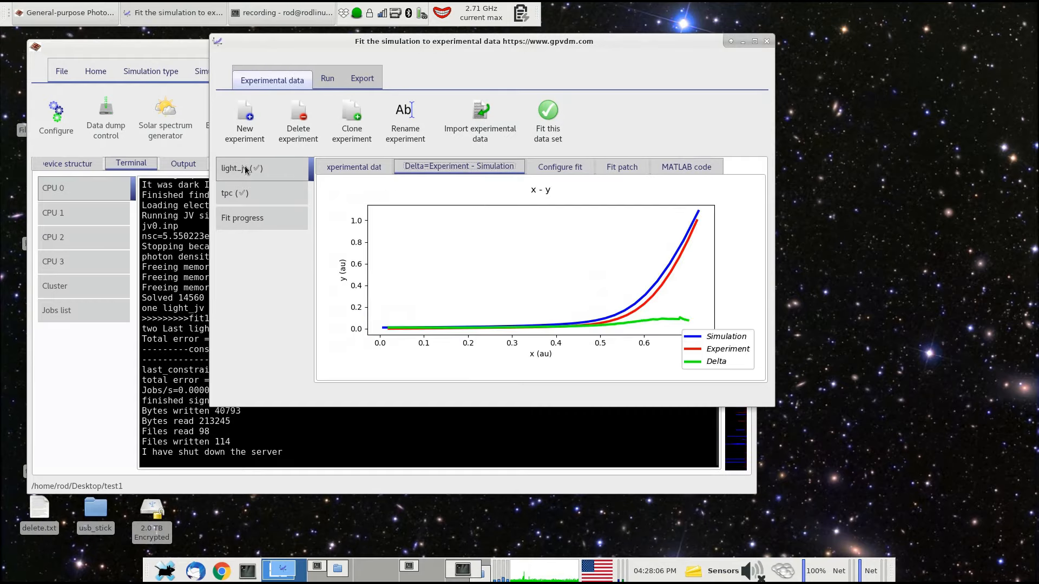
{"action": "left_click", "coordinate": [551, 166]}
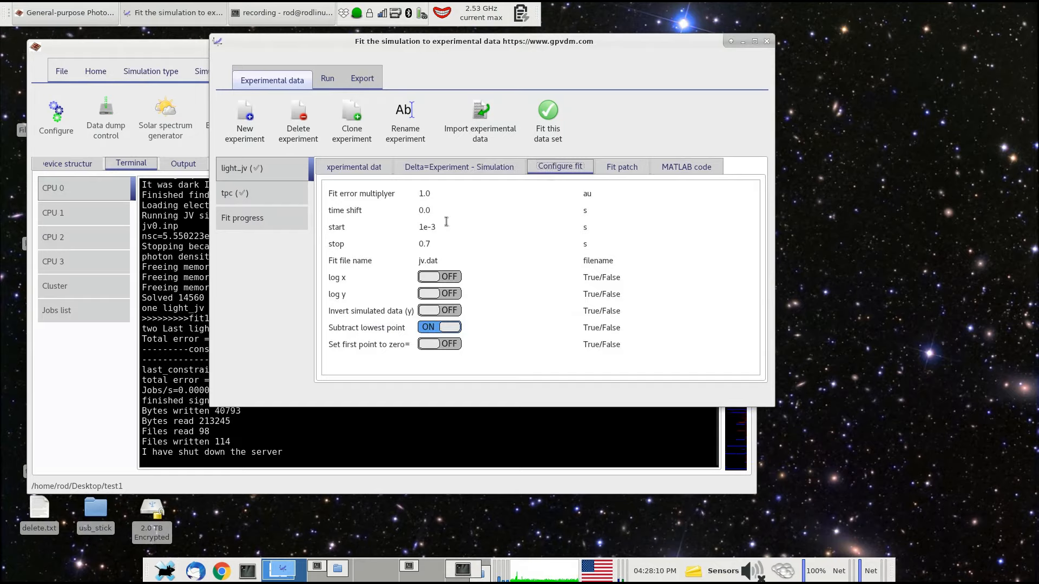
{"action": "left_click_drag", "start_coordinate": [445, 230], "coordinate": [383, 231]}
{"action": "left_click_drag", "start_coordinate": [449, 243], "coordinate": [359, 243]}
{"action": "left_click", "coordinate": [359, 242]}
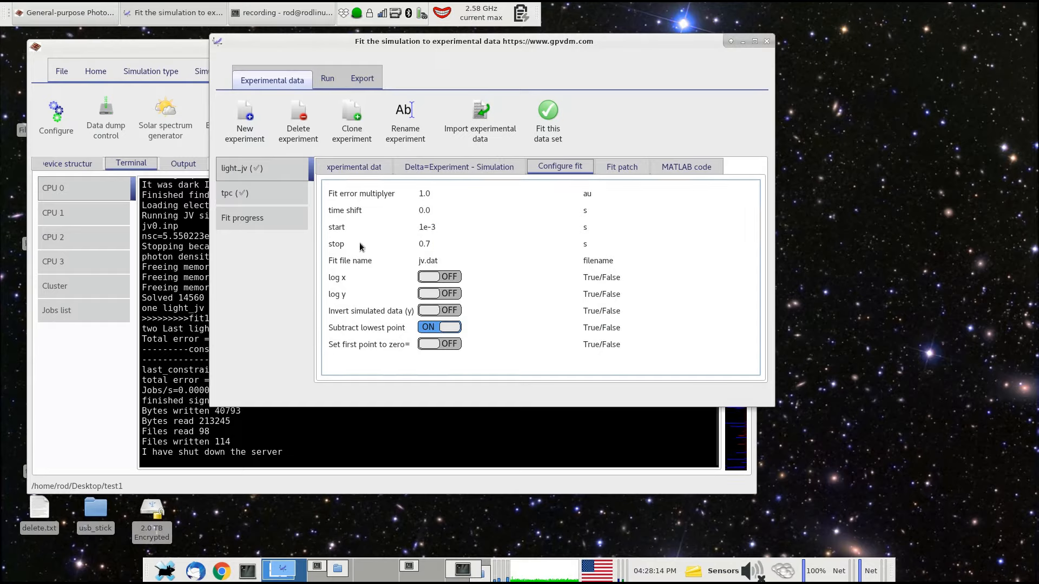
Step: Compare light_jv's experimental data plot with its experiment-simulation delta plot to see the voltage range being fitted
{"action": "left_click", "coordinate": [354, 170]}
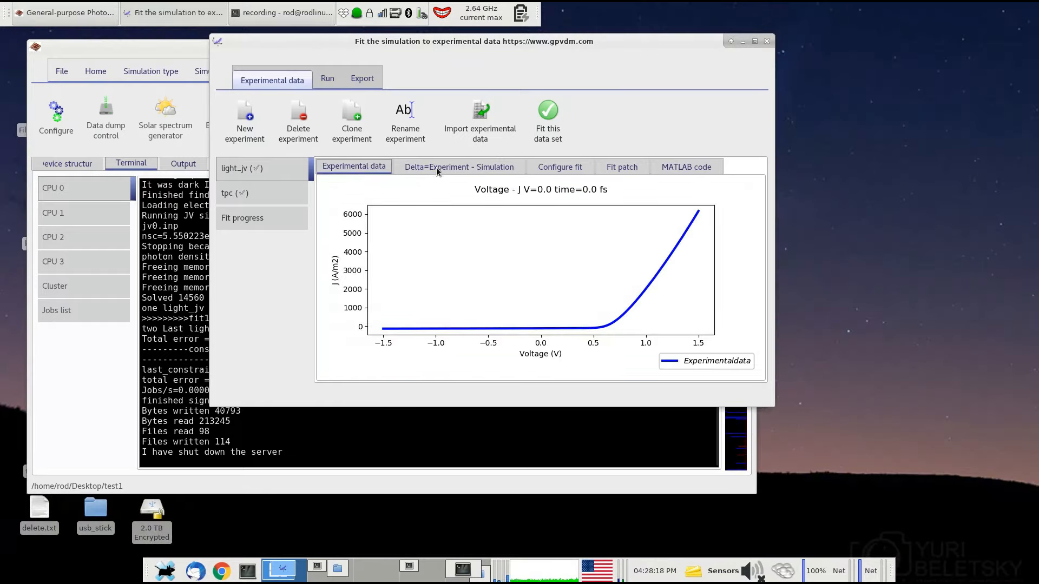
{"action": "left_click", "coordinate": [436, 167]}
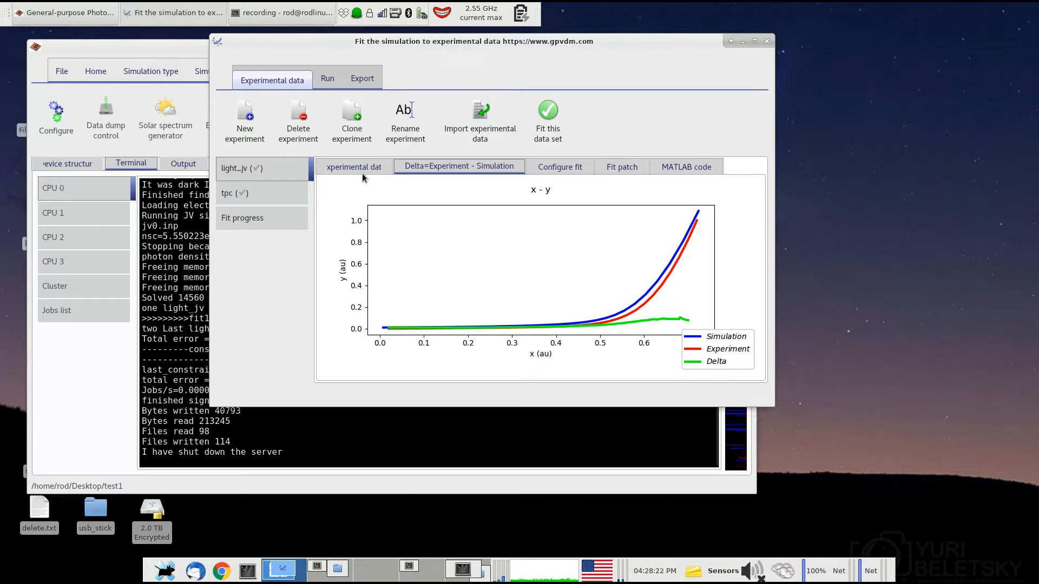
{"action": "left_click", "coordinate": [334, 170]}
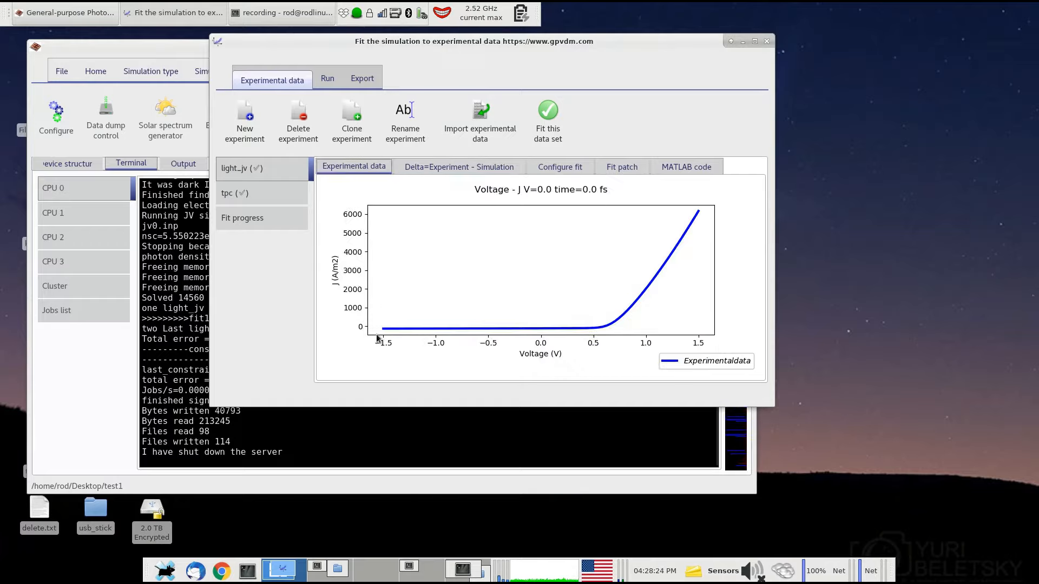
{"action": "left_click", "coordinate": [463, 169]}
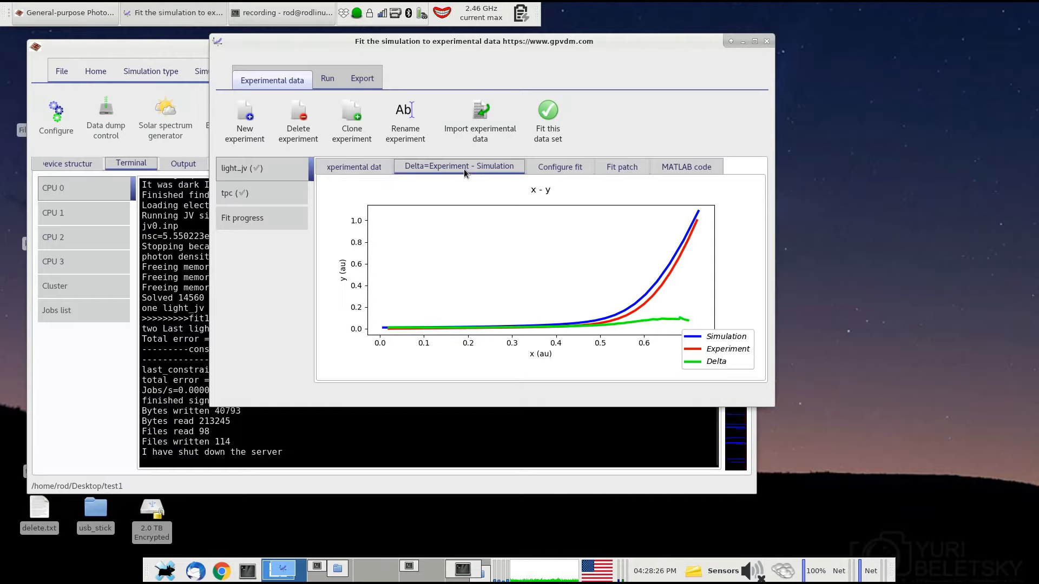
Step: Open the start value in the tpc experiment's fit configuration for editing
{"action": "left_click", "coordinate": [243, 194]}
{"action": "double_click", "coordinate": [444, 227]}
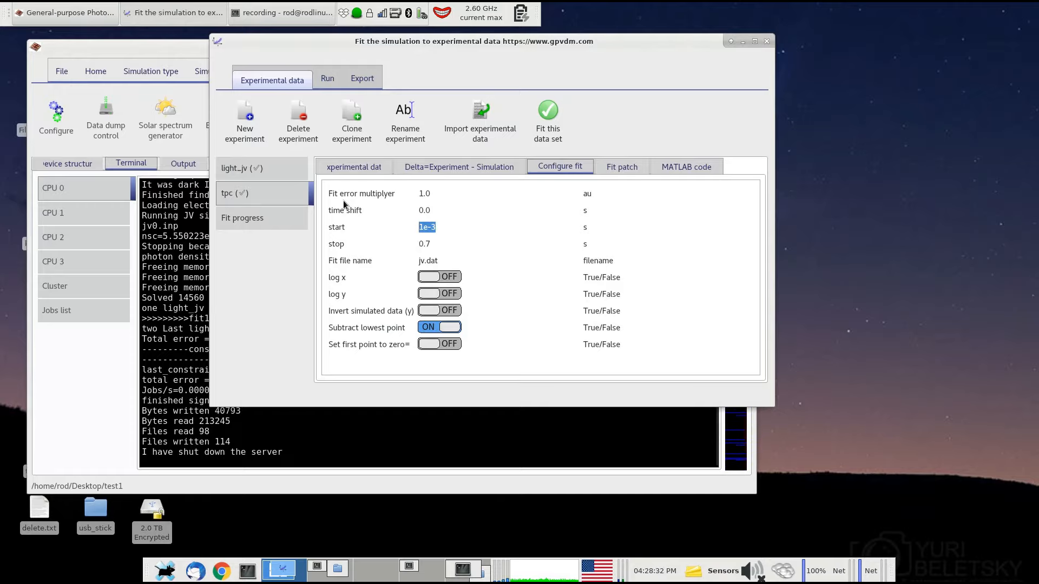
{"action": "left_click_drag", "start_coordinate": [350, 47], "coordinate": [359, 40]}
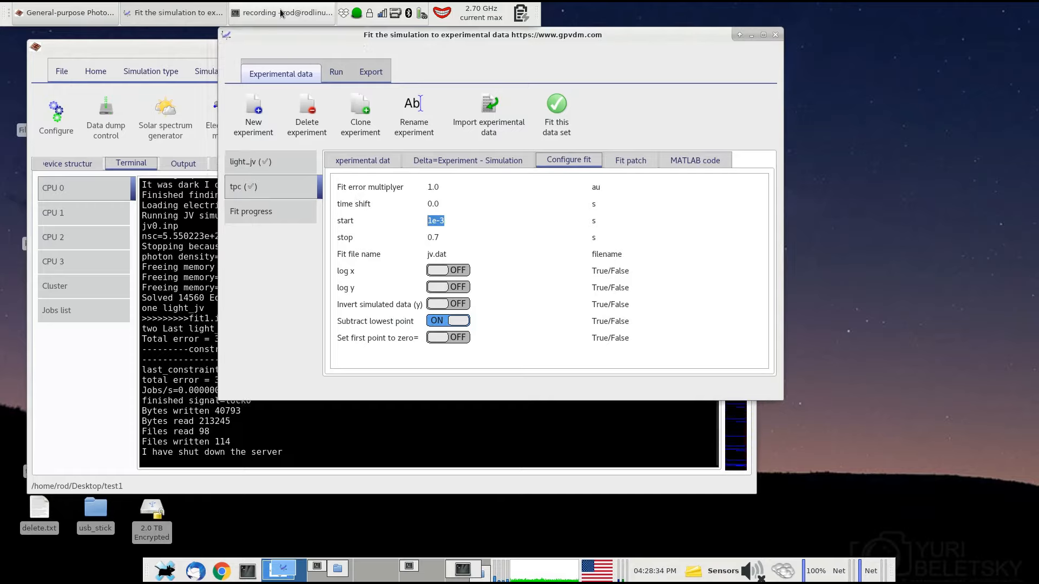
Step: Switch to the terminal and list the contents of the test1 folder
{"action": "left_click", "coordinate": [282, 13]}
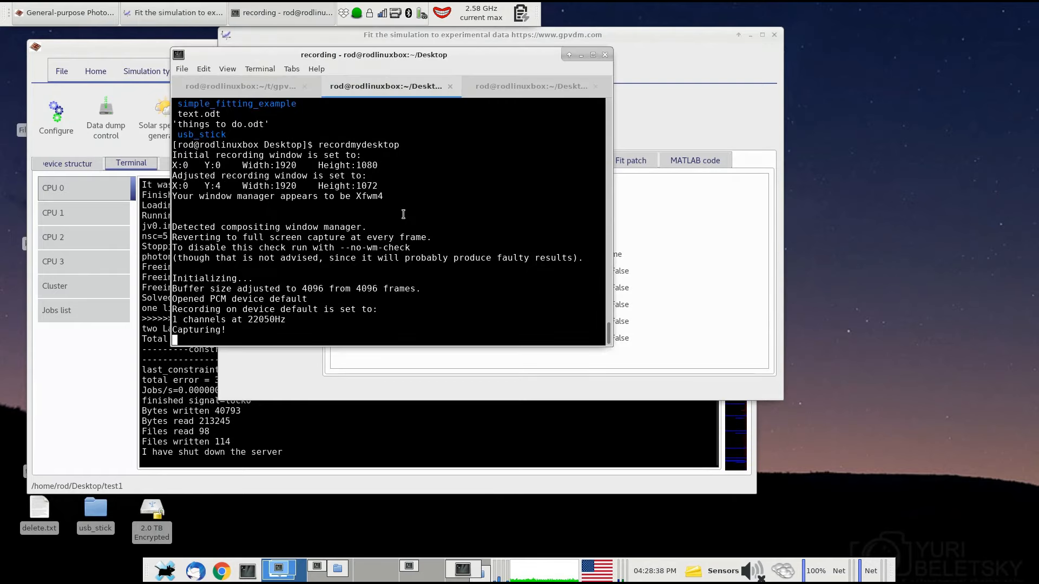
{"action": "key", "text": "ctrl+Page_Down"}
{"action": "type", "text": "cd test1/"}
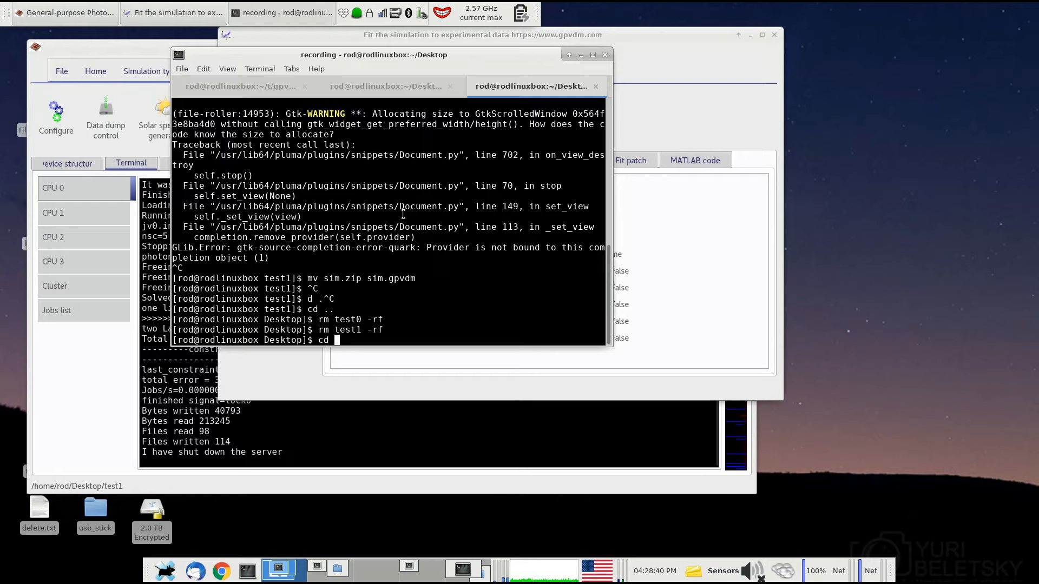
{"action": "key", "text": "Return"}
{"action": "type", "text": "ls"}
{"action": "key", "text": "Return"}
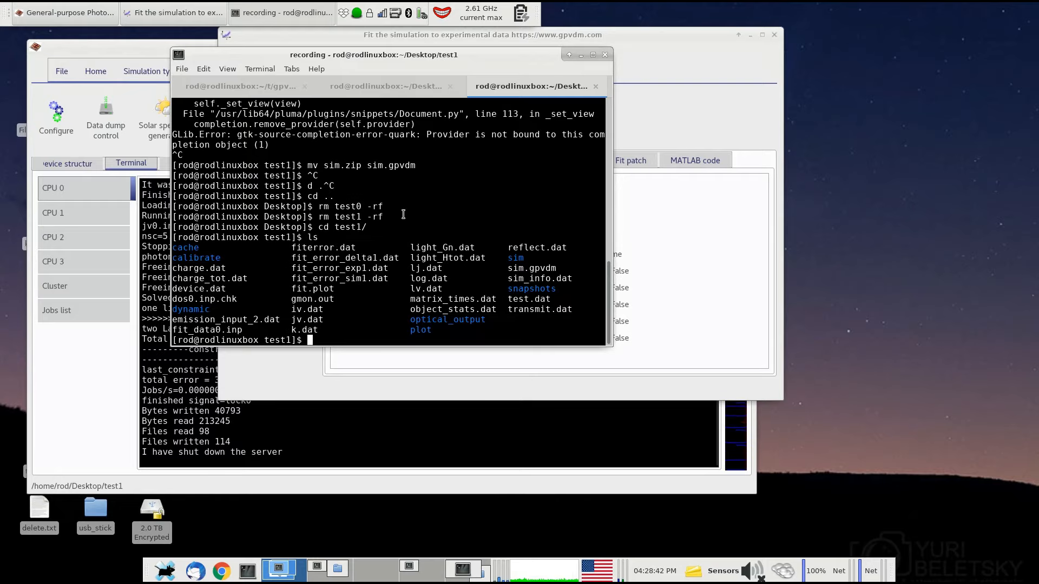
Step: Go back up to Desktop, enter the calibrate folder and list its data files
{"action": "type", "text": "cd .."}
{"action": "key", "text": "Return"}
{"action": "type", "text": "c"}
{"action": "key", "text": "ctrl+c"}
{"action": "type", "text": "cd c"}
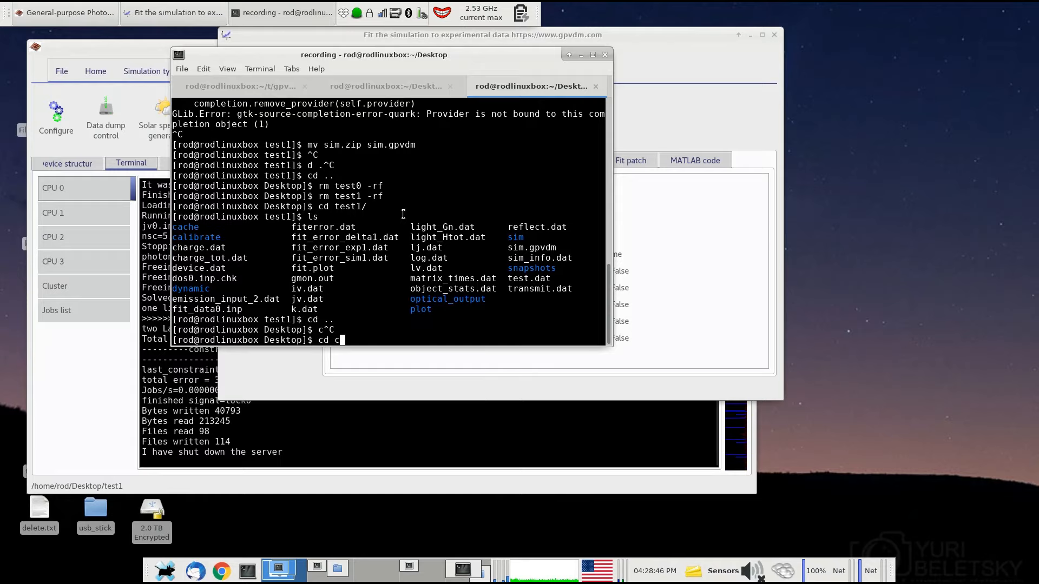
{"action": "key", "text": "Tab"}
{"action": "key", "text": "Return"}
{"action": "type", "text": "ls"}
{"action": "key", "text": "Return"}
Step: Start gnuplot in the calibrate folder and plot 'tpc_1sun_50mV.dat'
{"action": "type", "text": "gnuplo"}
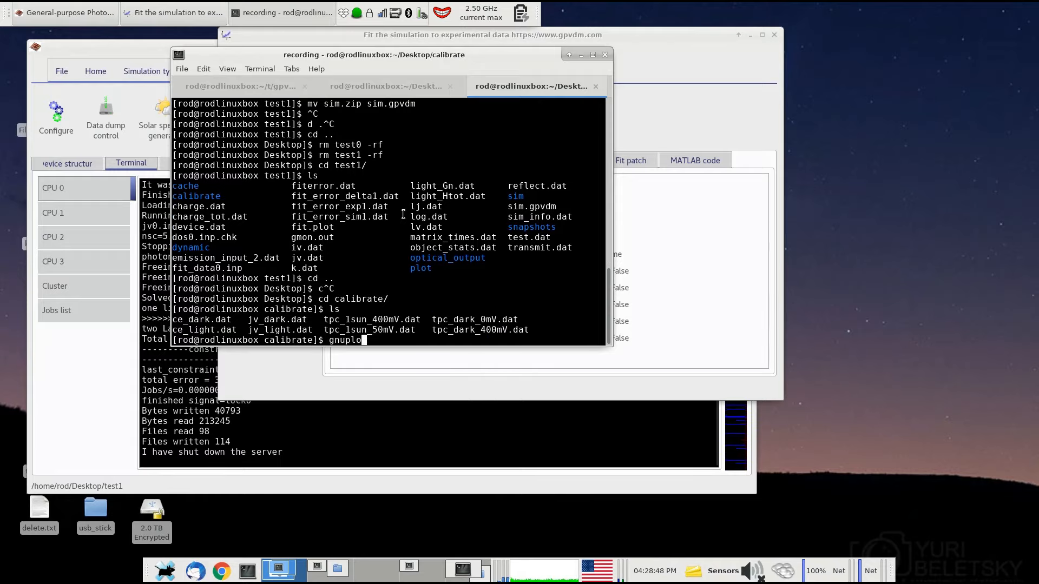
{"action": "type", "text": "t"}
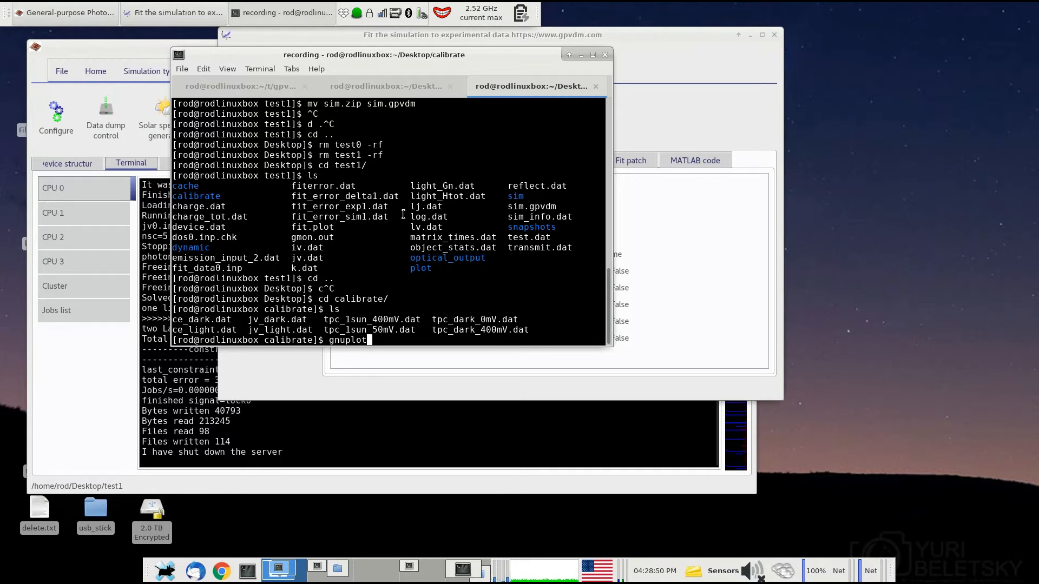
{"action": "key", "text": "Return"}
{"action": "type", "text": "plot '"}
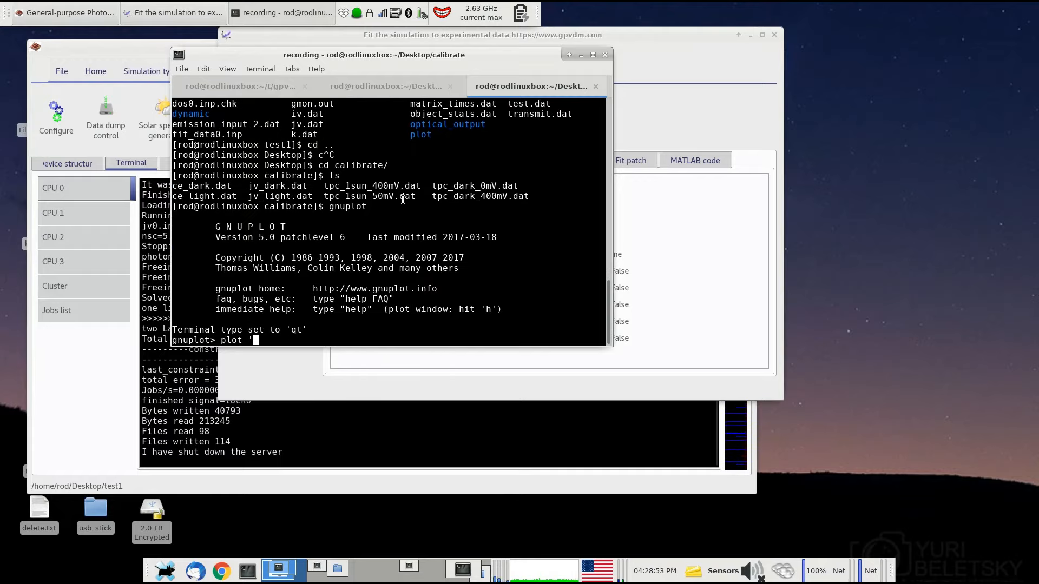
{"action": "double_click", "coordinate": [402, 201]}
{"action": "right_click", "coordinate": [402, 200]}
{"action": "left_click", "coordinate": [455, 222]}
{"action": "right_click", "coordinate": [420, 234]}
{"action": "left_click", "coordinate": [460, 295]}
{"action": "type", "text": "'tpc_1sun_50mV.dat"}
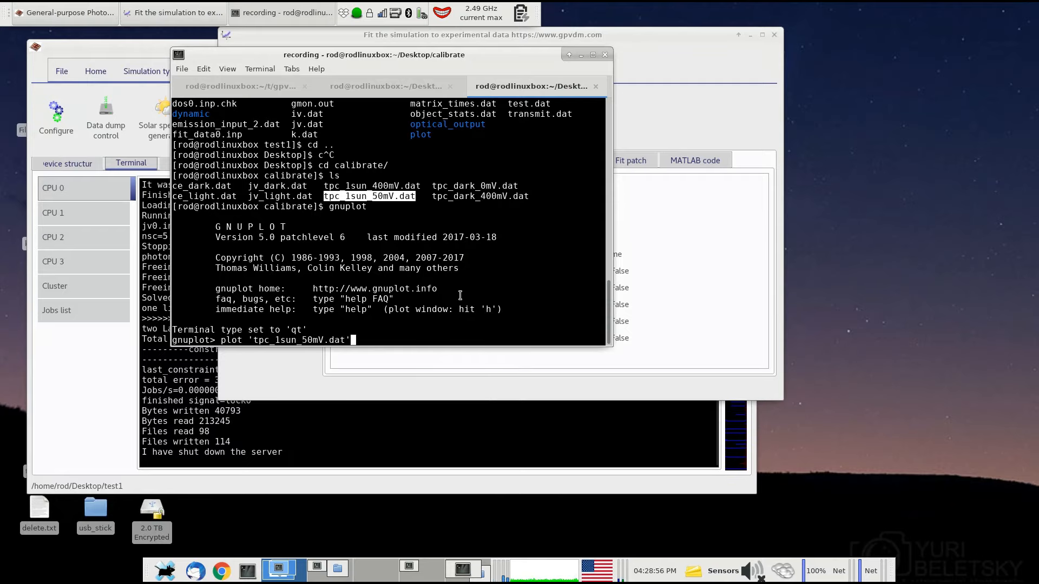
{"action": "key", "text": "Return"}
{"action": "left_click_drag", "start_coordinate": [772, 244], "coordinate": [552, 61]}
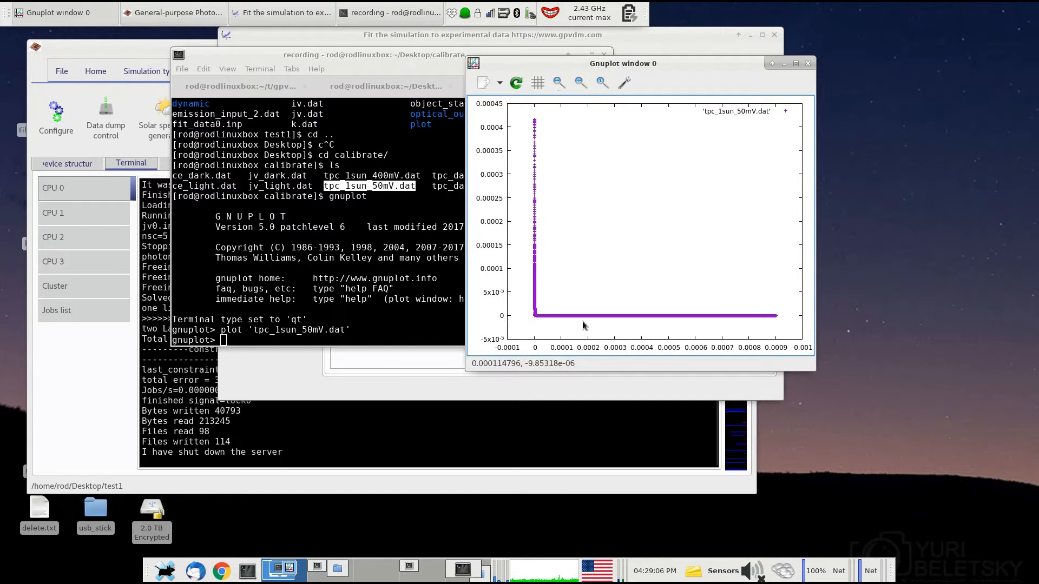
Step: Set both axes of the transient photocurrent plot to logarithmic scale and place it beside the fit window
{"action": "key", "text": "l"}
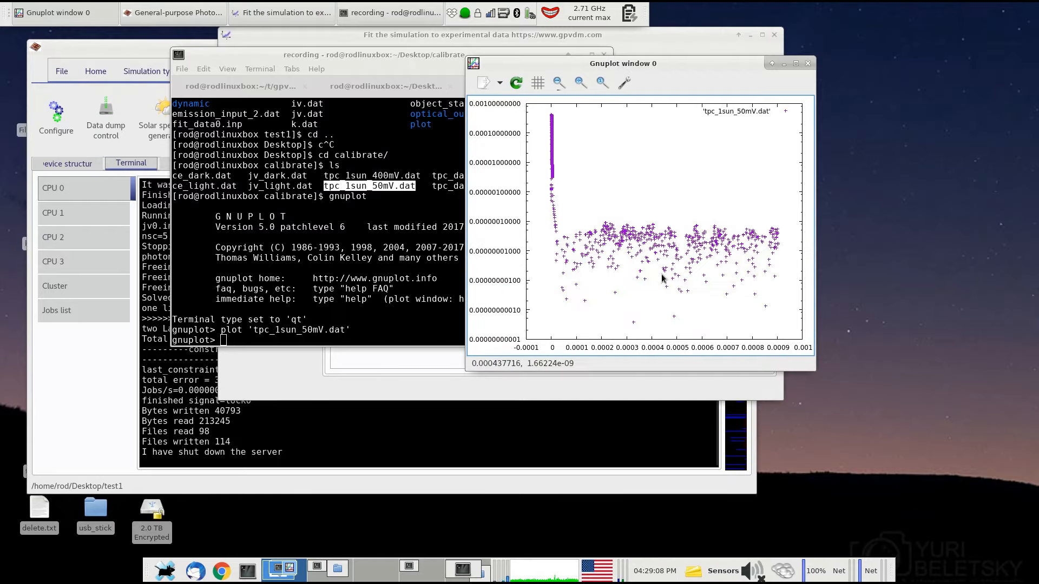
{"action": "key", "text": "shift+l"}
{"action": "left_click_drag", "start_coordinate": [617, 63], "coordinate": [832, 29]}
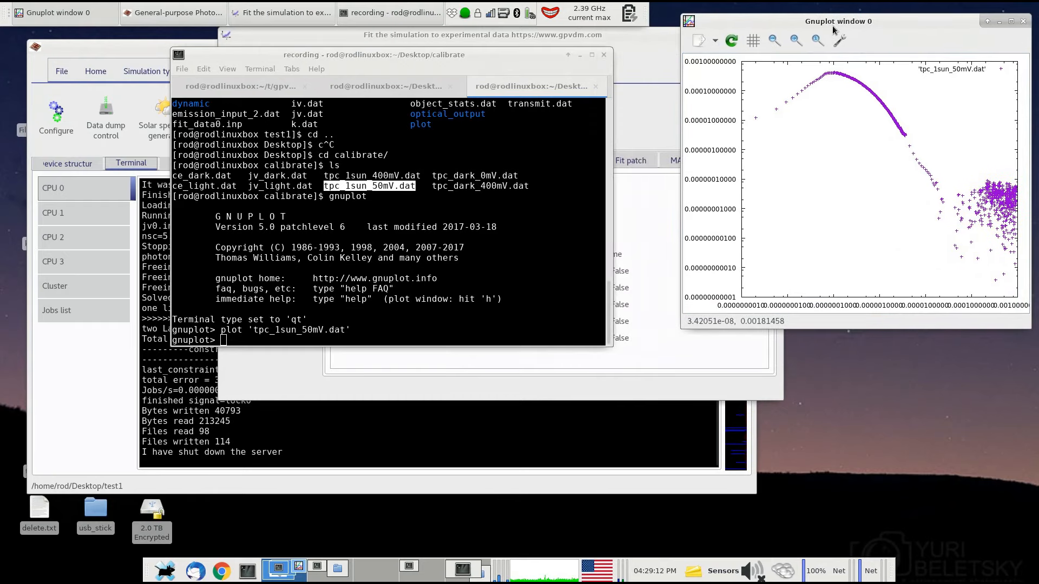
{"action": "left_click", "coordinate": [640, 129]}
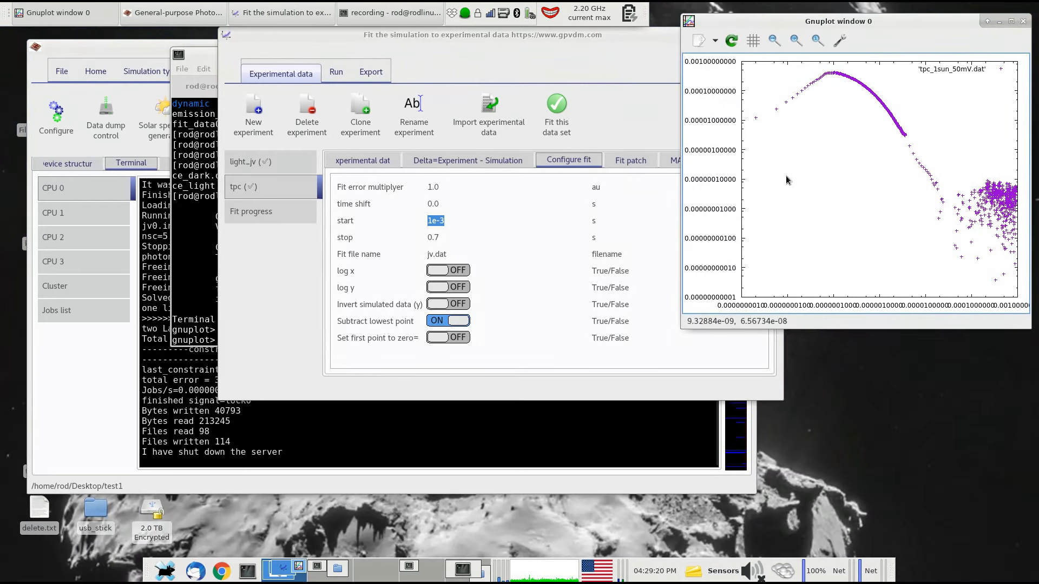
{"action": "left_click", "coordinate": [415, 18]}
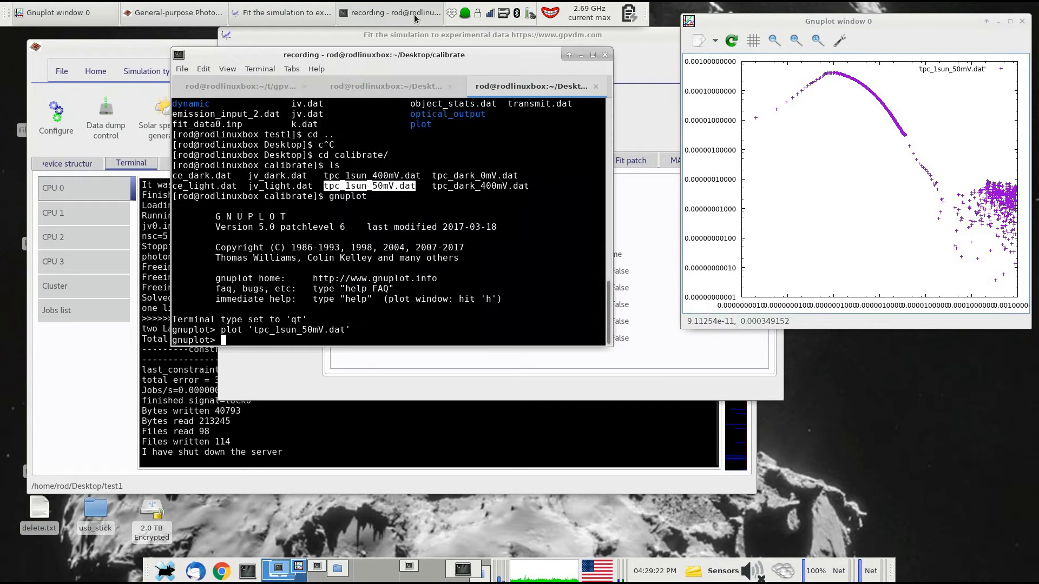
Step: Replot 'tpc_1sun_50mV.dat' using ($1*1e9):($2) so the time axis reads in nanoseconds
{"action": "key", "text": "Up"}
{"action": "type", "text": "using ()"}
{"action": "key", "text": "Left"}
{"action": "type", "text": "$1"}
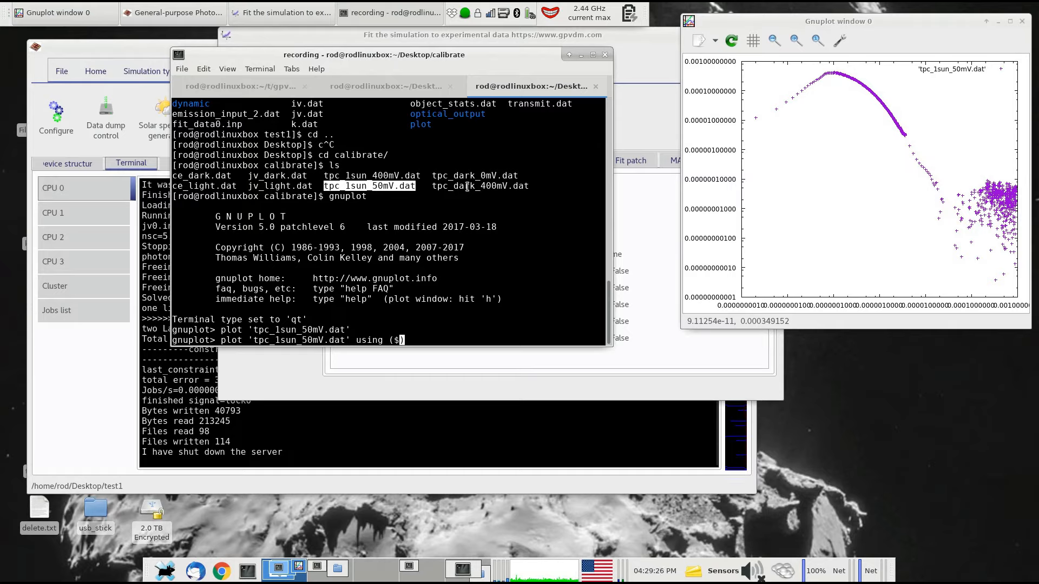
{"action": "key", "text": "Right"}
{"action": "type", "text": ":($2"}
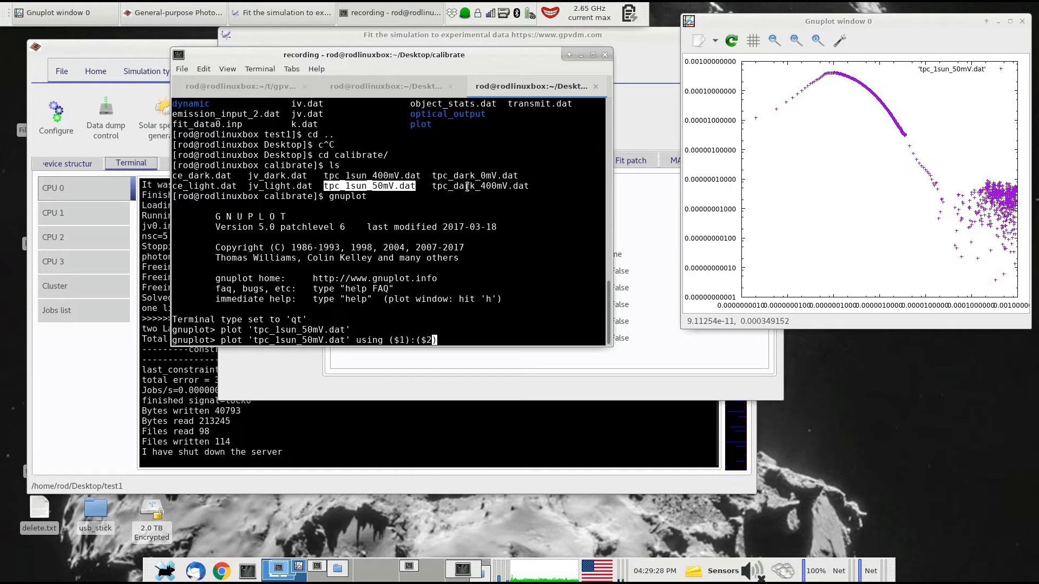
{"action": "key", "text": "Left"}
{"action": "key", "text": "Left"}
{"action": "key", "text": "Left"}
{"action": "key", "text": "Left"}
{"action": "key", "text": "Left"}
{"action": "type", "text": "*1e9"}
{"action": "key", "text": "Return"}
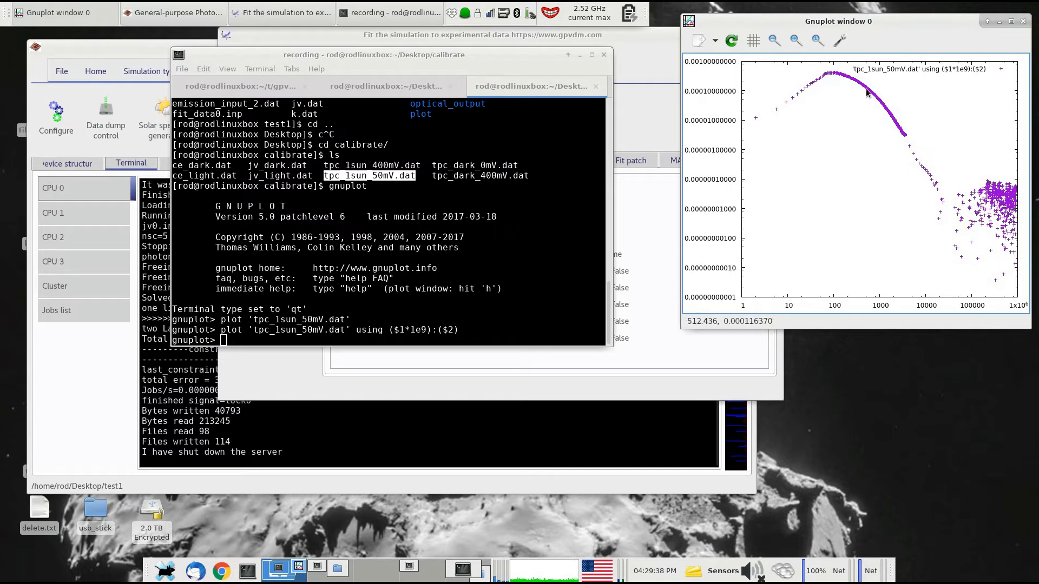
Step: Set tpc's fit start to 100e-9 s and its stop to 10000e-9 s
{"action": "left_click", "coordinate": [646, 69]}
{"action": "type", "text": "1"}
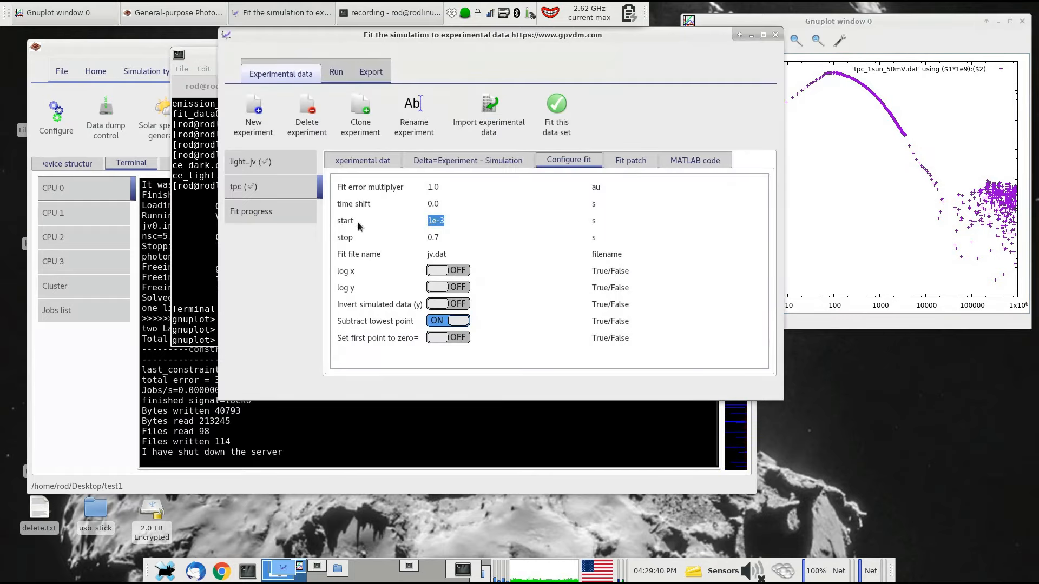
{"action": "type", "text": "00e-"}
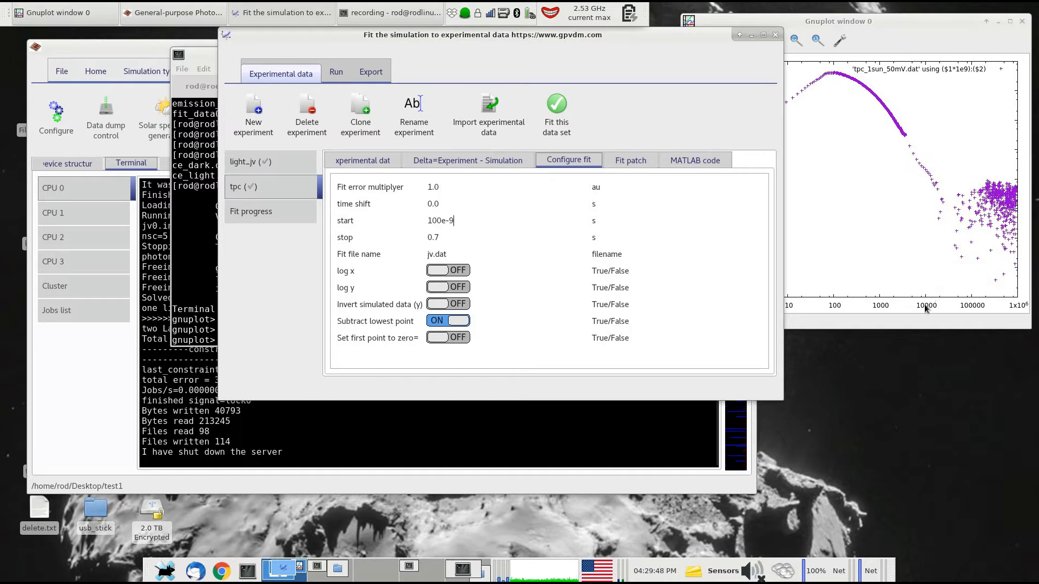
{"action": "key", "text": "ctrl+a"}
{"action": "key", "text": "ctrl+c"}
{"action": "left_click", "coordinate": [471, 238]}
{"action": "key", "text": "ctrl+a"}
{"action": "key", "text": "ctrl+v"}
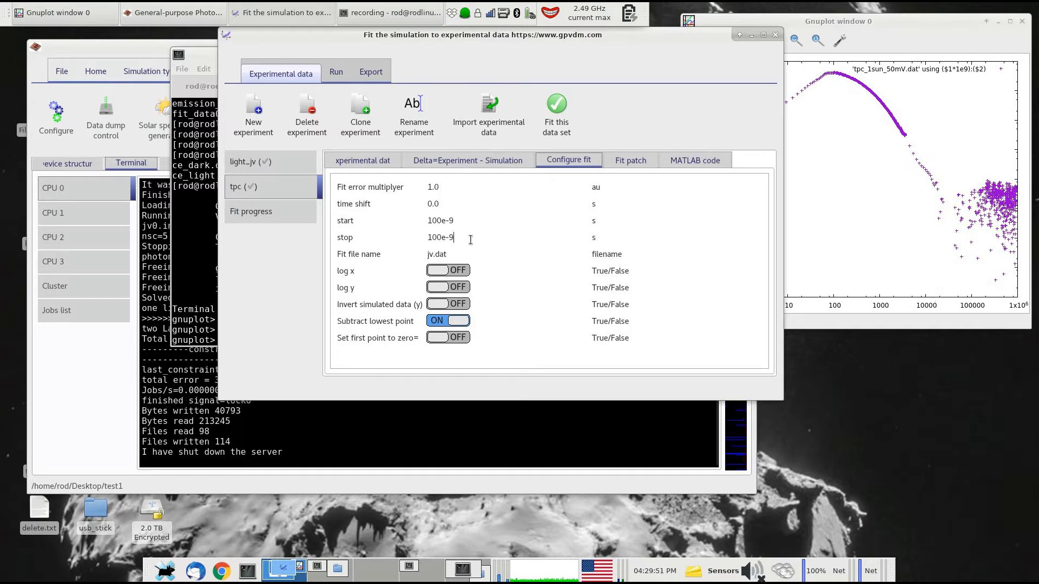
{"action": "left_click", "coordinate": [440, 237]}
{"action": "type", "text": "00"}
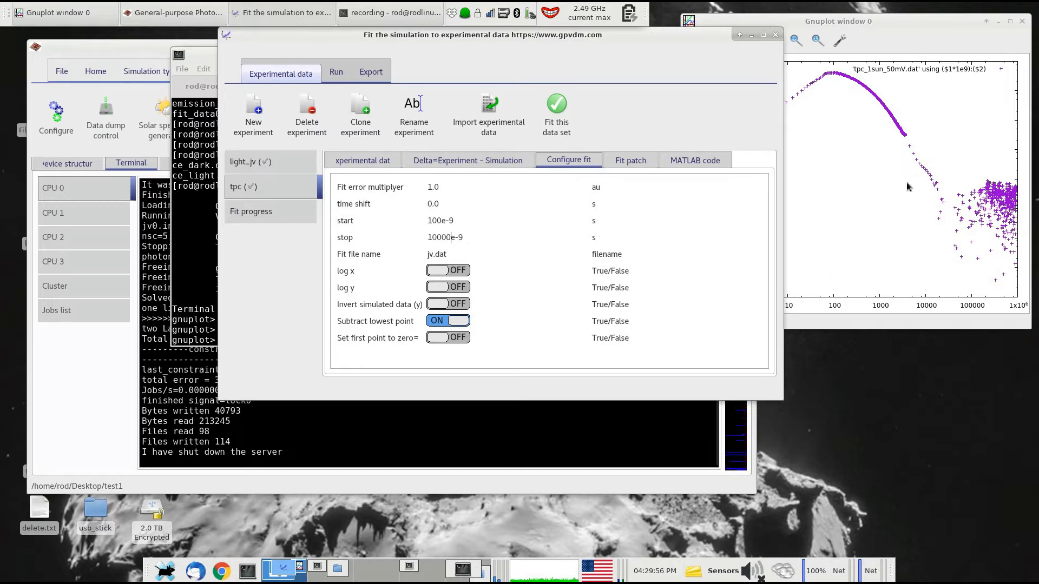
Step: Run the JV curve simulation from the main gpvdm window
{"action": "left_click_drag", "start_coordinate": [457, 256], "coordinate": [423, 255]}
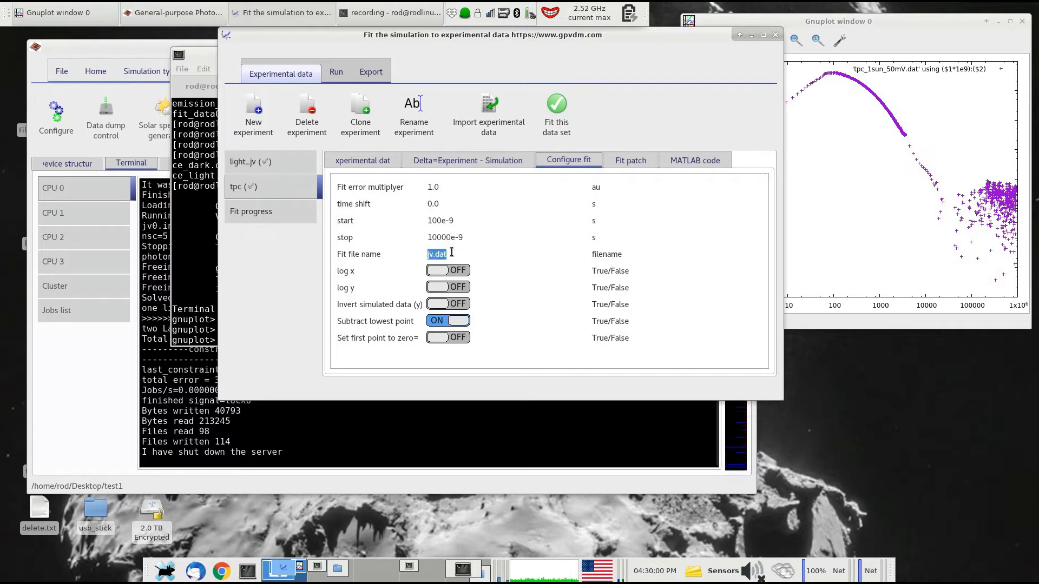
{"action": "left_click_drag", "start_coordinate": [490, 38], "coordinate": [504, 38]}
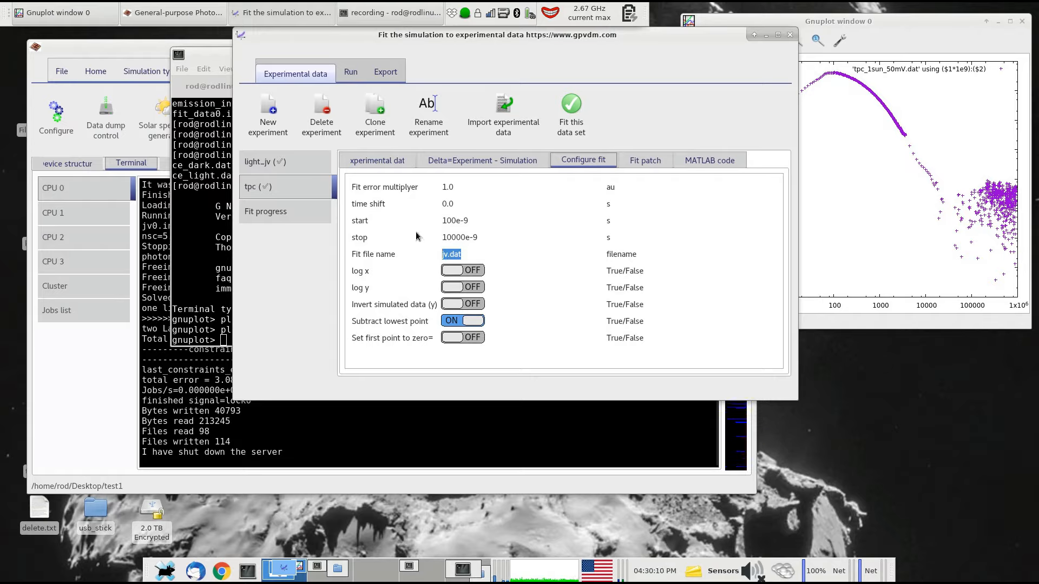
{"action": "left_click_drag", "start_coordinate": [146, 49], "coordinate": [159, 47]}
{"action": "left_click", "coordinate": [135, 69]}
{"action": "left_click", "coordinate": [118, 71]}
{"action": "left_click", "coordinate": [106, 106]}
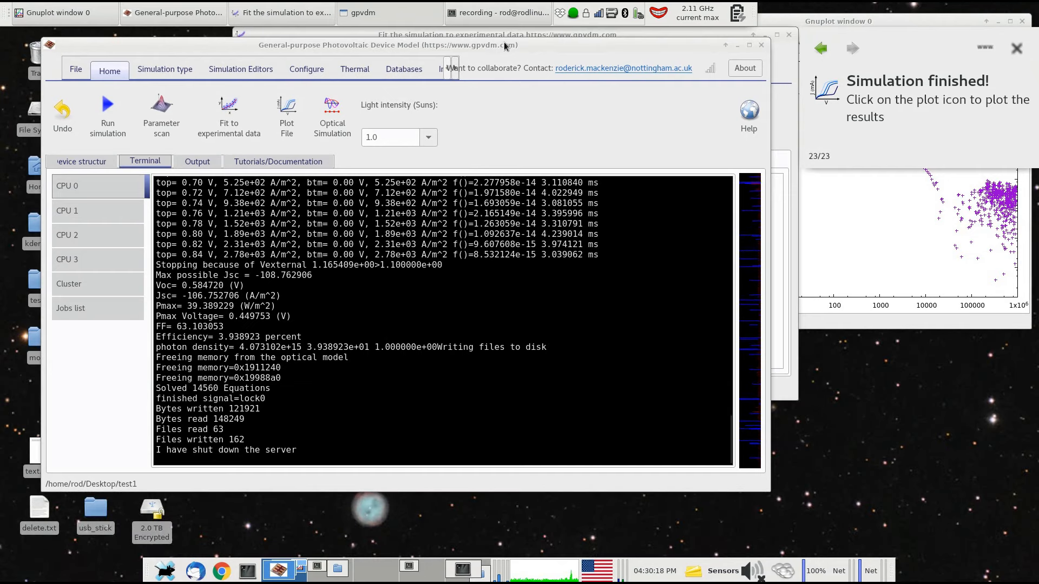
Step: View the simulated jv.dat curve from the simulation output files and close its plot
{"action": "left_click", "coordinate": [507, 12]}
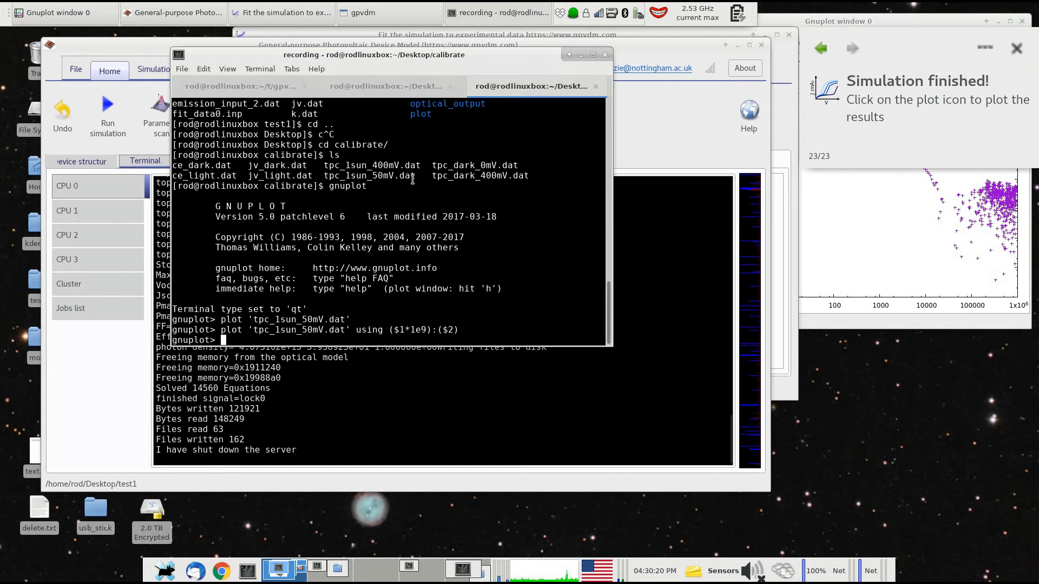
{"action": "left_click", "coordinate": [159, 48]}
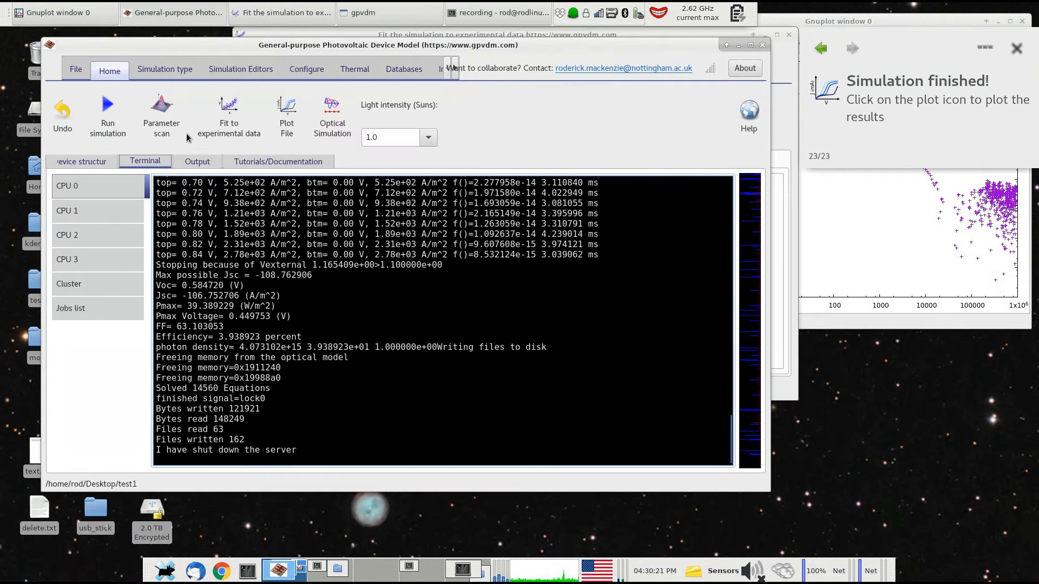
{"action": "left_click", "coordinate": [197, 161]}
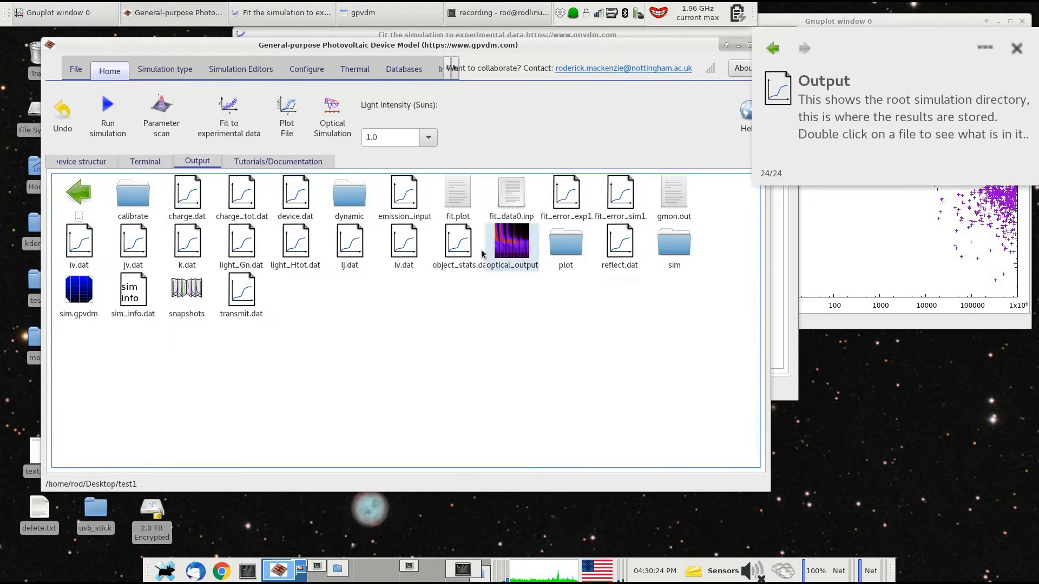
{"action": "left_click", "coordinate": [137, 250]}
{"action": "double_click", "coordinate": [137, 249]}
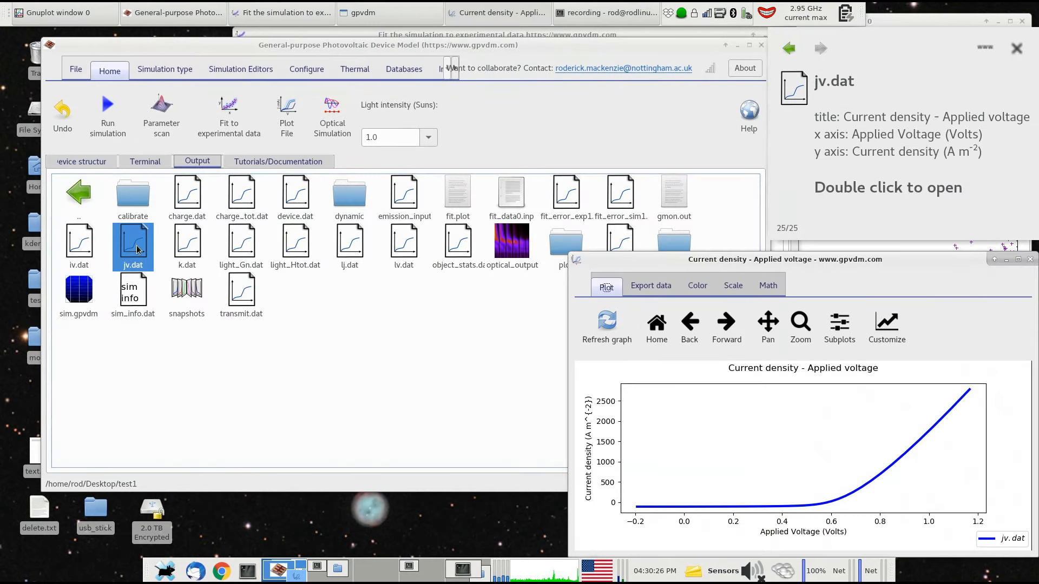
{"action": "left_click", "coordinate": [1030, 260]}
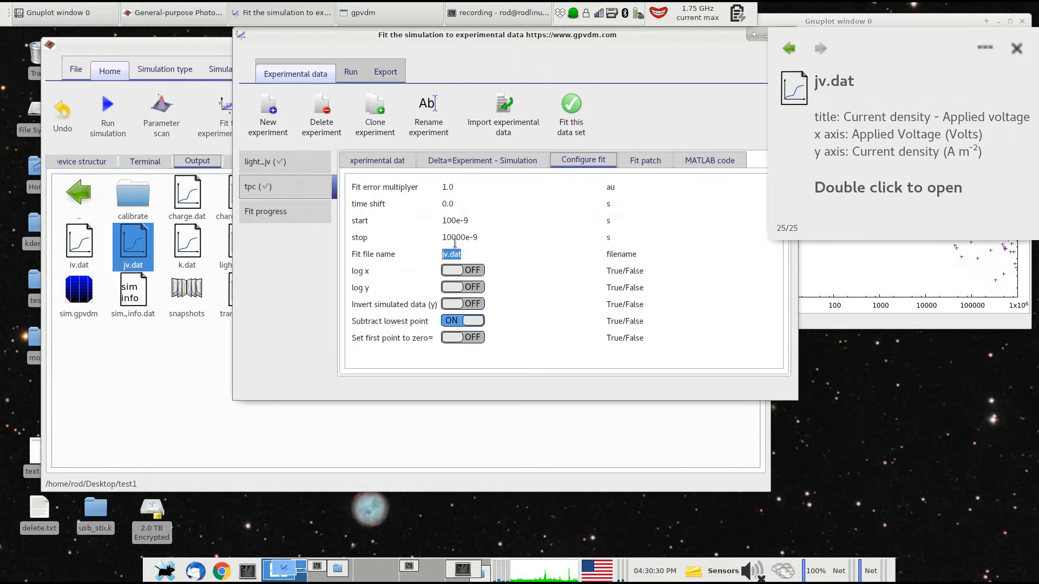
Step: Compare light_jv's delta plot with tpc's fit configuration and dismiss the jv.dat help notification
{"action": "left_click", "coordinate": [271, 166]}
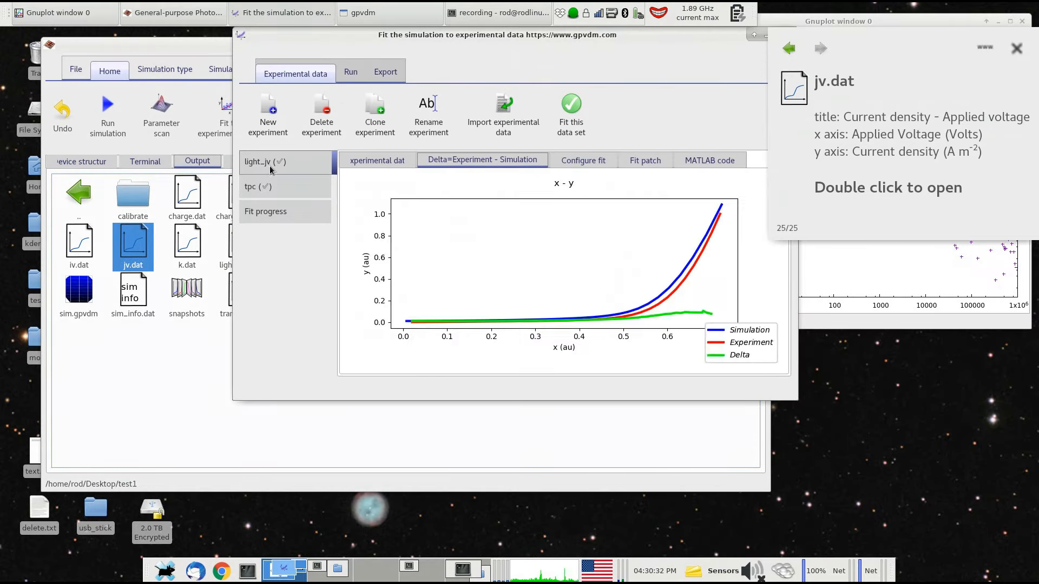
{"action": "left_click", "coordinate": [271, 189]}
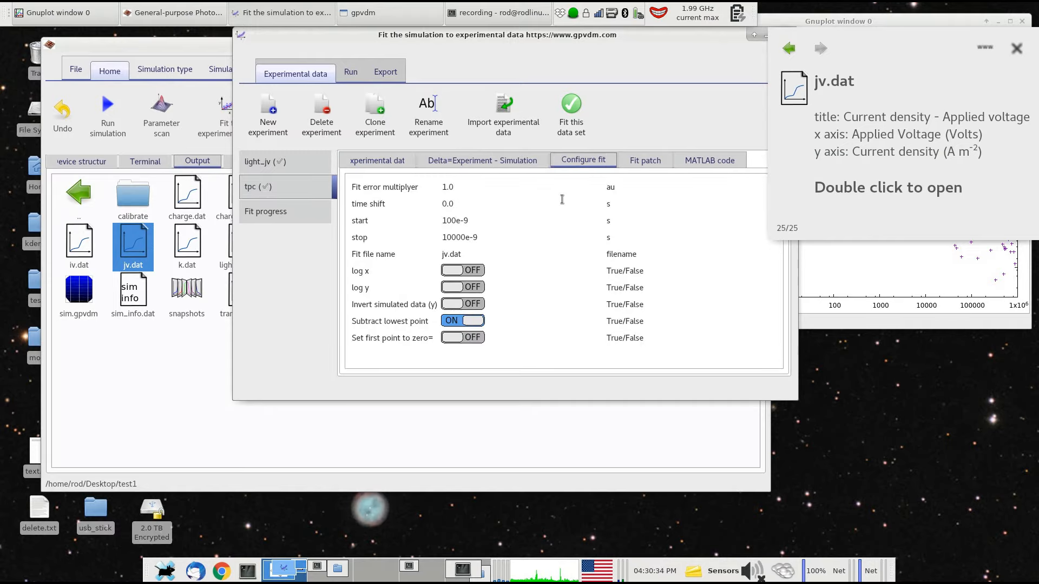
{"action": "left_click", "coordinate": [1015, 51]}
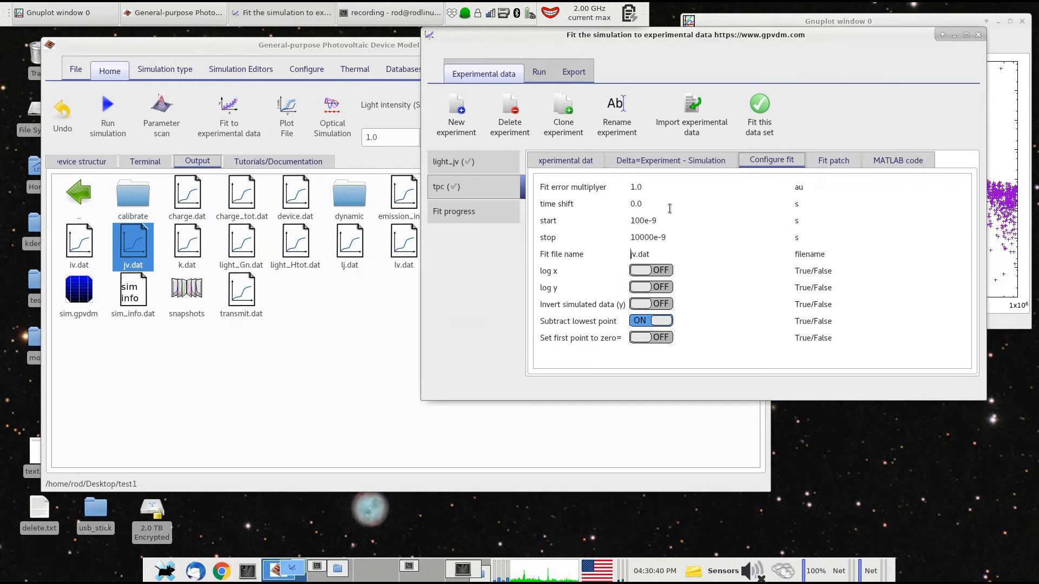
Step: Select the TPC 50mV 1Sun simulation type and run the simulation
{"action": "left_click", "coordinate": [194, 72]}
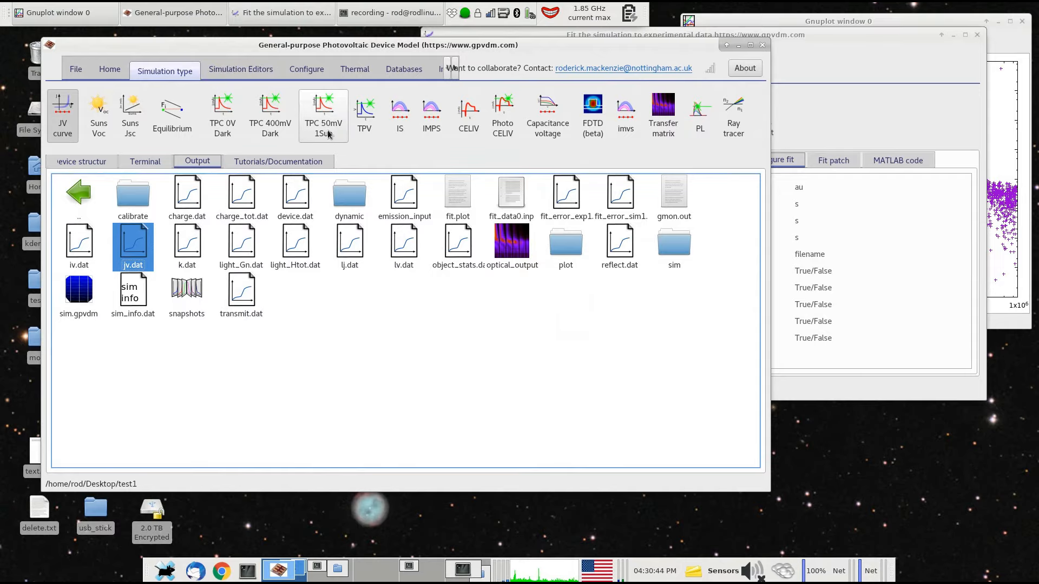
{"action": "left_click", "coordinate": [110, 71]}
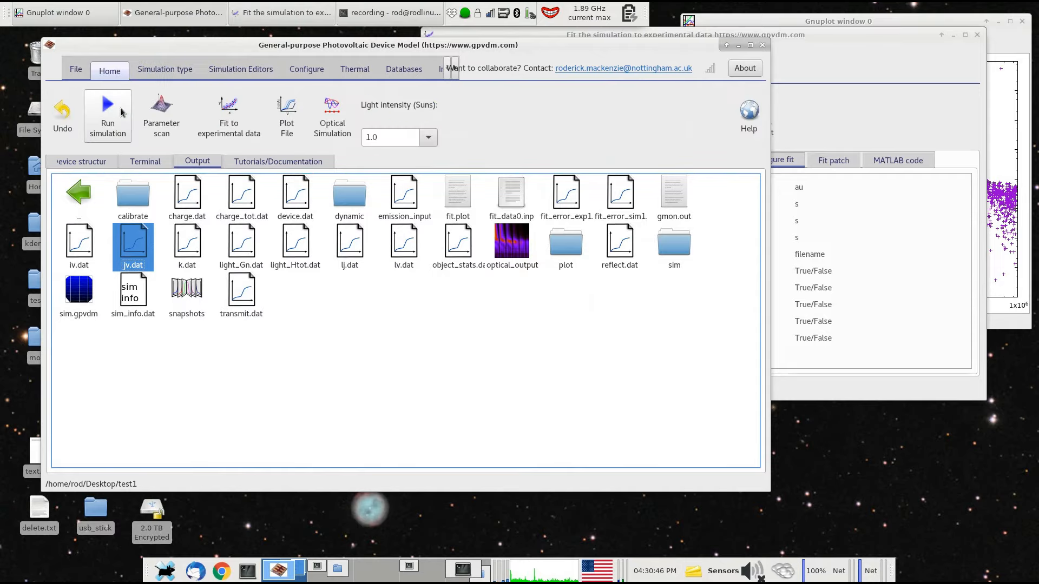
{"action": "left_click", "coordinate": [122, 112]}
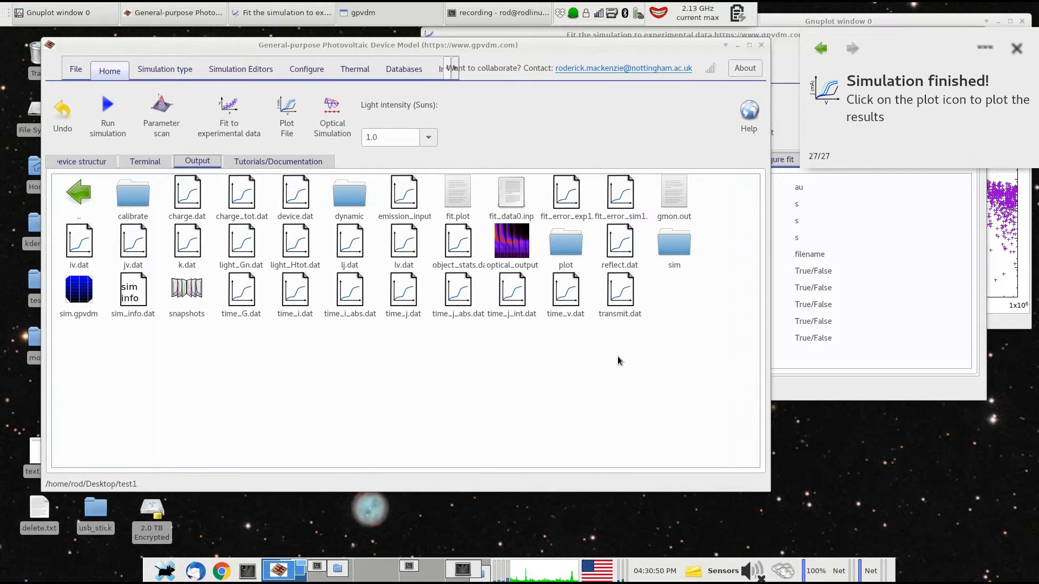
Step: Plot the simulated time_j.dat file and show the experimental tpc_1sun_50mV.dat plot with linear axes for comparison
{"action": "double_click", "coordinate": [401, 317]}
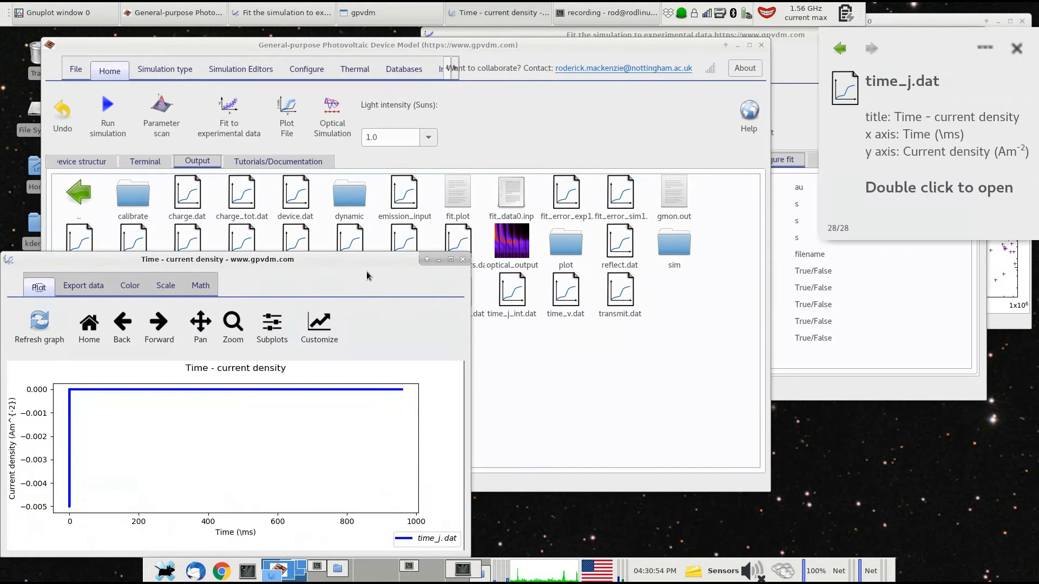
{"action": "left_click_drag", "start_coordinate": [367, 265], "coordinate": [587, 140]}
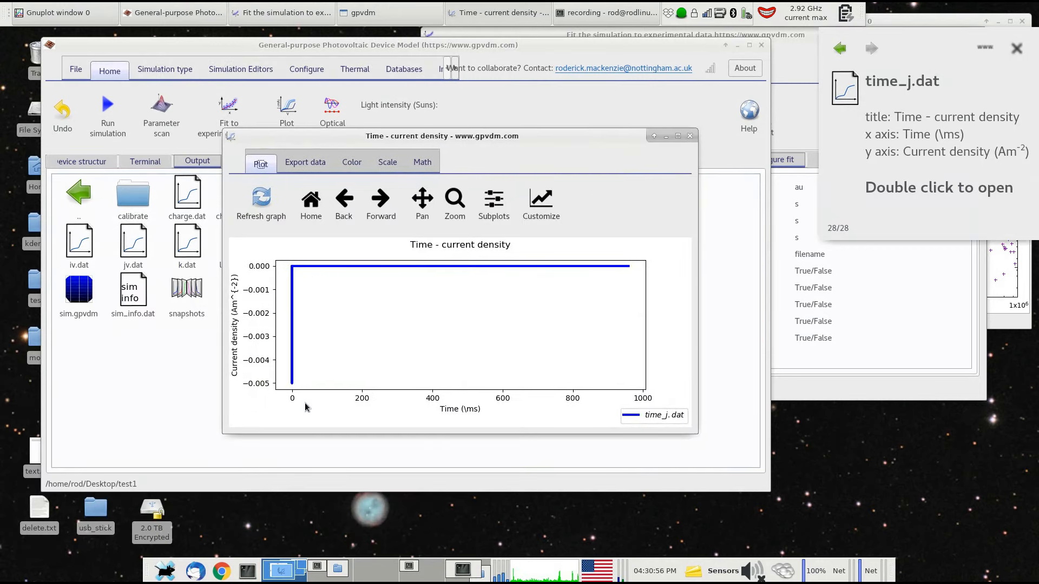
{"action": "left_click", "coordinate": [1003, 291]}
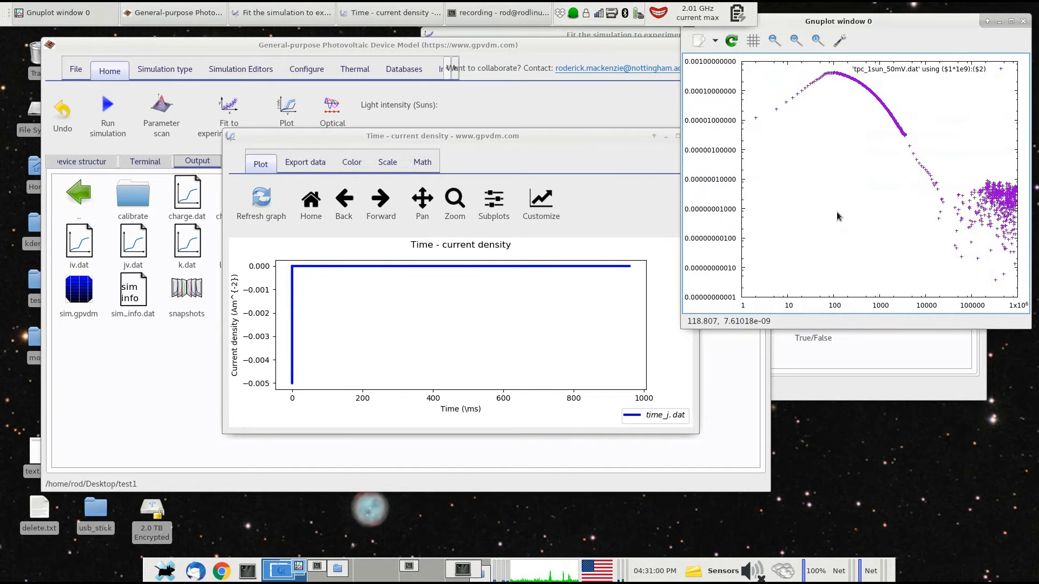
{"action": "key", "text": "l"}
{"action": "key", "text": "shift+l"}
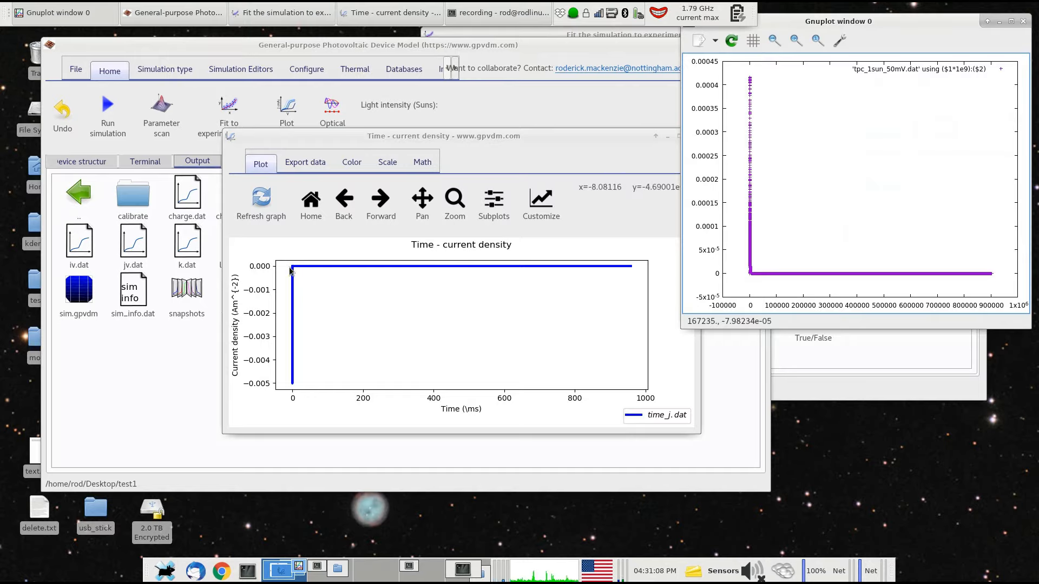
{"action": "left_click_drag", "start_coordinate": [842, 23], "coordinate": [790, 60]}
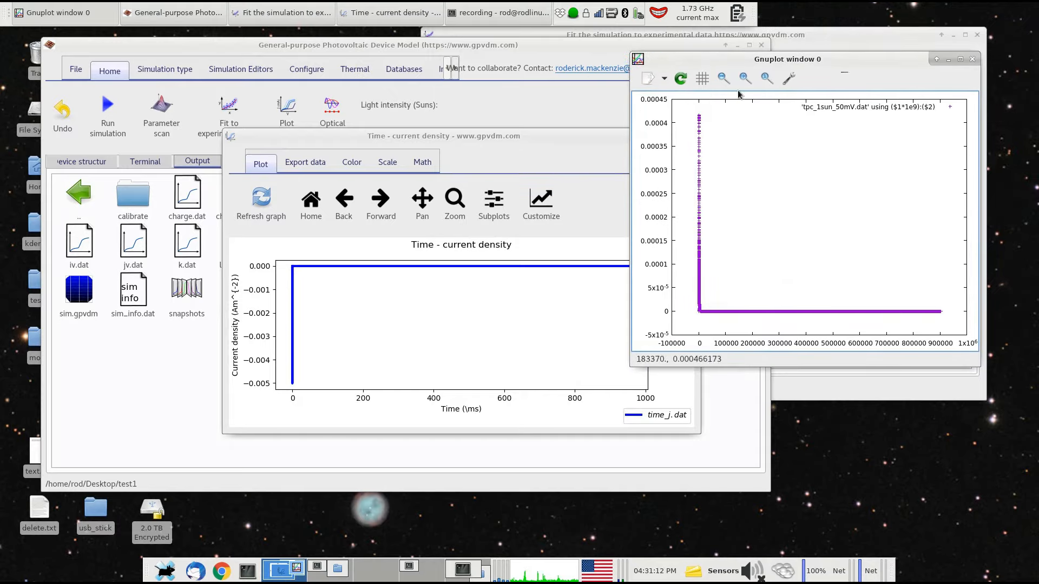
Step: Invert the y-axis of the time_j.dat plot and set both of its axes to logarithmic scale
{"action": "left_click_drag", "start_coordinate": [404, 135], "coordinate": [348, 124]}
{"action": "left_click", "coordinate": [330, 153]}
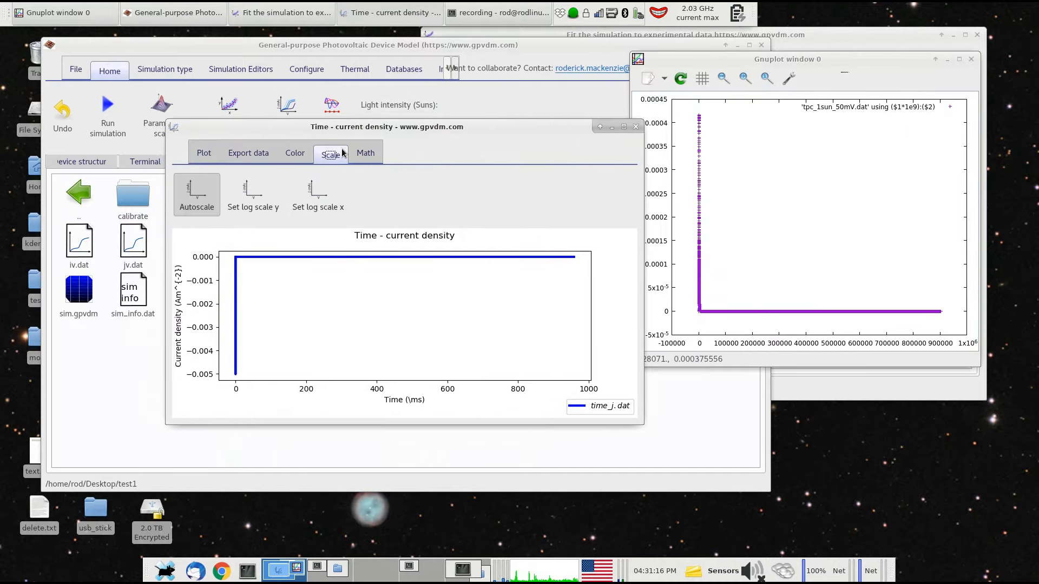
{"action": "left_click", "coordinate": [369, 157]}
{"action": "left_click", "coordinate": [345, 195]}
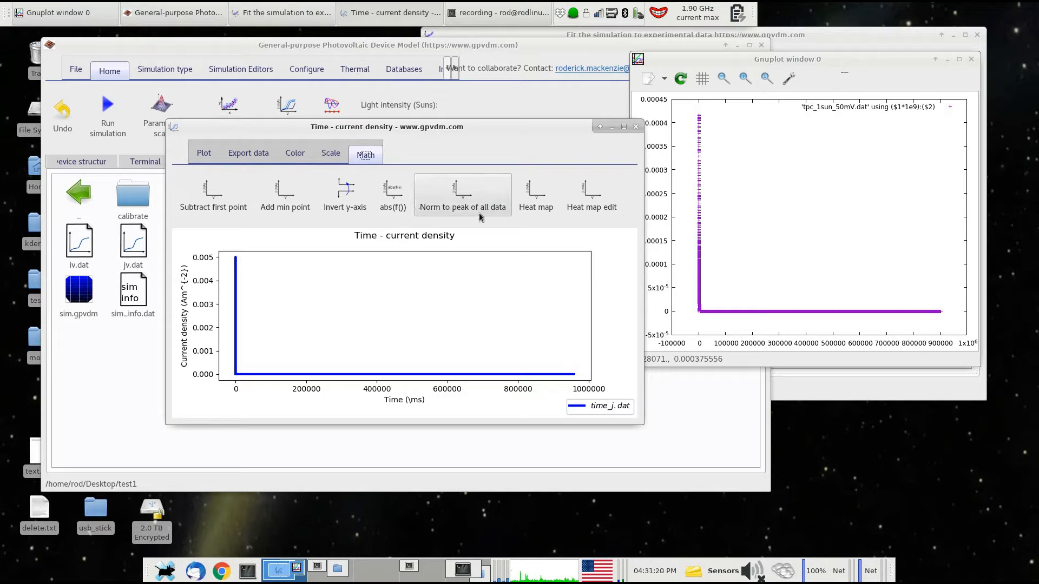
{"action": "left_click", "coordinate": [326, 155]}
{"action": "left_click", "coordinate": [270, 204]}
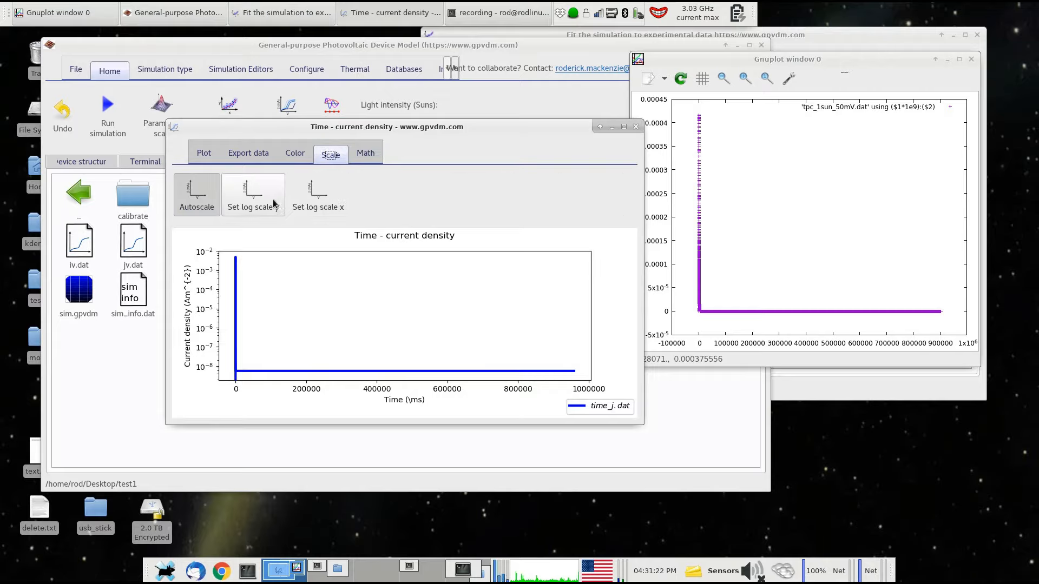
{"action": "left_click", "coordinate": [310, 204]}
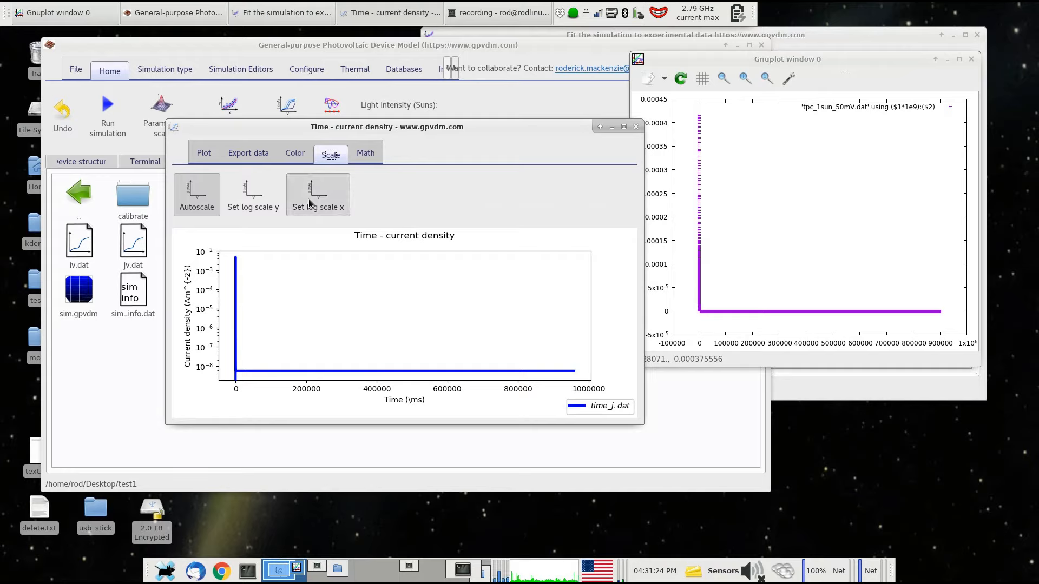
Step: Switch both axes of the experimental tpc_1sun_50mV.dat plot to logarithmic scale
{"action": "left_click", "coordinate": [719, 186]}
{"action": "key", "text": "l"}
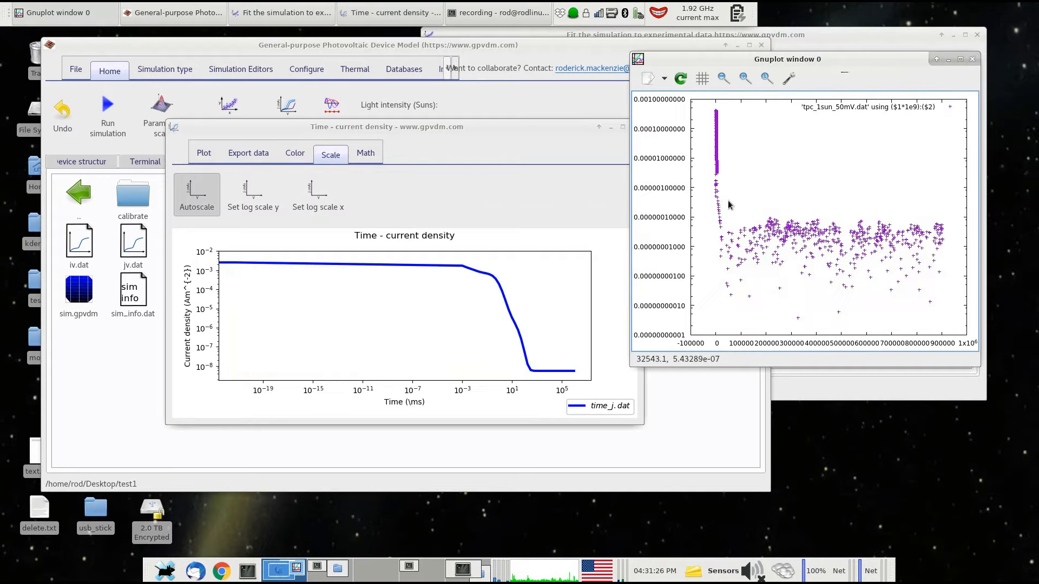
{"action": "key", "text": "shift+l"}
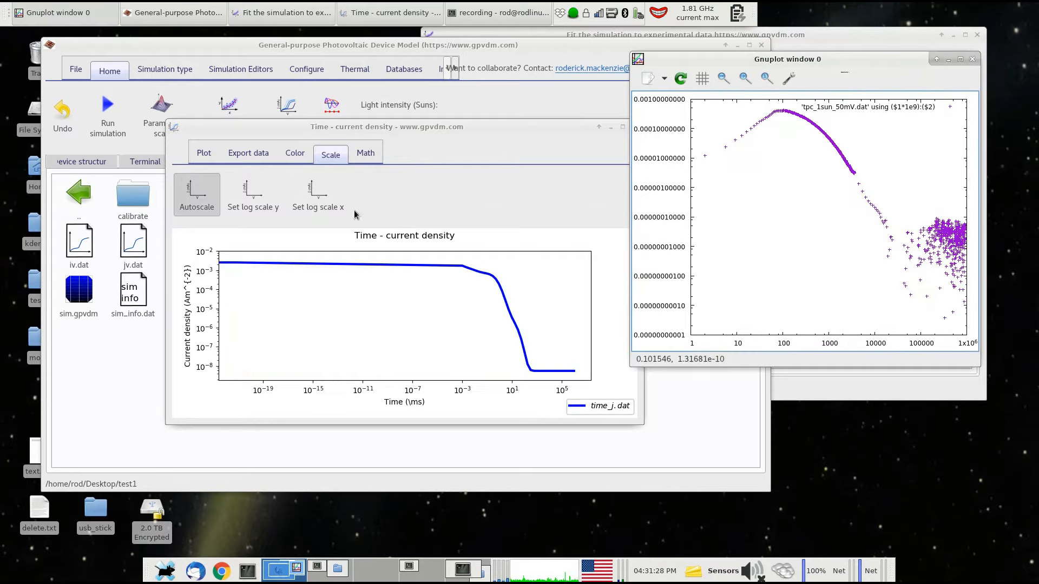
Step: Return the time_j.dat plot to linear axes and close it
{"action": "left_click", "coordinate": [324, 201]}
{"action": "left_click", "coordinate": [259, 198]}
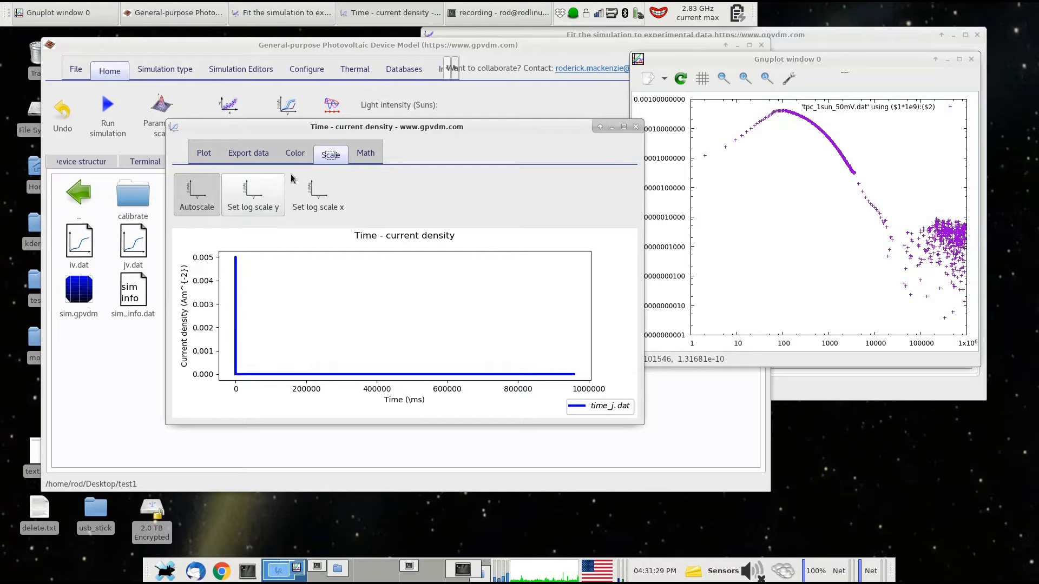
{"action": "left_click", "coordinate": [636, 127]}
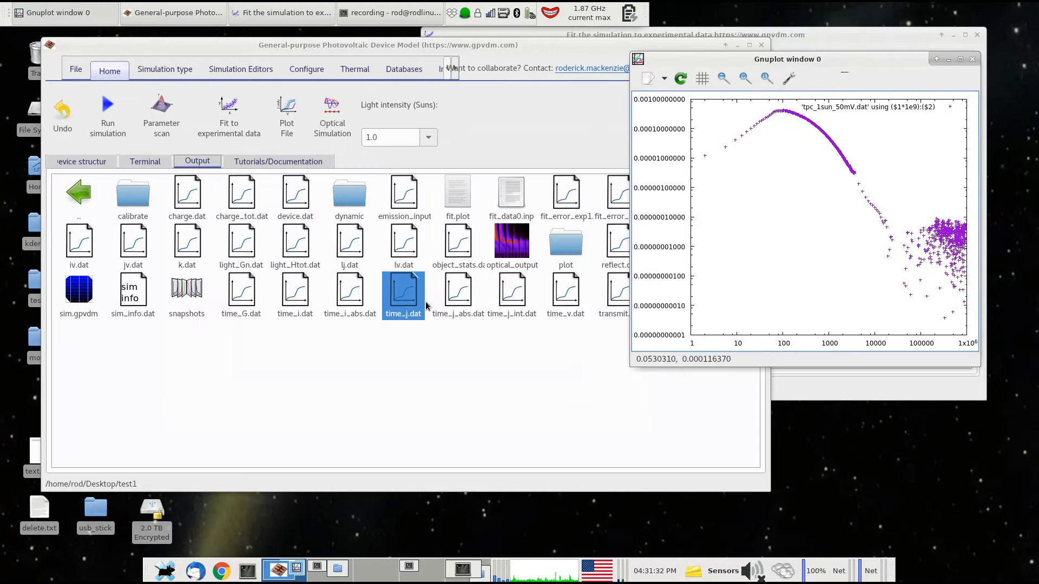
Step: Set tpc's fit file name to time_j.dat
{"action": "left_click", "coordinate": [819, 378]}
{"action": "type", "text": "time_j.dat"}
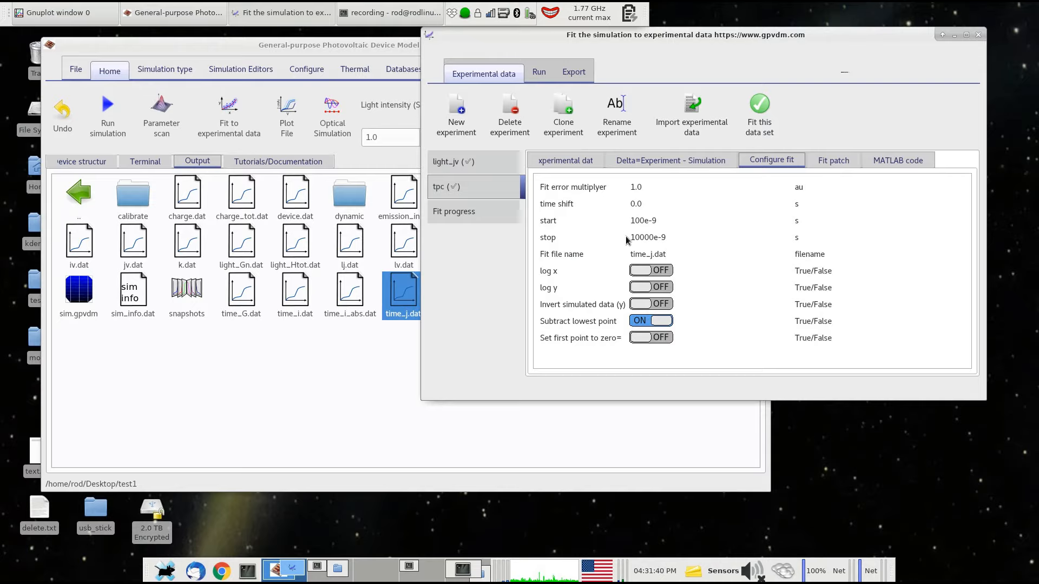
{"action": "left_click_drag", "start_coordinate": [792, 24], "coordinate": [637, 25]}
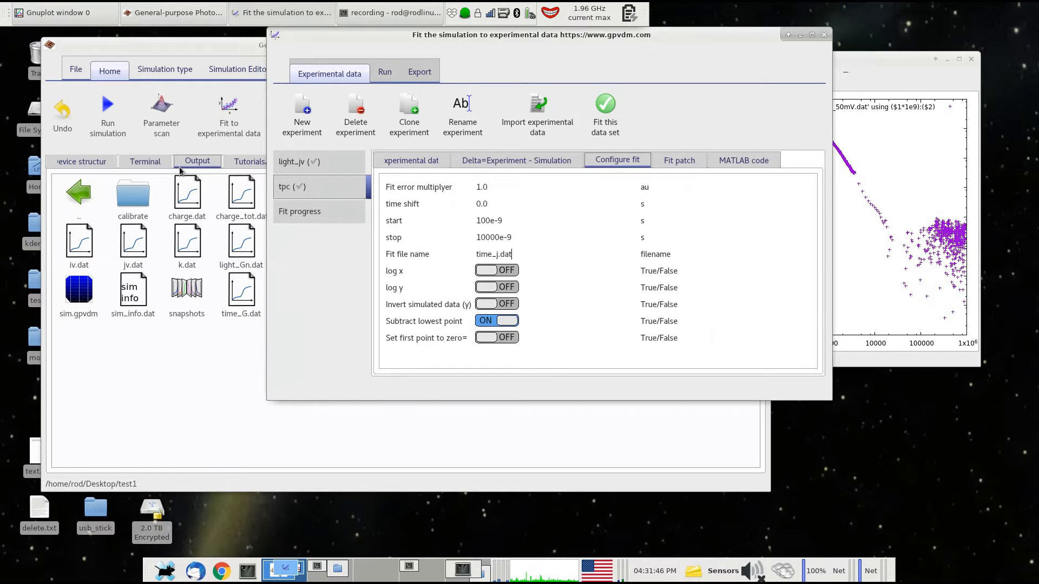
Step: Check the simulation's terminal log and output files, and return to tpc's fit configuration
{"action": "left_click", "coordinate": [159, 163]}
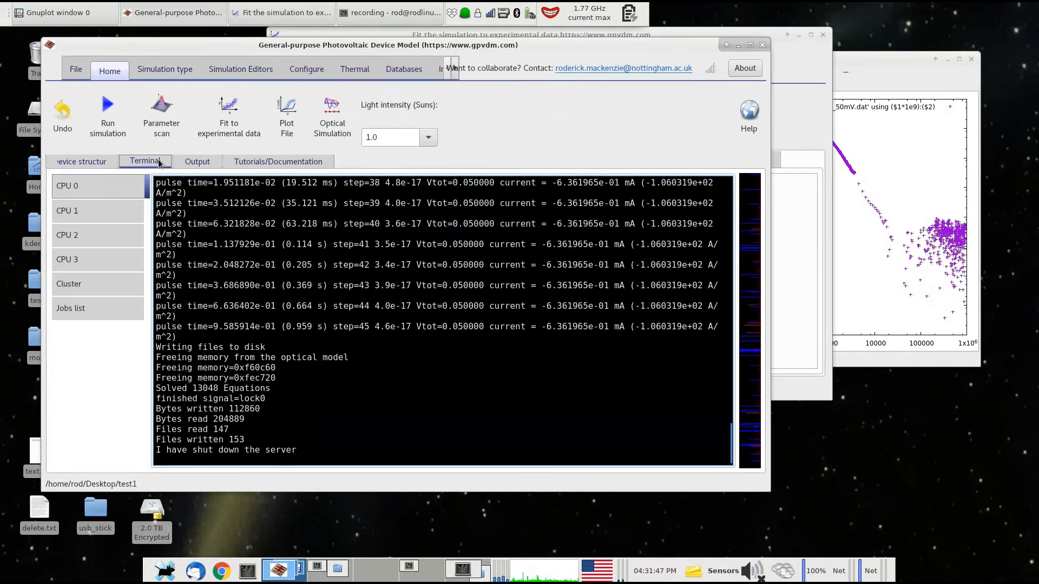
{"action": "left_click", "coordinate": [200, 162]}
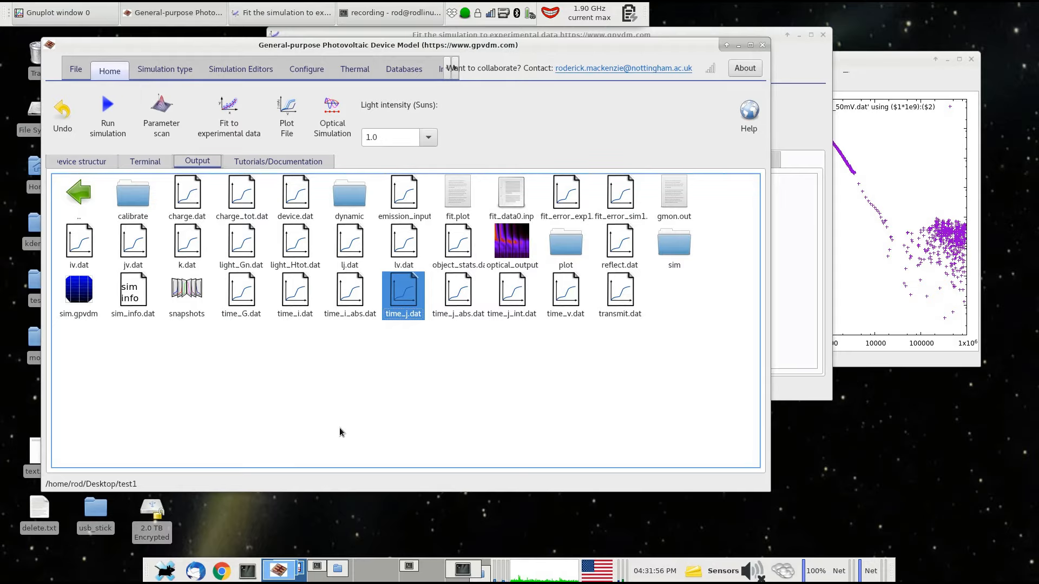
{"action": "left_click", "coordinate": [781, 89]}
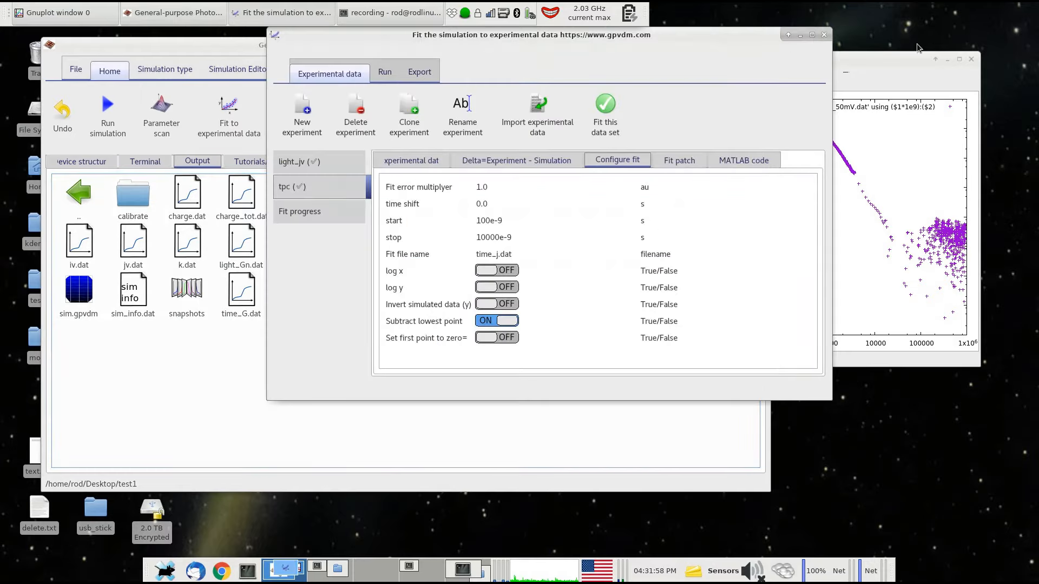
Step: Arrange the main and fit windows side by side and open the light_jv folder inside the sim output folder
{"action": "left_click_drag", "start_coordinate": [479, 35], "coordinate": [883, 46]}
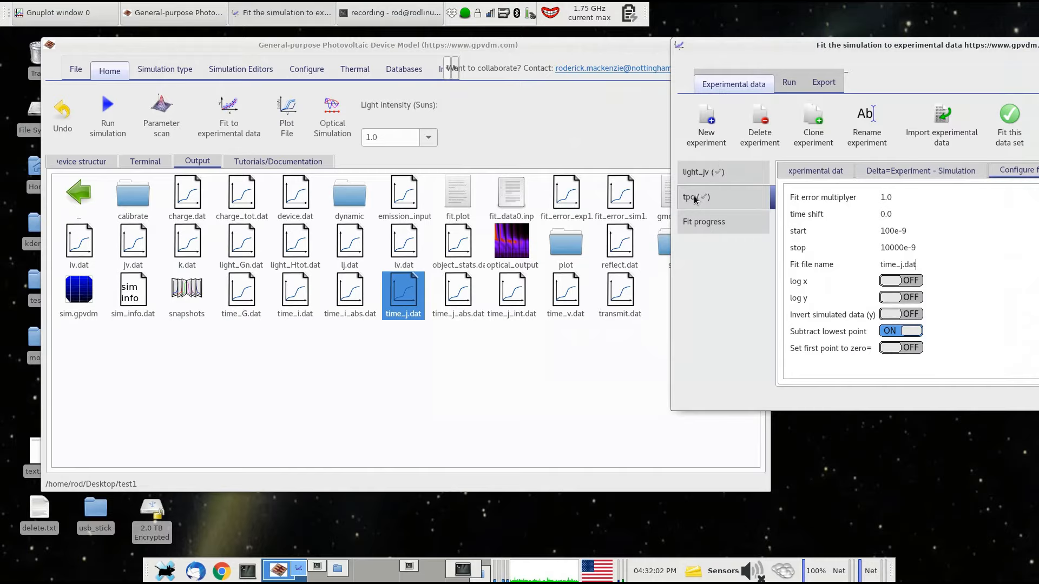
{"action": "left_click_drag", "start_coordinate": [630, 50], "coordinate": [504, 54]}
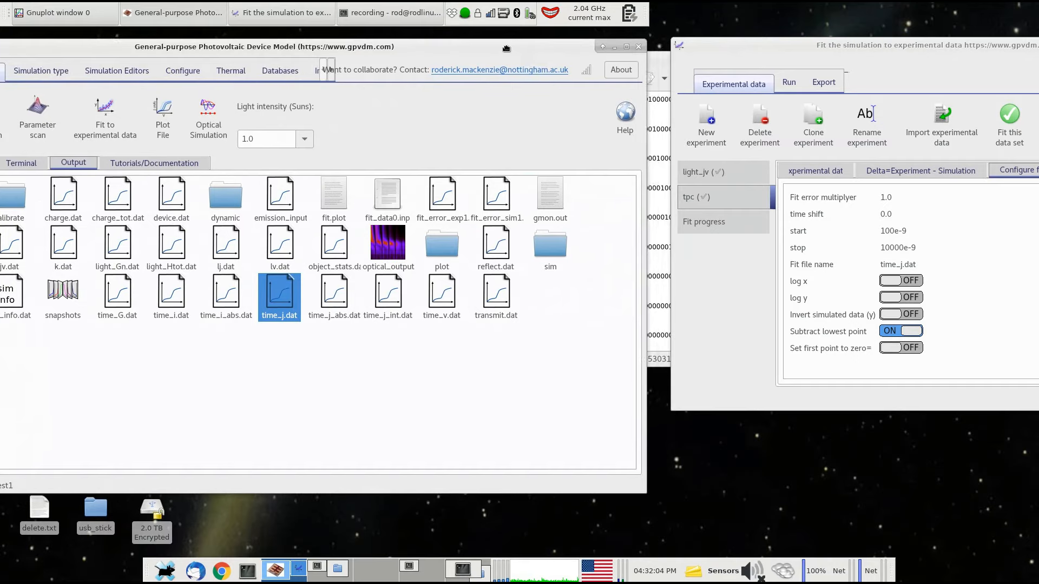
{"action": "double_click", "coordinate": [546, 254]}
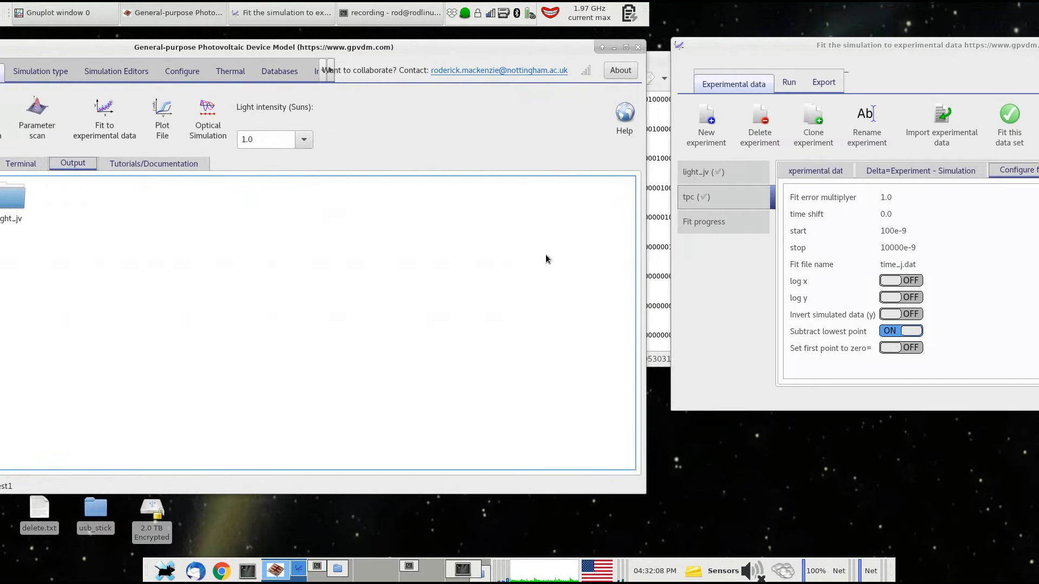
{"action": "left_click_drag", "start_coordinate": [371, 61], "coordinate": [471, 57]}
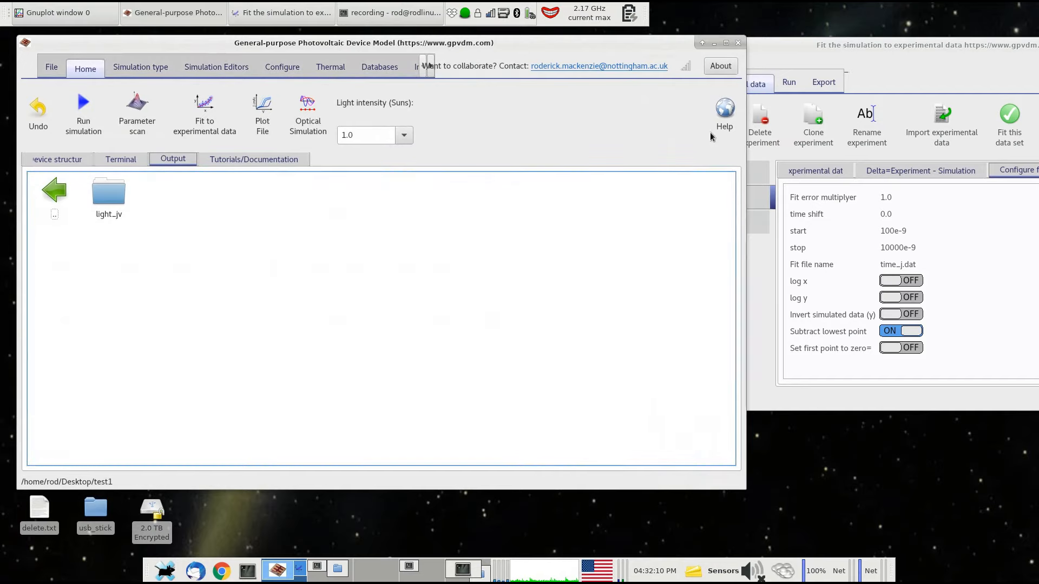
{"action": "left_click", "coordinate": [817, 46]}
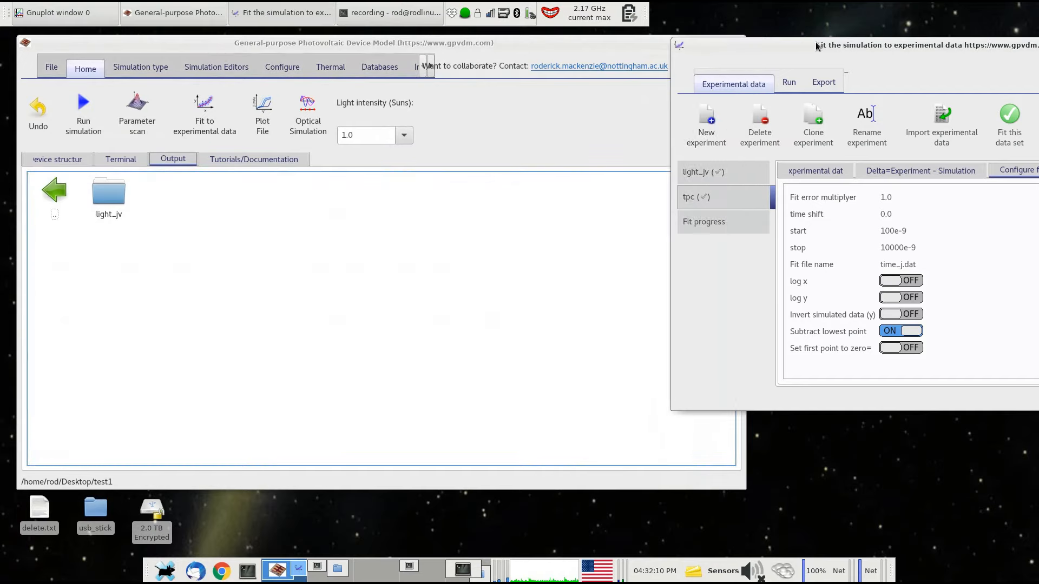
{"action": "double_click", "coordinate": [105, 216]}
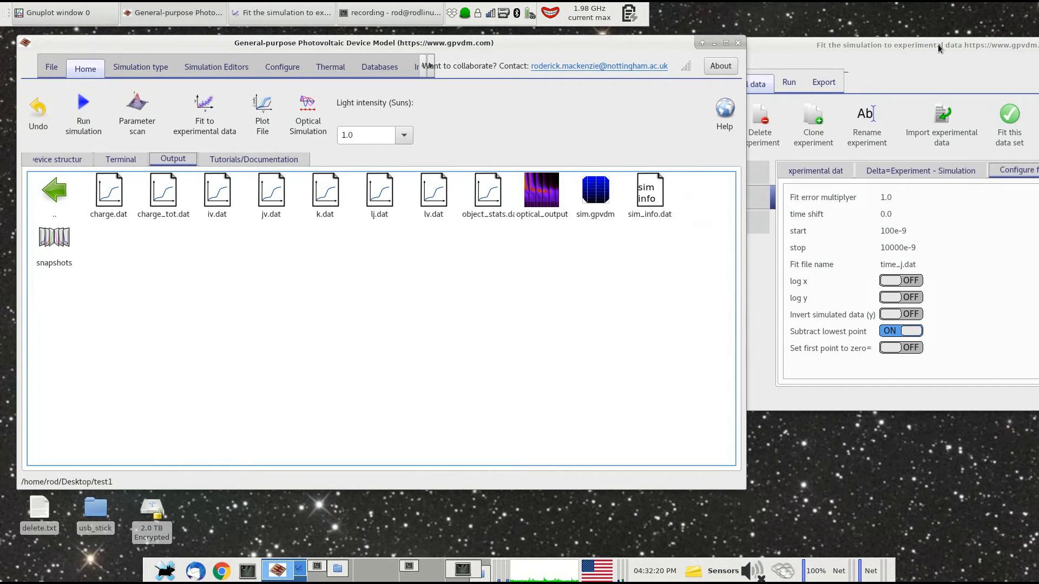
{"action": "left_click_drag", "start_coordinate": [938, 44], "coordinate": [914, 43]}
{"action": "left_click", "coordinate": [371, 301]}
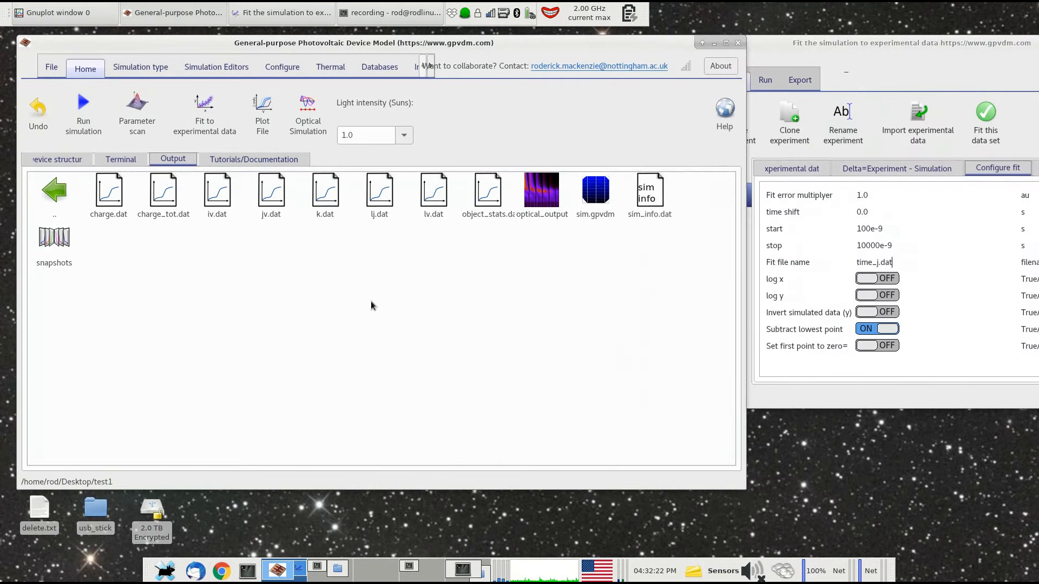
Step: Go back to the top-level output files, compare them with the fit's experiment list, and reopen sim's light_jv folder
{"action": "double_click", "coordinate": [64, 198]}
{"action": "double_click", "coordinate": [63, 198]}
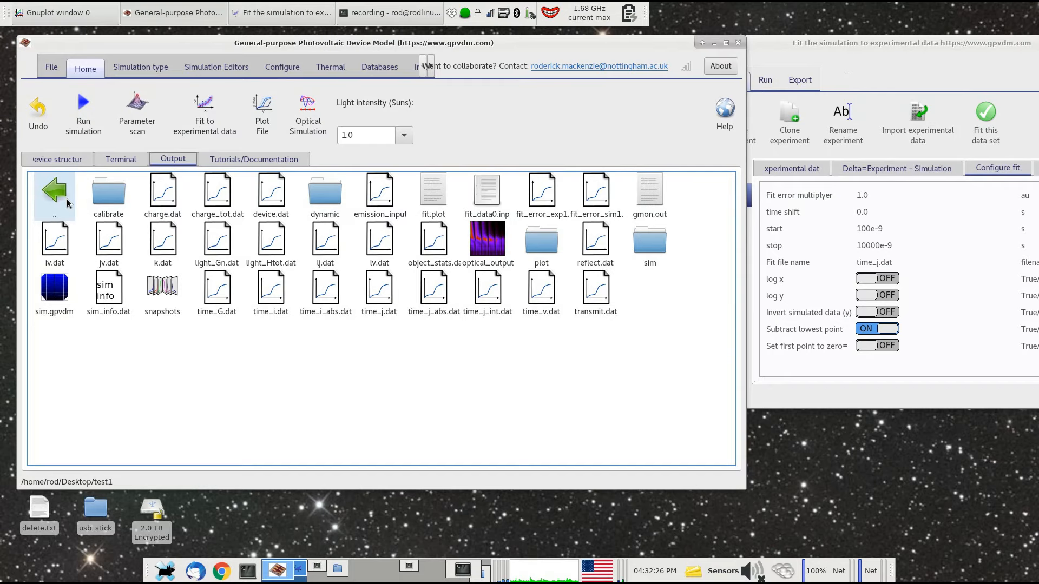
{"action": "left_click", "coordinate": [855, 39]}
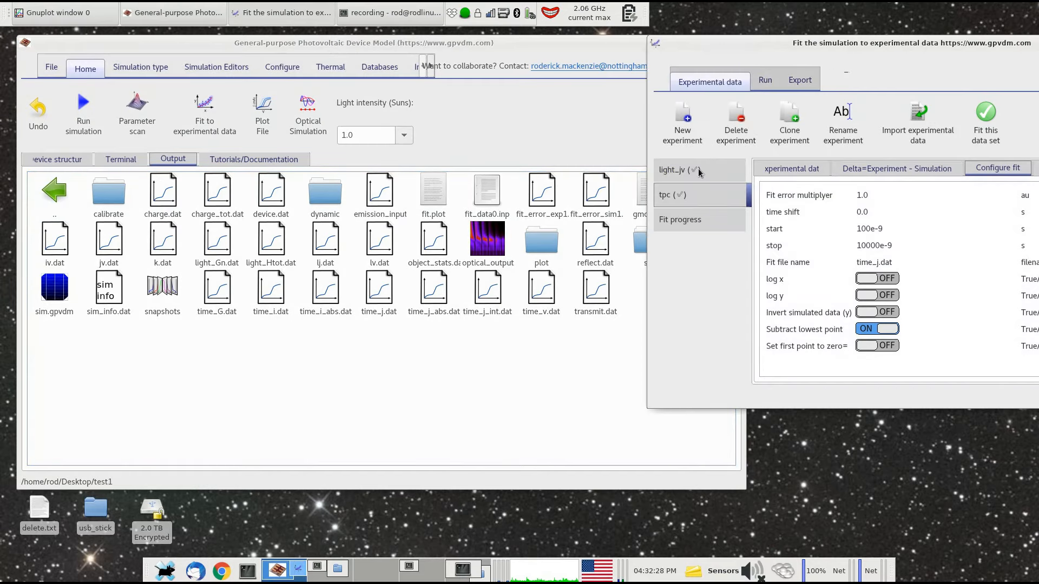
{"action": "left_click", "coordinate": [640, 234]}
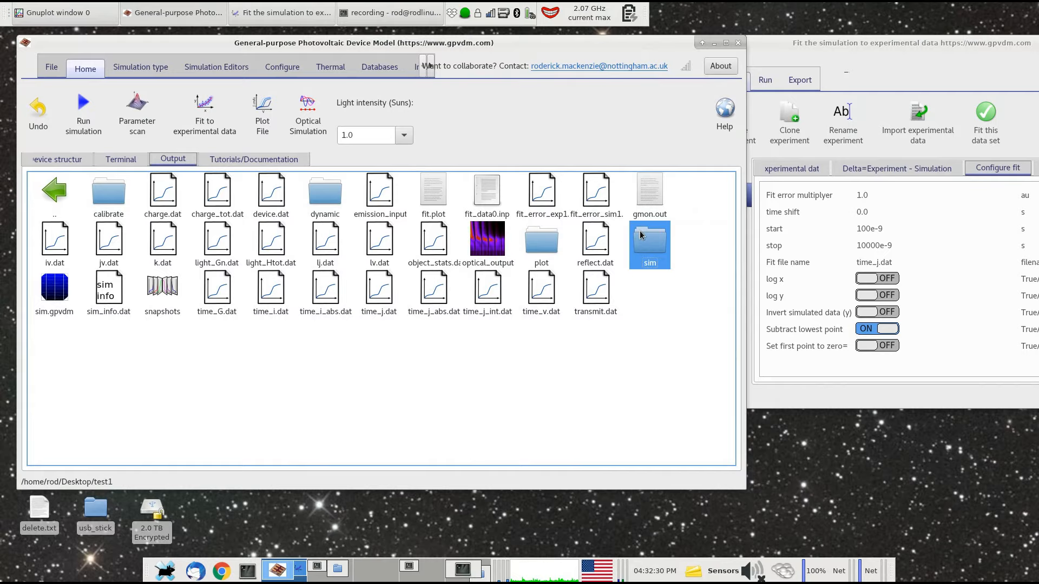
{"action": "double_click", "coordinate": [640, 234]}
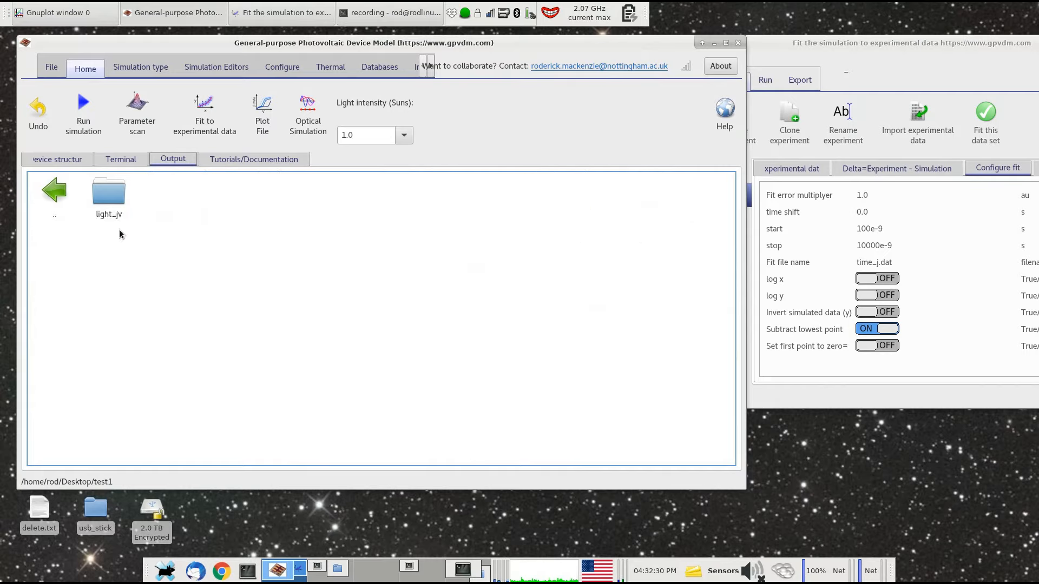
{"action": "double_click", "coordinate": [111, 193]}
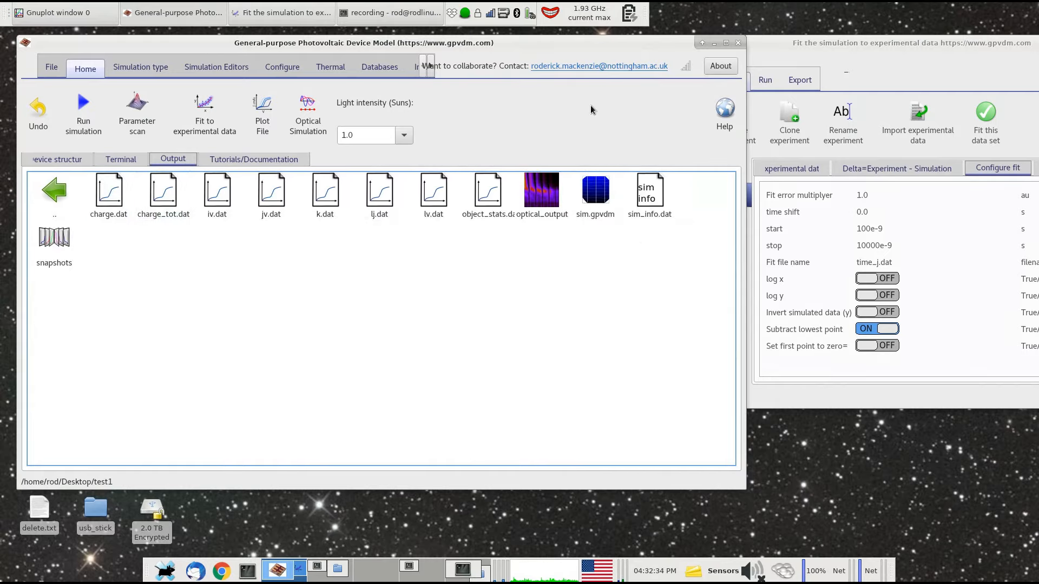
Step: View tpc's fit patch table beside the light_jv output files
{"action": "left_click_drag", "start_coordinate": [803, 43], "coordinate": [621, 36]}
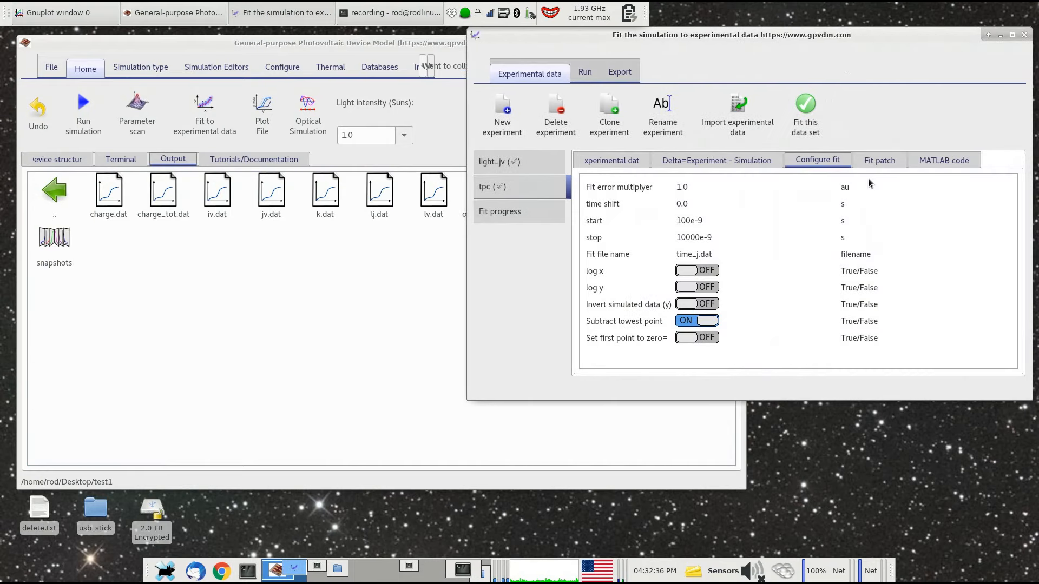
{"action": "left_click", "coordinate": [871, 165]}
{"action": "left_click", "coordinate": [402, 301]}
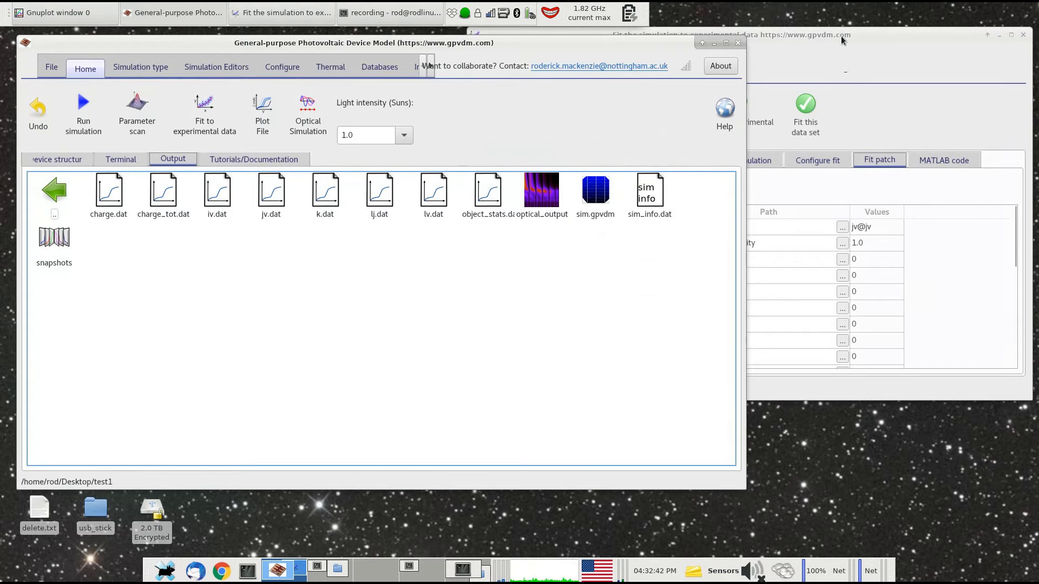
Step: View tpc's fit patch and the device structure, and open the sim folder from the top-level output files
{"action": "left_click_drag", "start_coordinate": [843, 36], "coordinate": [829, 35]}
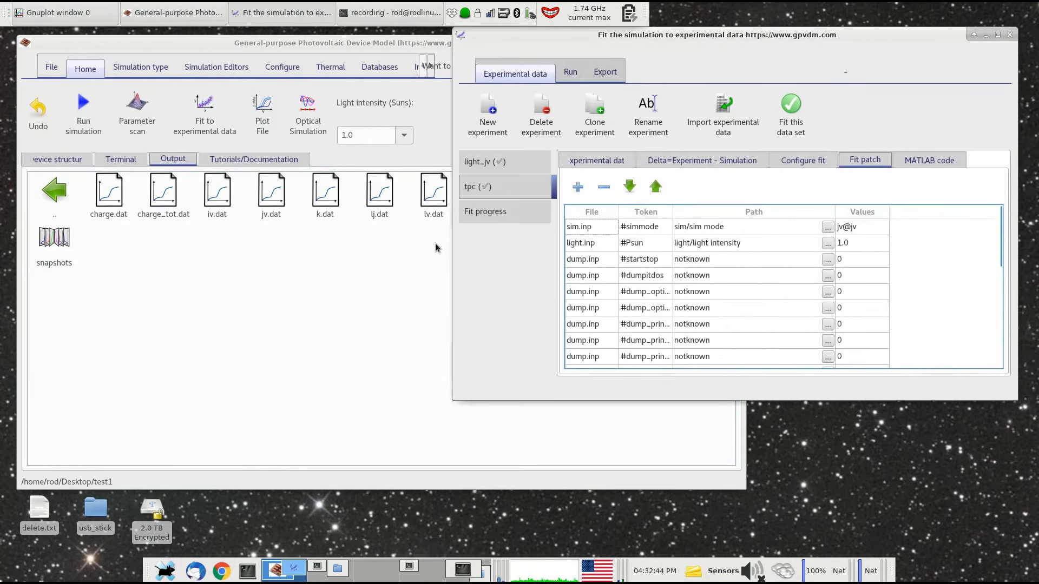
{"action": "left_click", "coordinate": [410, 241]}
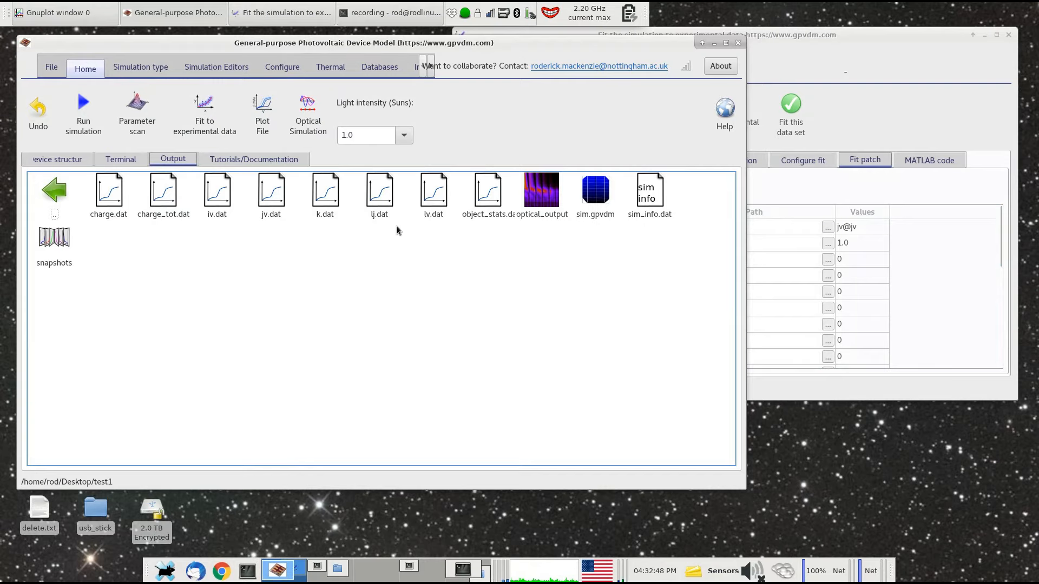
{"action": "left_click", "coordinate": [73, 158]}
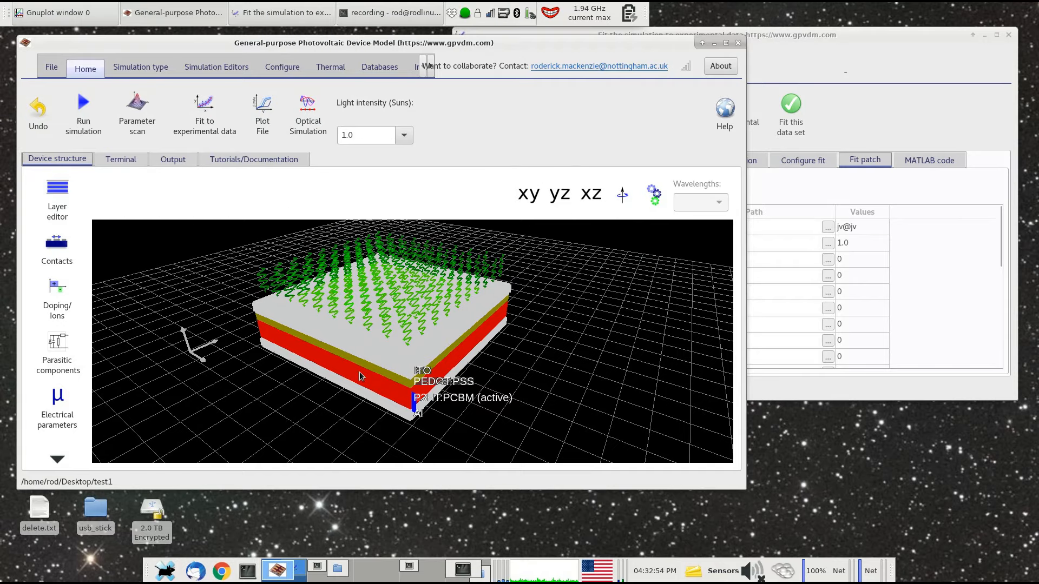
{"action": "left_click", "coordinate": [188, 160]}
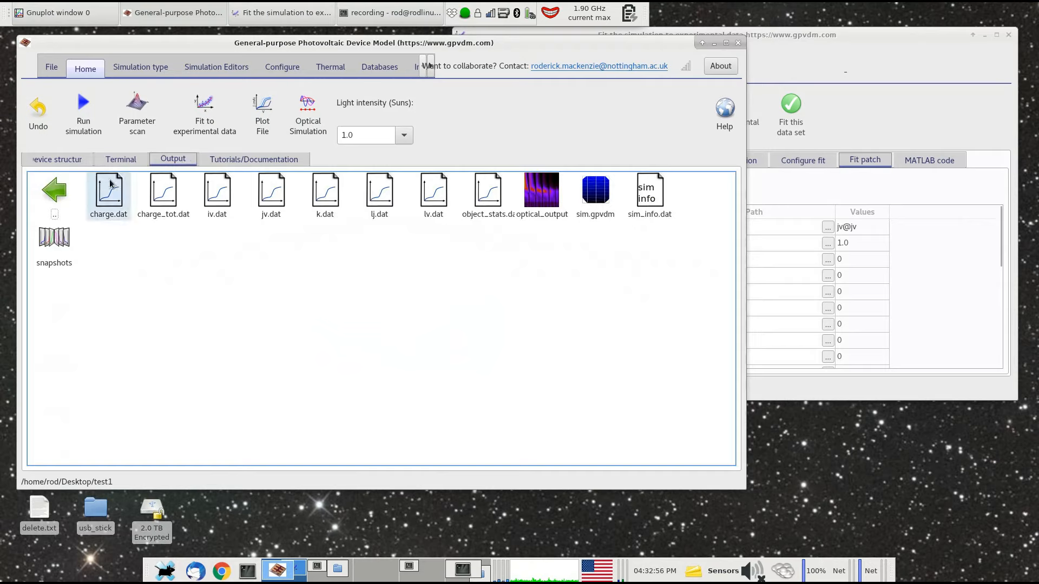
{"action": "double_click", "coordinate": [59, 190]}
{"action": "double_click", "coordinate": [68, 188]}
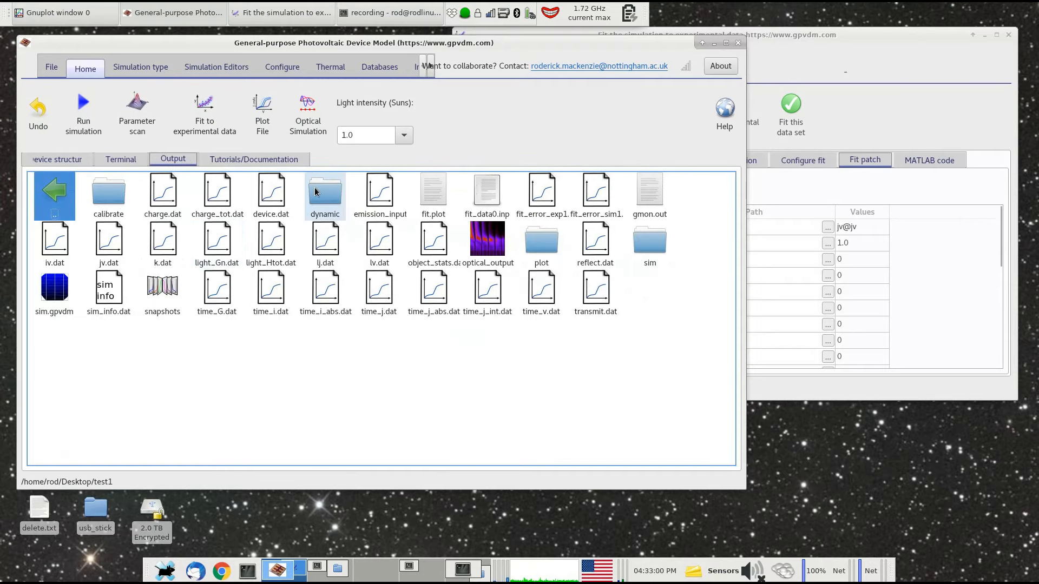
{"action": "double_click", "coordinate": [639, 236]}
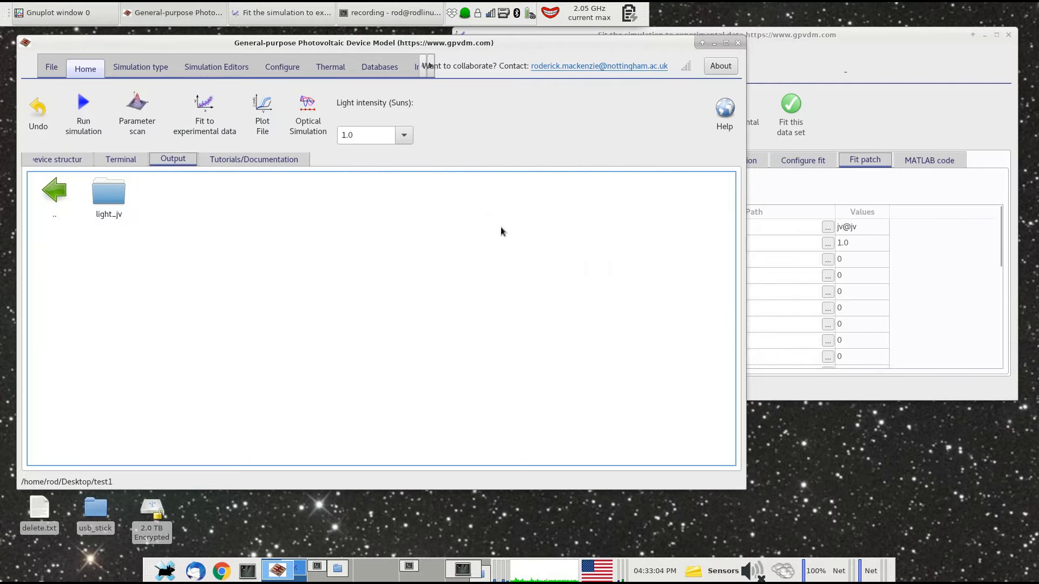
Step: Set the light intensity value (#Psun) in tpc's fit patch to 0.0 and back to 1.0
{"action": "left_click", "coordinate": [856, 120]}
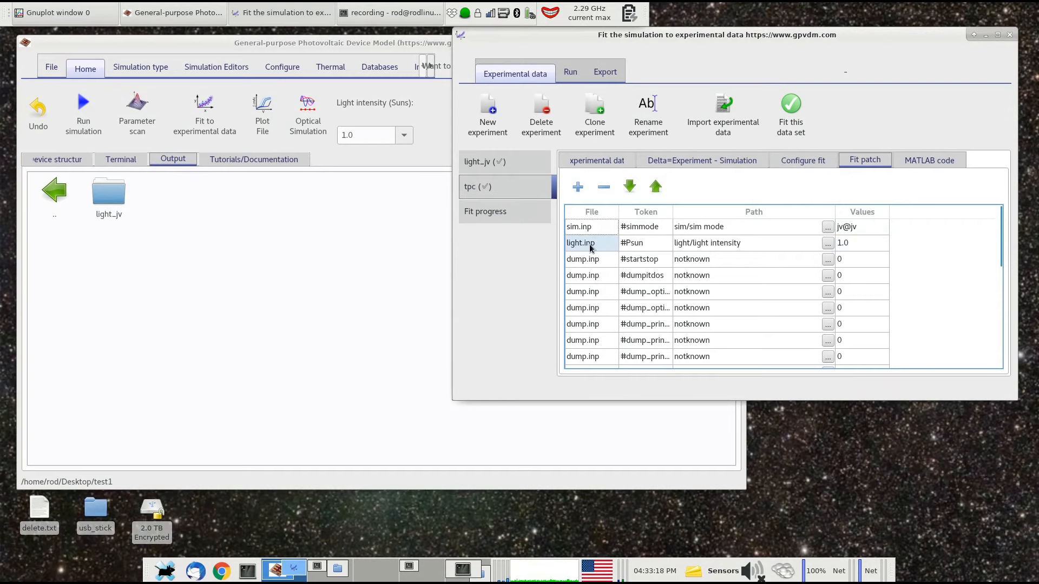
{"action": "left_click", "coordinate": [637, 246]}
{"action": "double_click", "coordinate": [861, 247]}
{"action": "type", "text": "0.0"}
{"action": "key", "text": "Return"}
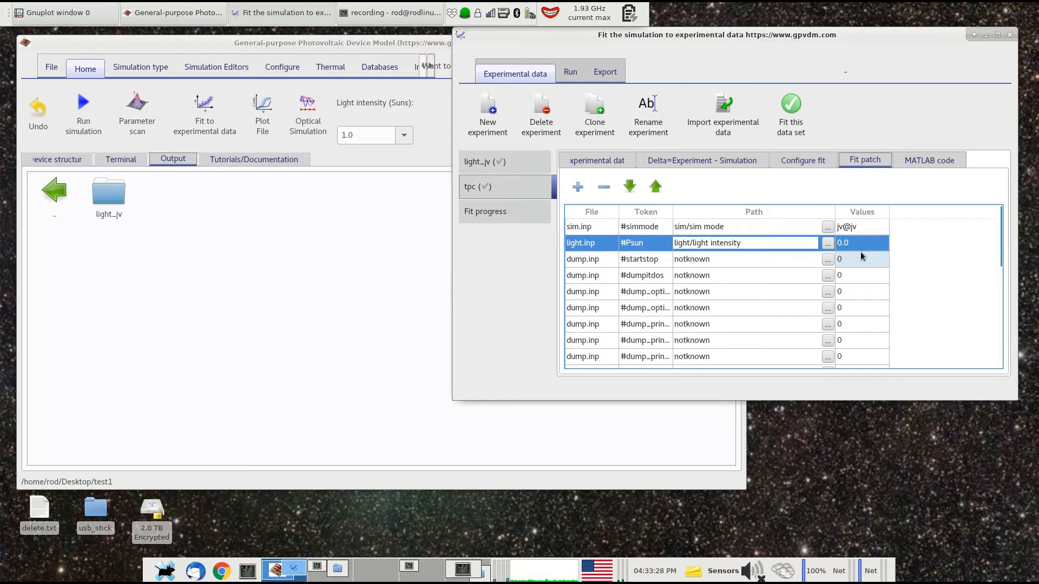
{"action": "double_click", "coordinate": [861, 247]}
{"action": "type", "text": "1"}
{"action": "key", "text": "Return"}
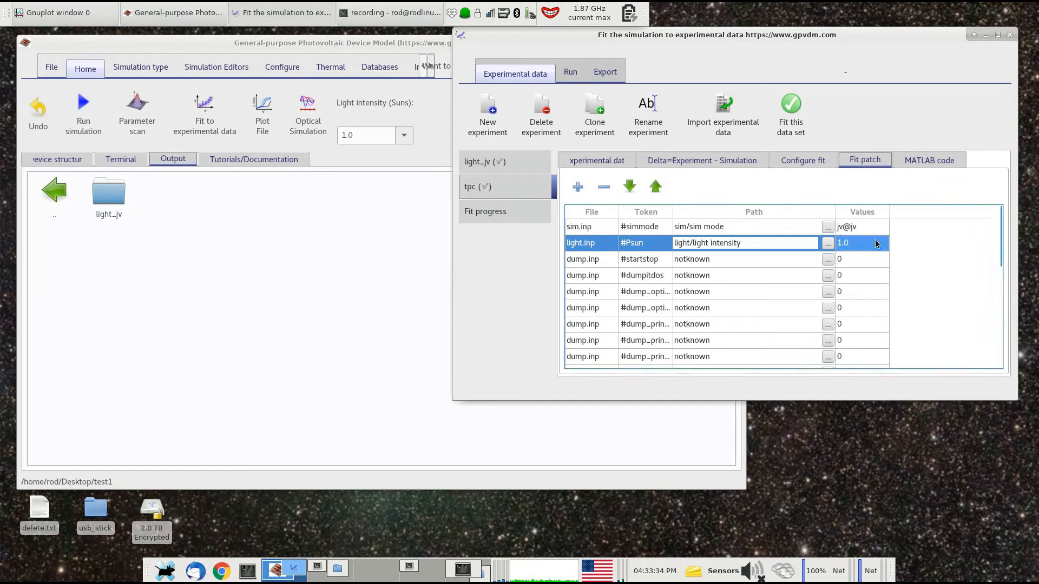
Step: Try the TPV simulation type and leave the simulation set to JV curve
{"action": "left_click", "coordinate": [145, 65]}
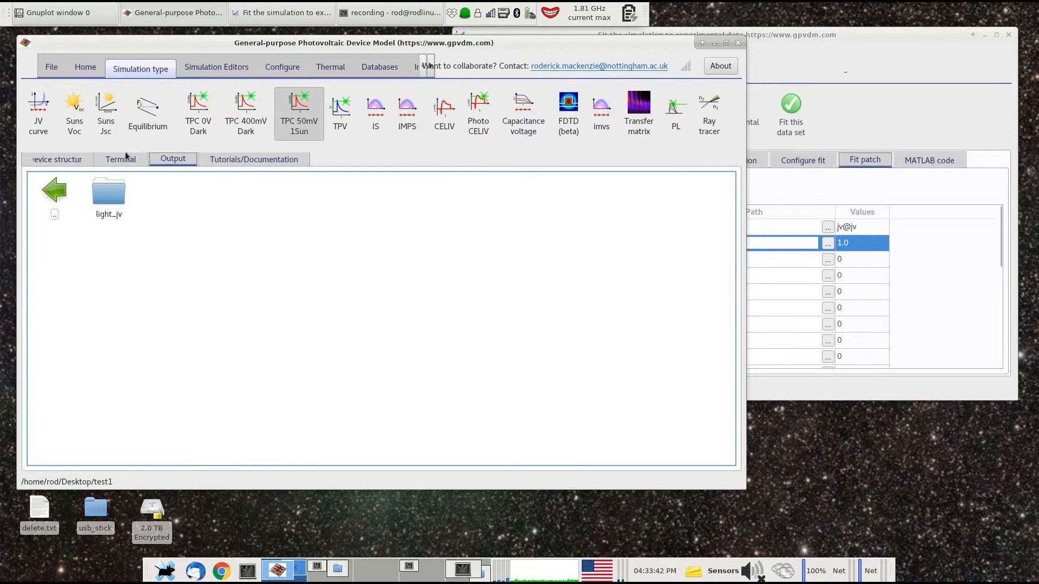
{"action": "left_click", "coordinate": [40, 128]}
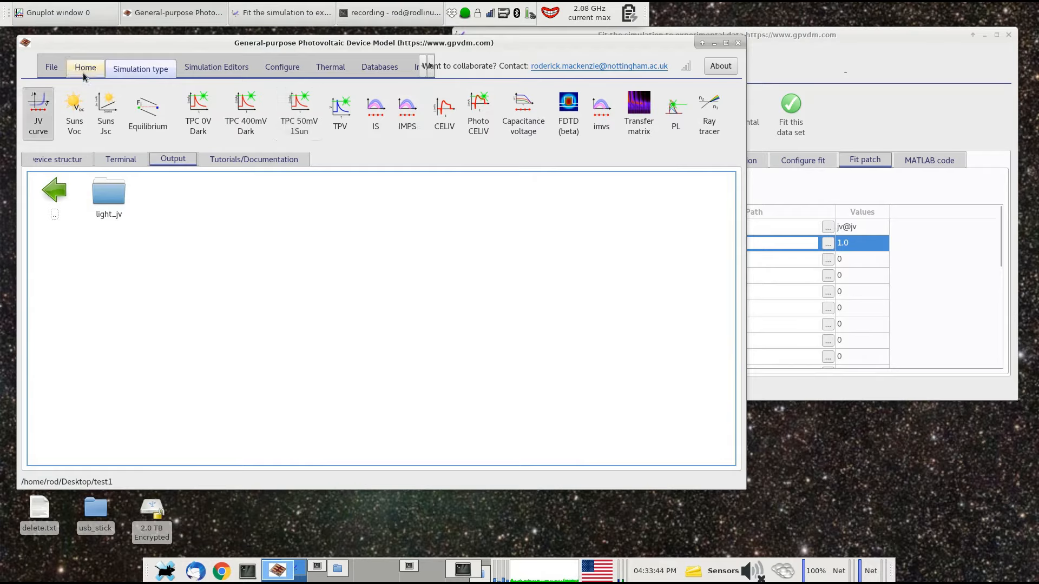
{"action": "left_click", "coordinate": [331, 118]}
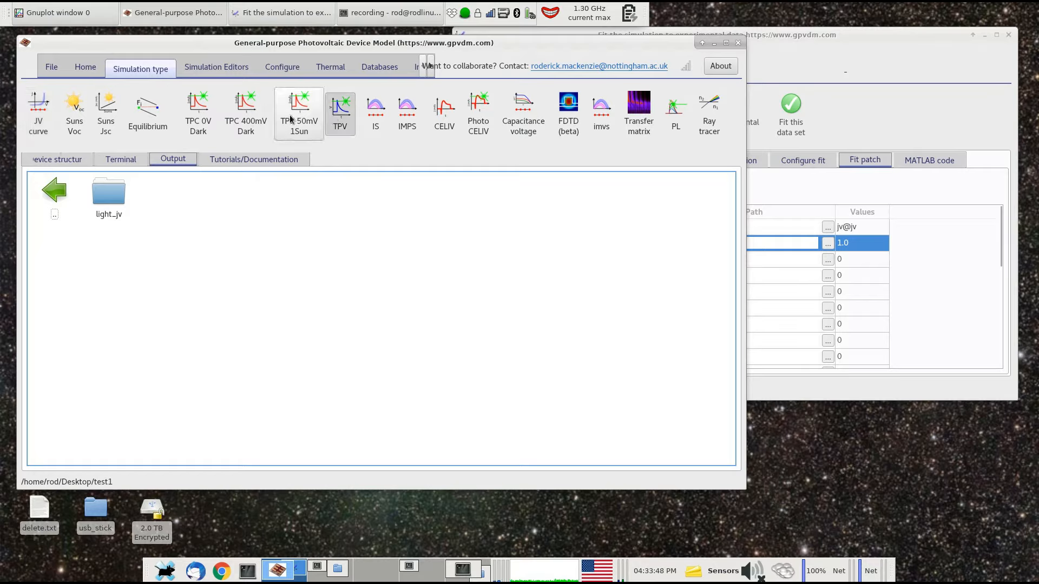
{"action": "left_click", "coordinate": [39, 116]}
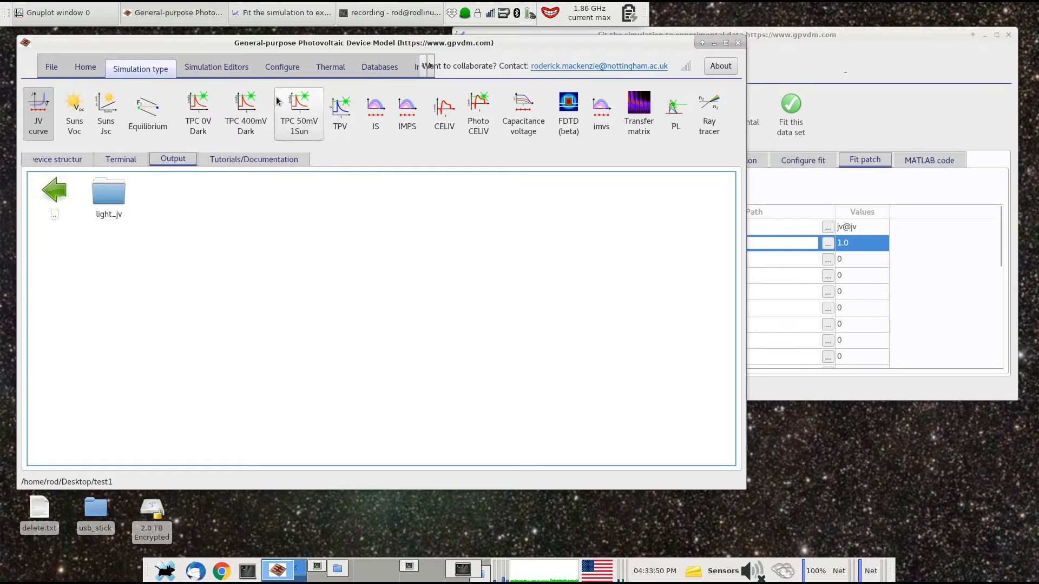
Step: Bring the fit window forward and highlight the sim.inp #simmode row and its path in tpc's fit patch
{"action": "left_click", "coordinate": [826, 77]}
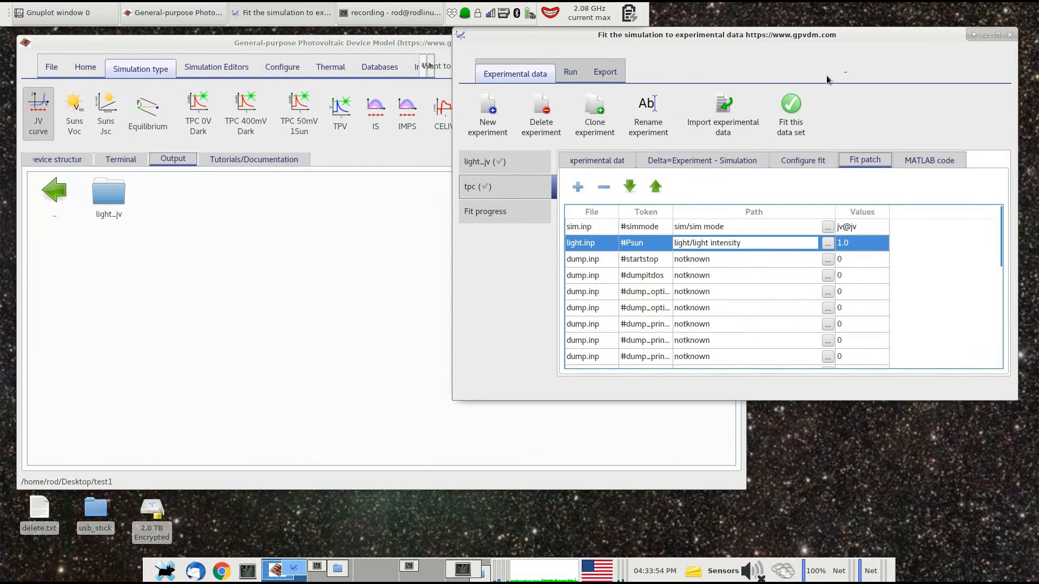
{"action": "left_click_drag", "start_coordinate": [465, 52], "coordinate": [449, 52]}
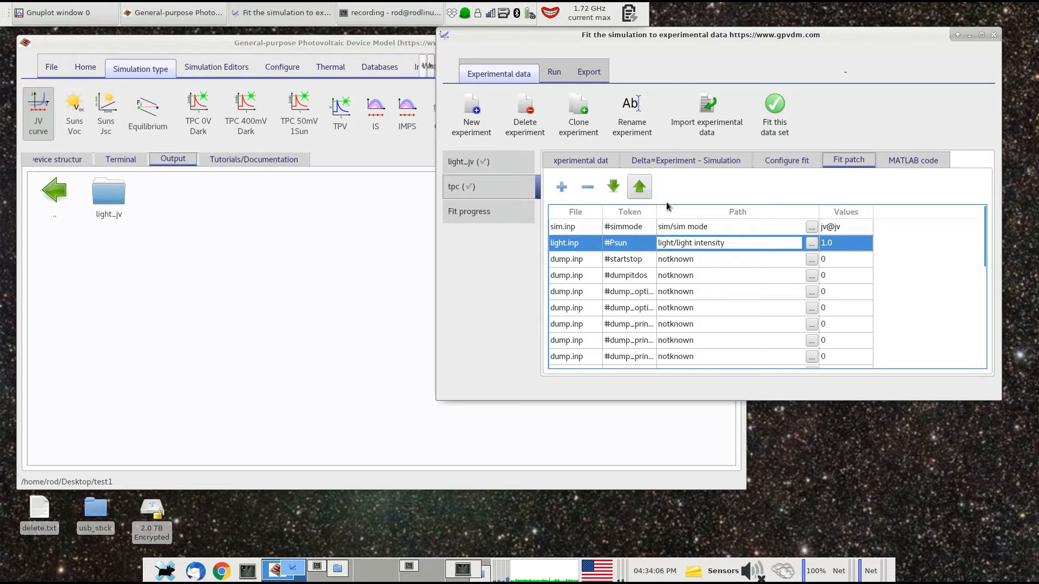
{"action": "left_click_drag", "start_coordinate": [728, 228], "coordinate": [656, 226]}
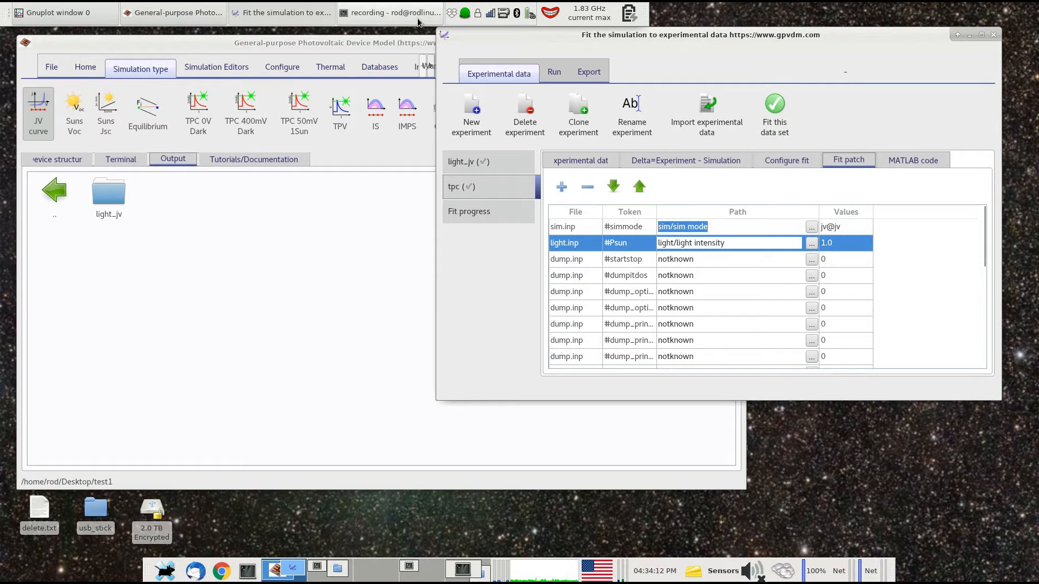
{"action": "left_click", "coordinate": [584, 226]}
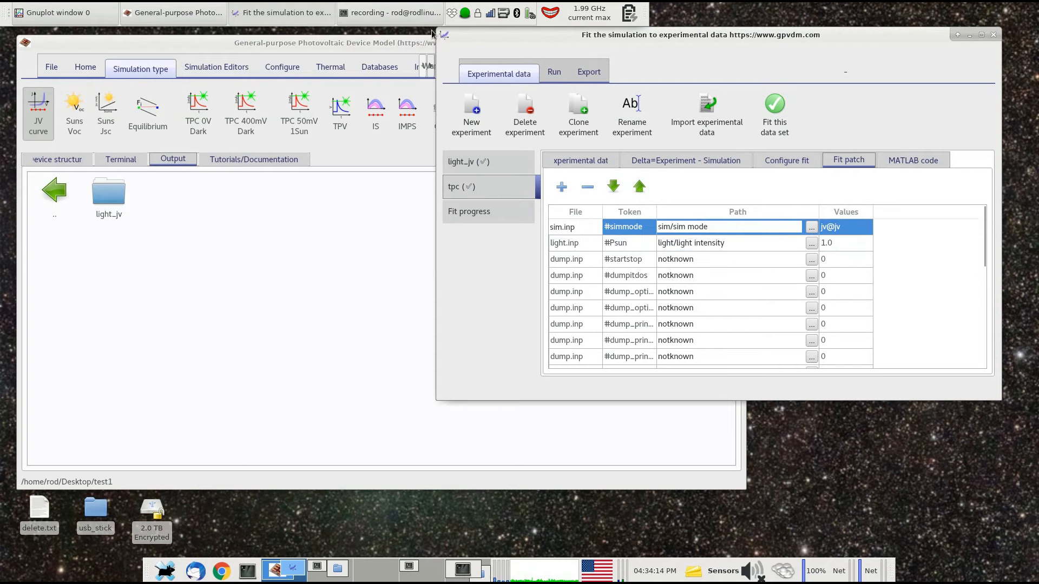
Step: Switch to the terminal and quit the gnuplot session running in the calibrate directory
{"action": "left_click", "coordinate": [423, 17]}
{"action": "type", "text": "q"}
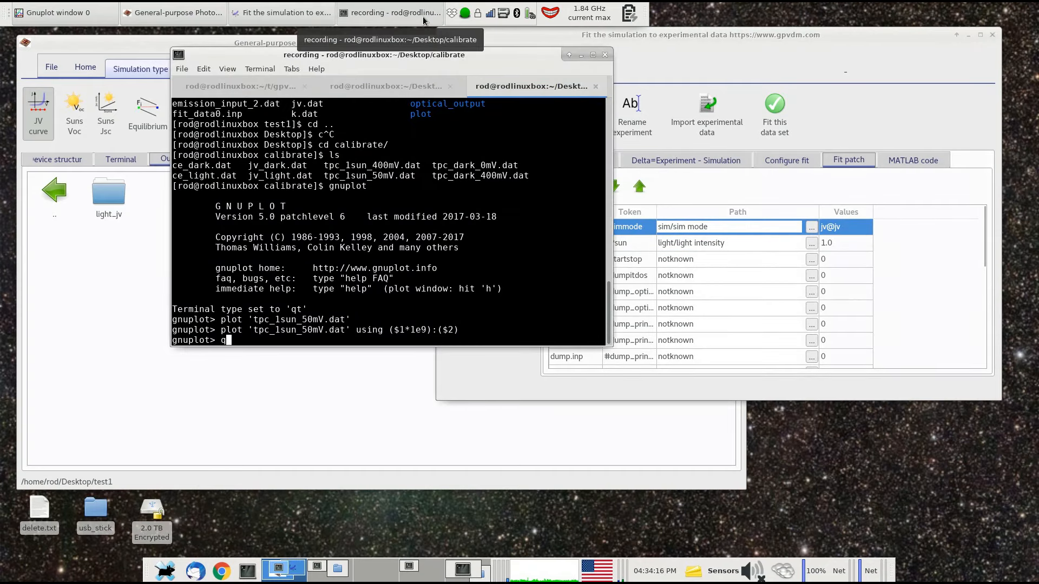
{"action": "key", "text": "ctrl+Page_Up"}
{"action": "key", "text": "ctrl+Page_Up"}
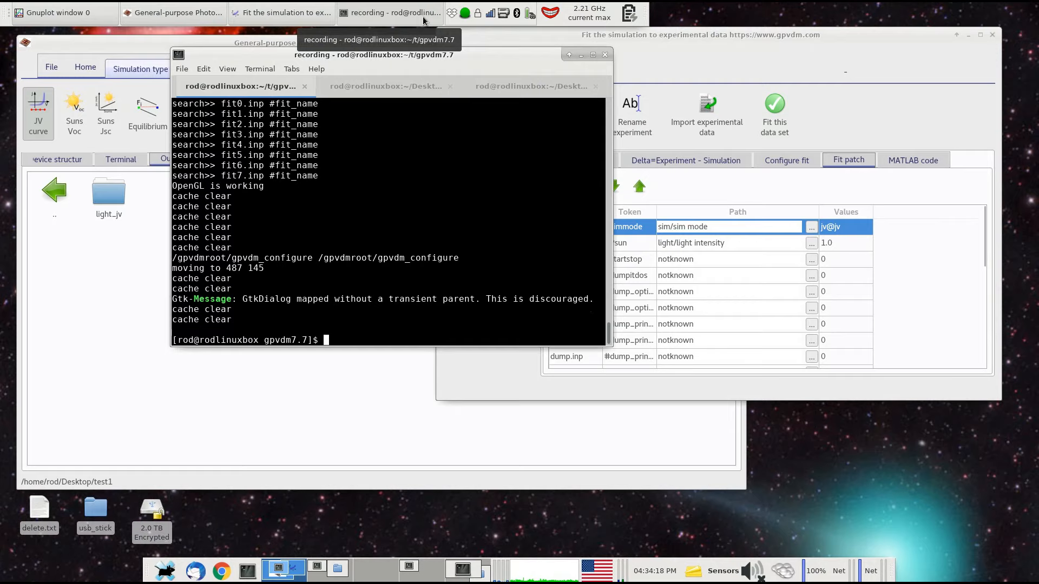
{"action": "key", "text": "ctrl+Page_Down"}
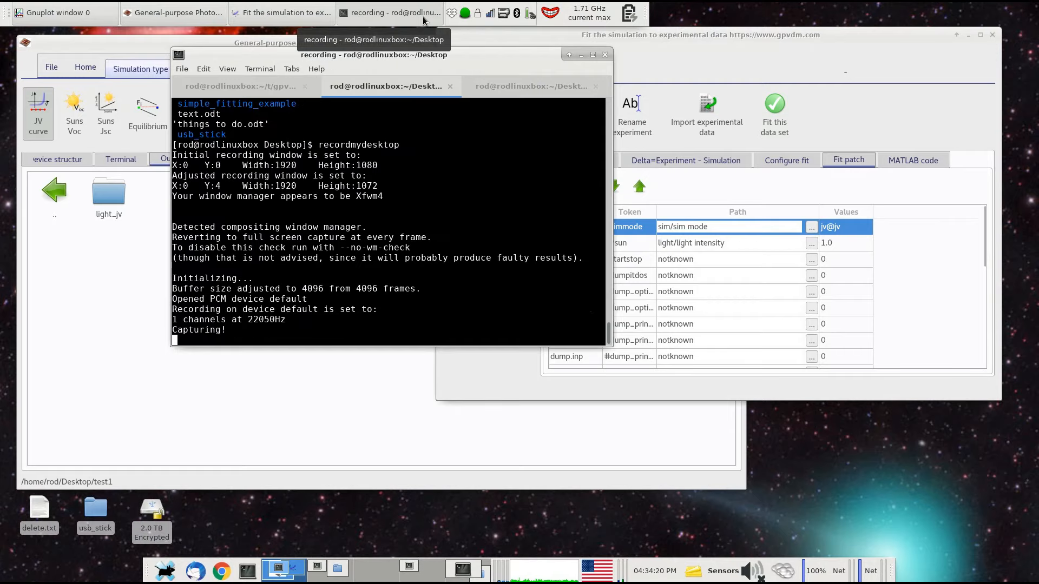
{"action": "key", "text": "ctrl+Page_Down"}
{"action": "type", "text": "q"}
{"action": "key", "text": "Return"}
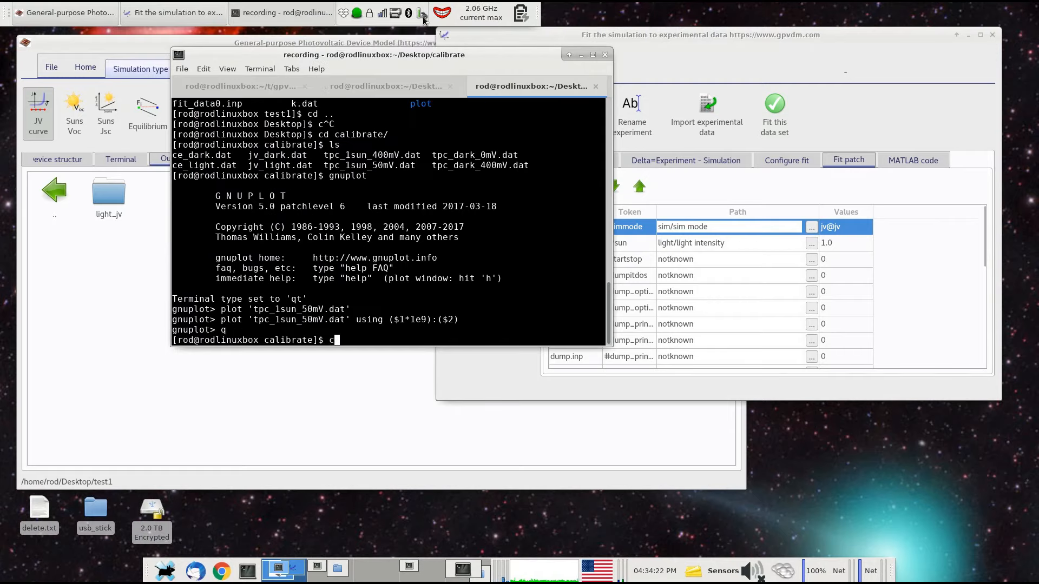
Step: Change the terminal's directory to test1 on the Desktop and list its files
{"action": "type", "text": "cd .."}
{"action": "key", "text": "Return"}
{"action": "type", "text": "ls"}
{"action": "key", "text": "Return"}
{"action": "type", "text": "cd test1/"}
{"action": "key", "text": "Tab"}
{"action": "key", "text": "Return"}
{"action": "type", "text": "ls"}
{"action": "key", "text": "Return"}
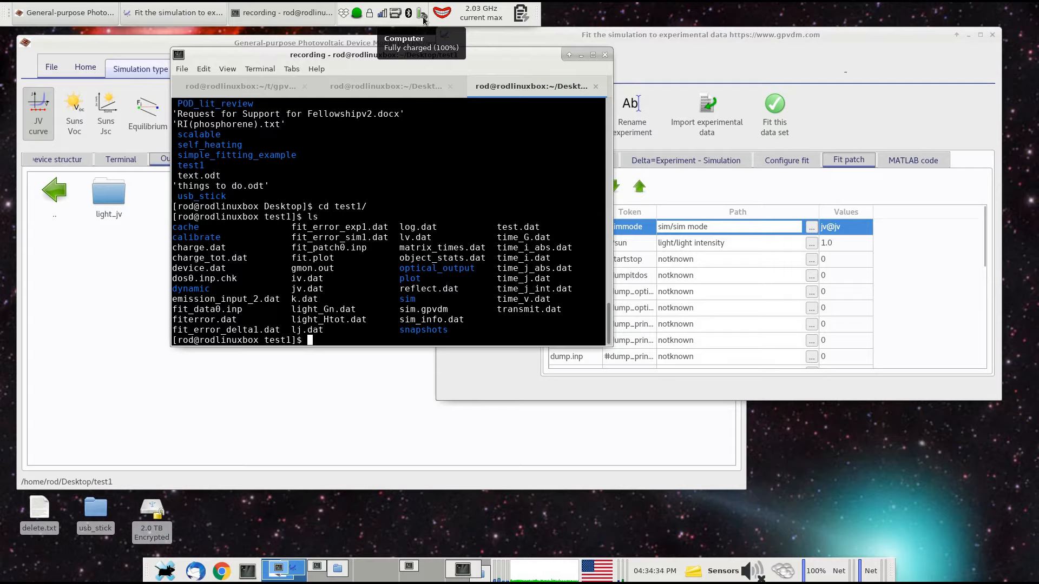
Step: Rename sim.gpvdm to sim.zip with the mv command
{"action": "double_click", "coordinate": [423, 309]}
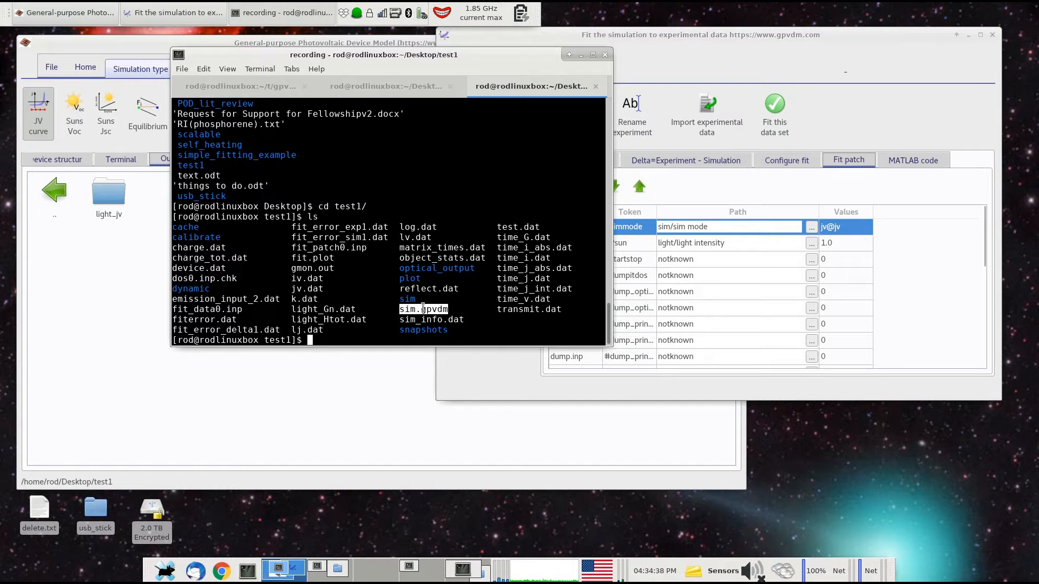
{"action": "type", "text": "mv"}
{"action": "right_click", "coordinate": [401, 190]}
{"action": "left_click", "coordinate": [435, 237]}
{"action": "key", "text": "BackSpace"}
{"action": "key", "text": "BackSpace"}
{"action": "key", "text": "BackSpace"}
{"action": "key", "text": "BackSpace"}
{"action": "key", "text": "BackSpace"}
{"action": "key", "text": "BackSpace"}
{"action": "type", "text": "sim.gopv"}
{"action": "key", "text": "BackSpace"}
{"action": "key", "text": "BackSpace"}
{"action": "key", "text": "BackSpace"}
{"action": "type", "text": "pvdm sim.zip"}
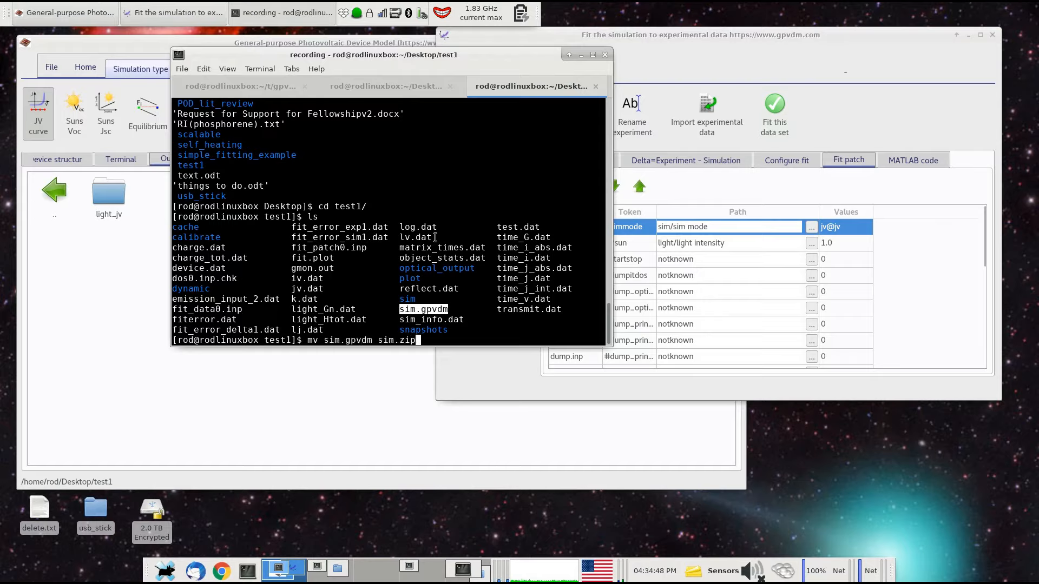
{"action": "key", "text": "Return"}
Step: Open sim.zip with xdg-open and look through the .inp files in the archive
{"action": "type", "text": "xdg-o"}
{"action": "type", "text": ".zip"}
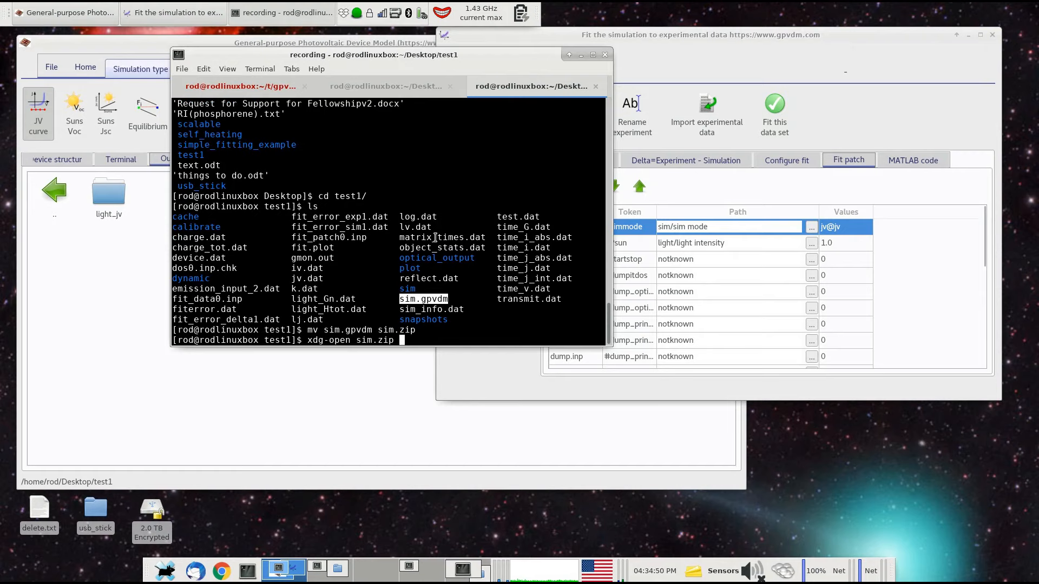
{"action": "key", "text": "Return"}
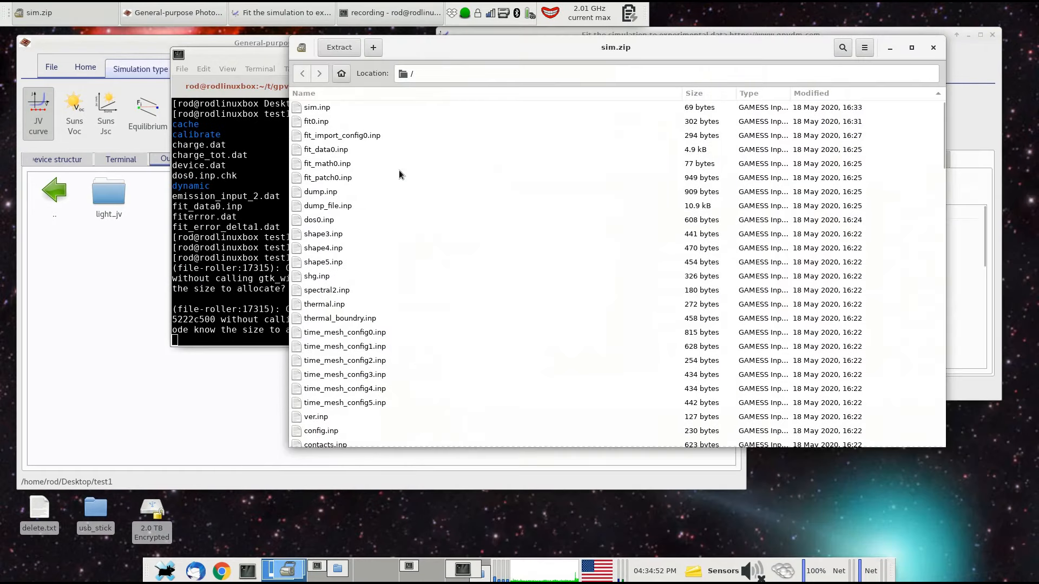
{"action": "scroll", "coordinate": [376, 177], "scroll_direction": "down", "scroll_amount": 10}
{"action": "scroll", "coordinate": [377, 177], "scroll_direction": "down", "scroll_amount": 5}
{"action": "left_click_drag", "start_coordinate": [421, 44], "coordinate": [527, 37]}
{"action": "left_click", "coordinate": [395, 240]}
{"action": "scroll", "coordinate": [397, 183], "scroll_direction": "up", "scroll_amount": 10}
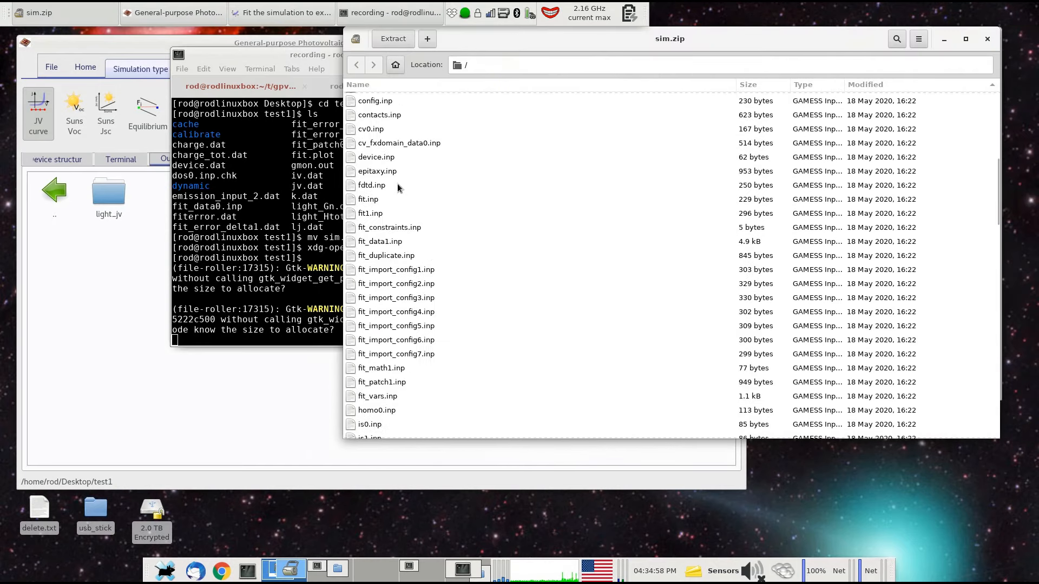
{"action": "scroll", "coordinate": [397, 184], "scroll_direction": "up", "scroll_amount": 8}
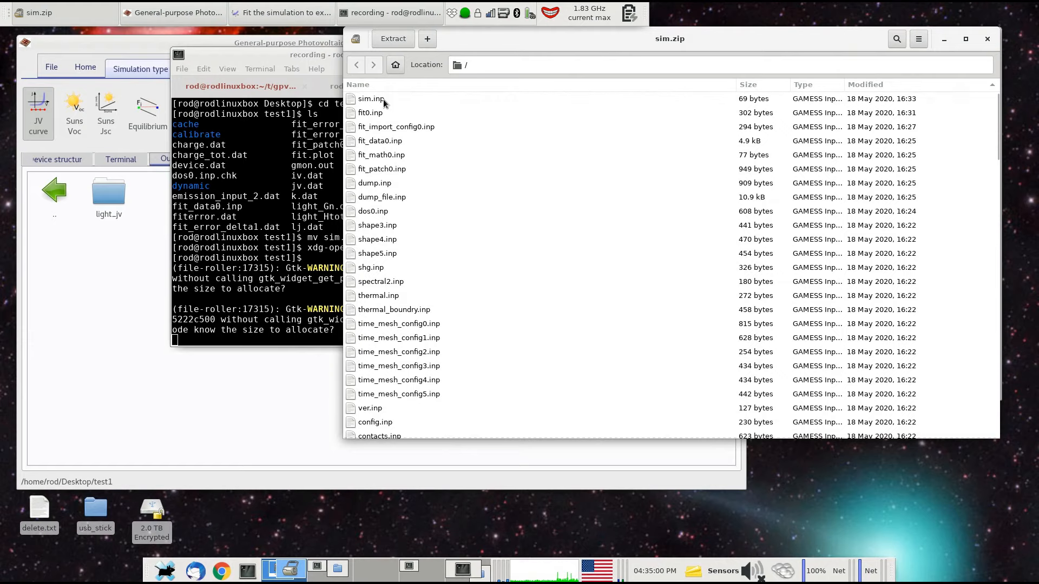
Step: Move the archive window clear of the fit patch, highlight the patch's sim.inp entry, and open sim.inp from the archive
{"action": "left_click_drag", "start_coordinate": [449, 47], "coordinate": [634, 381]}
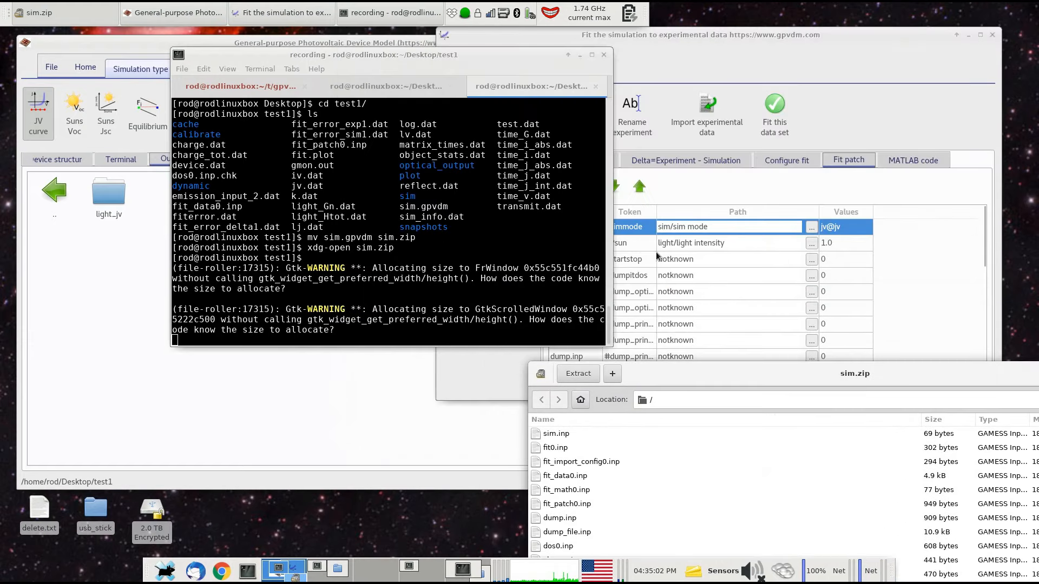
{"action": "left_click", "coordinate": [697, 179]}
{"action": "double_click", "coordinate": [585, 232]}
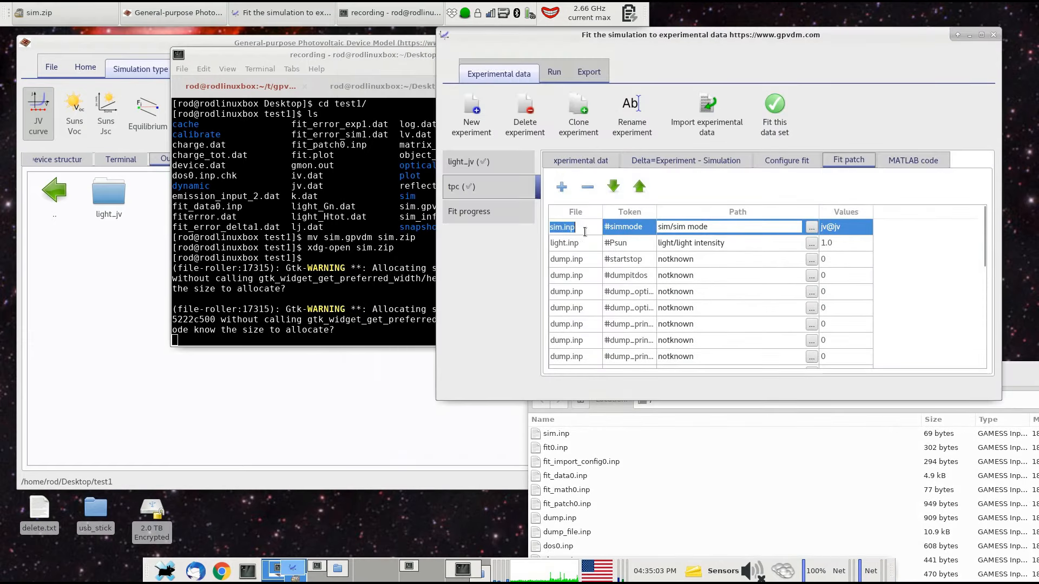
{"action": "left_click", "coordinate": [1019, 375]}
{"action": "double_click", "coordinate": [557, 433]}
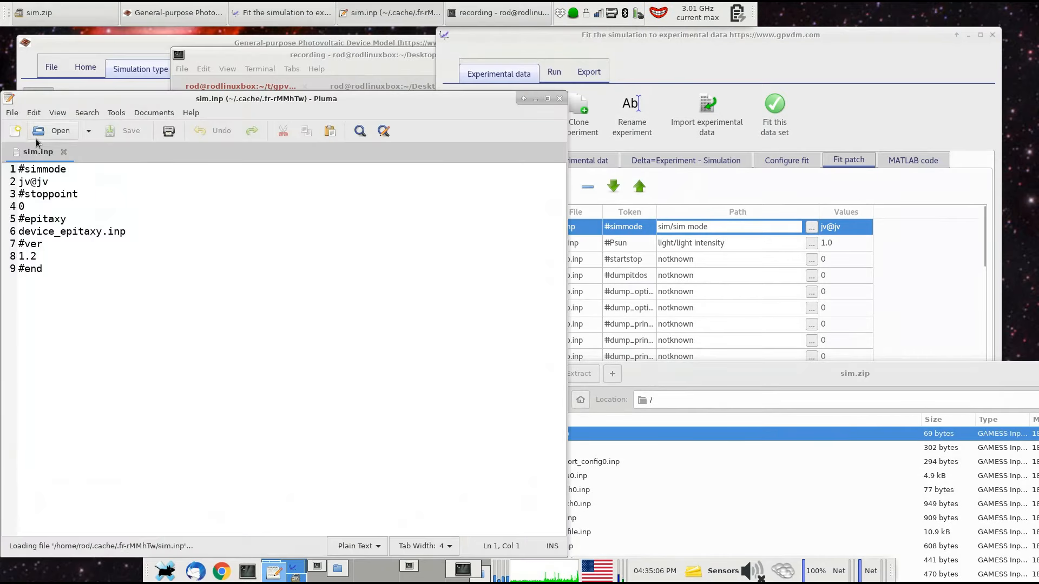
Step: Compare the #simmode token and jv@jv value in sim.inp with the matching row of tpc's fit patch
{"action": "left_click_drag", "start_coordinate": [72, 171], "coordinate": [2, 170]}
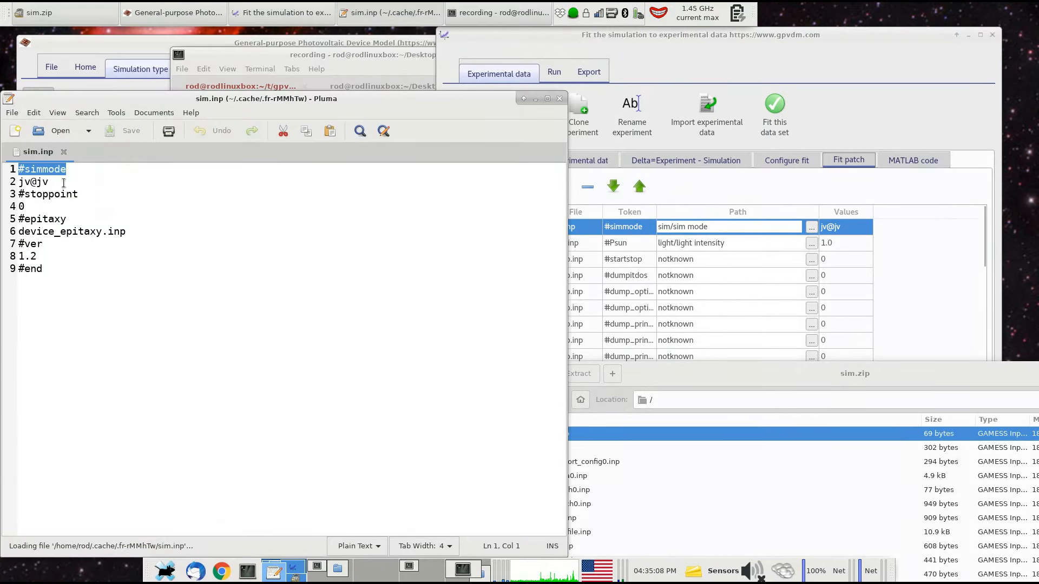
{"action": "left_click_drag", "start_coordinate": [64, 182], "coordinate": [3, 183]}
{"action": "left_click", "coordinate": [654, 237]}
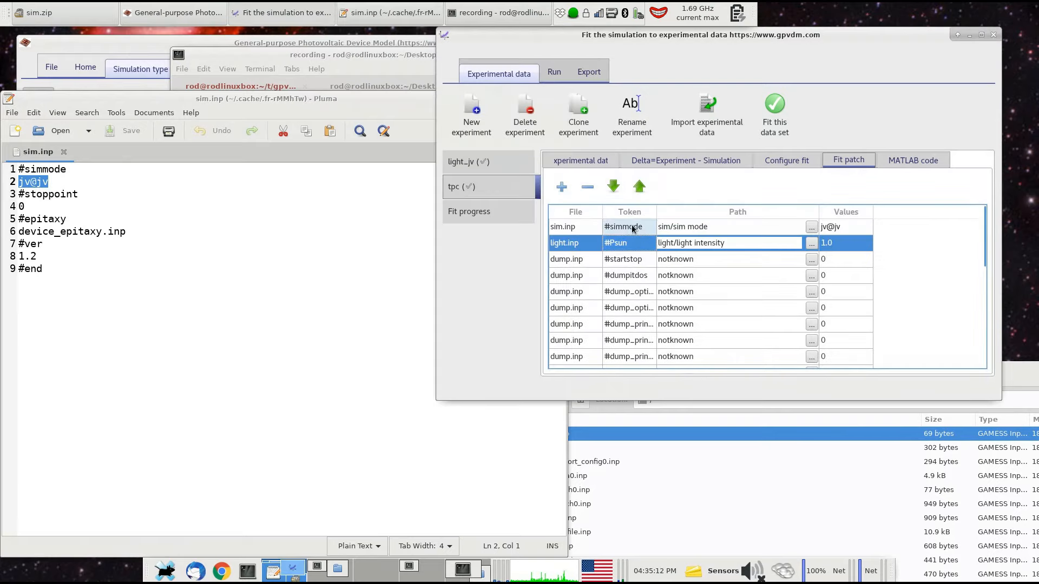
{"action": "double_click", "coordinate": [591, 229]}
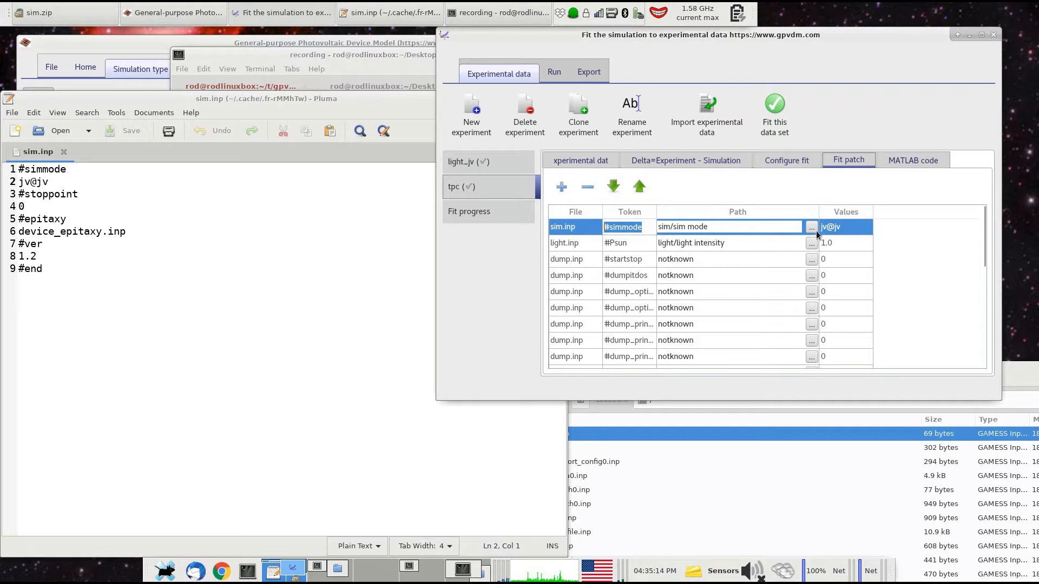
{"action": "double_click", "coordinate": [845, 229]}
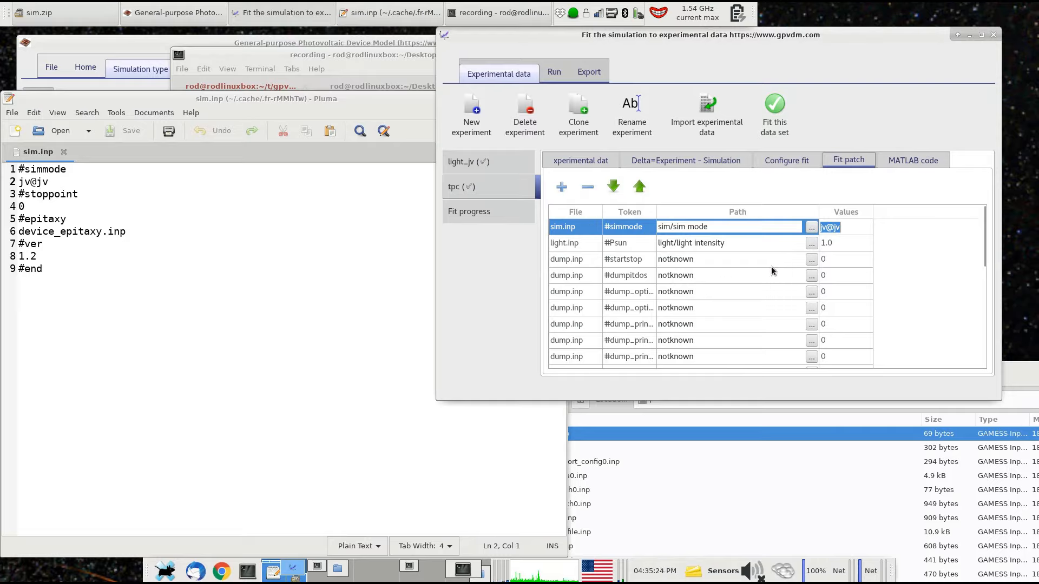
Step: Close the sim.zip archive window and the sim.inp text editor
{"action": "left_click_drag", "start_coordinate": [1015, 366], "coordinate": [804, 367]}
{"action": "left_click", "coordinate": [926, 367]}
{"action": "left_click", "coordinate": [359, 97]}
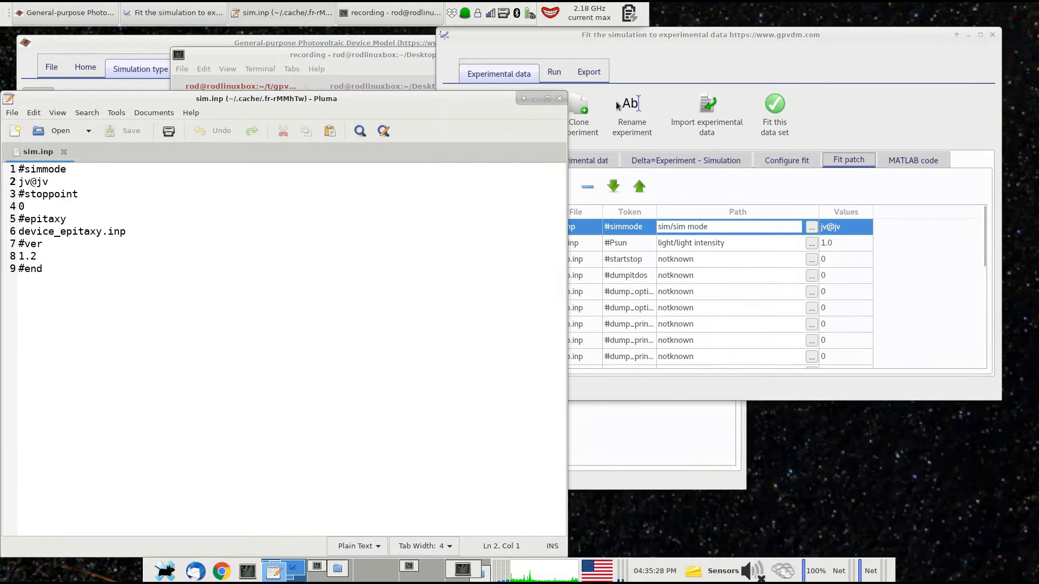
{"action": "left_click", "coordinate": [561, 100]}
Step: List the test1 folder in the terminal and rename sim.zip back to sim.gpvdm with the mv command
{"action": "left_click", "coordinate": [398, 221]}
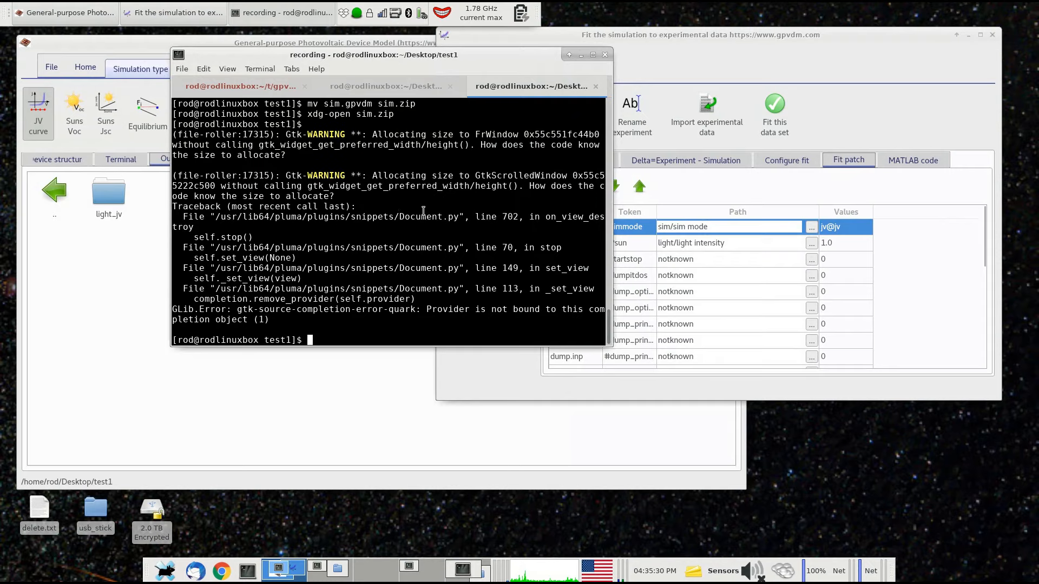
{"action": "type", "text": "s"}
{"action": "key", "text": "ctrl+c"}
{"action": "type", "text": "ls"}
{"action": "key", "text": "Return"}
{"action": "type", "text": "mv sim"}
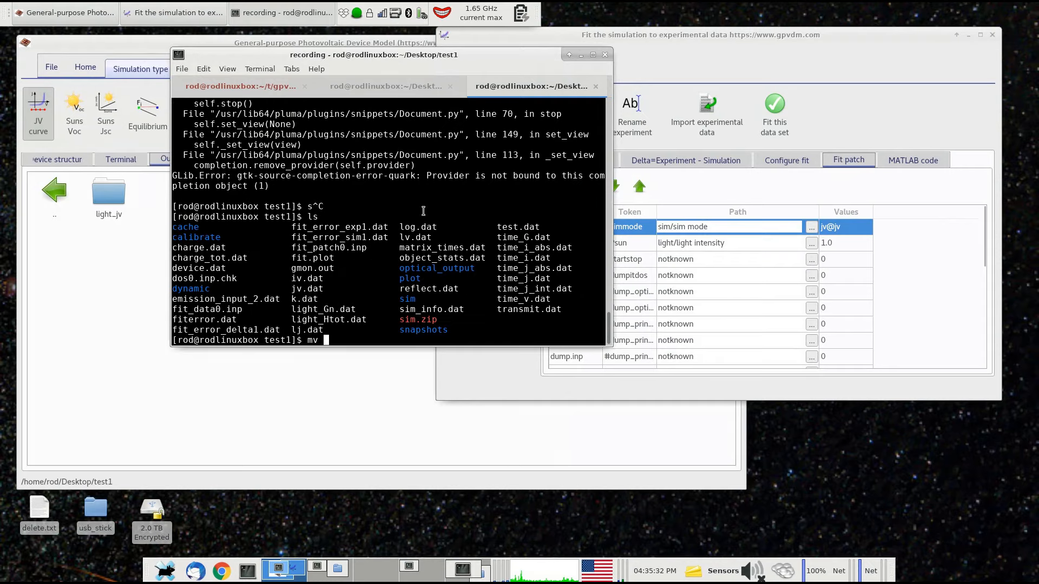
{"action": "type", "text": ".zip sim.gpvdm"}
{"action": "key", "text": "Return"}
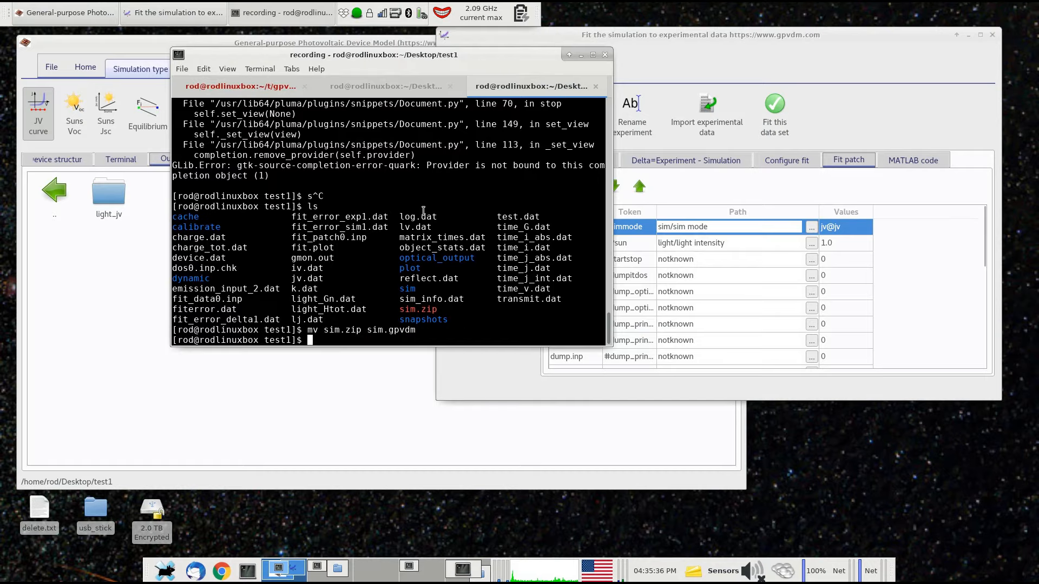
Step: Set the simulation type to TPC 50mV 1Sun in the main gpvdm window
{"action": "left_click", "coordinate": [167, 52]}
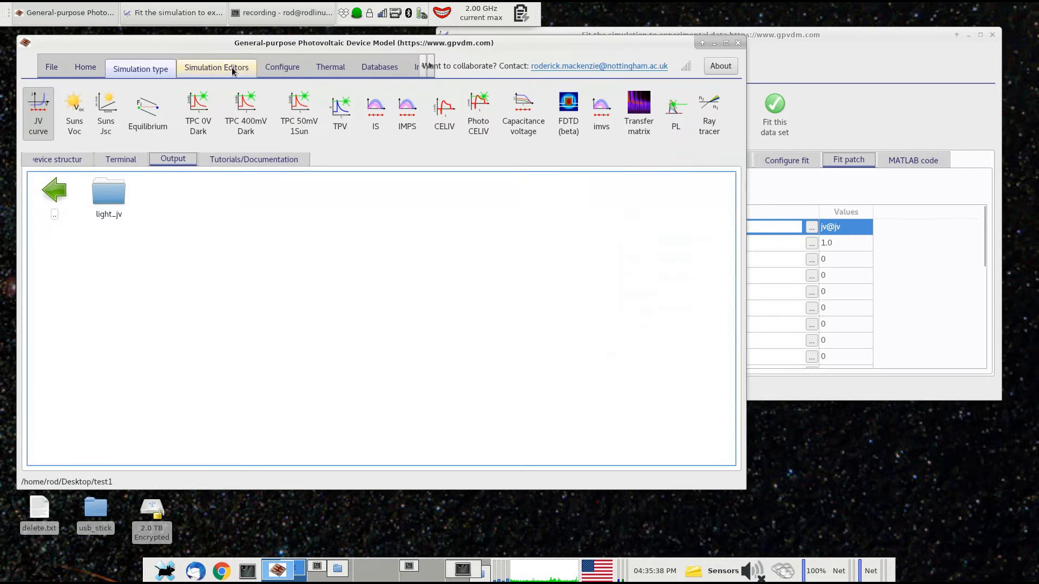
{"action": "left_click", "coordinate": [301, 124]}
Step: Return to the terminal and rename sim.gpvdm to sim.zip with the mv command
{"action": "left_click", "coordinate": [297, 20]}
{"action": "key", "text": "Up"}
{"action": "key", "text": "Up"}
{"action": "key", "text": "Up"}
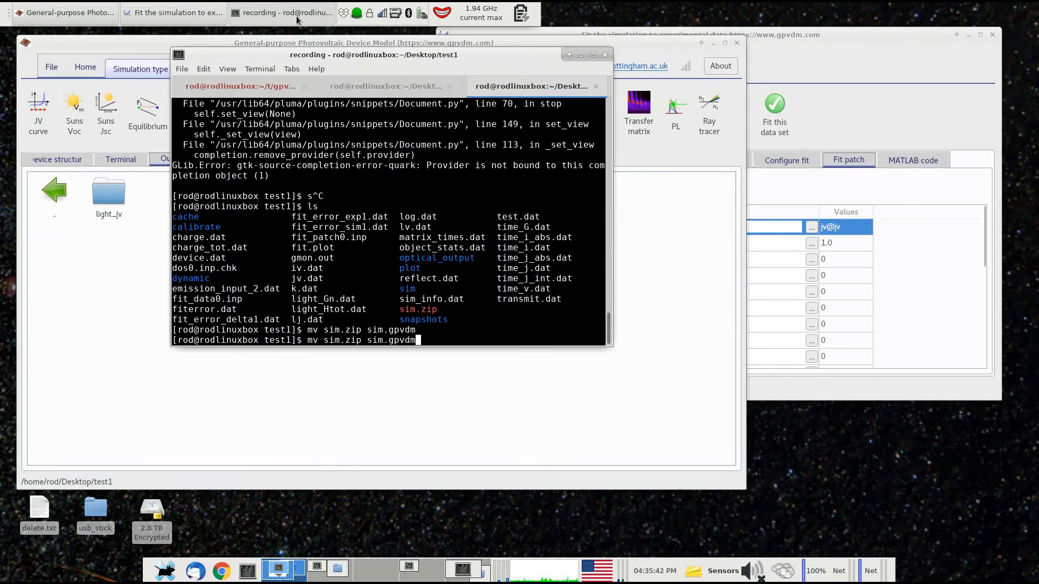
{"action": "key", "text": "ctrl+c"}
{"action": "type", "text": "mv sim.gpvdm sim.zip"}
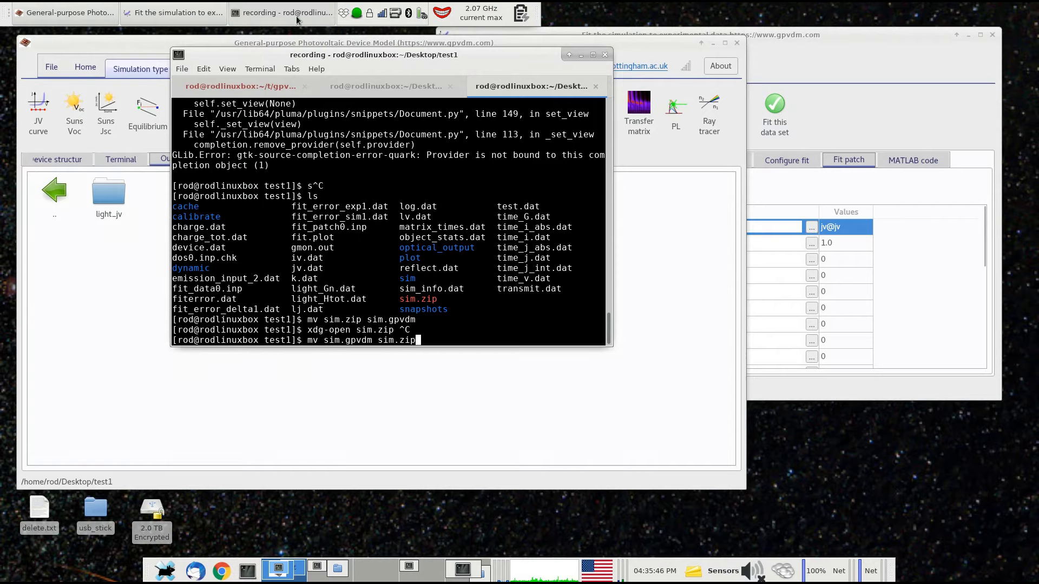
{"action": "key", "text": "Return"}
Step: Open sim.zip with xdg-open and open sim.inp from the archive
{"action": "type", "text": "xdg-open sim."}
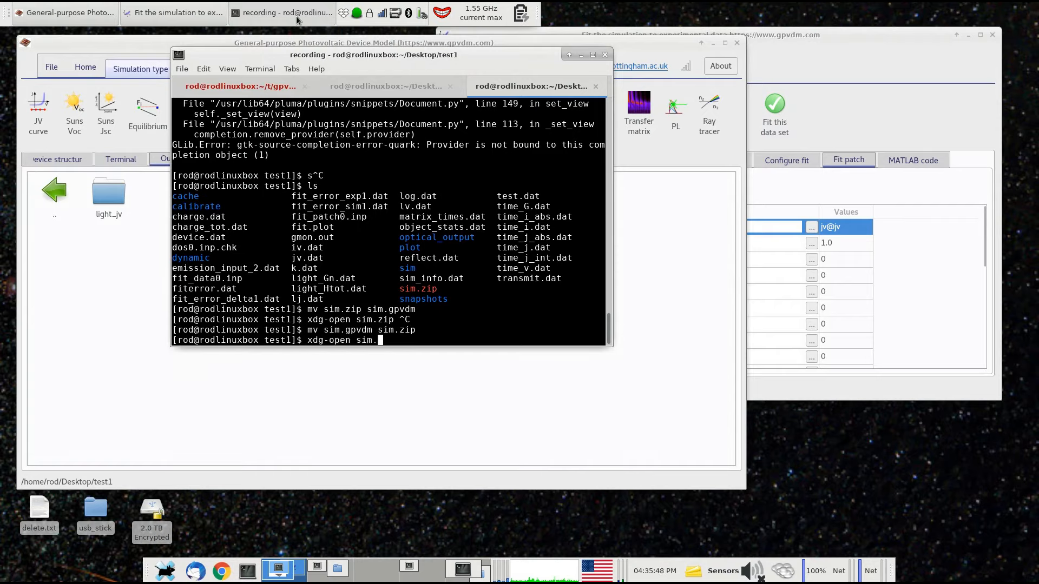
{"action": "type", "text": "zip"}
{"action": "key", "text": "Return"}
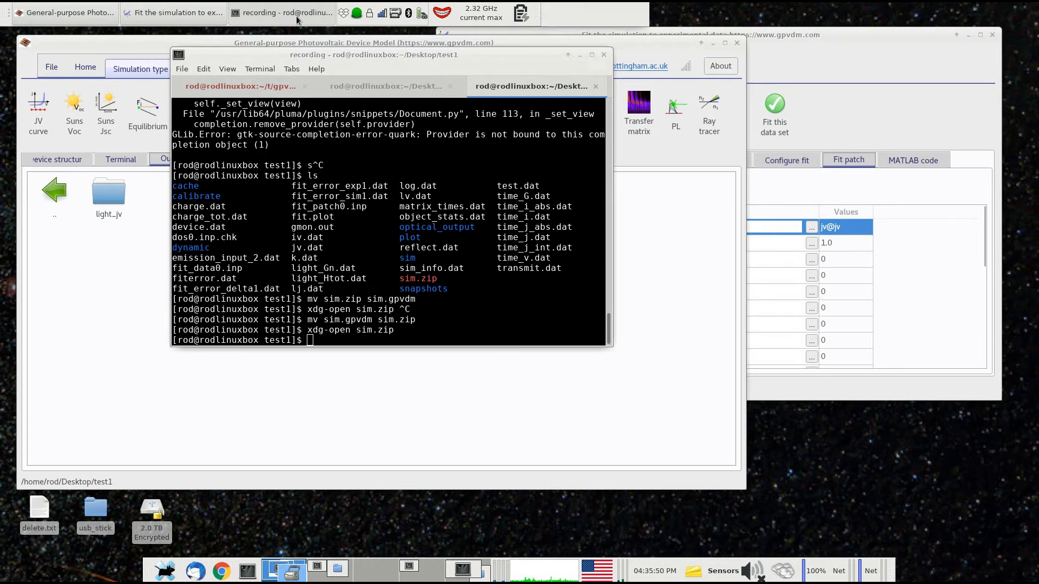
{"action": "double_click", "coordinate": [447, 218]}
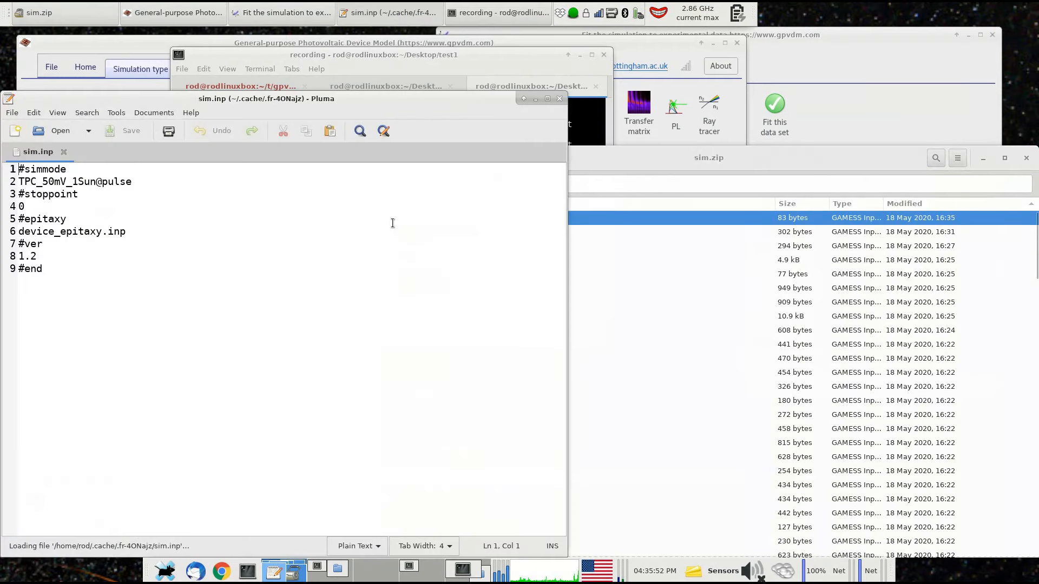
Step: Compare the #simmode value in sim.inp with the simulation type selected in gpvdm, examining the parts before and after the @ sign
{"action": "left_click_drag", "start_coordinate": [136, 182], "coordinate": [19, 182]}
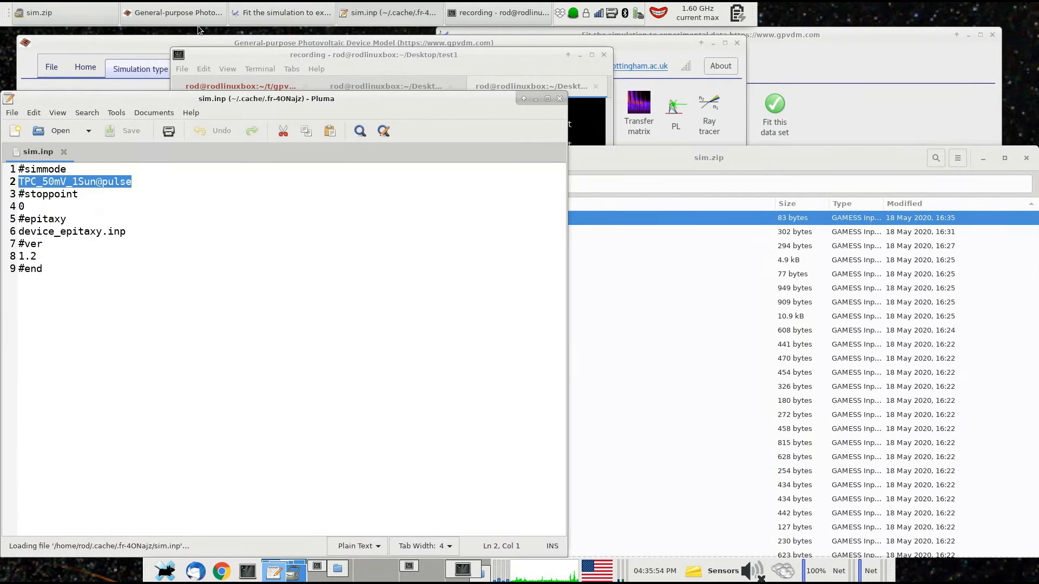
{"action": "left_click", "coordinate": [195, 45]}
{"action": "left_click_drag", "start_coordinate": [260, 43], "coordinate": [334, 35]}
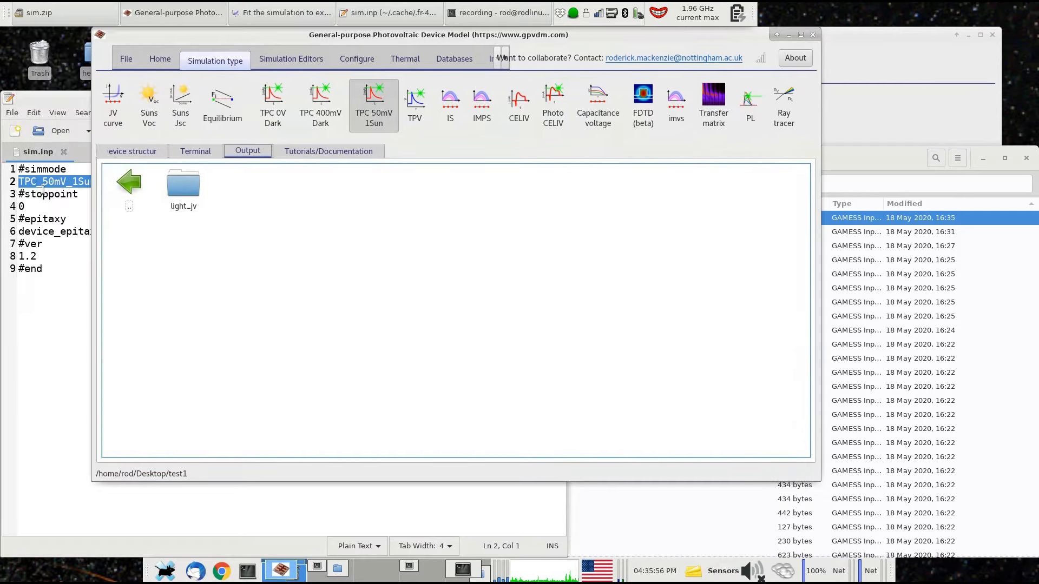
{"action": "left_click", "coordinate": [43, 190]}
{"action": "left_click_drag", "start_coordinate": [135, 182], "coordinate": [5, 184]}
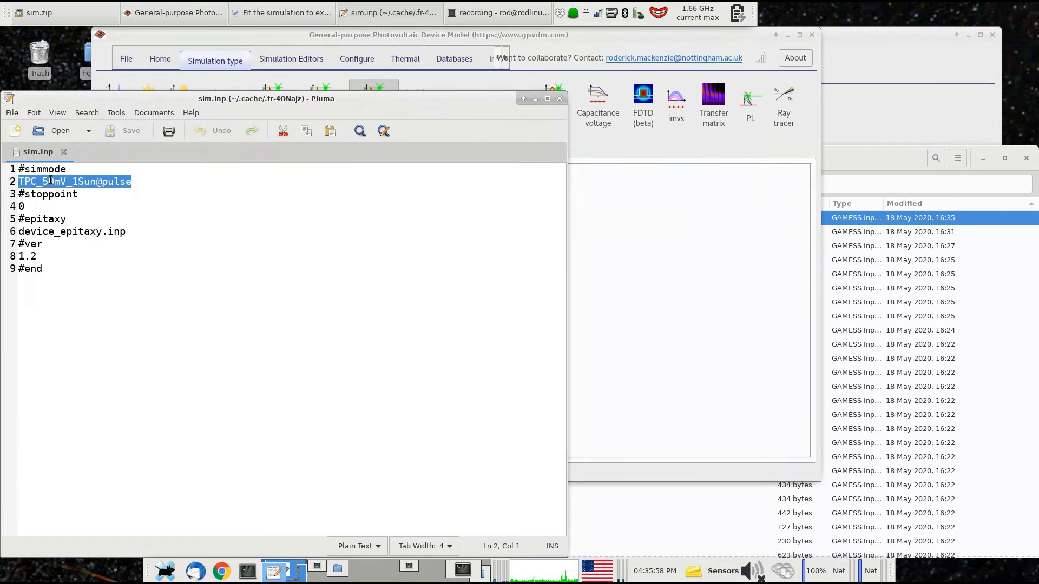
{"action": "left_click_drag", "start_coordinate": [145, 185], "coordinate": [103, 184]}
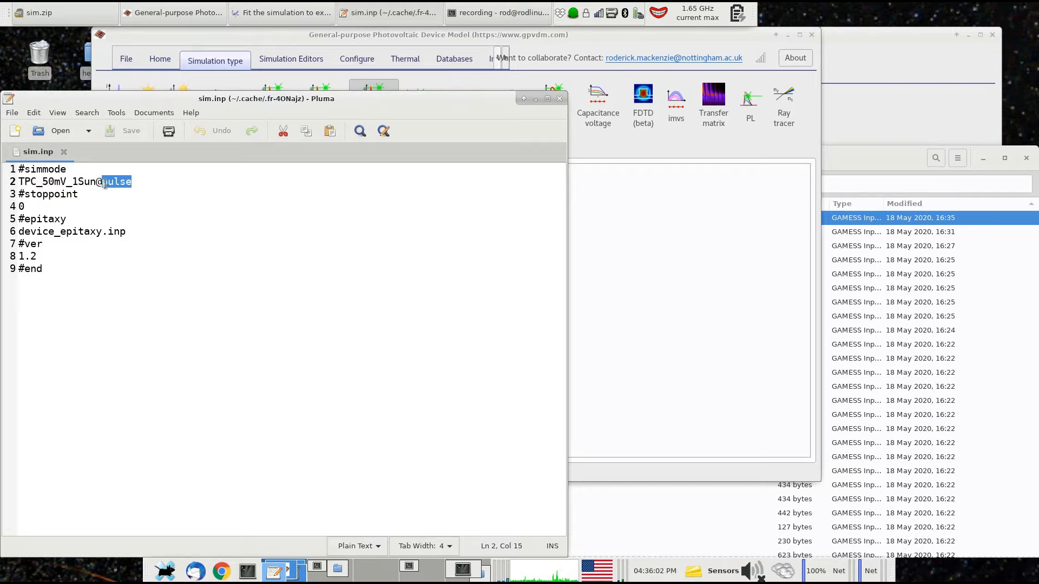
{"action": "left_click", "coordinate": [135, 185]}
{"action": "left_click_drag", "start_coordinate": [97, 182], "coordinate": [11, 187]}
Step: Copy TPC_50mV_1Sun@pulse from sim.inp into the #simmode value of tpc's fit patch and widen the Values column to fit it
{"action": "left_click_drag", "start_coordinate": [130, 184], "coordinate": [1, 183]}
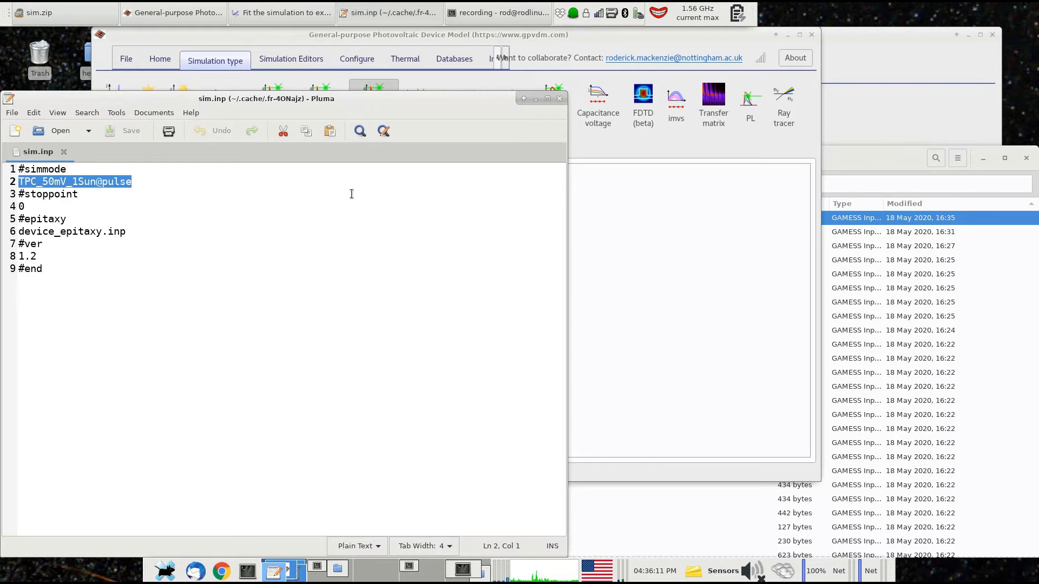
{"action": "left_click", "coordinate": [885, 128]}
{"action": "double_click", "coordinate": [847, 229]}
{"action": "key", "text": "ctrl+v"}
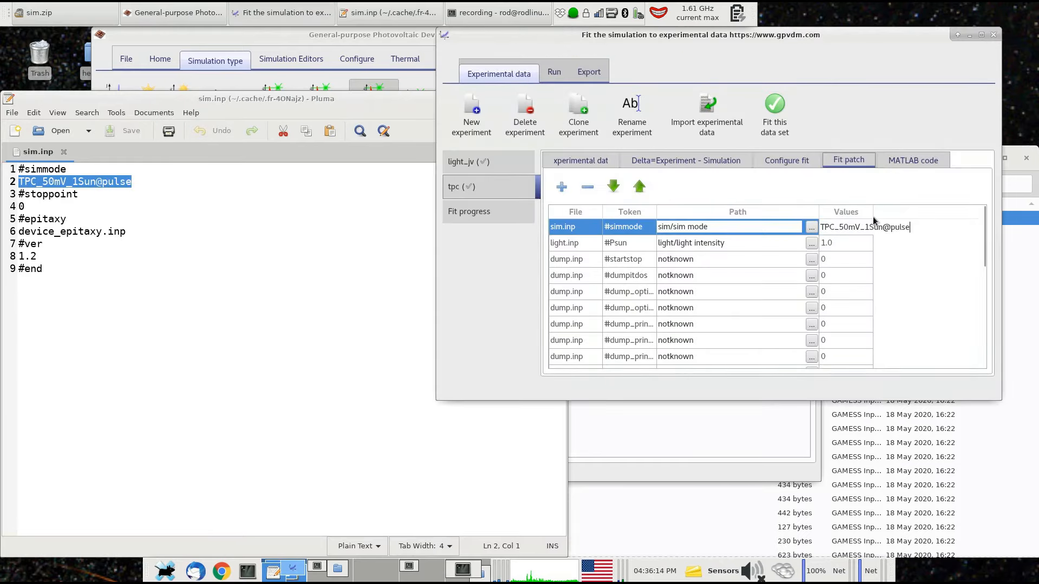
{"action": "key", "text": "Return"}
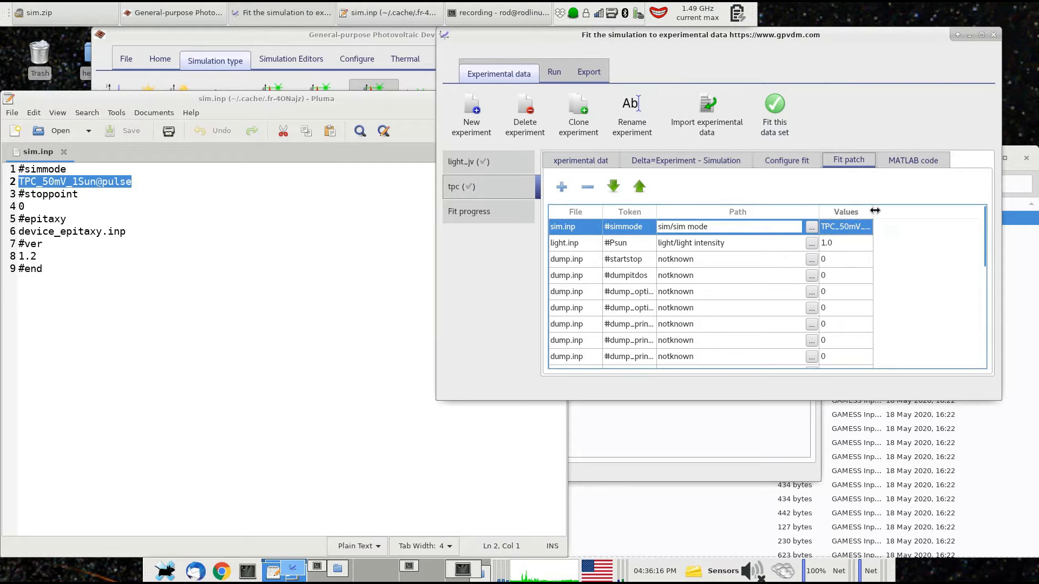
{"action": "left_click_drag", "start_coordinate": [873, 212], "coordinate": [928, 211]}
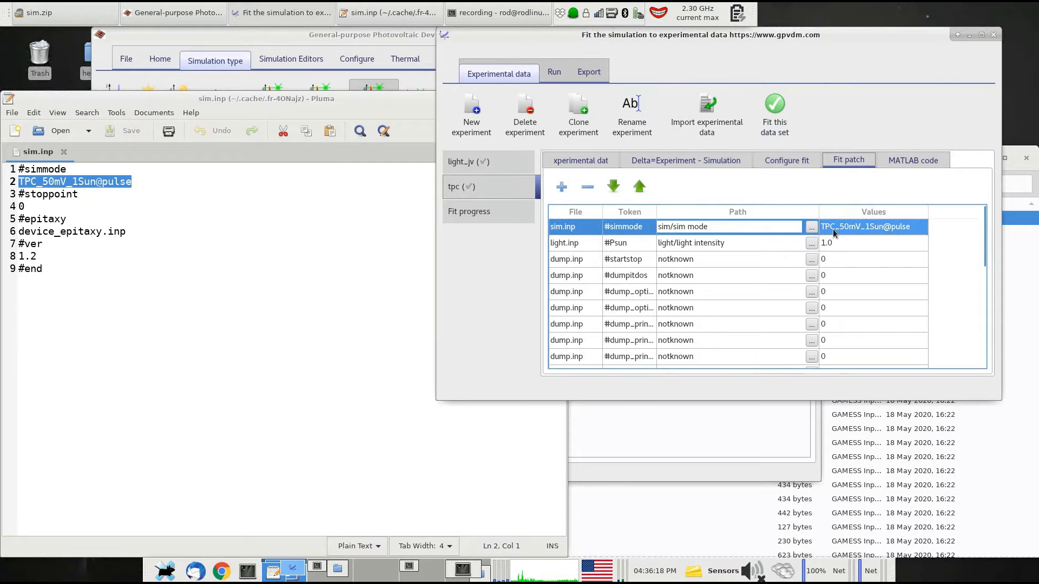
Step: Close the sim.inp editor and the sim.zip archive window
{"action": "left_click_drag", "start_coordinate": [349, 100], "coordinate": [316, 101]}
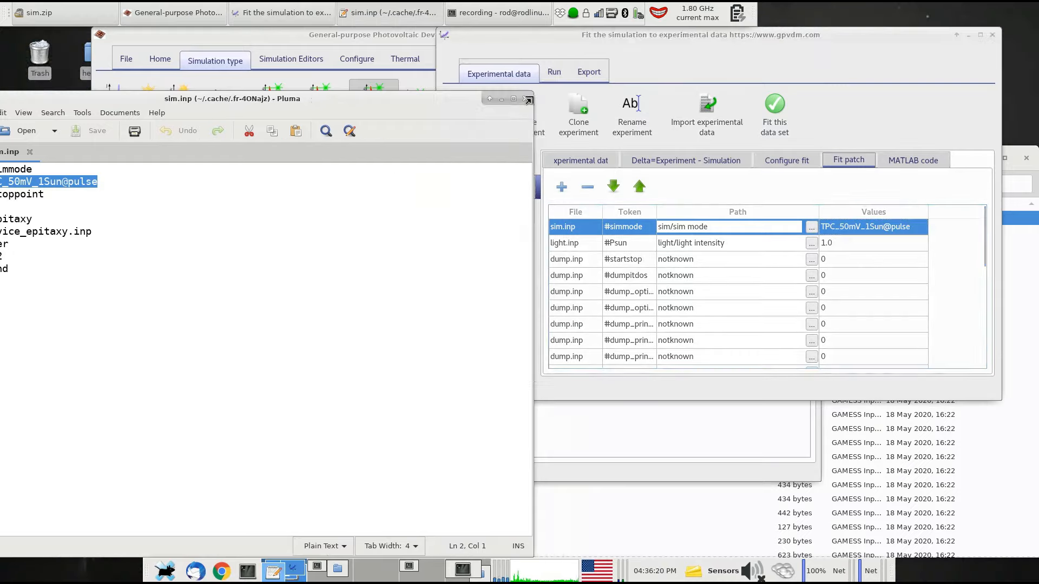
{"action": "left_click", "coordinate": [526, 101]}
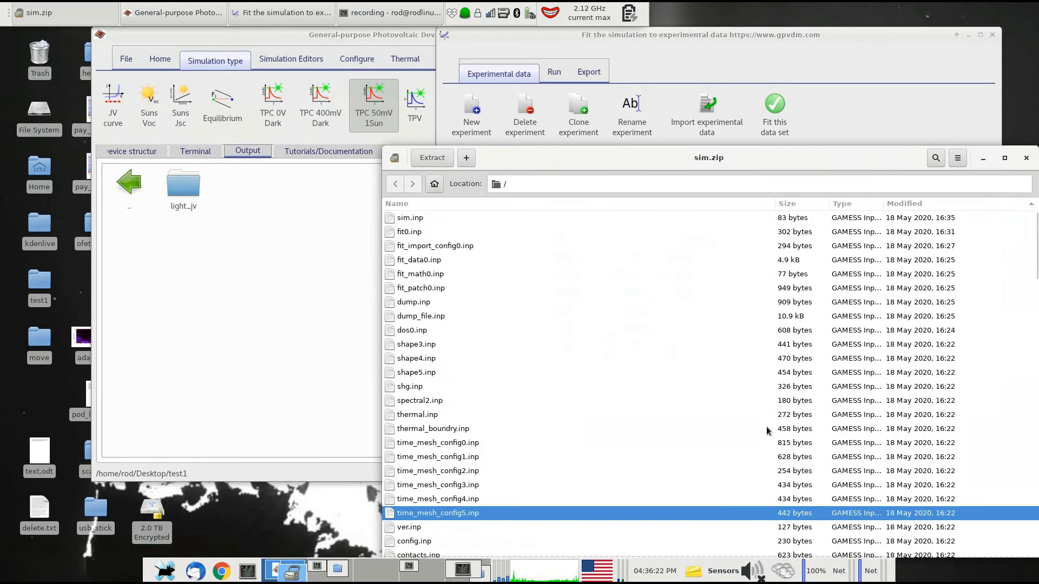
{"action": "left_click", "coordinate": [1025, 158]}
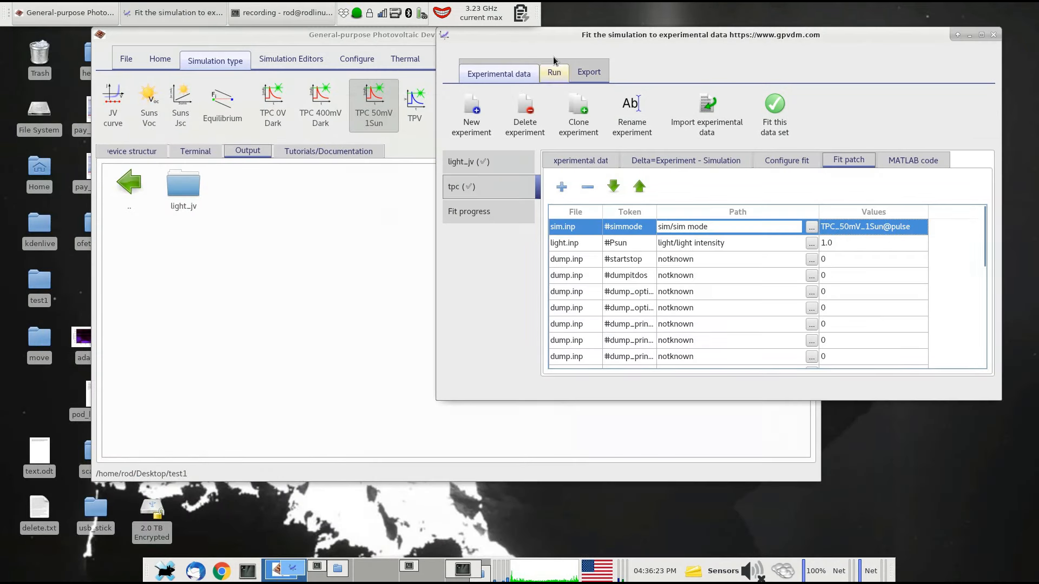
Step: List the folder contents in the terminal and restore the sim.gpvdm name by renaming sim.zip with mv
{"action": "left_click", "coordinate": [302, 4]}
{"action": "key", "text": "Return"}
{"action": "key", "text": "ctrl+c"}
{"action": "type", "text": "ls"}
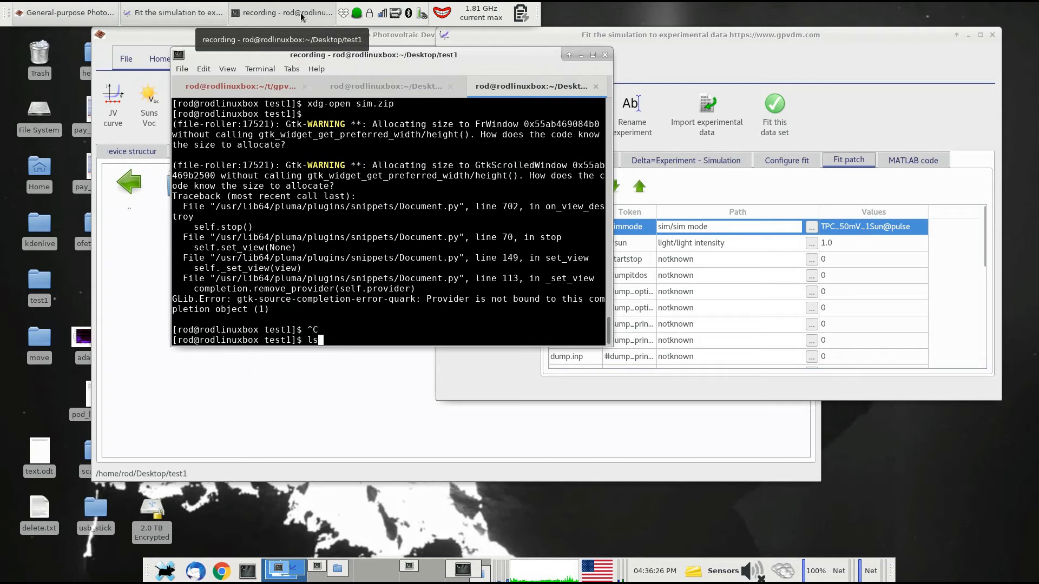
{"action": "key", "text": "Return"}
{"action": "type", "text": "mv si."}
{"action": "type", "text": ".zip sim.gpvdm"}
{"action": "key", "text": "Return"}
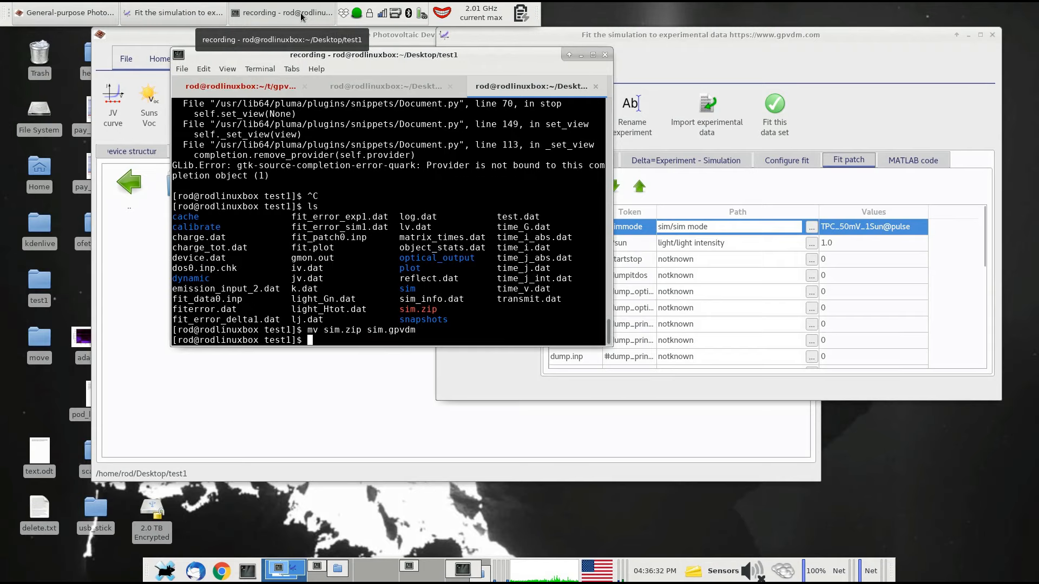
Step: Move the fit window and the main gpvdm window apart, bringing both in front of the terminal
{"action": "left_click", "coordinate": [663, 49]}
{"action": "left_click_drag", "start_coordinate": [664, 37], "coordinate": [676, 36]}
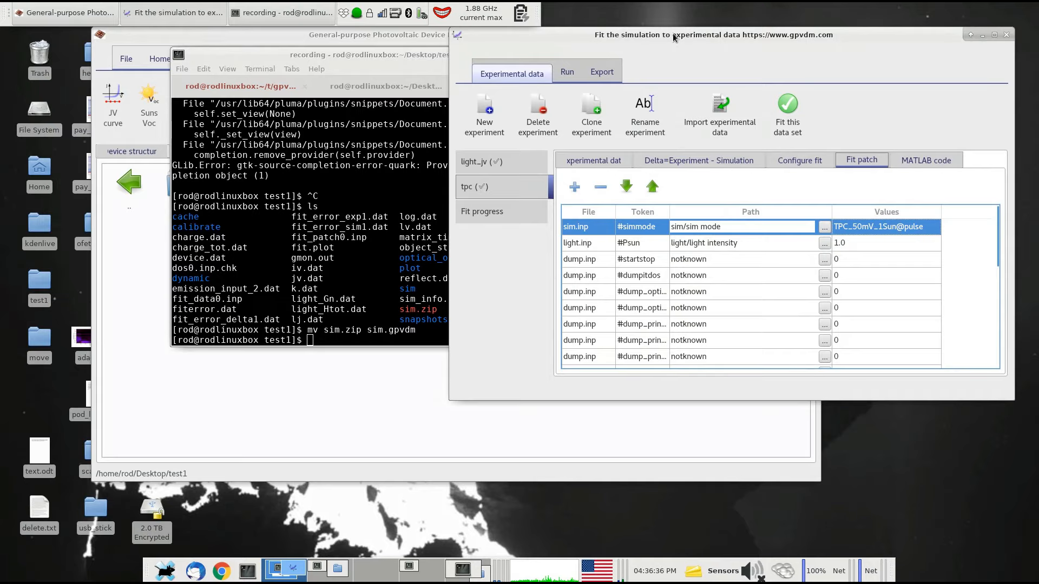
{"action": "left_click_drag", "start_coordinate": [150, 42], "coordinate": [118, 42]}
{"action": "left_click", "coordinate": [810, 39]}
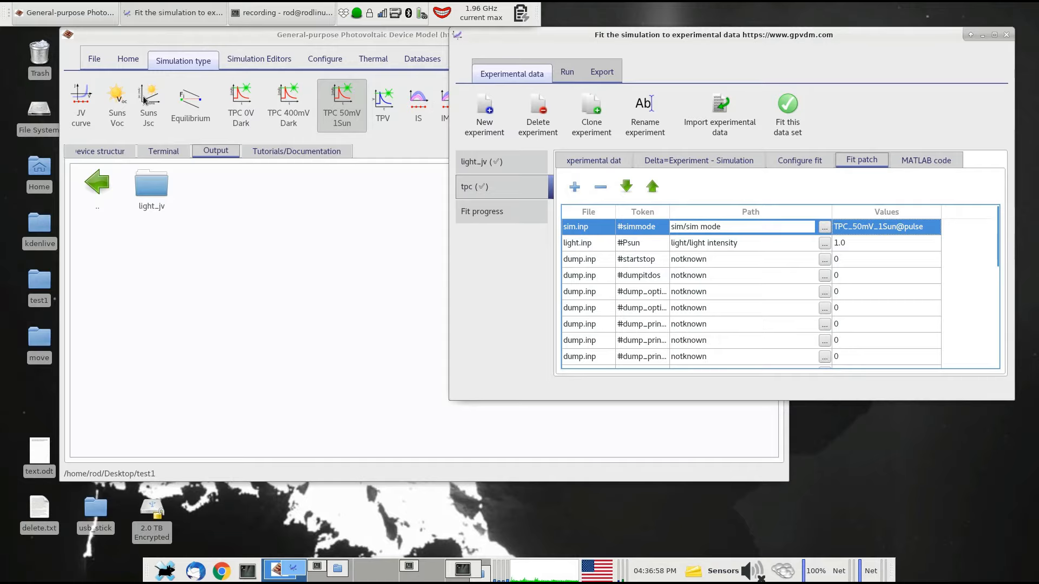
Step: Open gpvdm's script editor and launch its hashtag dictionary
{"action": "left_click", "coordinate": [102, 67]}
{"action": "left_click", "coordinate": [103, 67]}
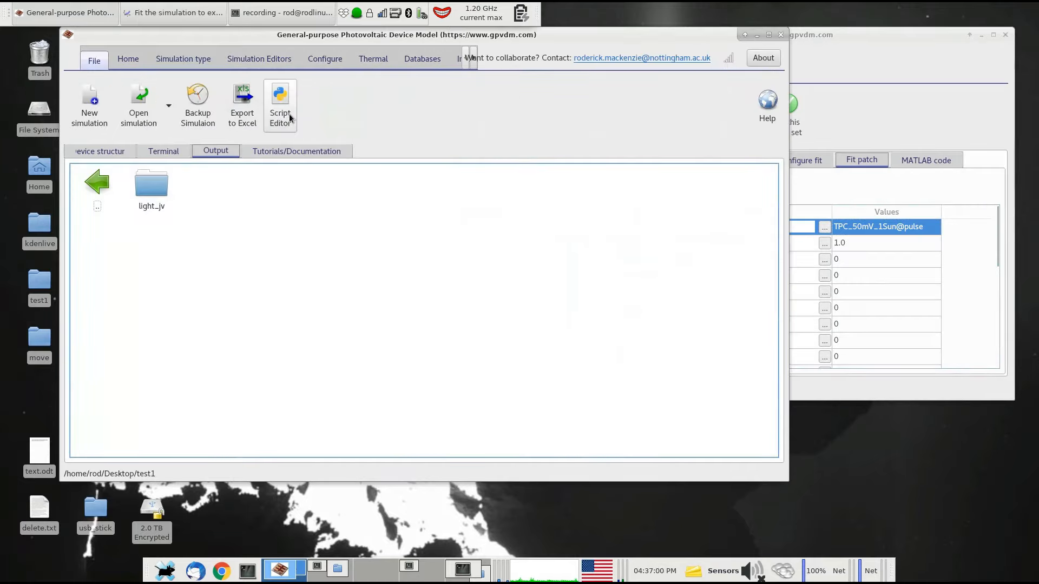
{"action": "left_click", "coordinate": [290, 118]}
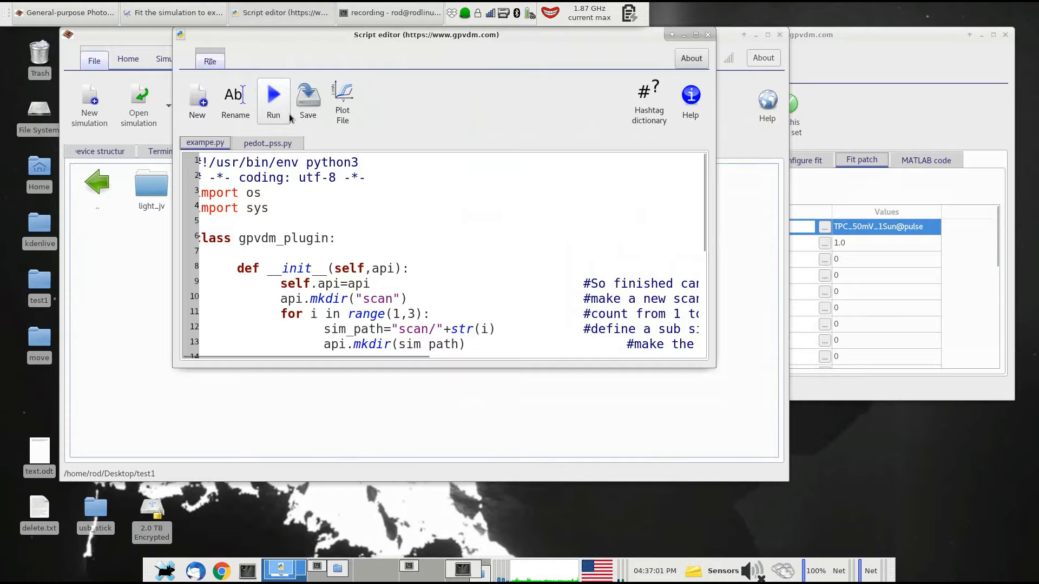
{"action": "left_click", "coordinate": [645, 112]}
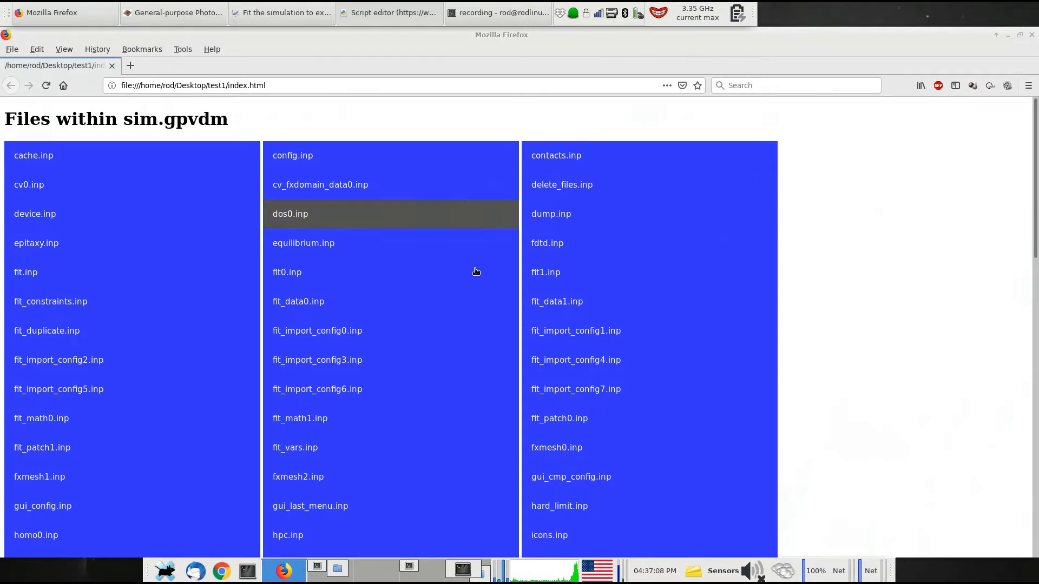
Step: Look through the files within sim.gpvdm in the dictionary, search for sim.inp and expand its entry
{"action": "scroll", "coordinate": [810, 207], "scroll_direction": "down", "scroll_amount": 3}
{"action": "scroll", "coordinate": [809, 207], "scroll_direction": "down", "scroll_amount": 20}
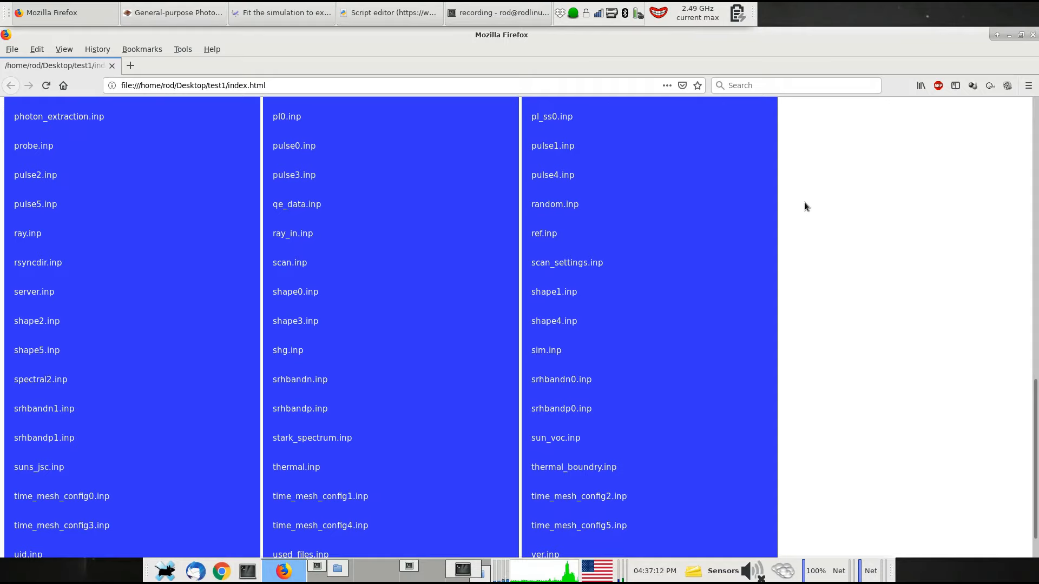
{"action": "scroll", "coordinate": [804, 206], "scroll_direction": "up", "scroll_amount": 20}
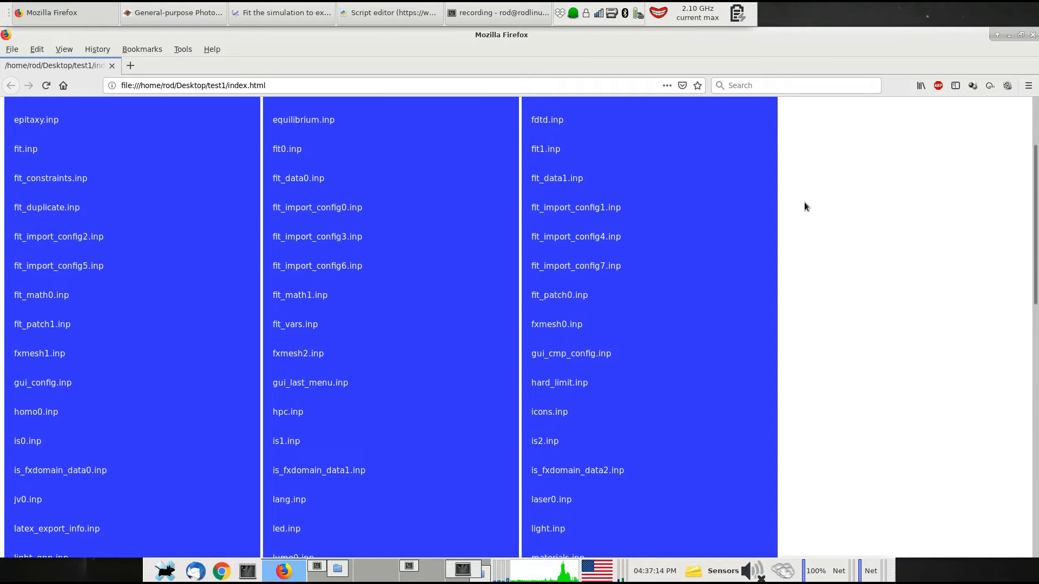
{"action": "key", "text": "ctrl+f"}
{"action": "type", "text": "sim.inp"}
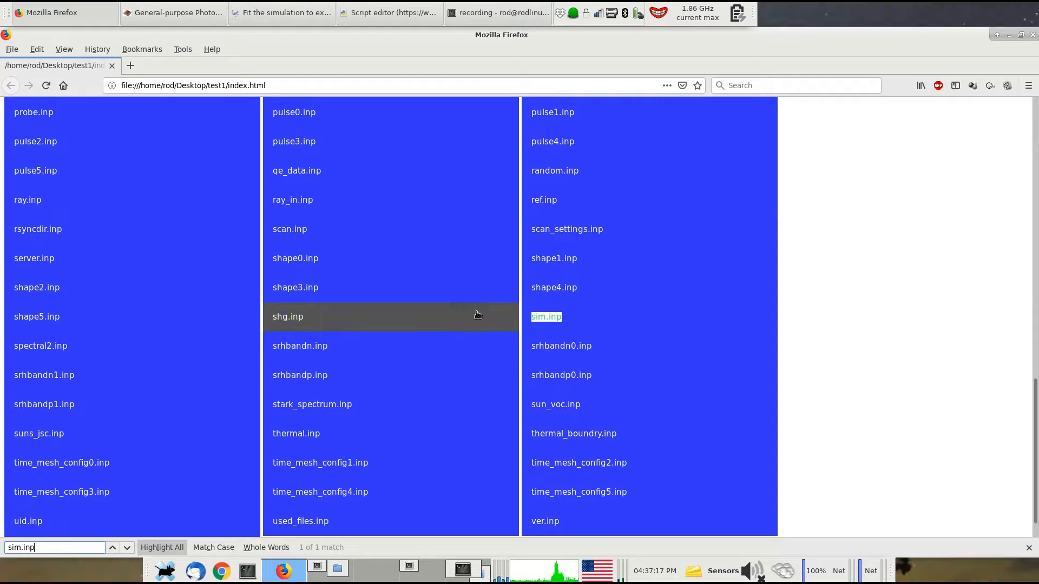
{"action": "key", "text": "Return"}
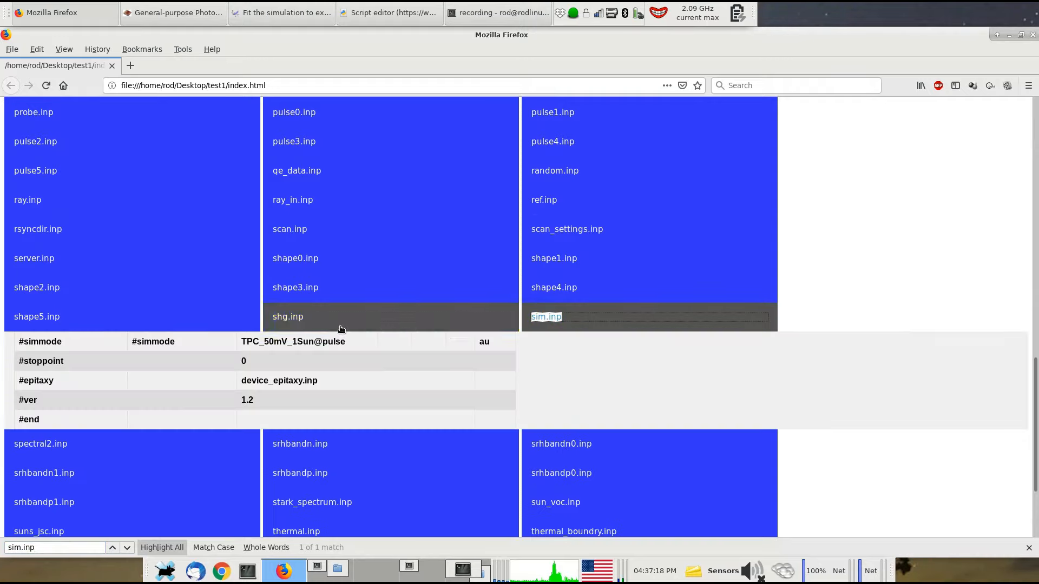
Step: Examine the #simmode token and its value in the expanded sim.inp entry
{"action": "left_click_drag", "start_coordinate": [18, 341], "coordinate": [490, 342]}
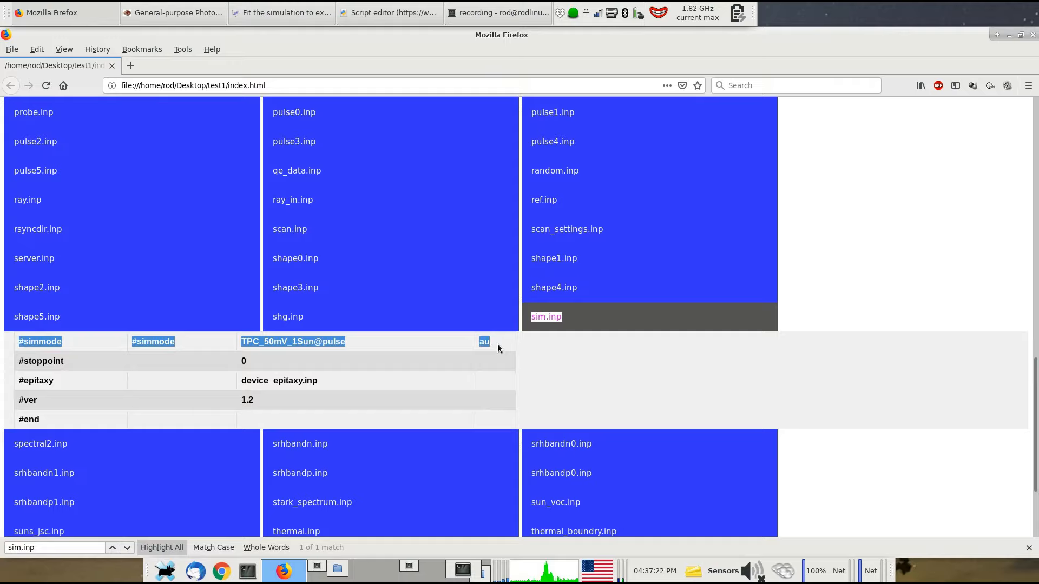
{"action": "left_click", "coordinate": [498, 344]}
{"action": "left_click_drag", "start_coordinate": [20, 341], "coordinate": [338, 342]}
{"action": "left_click", "coordinate": [244, 341]}
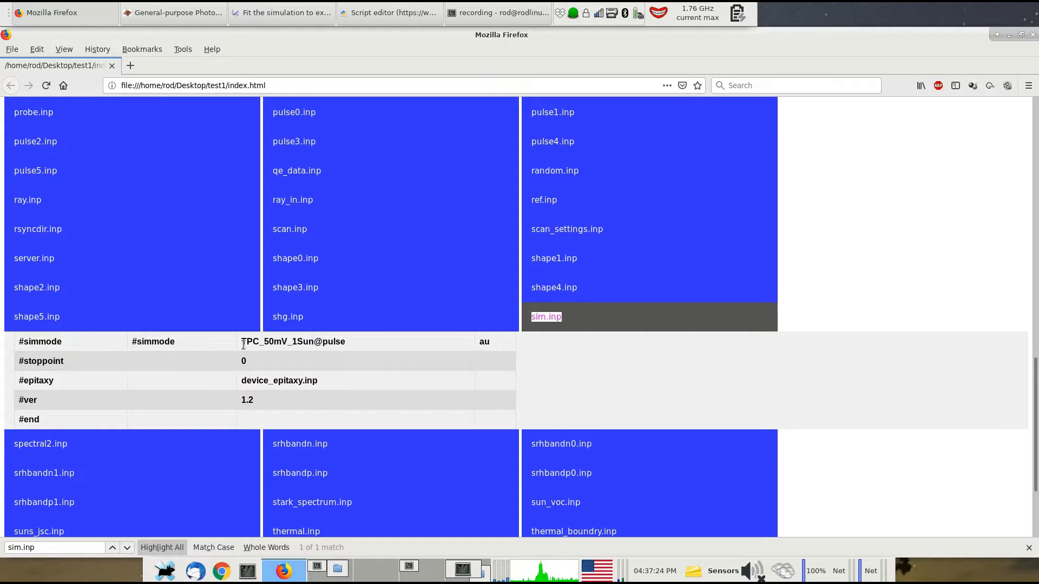
Step: Close the hashtag dictionary page and return to the simulation types in the main gpvdm window
{"action": "left_click", "coordinate": [111, 66]}
{"action": "left_click_drag", "start_coordinate": [238, 36], "coordinate": [347, 36]}
{"action": "left_click", "coordinate": [203, 63]}
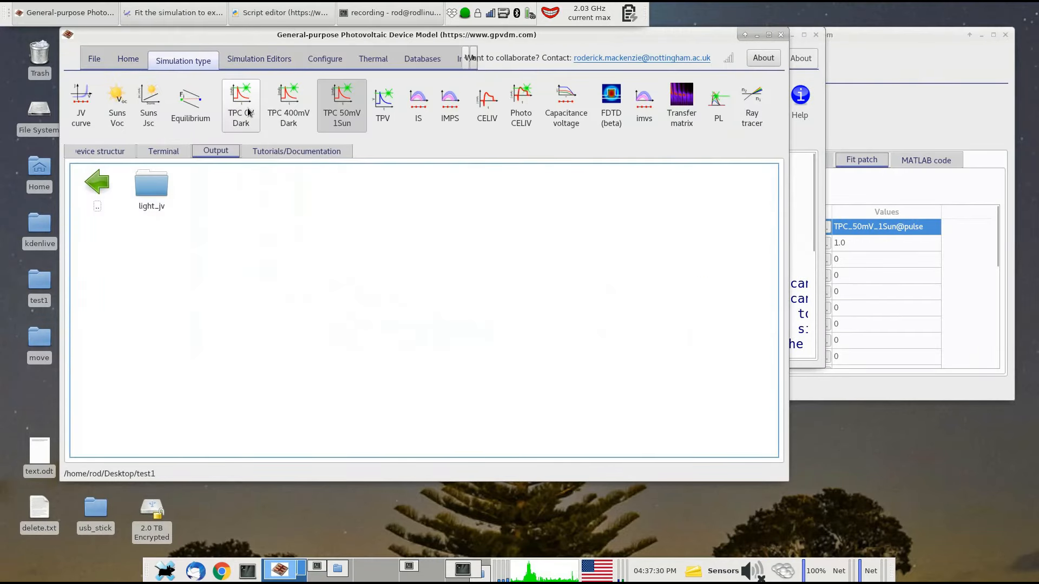
Step: Reopen the hashtag dictionary, search the page for sim.inp and expand its entry
{"action": "left_click", "coordinate": [817, 81]}
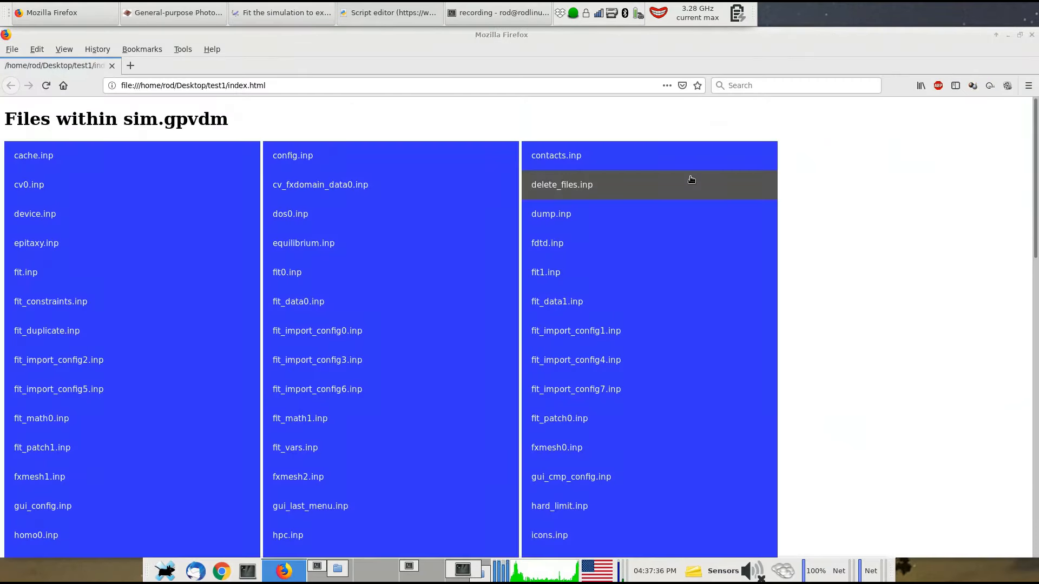
{"action": "key", "text": "ctrl+f"}
{"action": "type", "text": "sim.inp"}
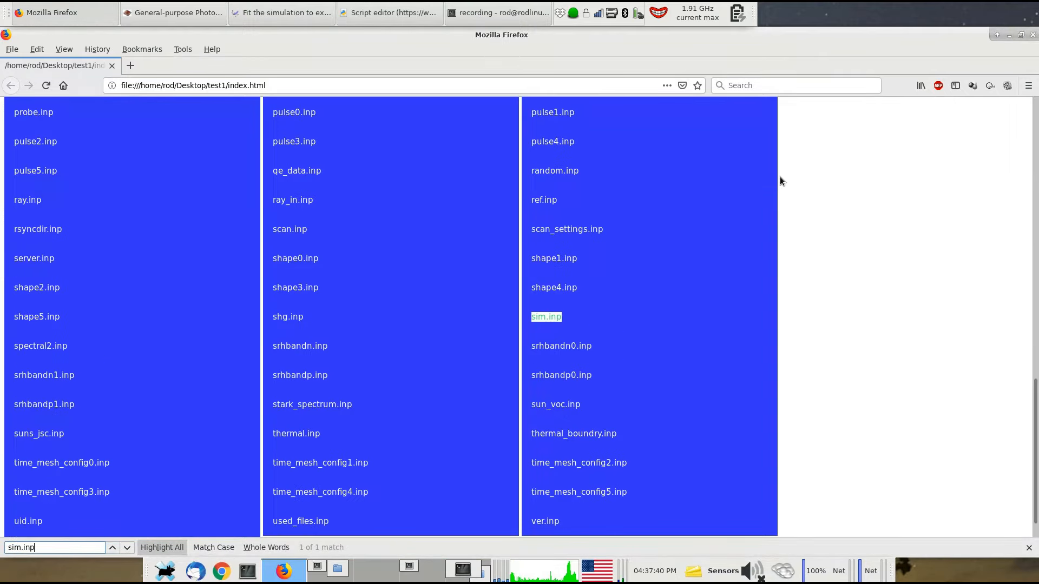
{"action": "left_click", "coordinate": [603, 320]}
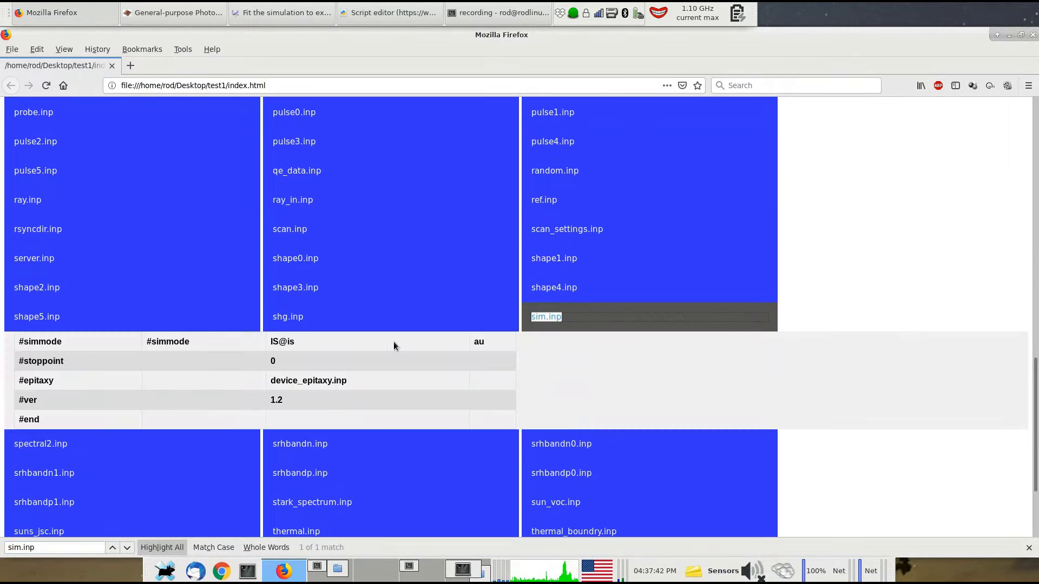
Step: Examine the #simmode row of sim.inp, and close the dictionary page and the script editor
{"action": "left_click_drag", "start_coordinate": [325, 344], "coordinate": [26, 337]}
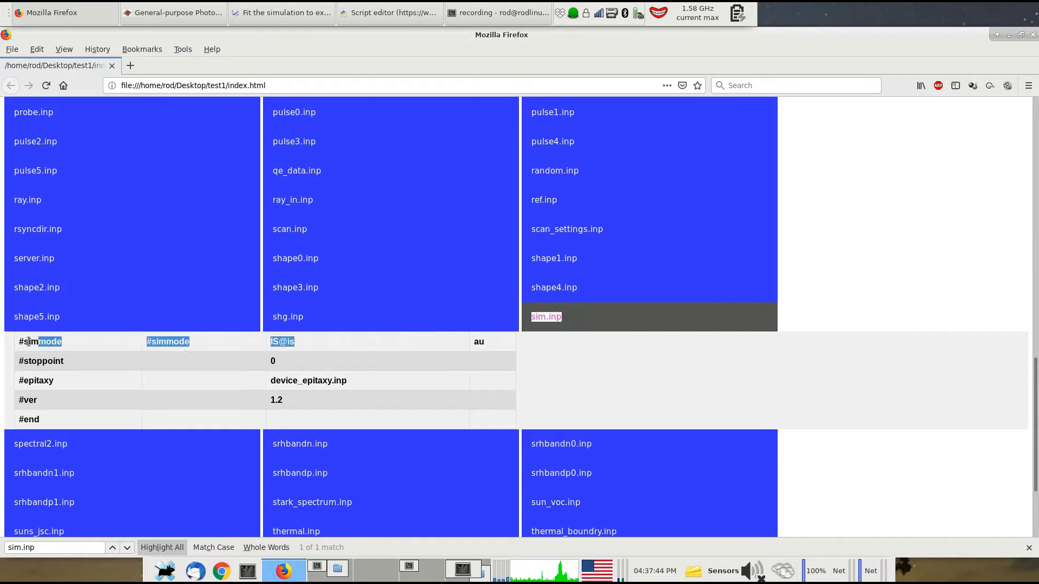
{"action": "left_click", "coordinate": [28, 337]}
{"action": "left_click", "coordinate": [112, 66]}
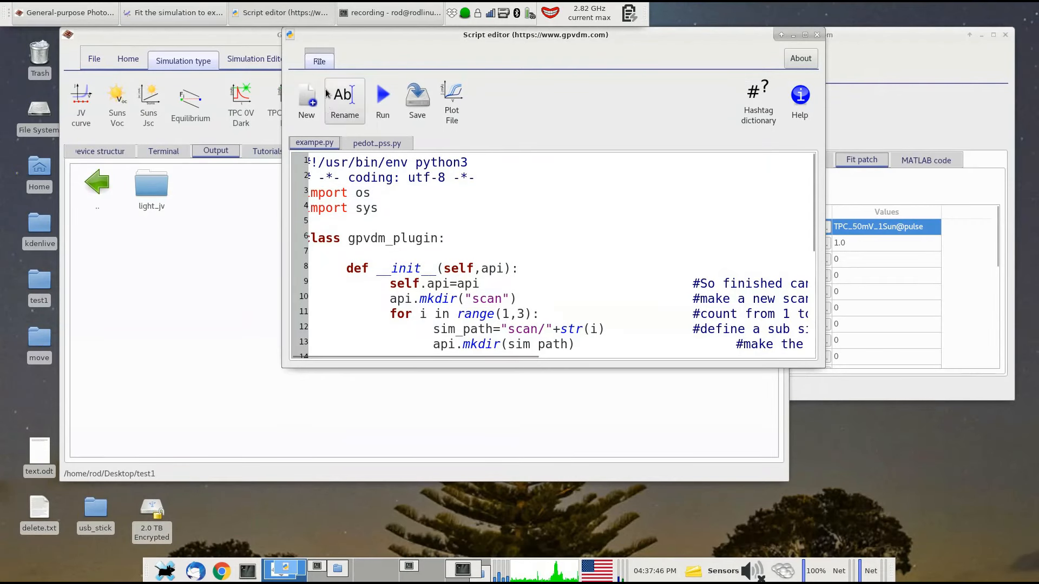
{"action": "left_click", "coordinate": [816, 34]}
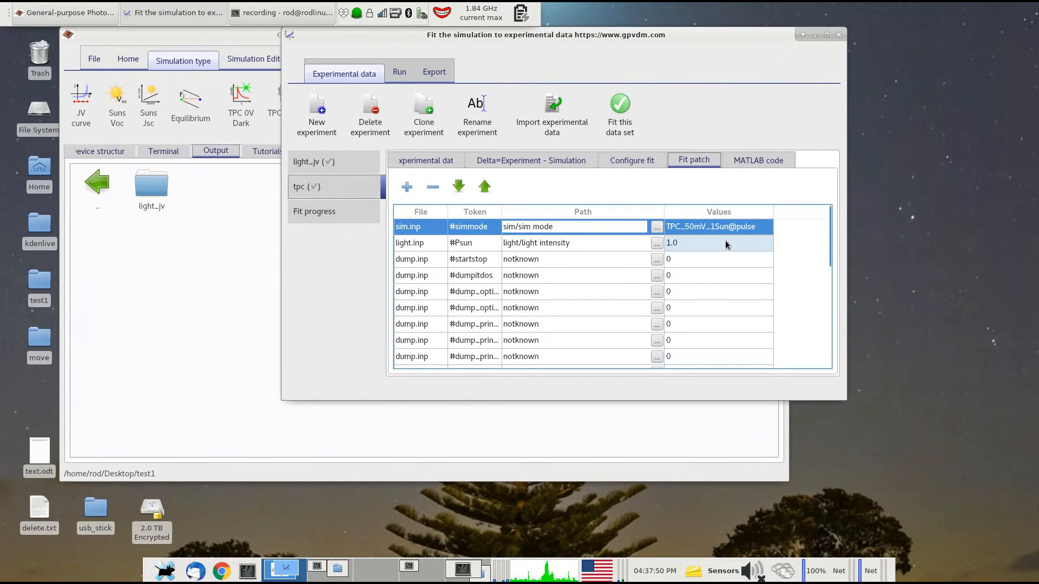
Step: Review the fit configuration and fit patch of the tpc data set and show its experiment-minus-simulation plot
{"action": "left_click", "coordinate": [631, 159]}
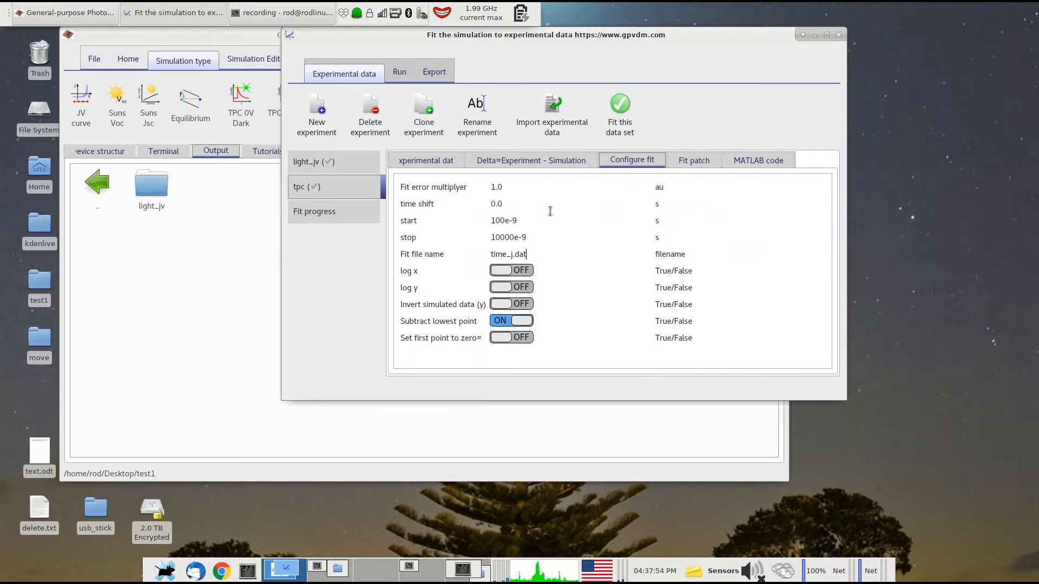
{"action": "left_click", "coordinate": [694, 160]}
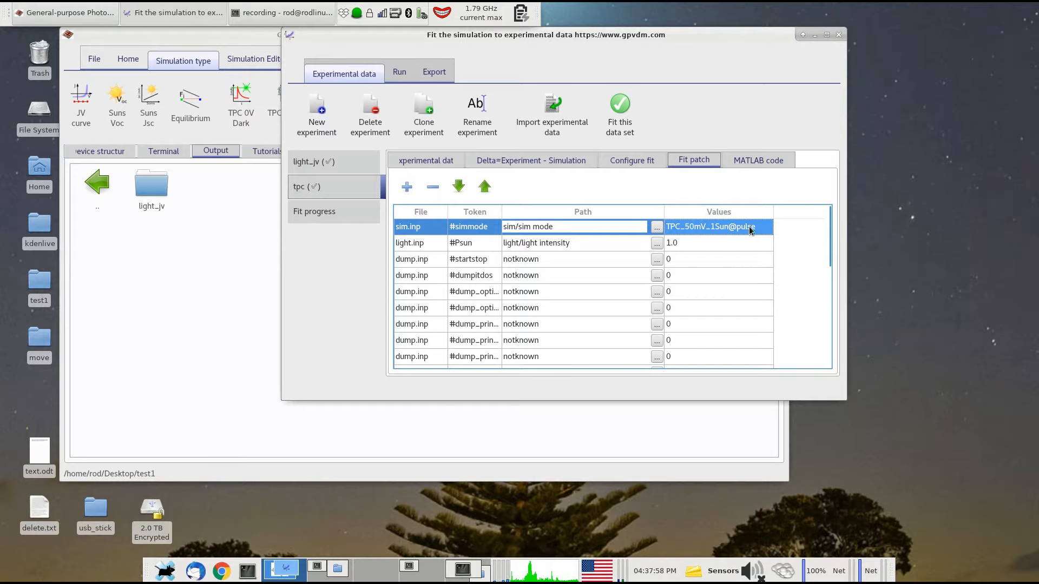
{"action": "left_click", "coordinate": [522, 162]}
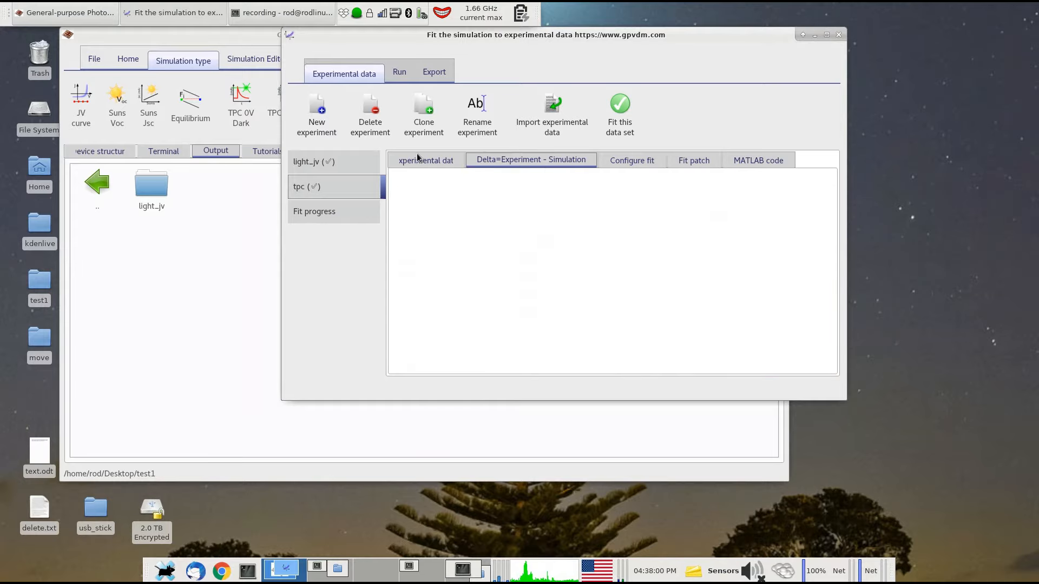
Step: Run one fit iteration and compare the simulated and experimental curves of tpc in the delta plot
{"action": "left_click", "coordinate": [337, 164]}
{"action": "left_click", "coordinate": [393, 74]}
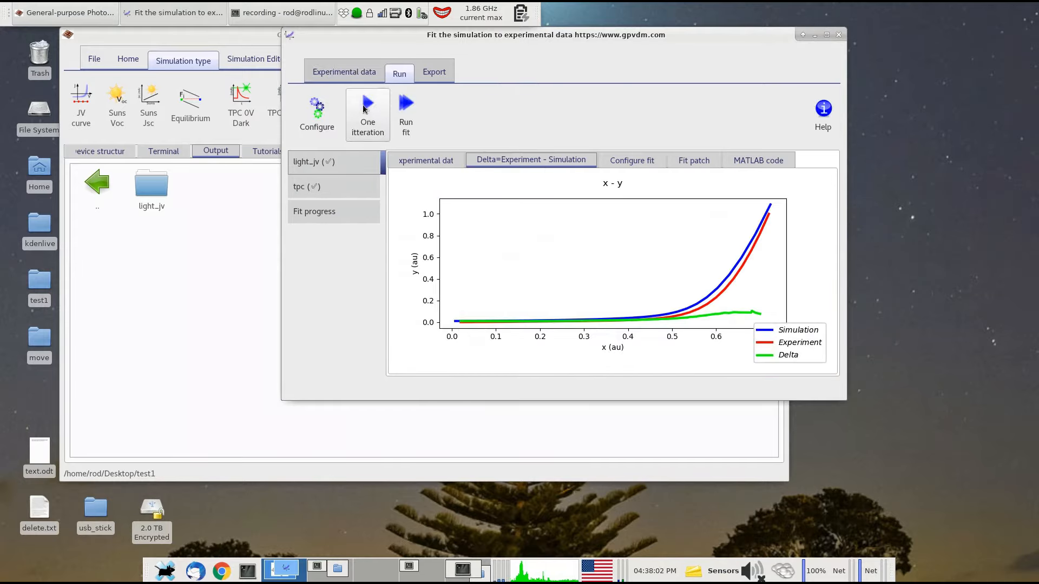
{"action": "left_click", "coordinate": [368, 111]}
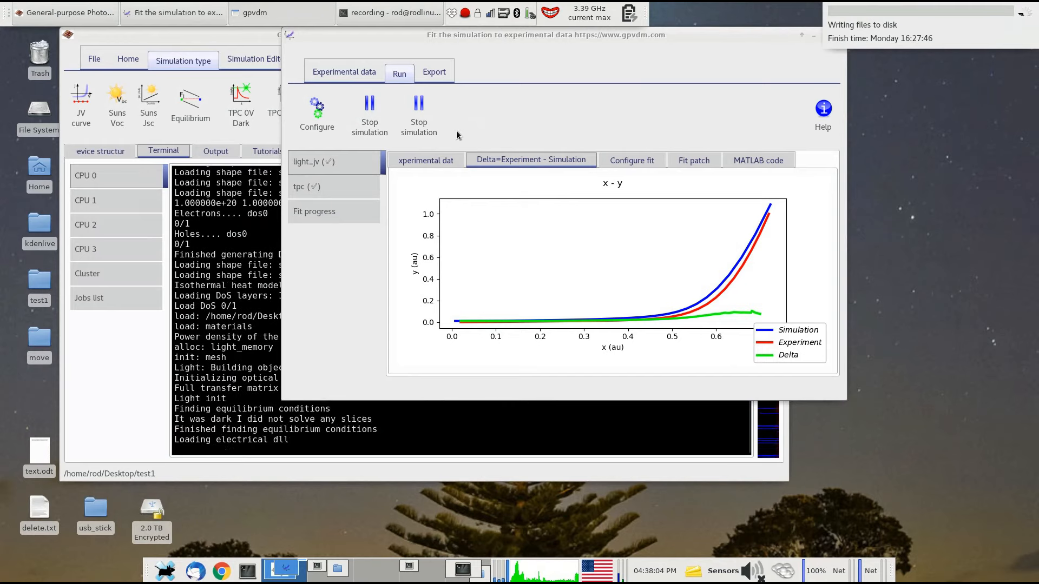
{"action": "left_click", "coordinate": [363, 189]}
{"action": "left_click", "coordinate": [548, 162]}
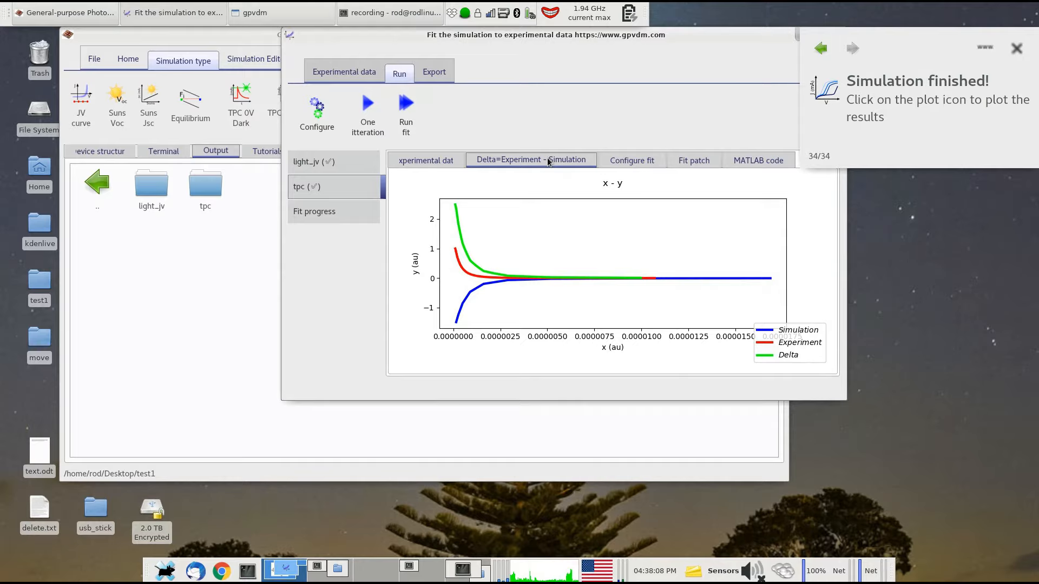
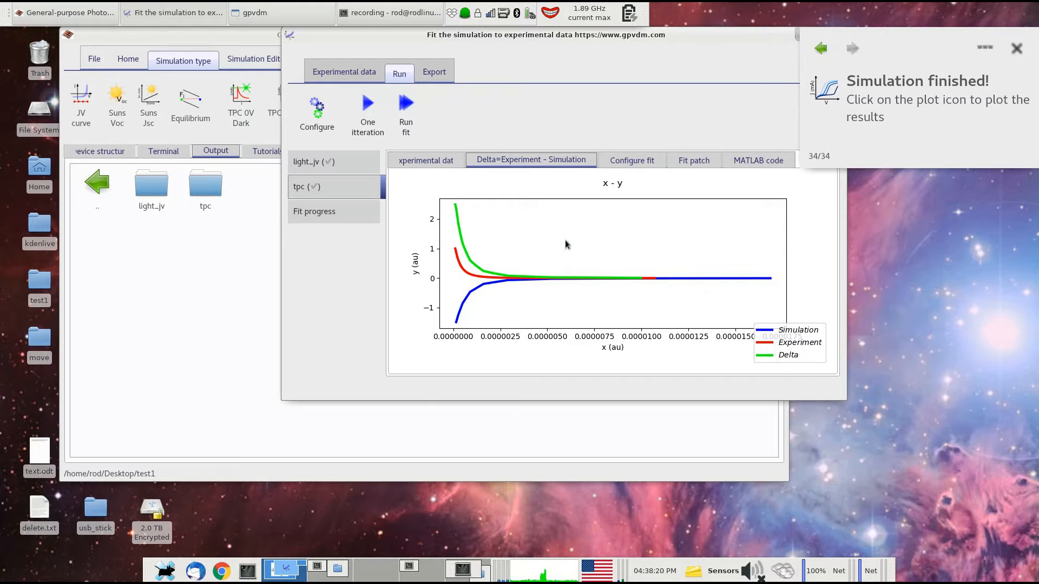
{"action": "left_click", "coordinate": [1015, 50]}
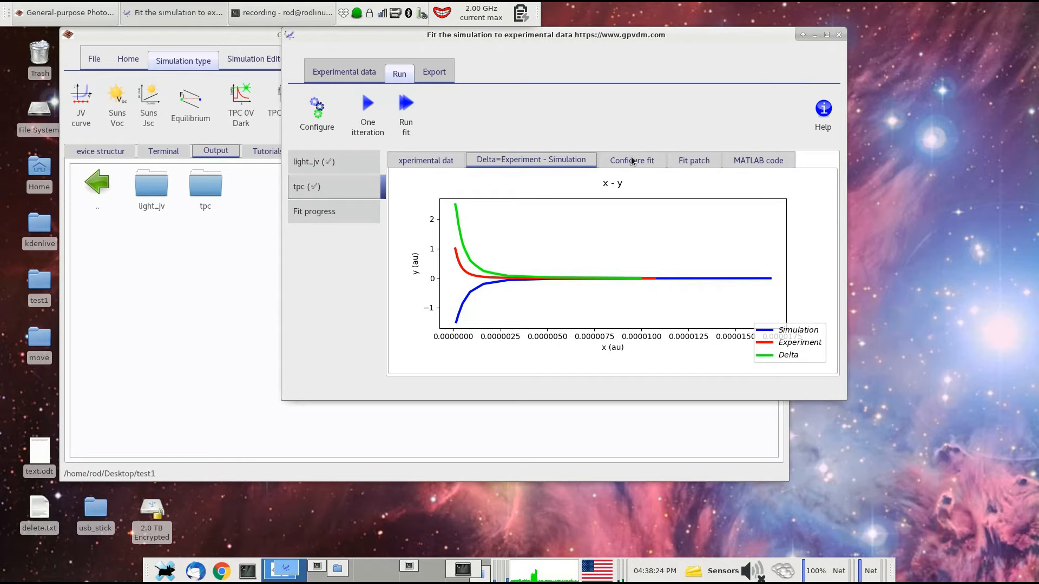
Step: Switch to the terminal, change to the Desktop's calibrate directory and list its data files
{"action": "left_click", "coordinate": [281, 12]}
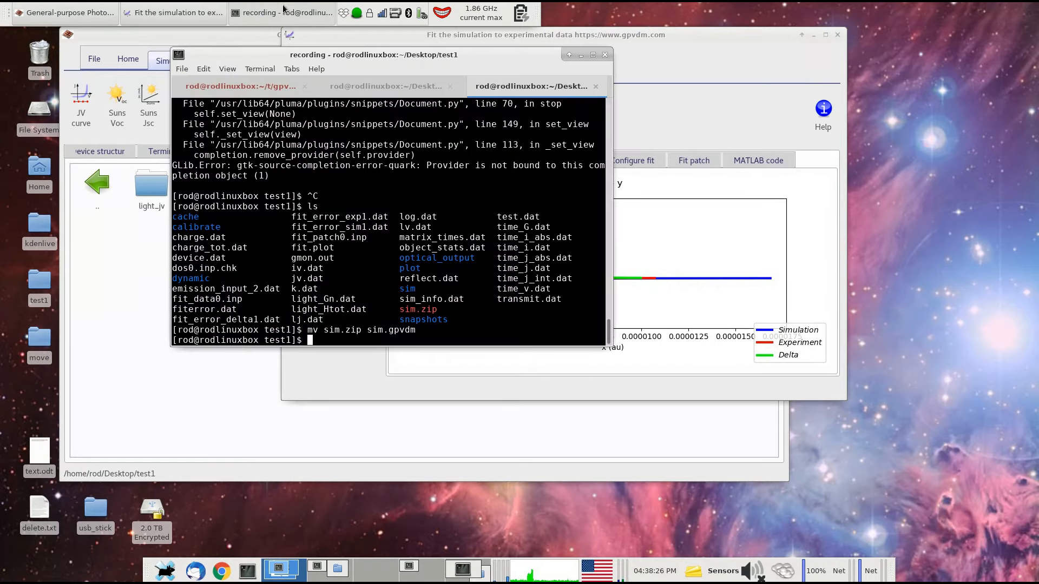
{"action": "left_click", "coordinate": [395, 88]}
{"action": "left_click", "coordinate": [535, 87]}
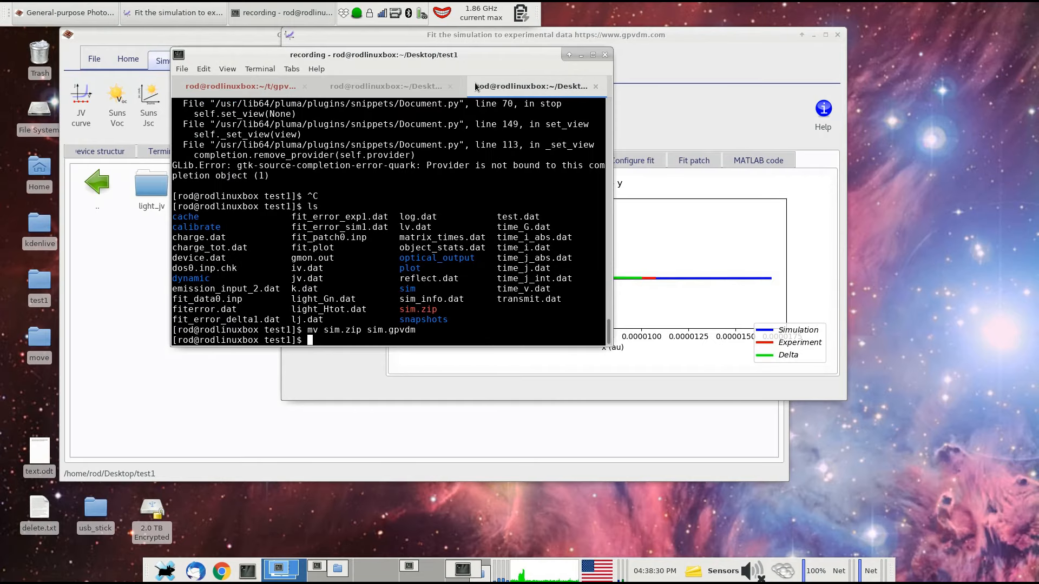
{"action": "type", "text": "cd .."}
{"action": "key", "text": "Return"}
{"action": "type", "text": "cd calibr"}
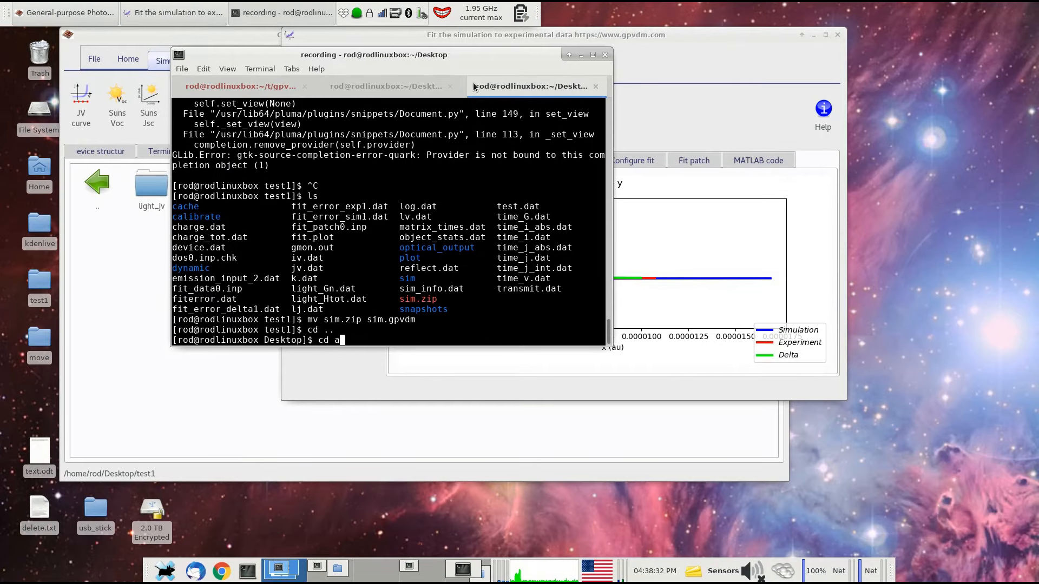
{"action": "type", "text": "a"}
{"action": "key", "text": "Tab"}
{"action": "key", "text": "Return"}
{"action": "type", "text": "ls"}
{"action": "key", "text": "Return"}
{"action": "type", "text": "xd"}
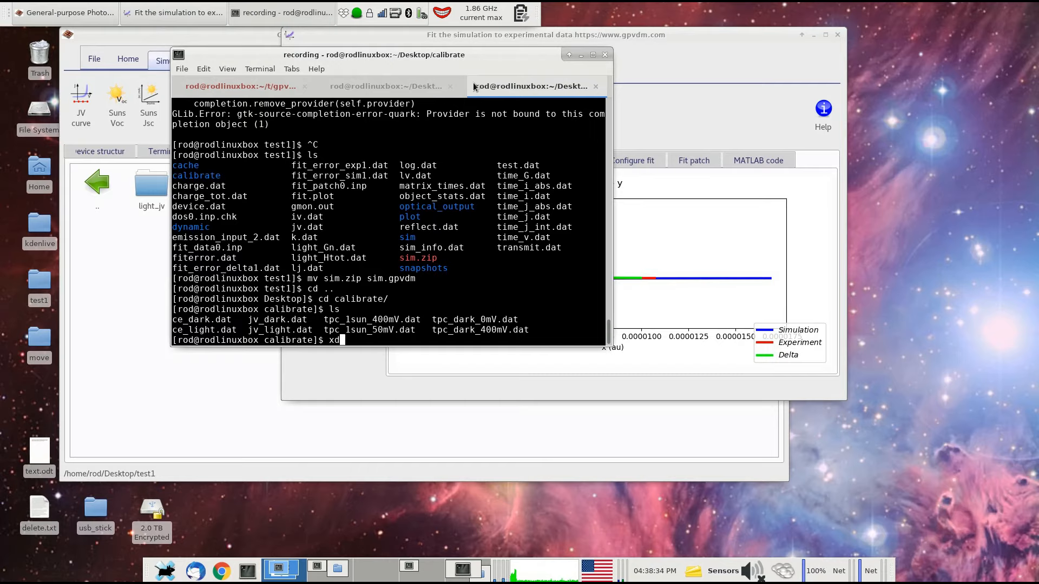
{"action": "key", "text": "ctrl+c"}
Step: Plot tpc_1sun_50mV.dat in gnuplot using ($1*1e9):($2), with logarithmic scales on both axes
{"action": "type", "text": "gnuplot"}
{"action": "key", "text": "Return"}
{"action": "type", "text": "plot 'tpc_1sun_50mV.dat' using ($1*1e9):($2)"}
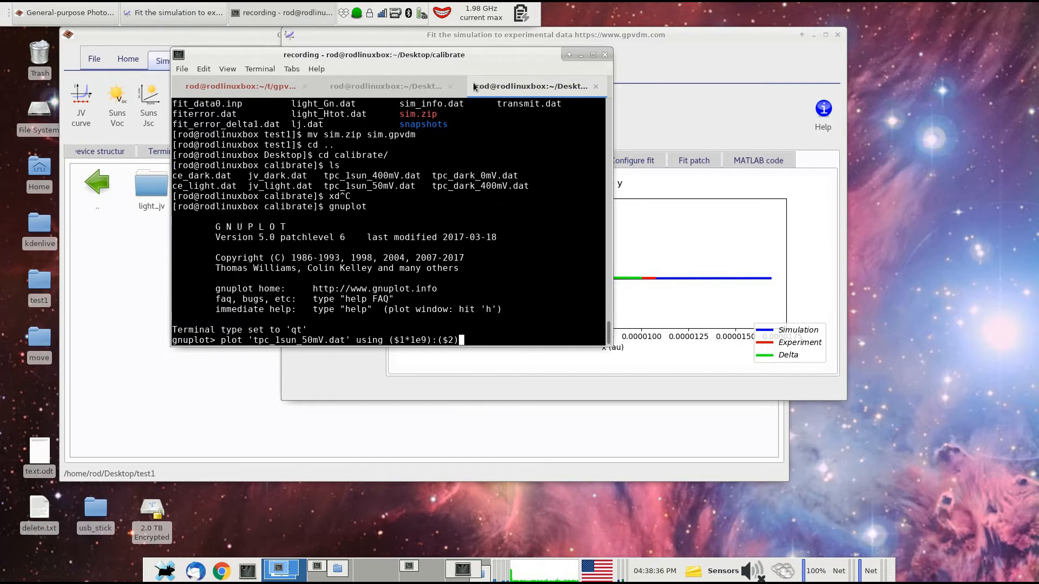
{"action": "key", "text": "Return"}
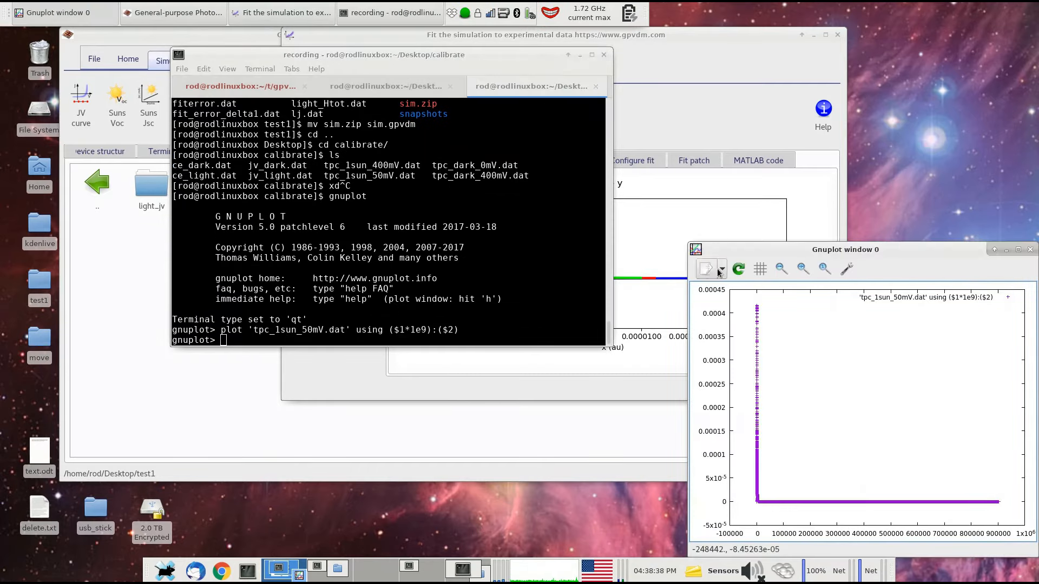
{"action": "key", "text": "l"}
{"action": "key", "text": "L"}
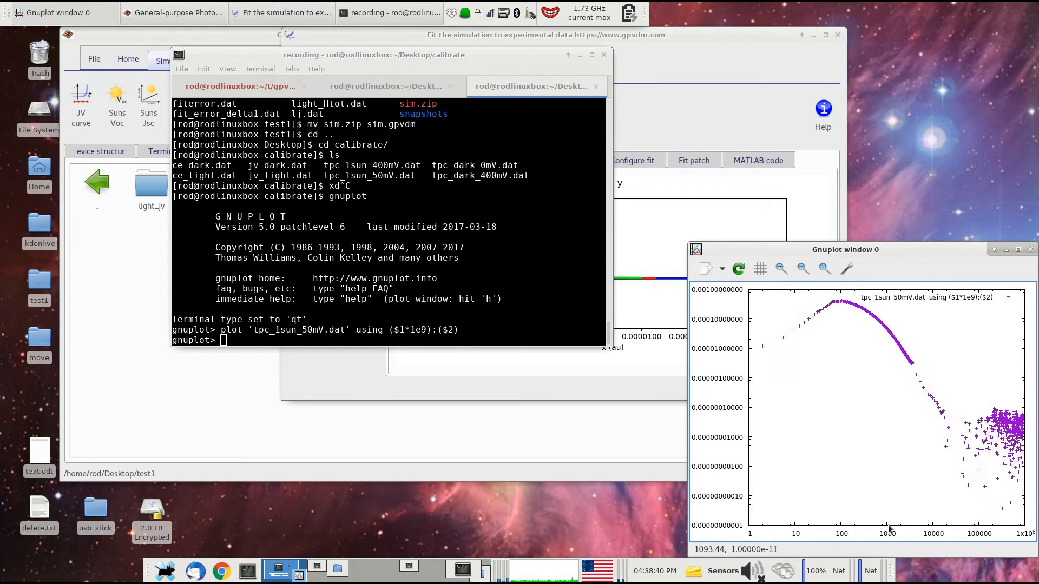
Step: Arrange the gnuplot, terminal and fit windows so both the measured data plot and the delta plot are visible
{"action": "left_click_drag", "start_coordinate": [872, 251], "coordinate": [844, 26]}
{"action": "left_click_drag", "start_coordinate": [544, 54], "coordinate": [373, 54]}
{"action": "left_click", "coordinate": [563, 38]}
{"action": "left_click_drag", "start_coordinate": [563, 38], "coordinate": [445, 38]}
{"action": "left_click", "coordinate": [718, 154]}
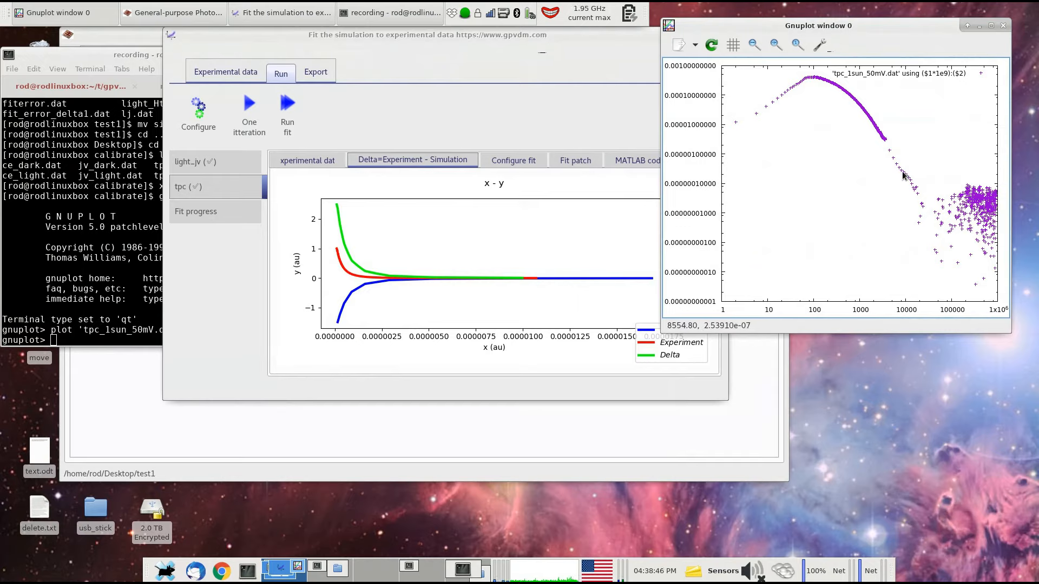
Step: Enable inversion of the simulated y data for tpc, run one fit iteration and view the delta plot
{"action": "left_click", "coordinate": [527, 162]}
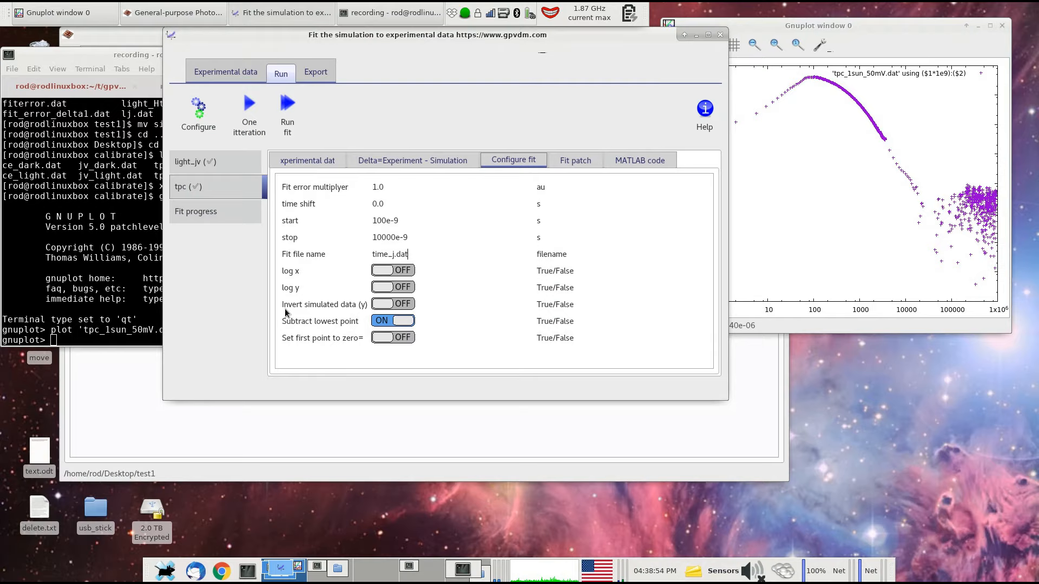
{"action": "left_click", "coordinate": [381, 307]}
{"action": "left_click", "coordinate": [249, 111]}
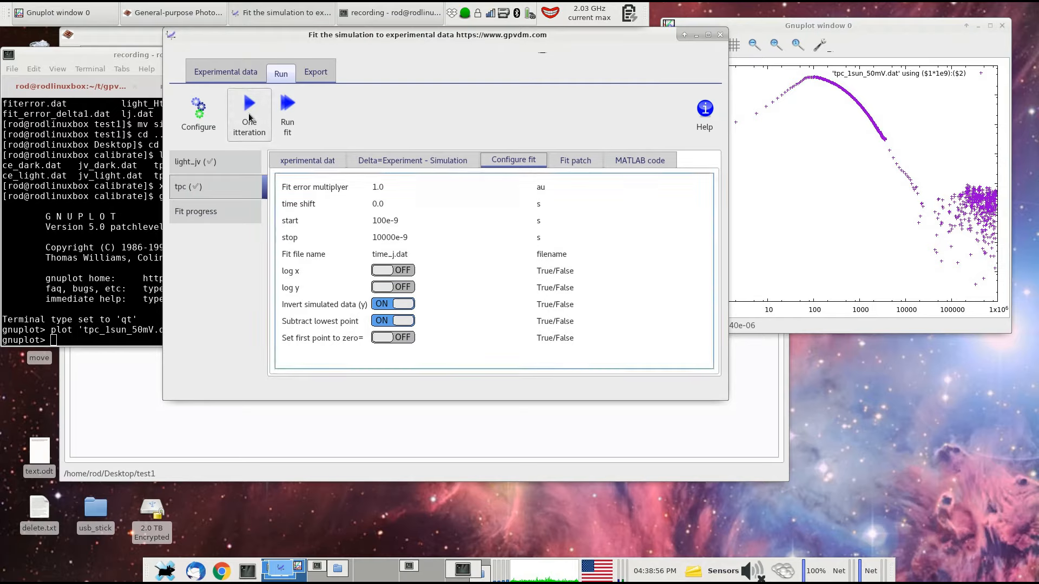
{"action": "left_click", "coordinate": [388, 160]}
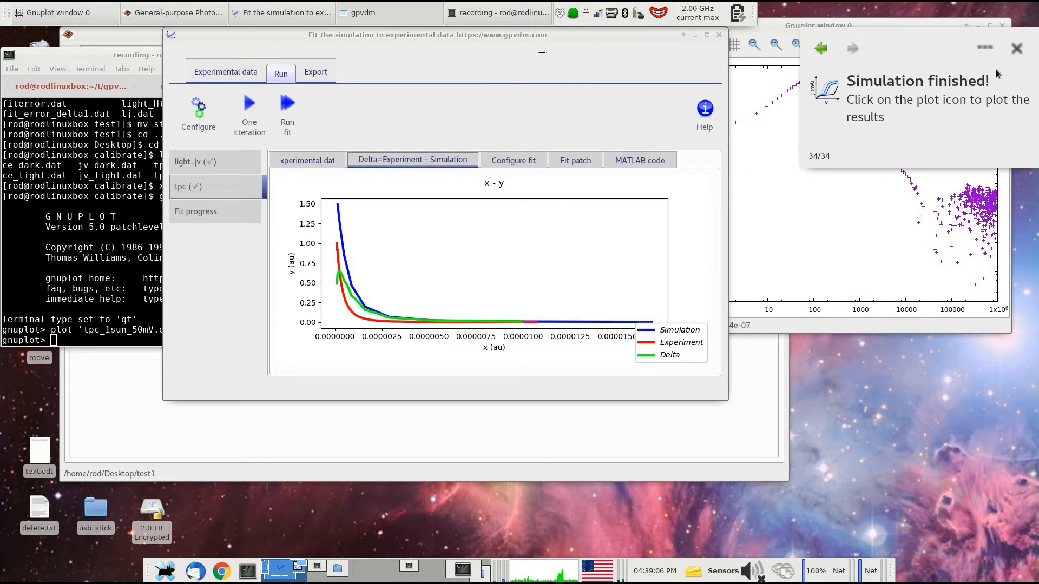
{"action": "left_click", "coordinate": [1016, 48]}
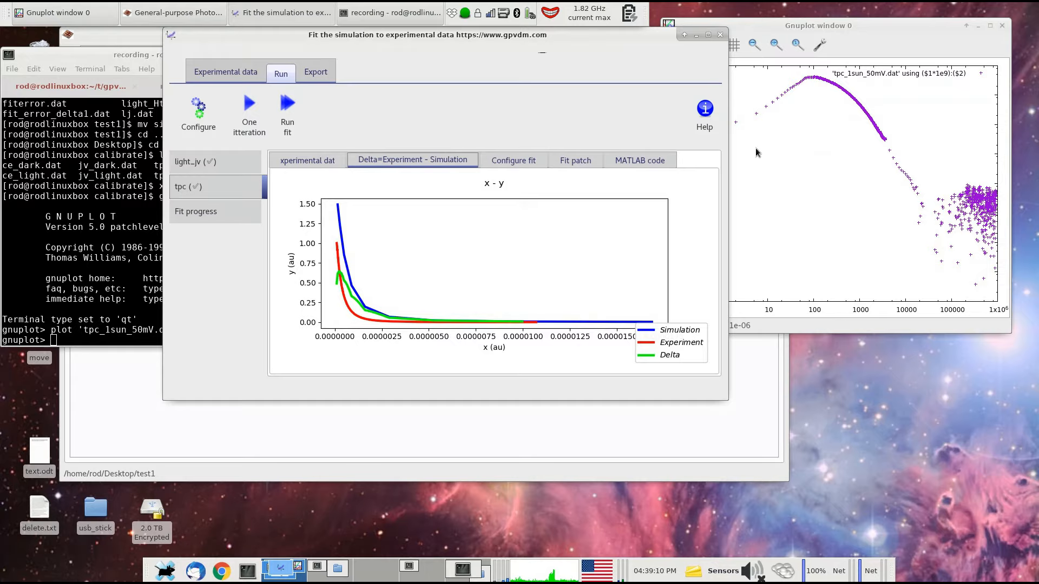
Step: Enable log y for the tpc fit, rerun one iteration and view the delta plot
{"action": "left_click", "coordinate": [521, 162]}
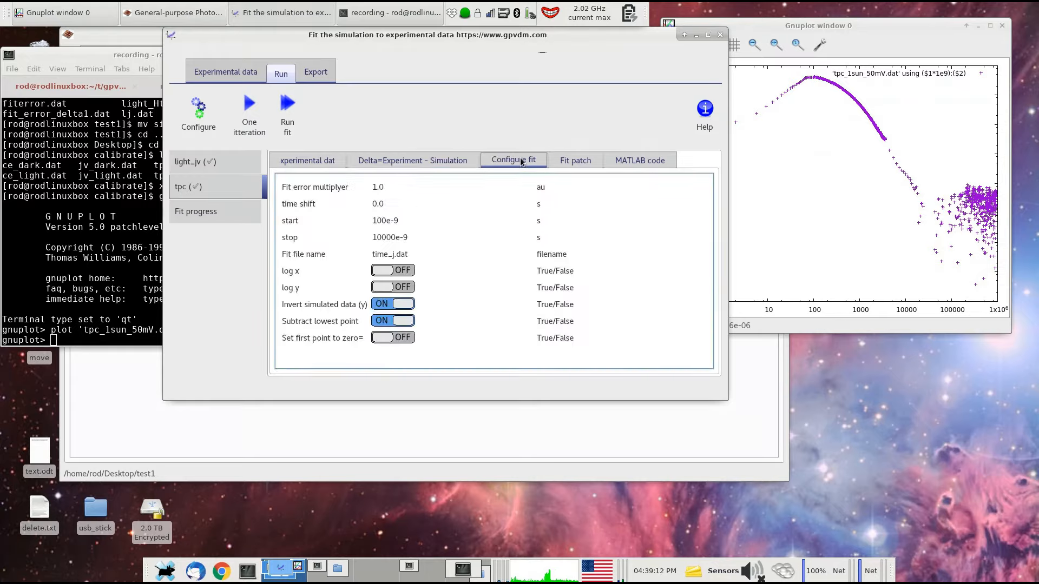
{"action": "left_click", "coordinate": [390, 287]}
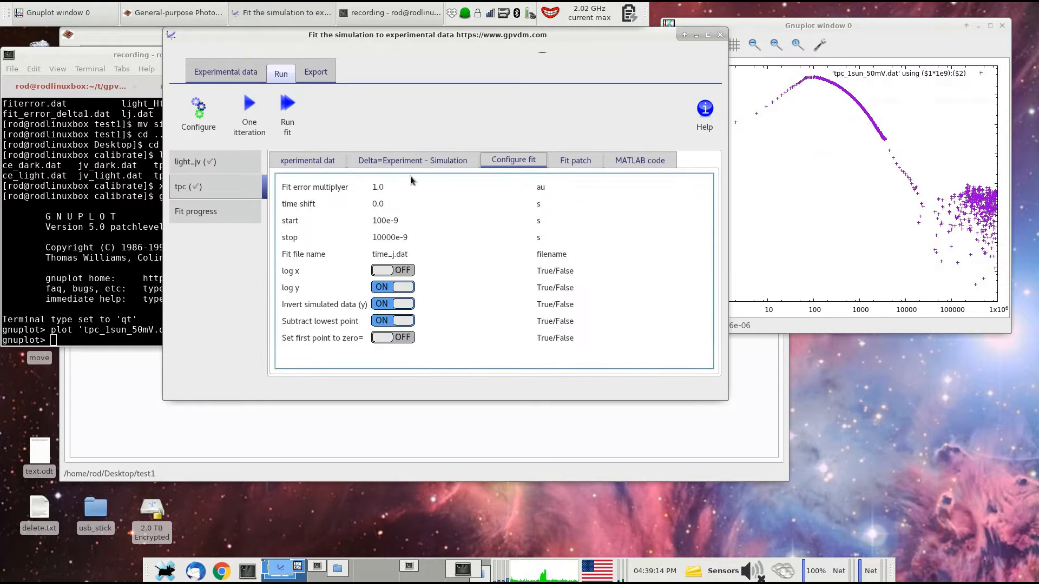
{"action": "left_click", "coordinate": [413, 160]}
{"action": "left_click", "coordinate": [249, 109]}
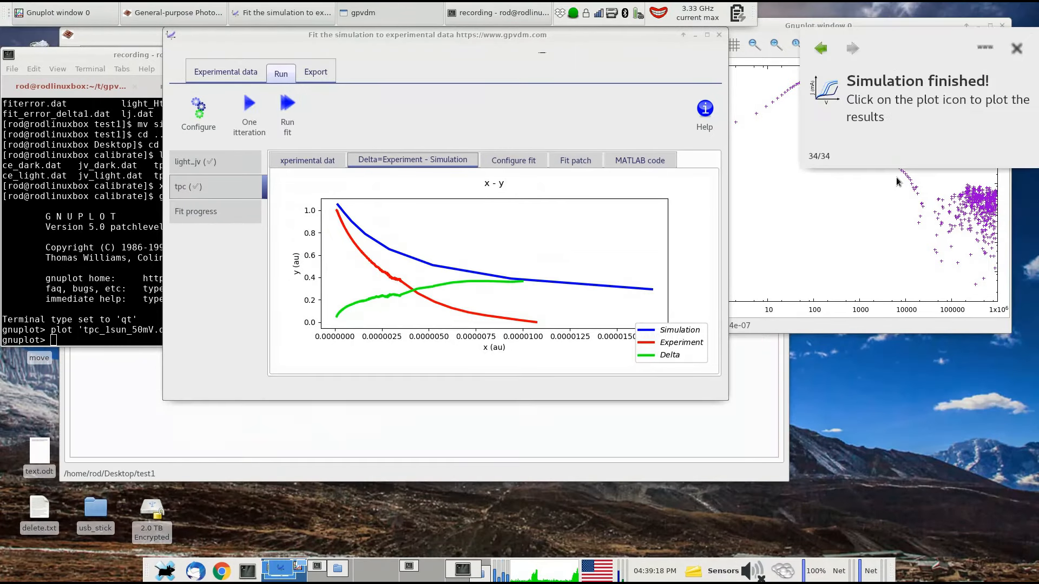
{"action": "left_click", "coordinate": [1017, 49]}
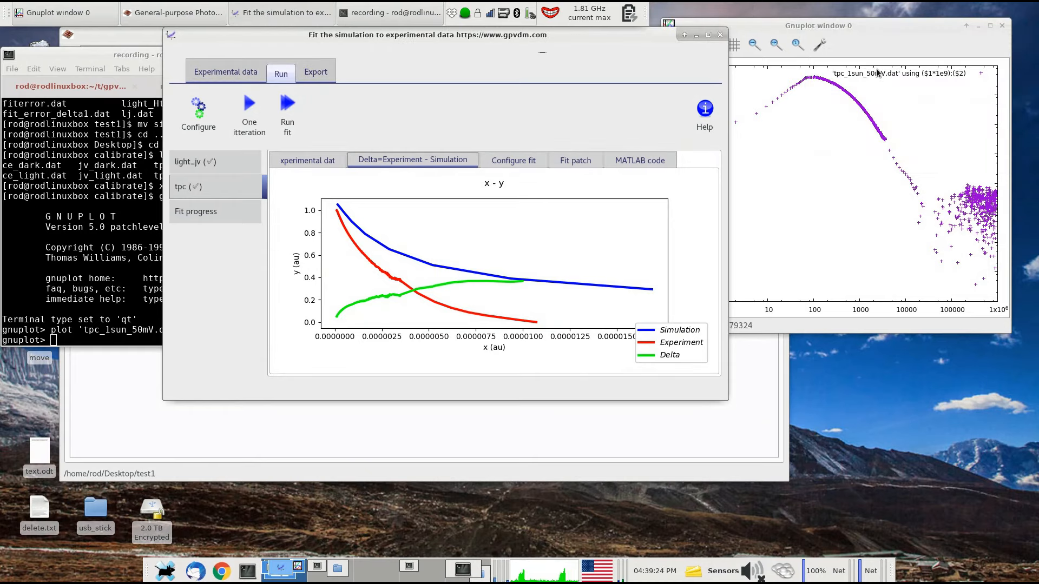
Step: Compare the measured transient in gnuplot on linear and logarithmic scales, returning to log-log axes
{"action": "left_click_drag", "start_coordinate": [872, 28], "coordinate": [861, 29]}
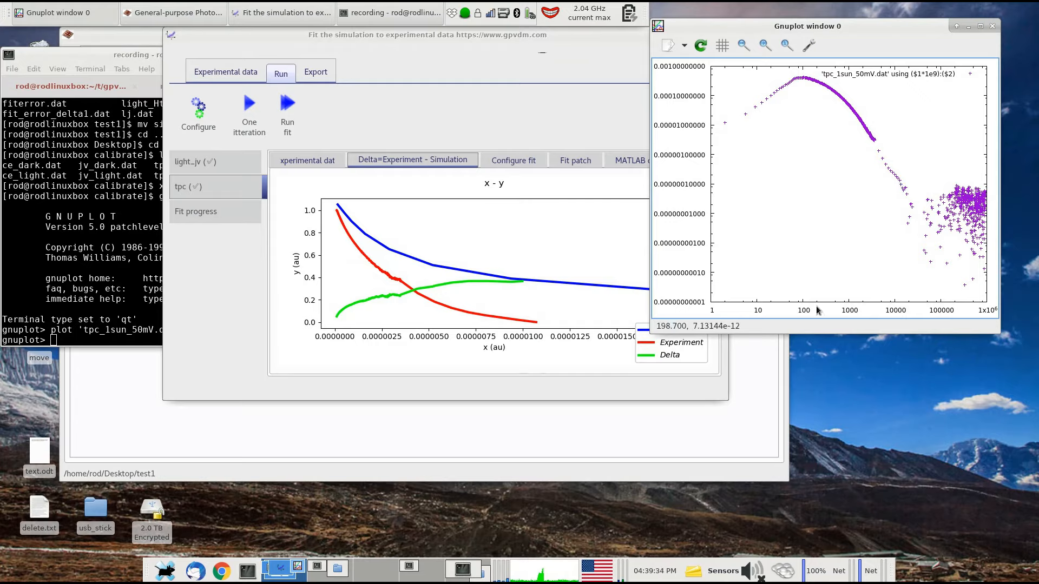
{"action": "key", "text": "l"}
{"action": "key", "text": "l"}
{"action": "key", "text": "l"}
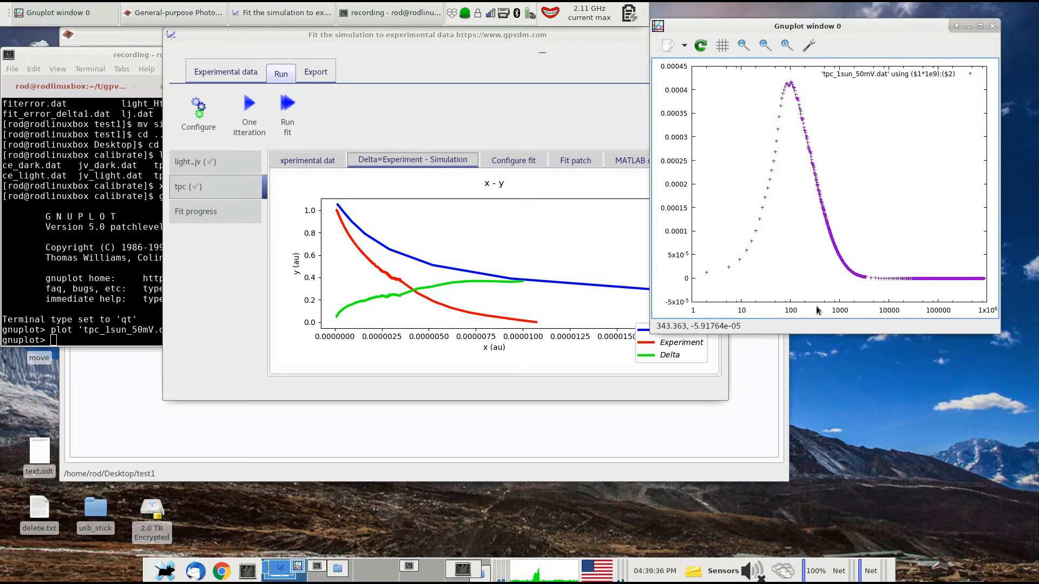
{"action": "key", "text": "l"}
{"action": "key", "text": "l"}
{"action": "key", "text": "l"}
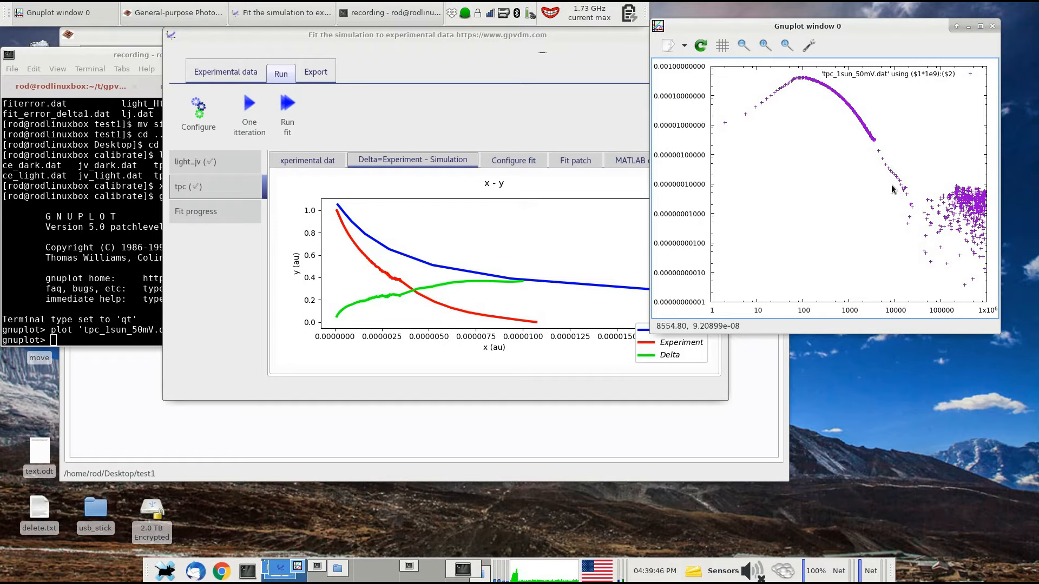
Step: Enable log x for the tpc fit, rerun one iteration and view the delta plot
{"action": "left_click", "coordinate": [532, 163]}
{"action": "left_click", "coordinate": [381, 275]}
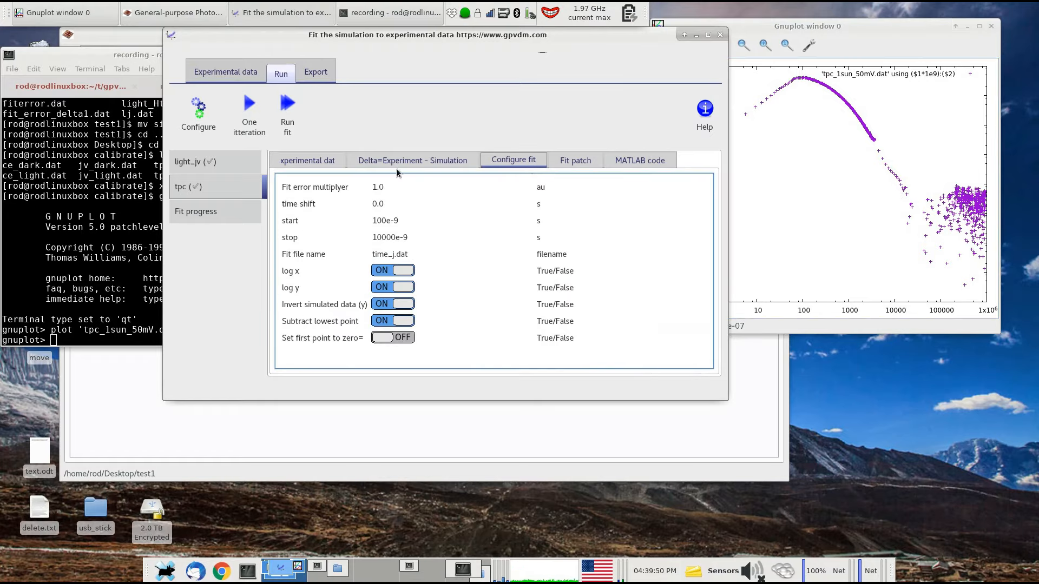
{"action": "left_click", "coordinate": [396, 163]}
{"action": "left_click", "coordinate": [249, 120]}
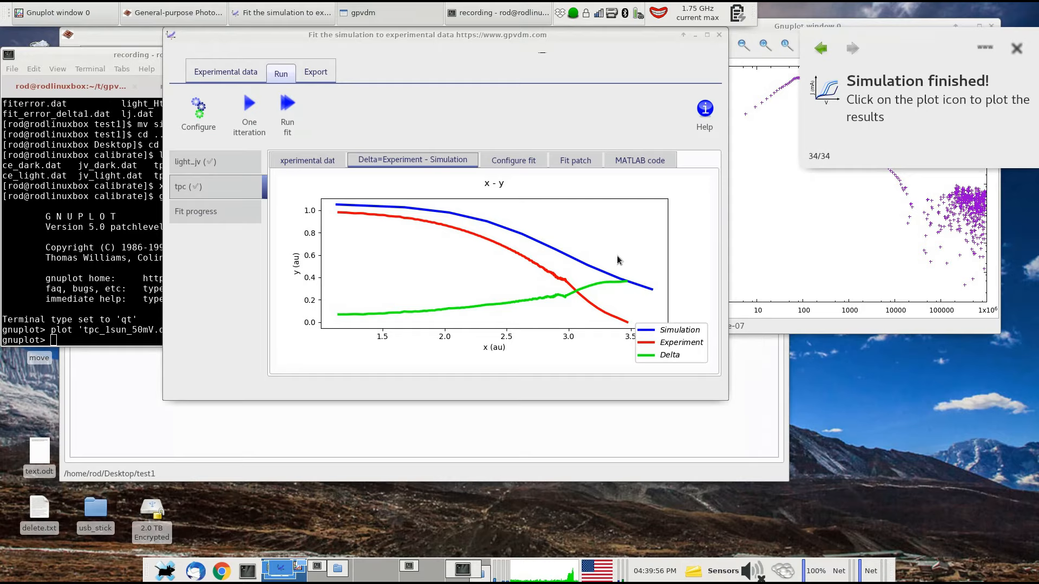
{"action": "left_click", "coordinate": [1022, 51]}
Step: Check the light_jv delta plot, return to tpc and run another fit iteration
{"action": "left_click", "coordinate": [223, 158]}
{"action": "left_click", "coordinate": [221, 187]}
{"action": "mouse_move", "coordinate": [323, 34]}
{"action": "left_mouse_down"}
{"action": "mouse_move", "coordinate": [524, 34]}
{"action": "mouse_move", "coordinate": [328, 33]}
{"action": "left_mouse_up"}
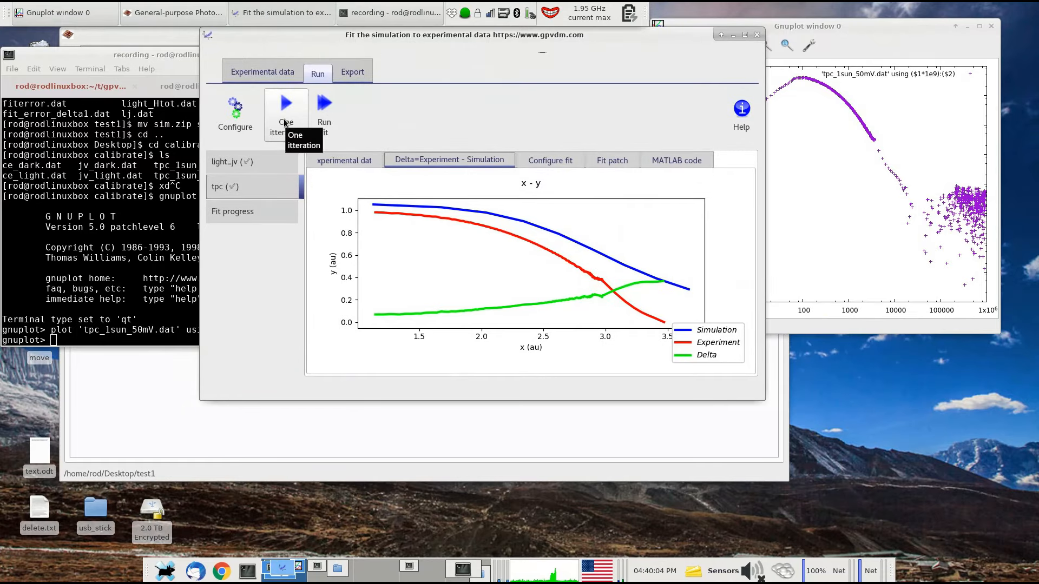
{"action": "left_click", "coordinate": [285, 123]}
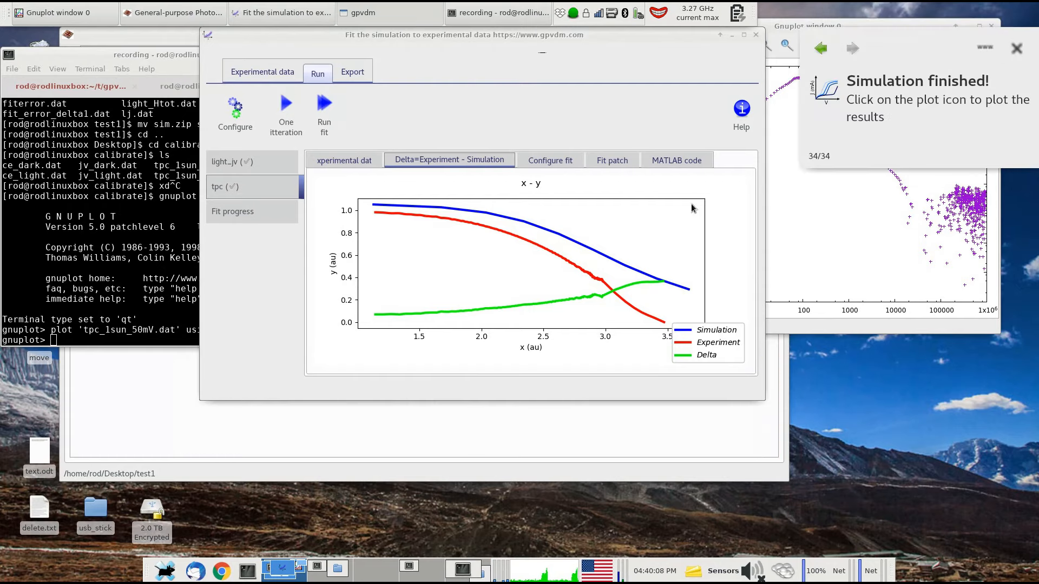
Step: Dismiss the simulation notification and review the tpc data set's fit settings and its experiment-minus-simulation plot
{"action": "left_click", "coordinate": [1016, 48]}
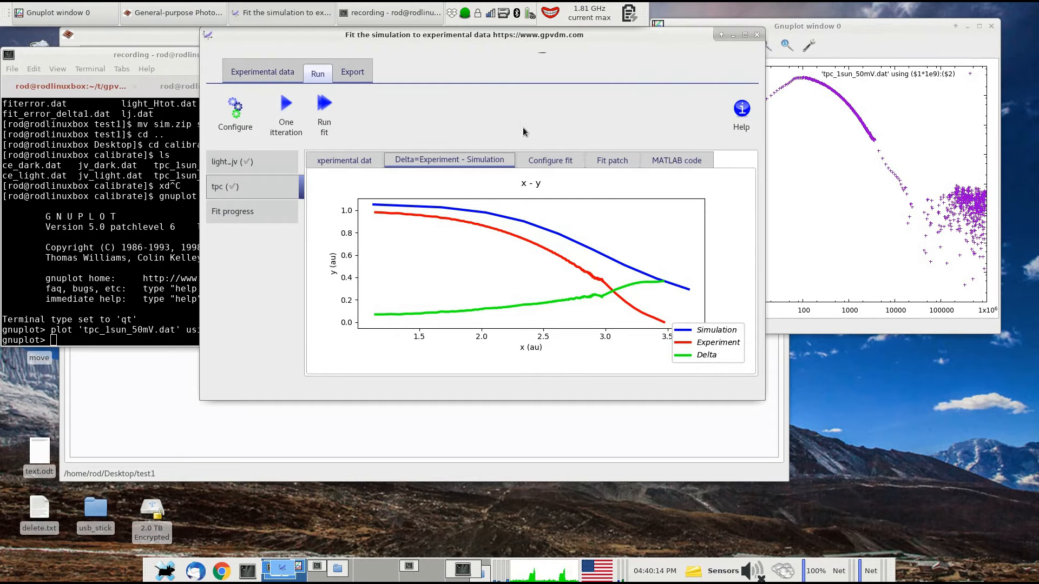
{"action": "left_click", "coordinate": [541, 170]}
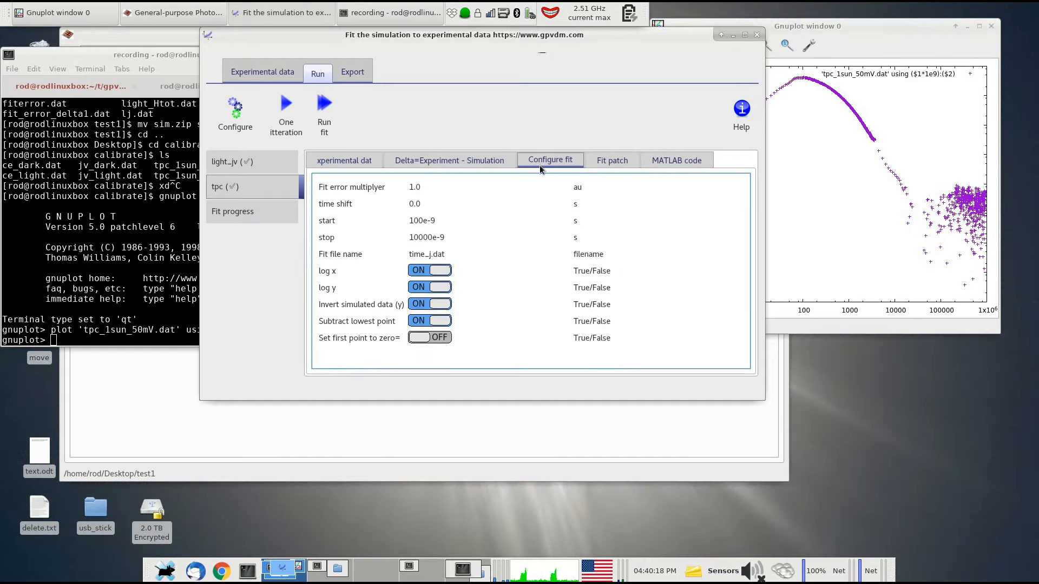
{"action": "left_click", "coordinate": [494, 161]}
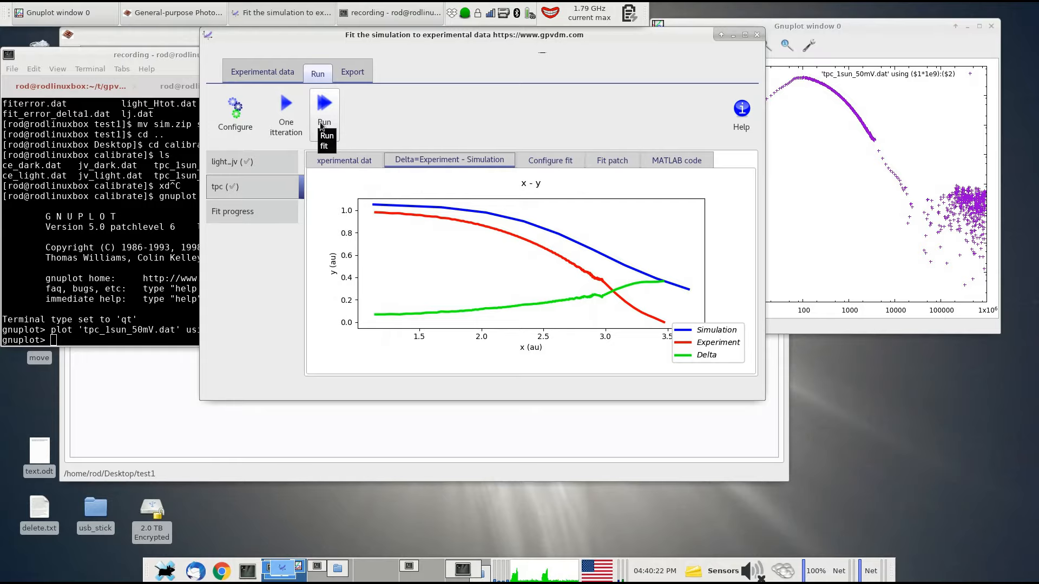
Step: Open the fit configuration's list of duplicated variables and widen its columns so the tokens and source paths are readable
{"action": "mouse_move", "coordinate": [346, 36]}
{"action": "left_mouse_down"}
{"action": "mouse_move", "coordinate": [415, 37]}
{"action": "mouse_move", "coordinate": [366, 36]}
{"action": "left_mouse_up"}
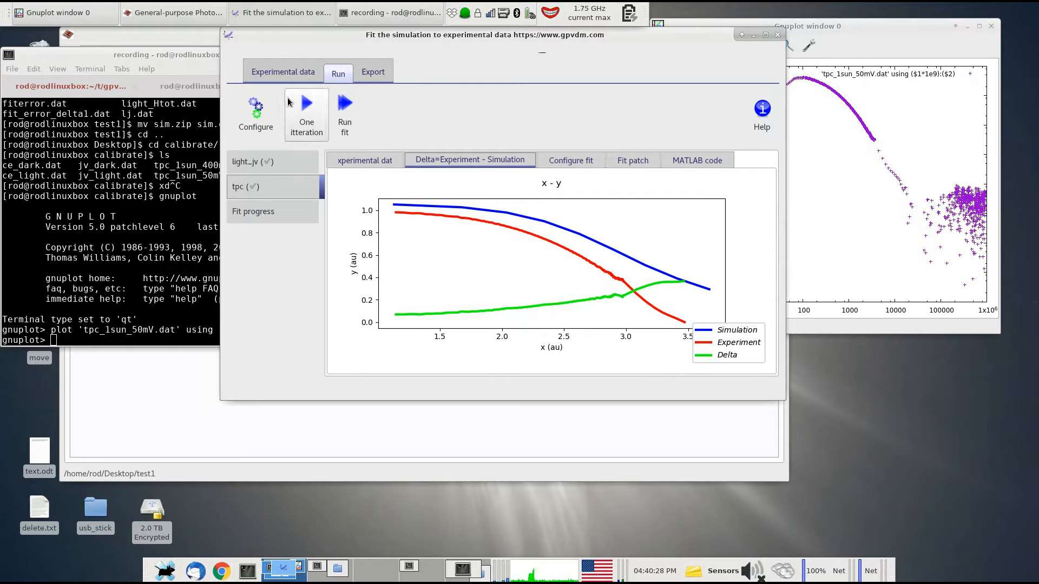
{"action": "left_click", "coordinate": [264, 120]}
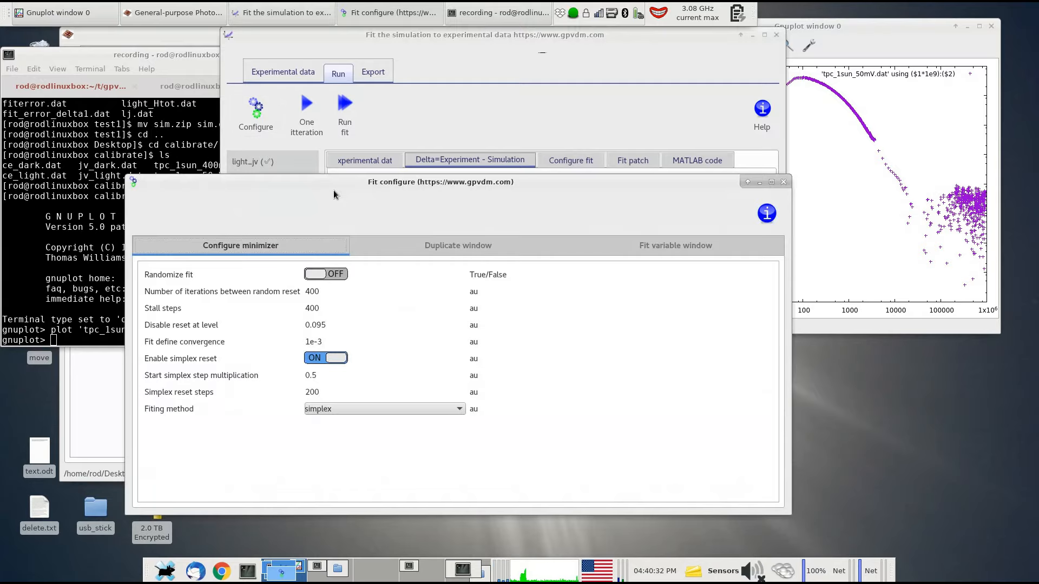
{"action": "left_click_drag", "start_coordinate": [332, 184], "coordinate": [417, 125]}
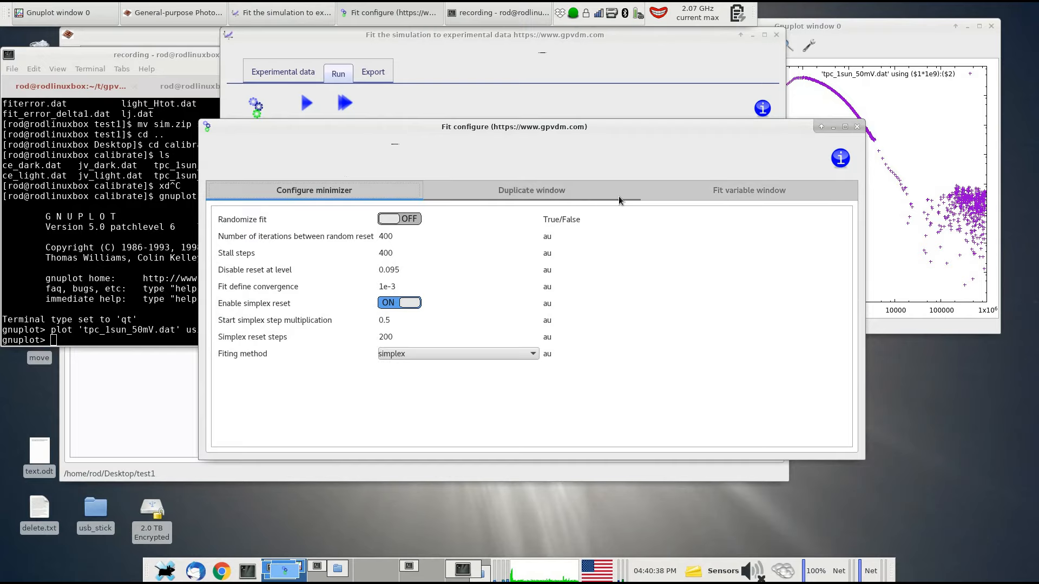
{"action": "left_click", "coordinate": [619, 196]}
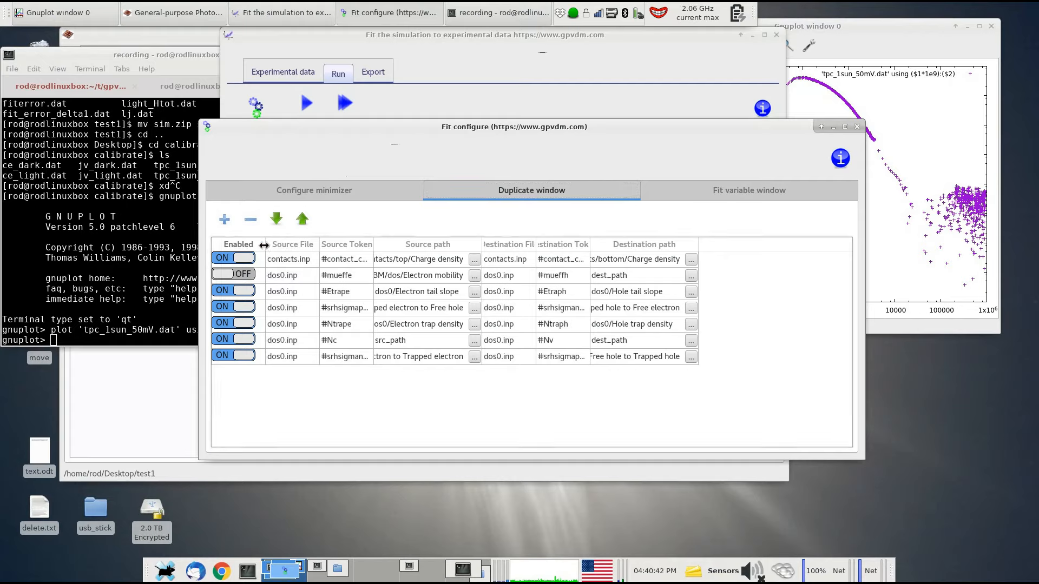
{"action": "left_click_drag", "start_coordinate": [263, 245], "coordinate": [291, 244]}
{"action": "left_click_drag", "start_coordinate": [400, 244], "coordinate": [431, 244]}
{"action": "left_click_drag", "start_coordinate": [540, 242], "coordinate": [618, 241]}
Step: Examine the source file entry of the #mueffe row and move the fit configuration window aside
{"action": "left_click", "coordinate": [356, 278]}
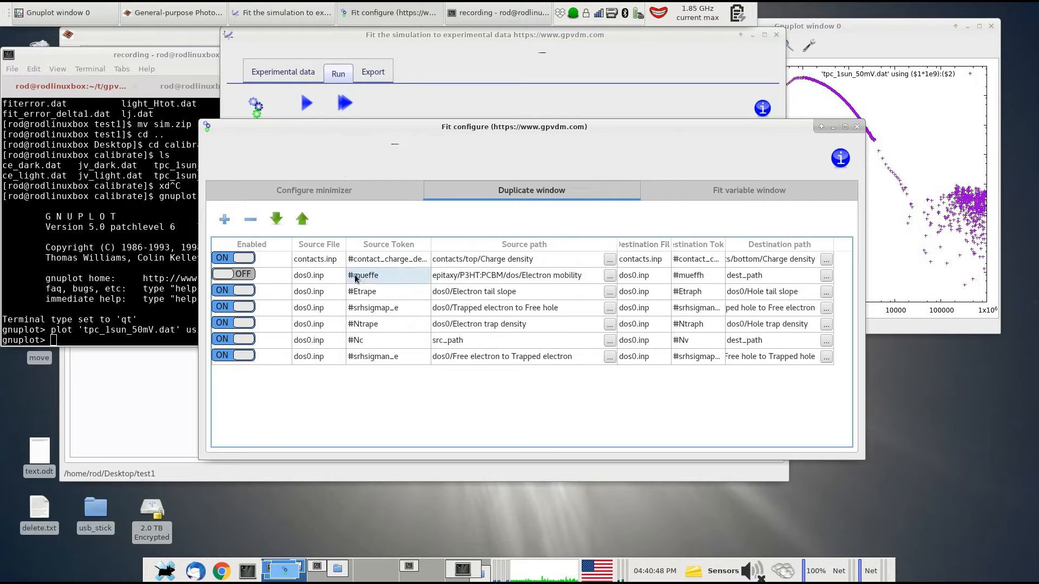
{"action": "left_click", "coordinate": [296, 277]}
{"action": "double_click", "coordinate": [296, 277]}
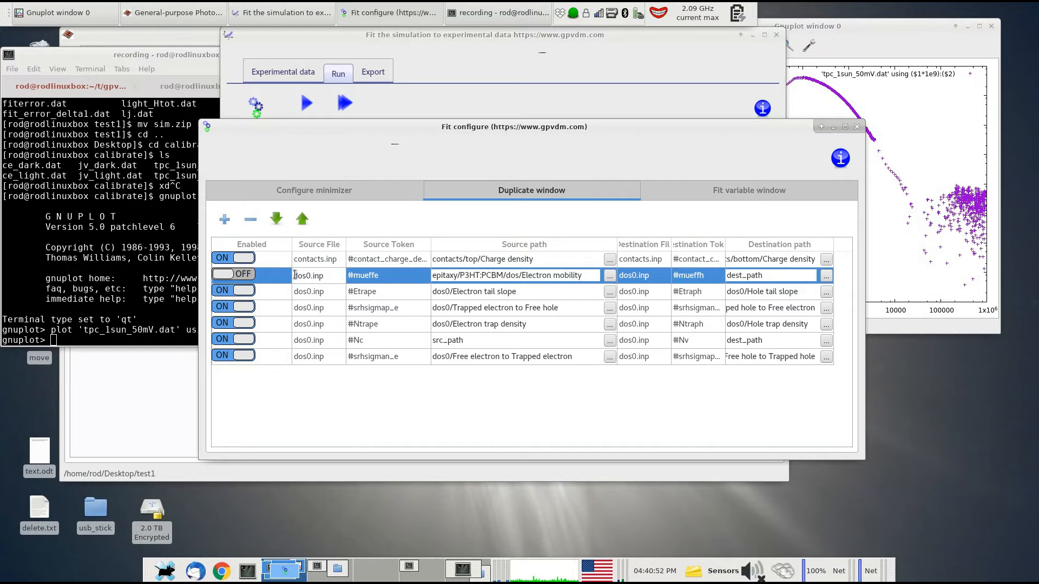
{"action": "left_click_drag", "start_coordinate": [301, 274], "coordinate": [332, 273]}
{"action": "left_click_drag", "start_coordinate": [320, 128], "coordinate": [423, 105]}
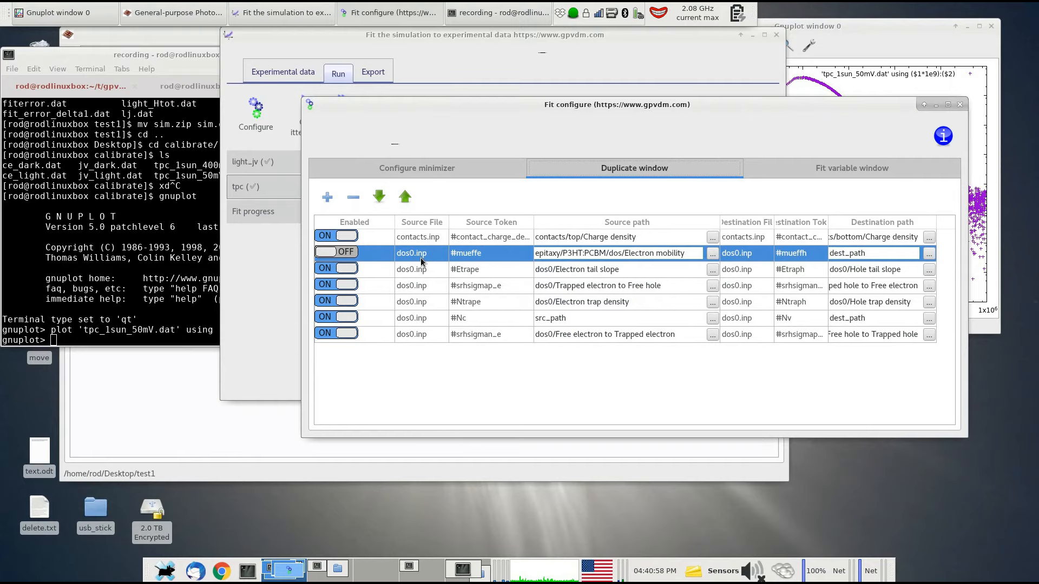
Step: Open the device structure's electrical parameter editor and place it for viewing the P3HT:PCBM parameters
{"action": "left_click", "coordinate": [173, 16]}
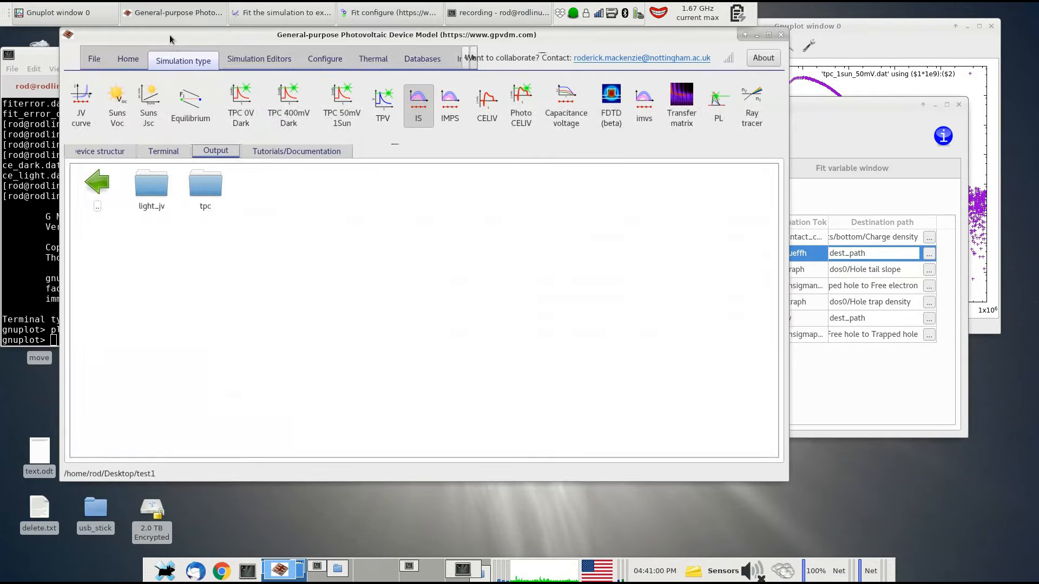
{"action": "left_click", "coordinate": [102, 151]}
{"action": "left_click", "coordinate": [90, 409]}
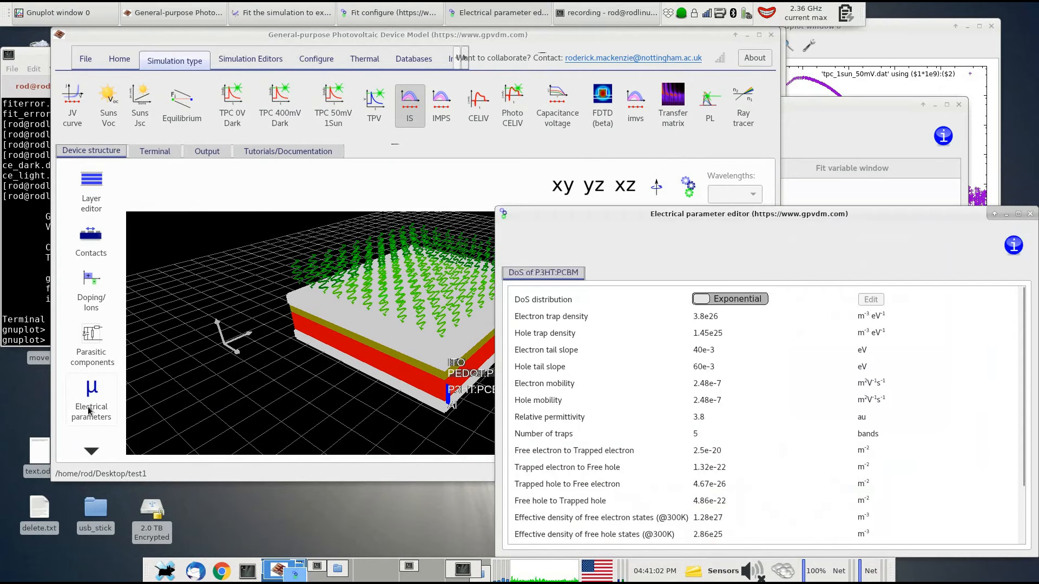
{"action": "left_click_drag", "start_coordinate": [550, 215], "coordinate": [147, 105]}
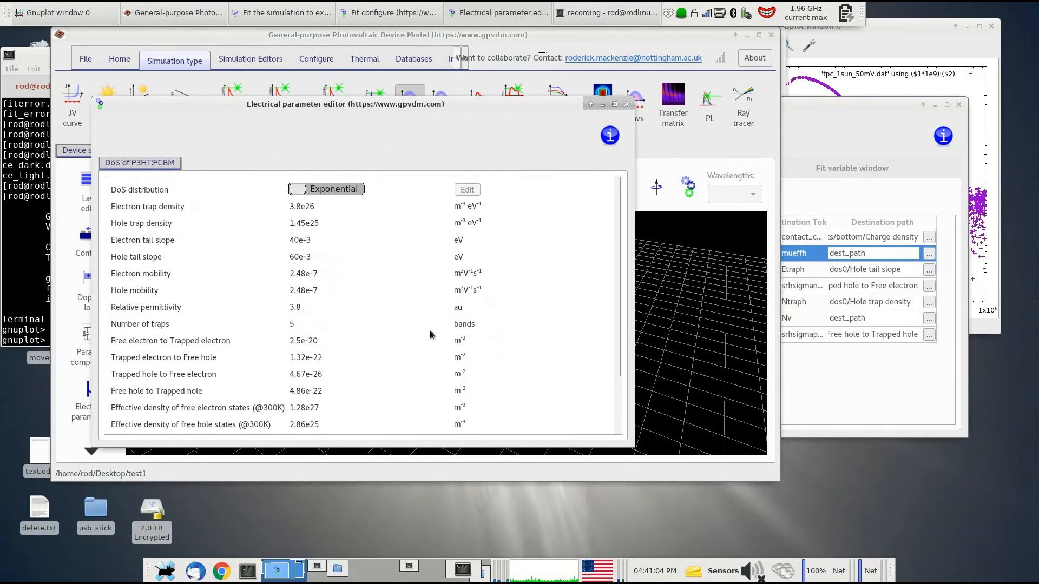
{"action": "left_click_drag", "start_coordinate": [264, 106], "coordinate": [297, 103]}
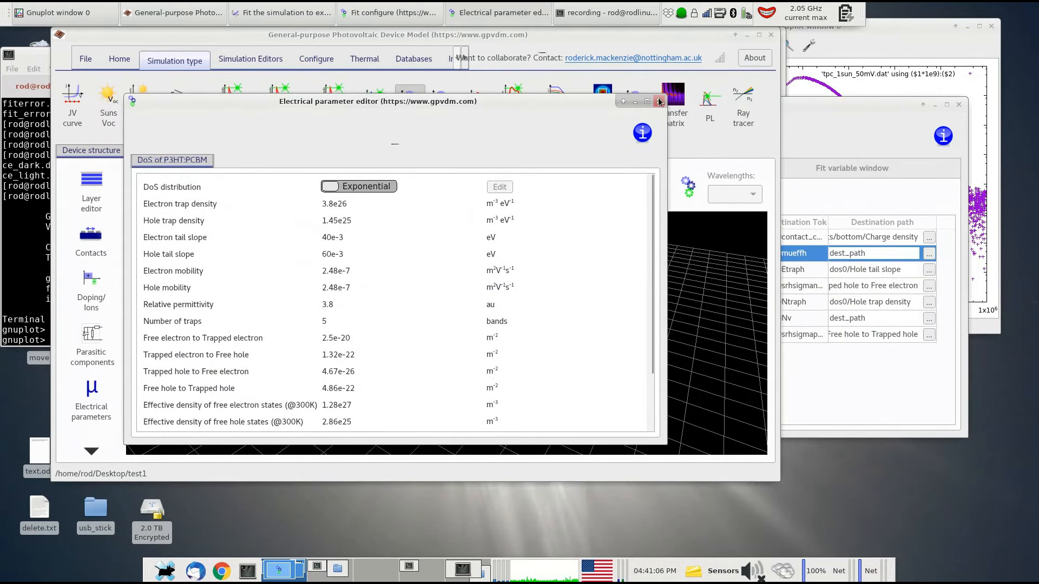
{"action": "left_click", "coordinate": [658, 101]}
{"action": "left_click", "coordinate": [93, 397]}
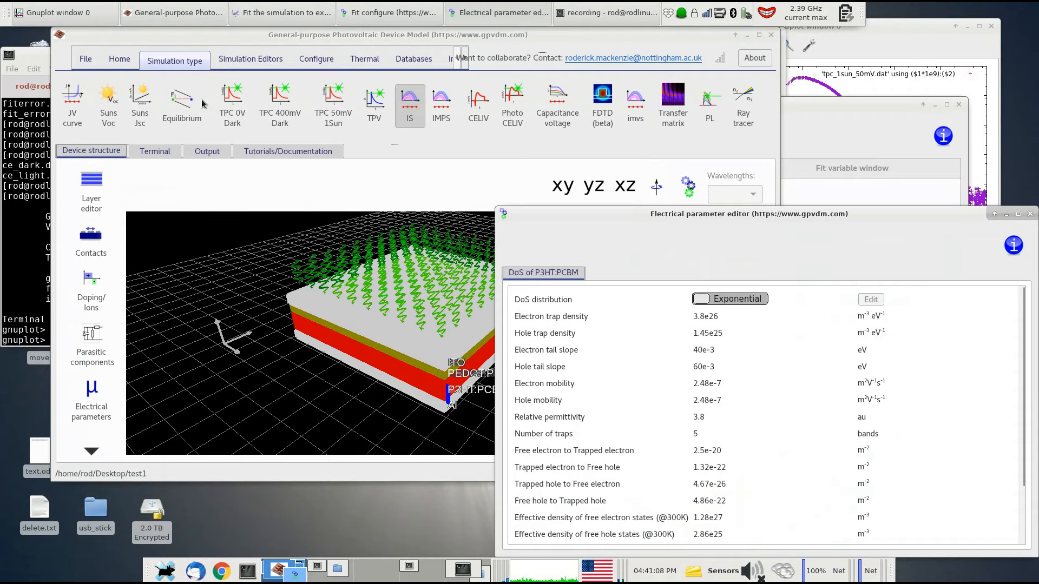
{"action": "left_click_drag", "start_coordinate": [621, 214], "coordinate": [213, 80]}
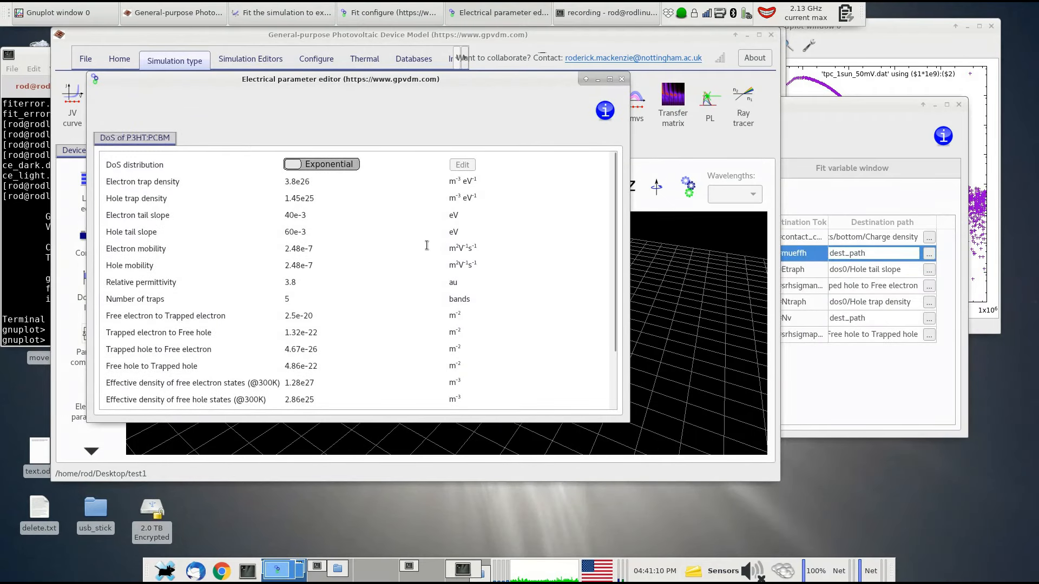
Step: Place the fit configuration beside the electrical parameters and examine the #mueffe row's source file, source token and destination token
{"action": "left_click", "coordinate": [855, 142]}
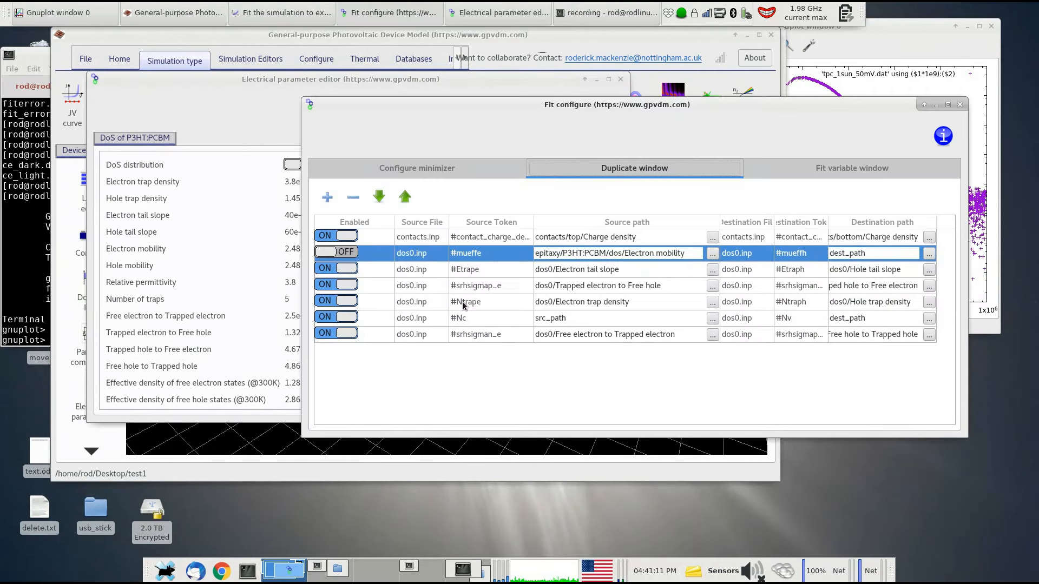
{"action": "left_click", "coordinate": [425, 255]}
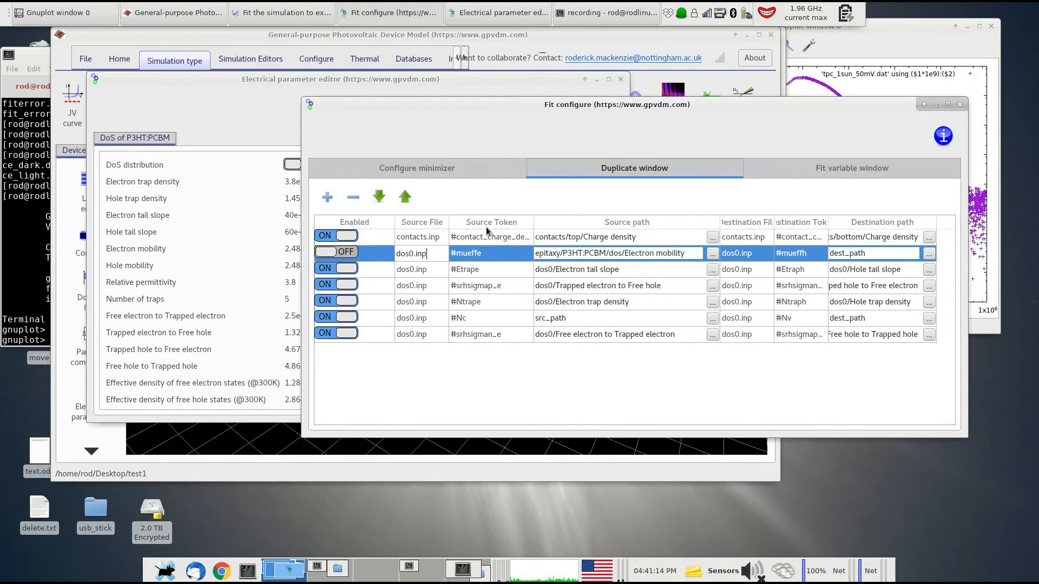
{"action": "left_click_drag", "start_coordinate": [496, 108], "coordinate": [583, 83]}
{"action": "left_click", "coordinate": [587, 231]}
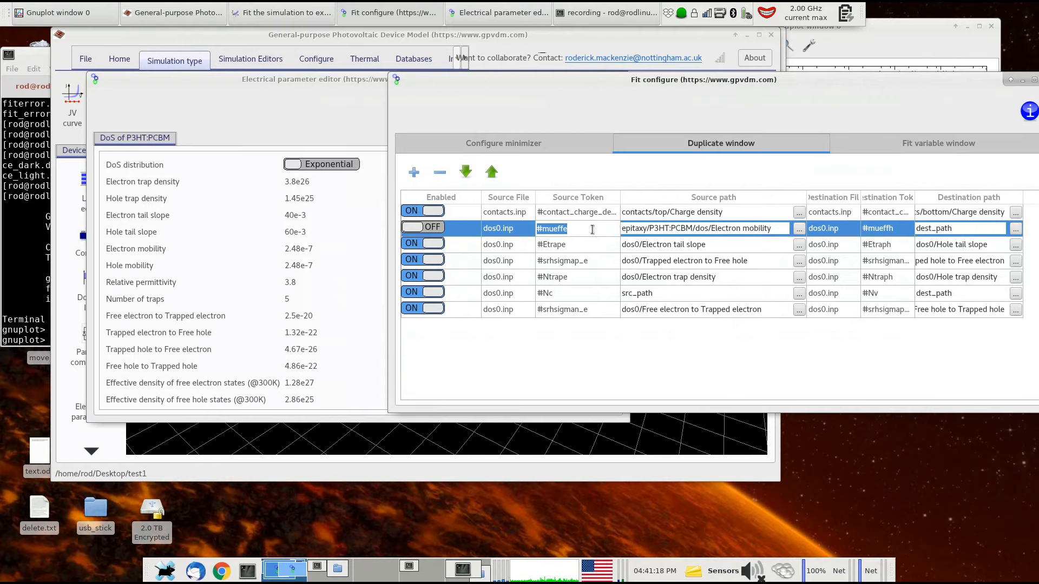
{"action": "left_click", "coordinate": [877, 233]}
{"action": "left_click_drag", "start_coordinate": [894, 229], "coordinate": [869, 229]}
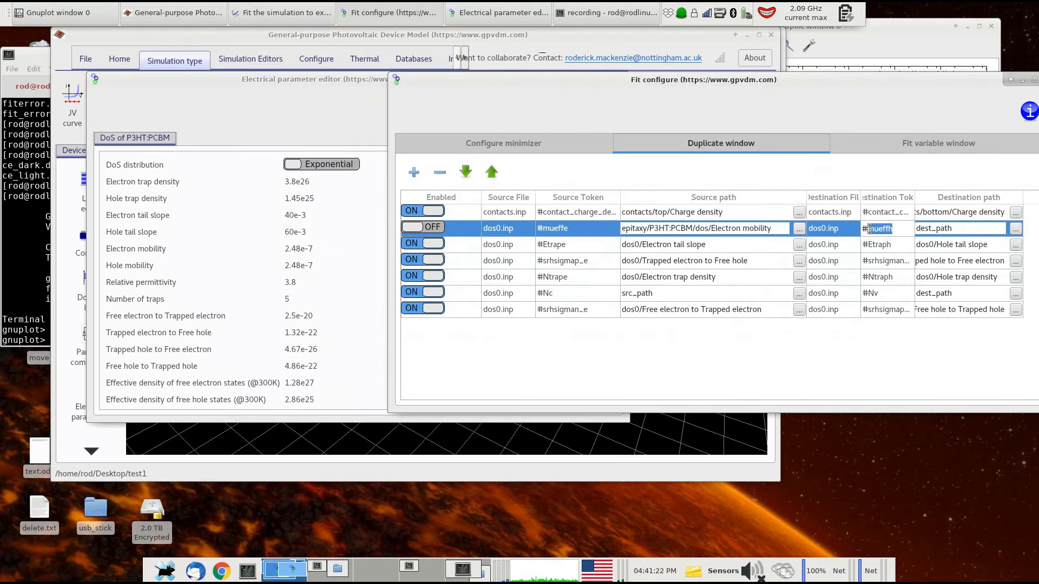
{"action": "left_click", "coordinate": [533, 235]}
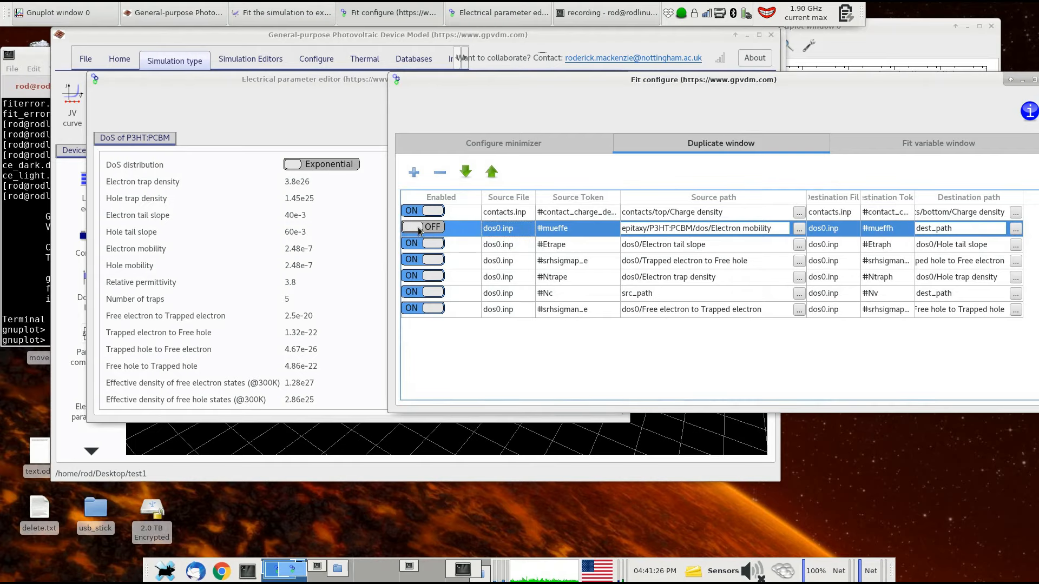
{"action": "double_click", "coordinate": [550, 232]}
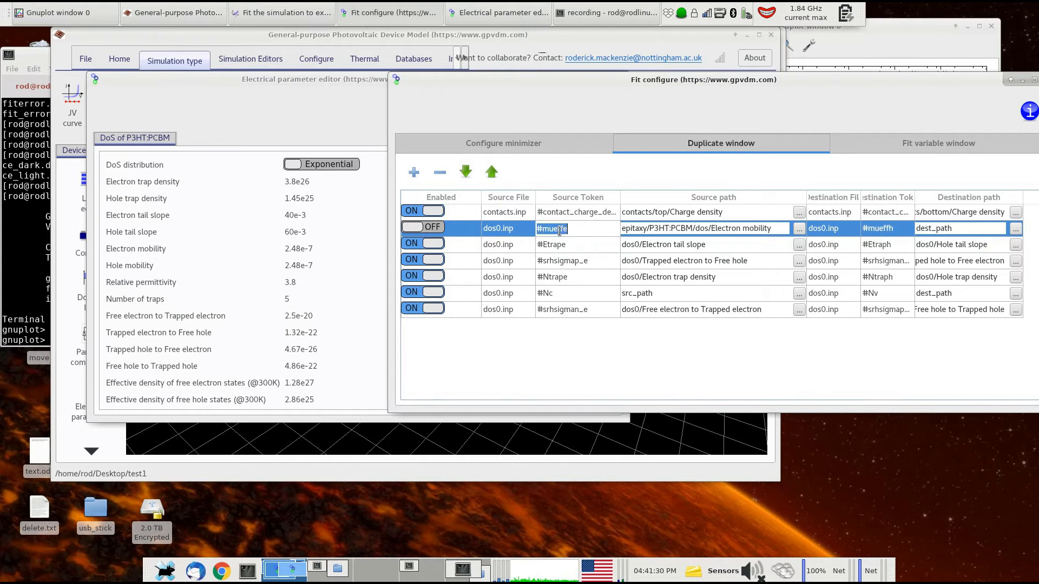
{"action": "double_click", "coordinate": [874, 228]}
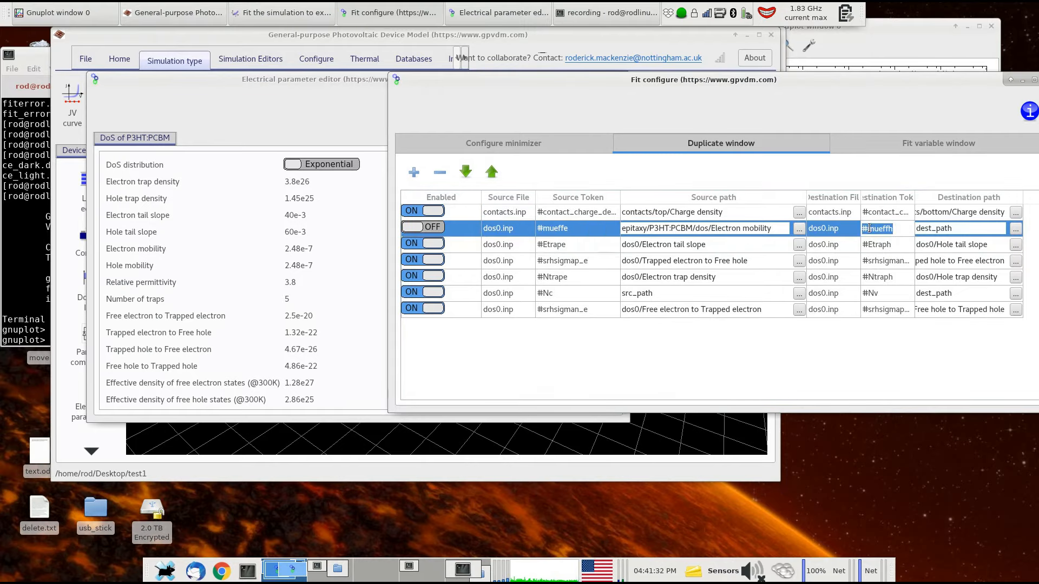
Step: Enable the duplication row that copies #mueffe to #mueffh in dos0.inp
{"action": "left_click", "coordinate": [430, 229]}
{"action": "left_click", "coordinate": [428, 227]}
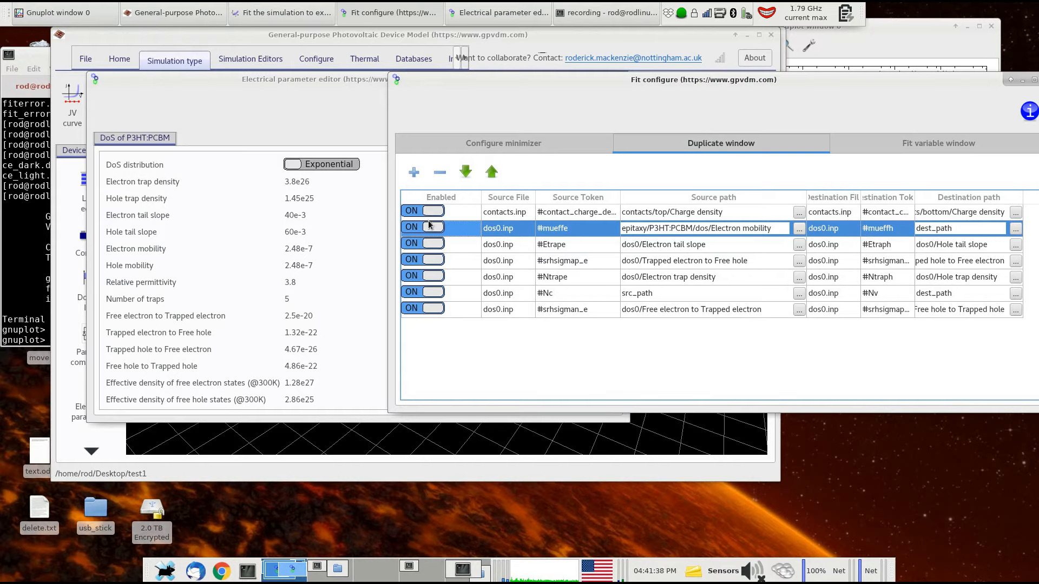
{"action": "double_click", "coordinate": [574, 227]}
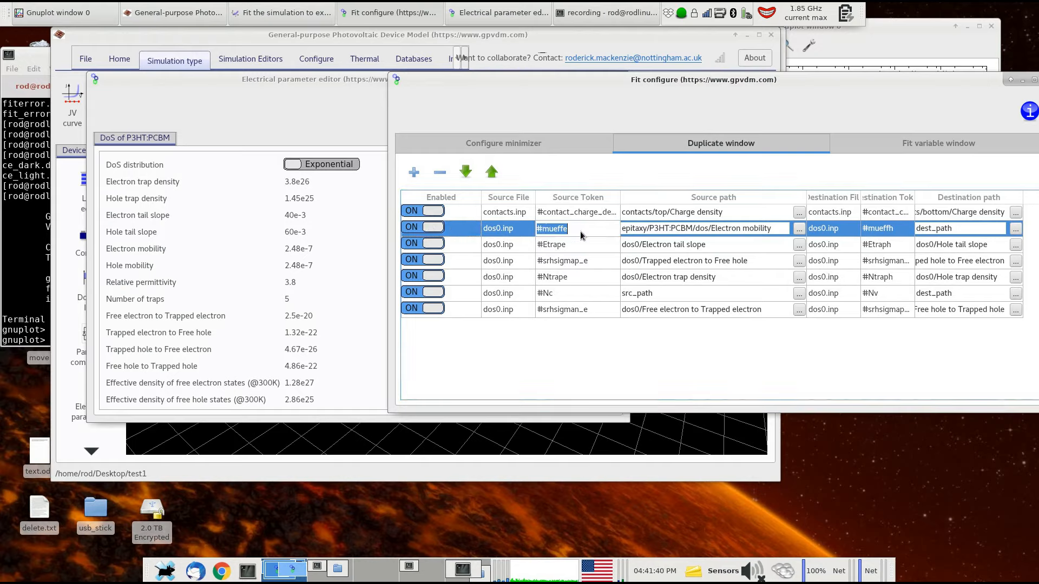
Step: Check and close the electrical parameter editor, and view the parameter choices for the #mueffe row's source path without changing it
{"action": "left_click", "coordinate": [285, 199]}
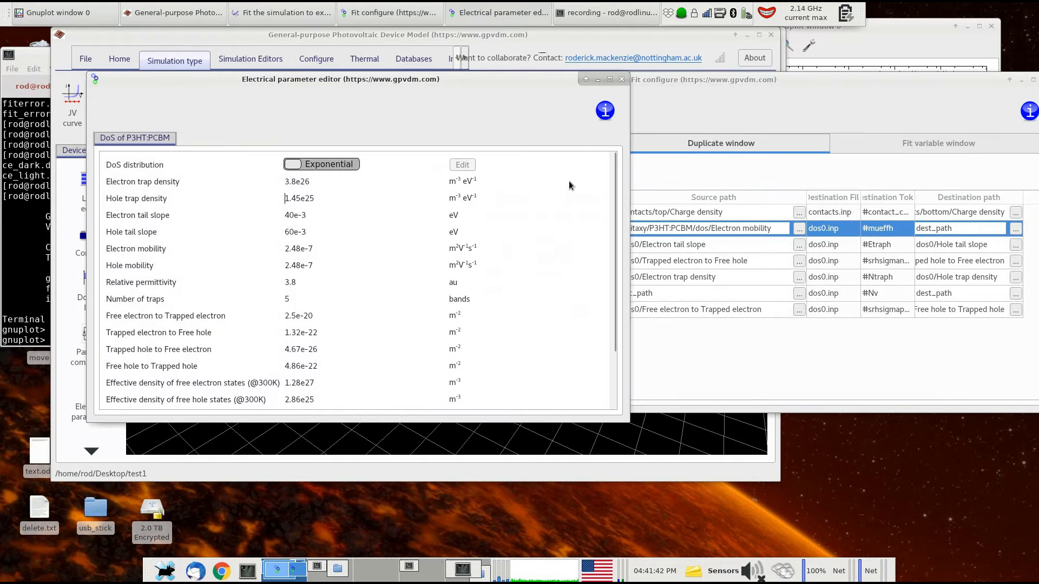
{"action": "left_click", "coordinate": [669, 159]}
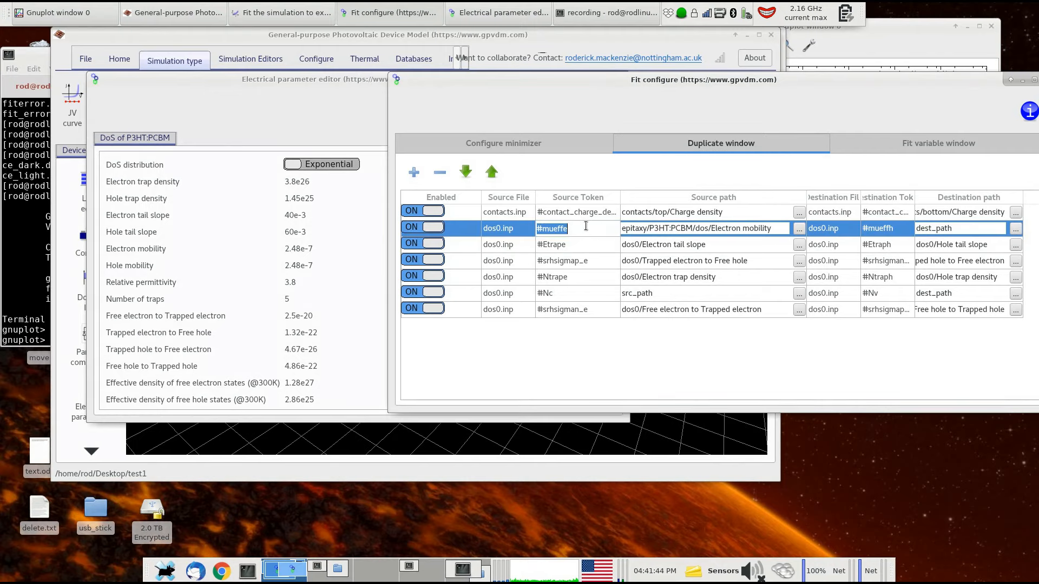
{"action": "left_click", "coordinate": [369, 79]}
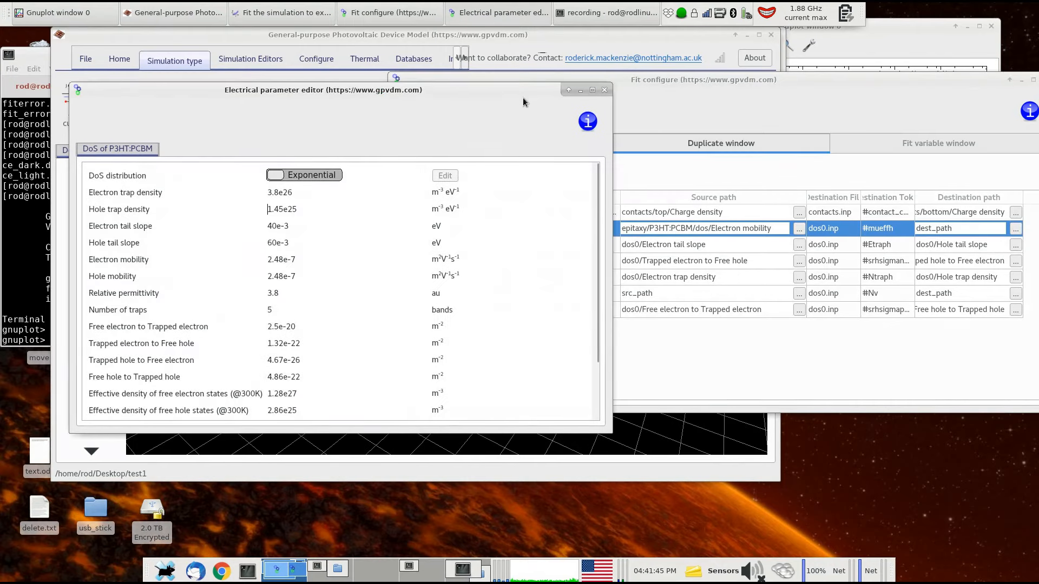
{"action": "left_click", "coordinate": [607, 80]}
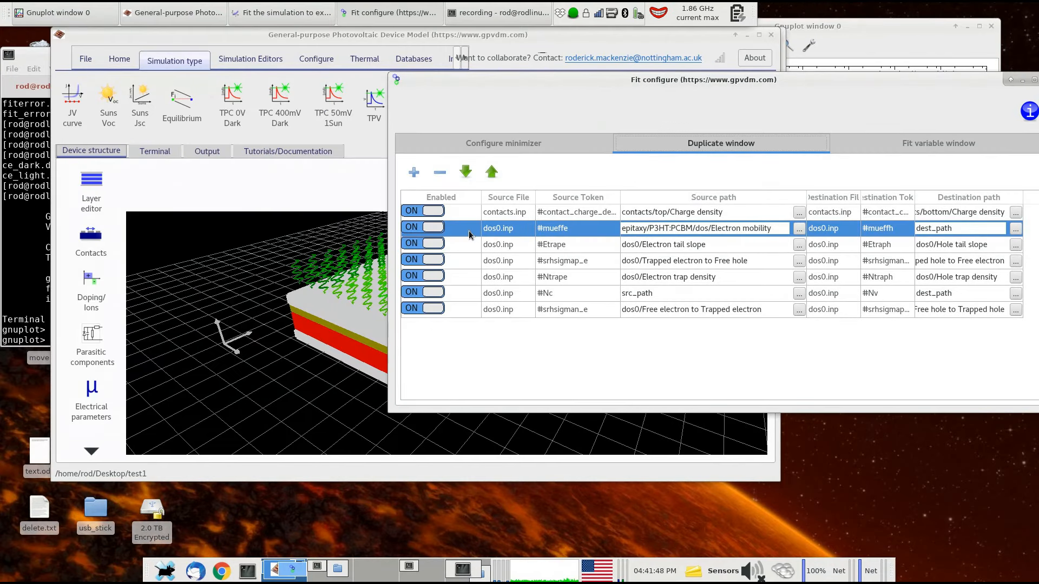
{"action": "left_click", "coordinate": [798, 228]}
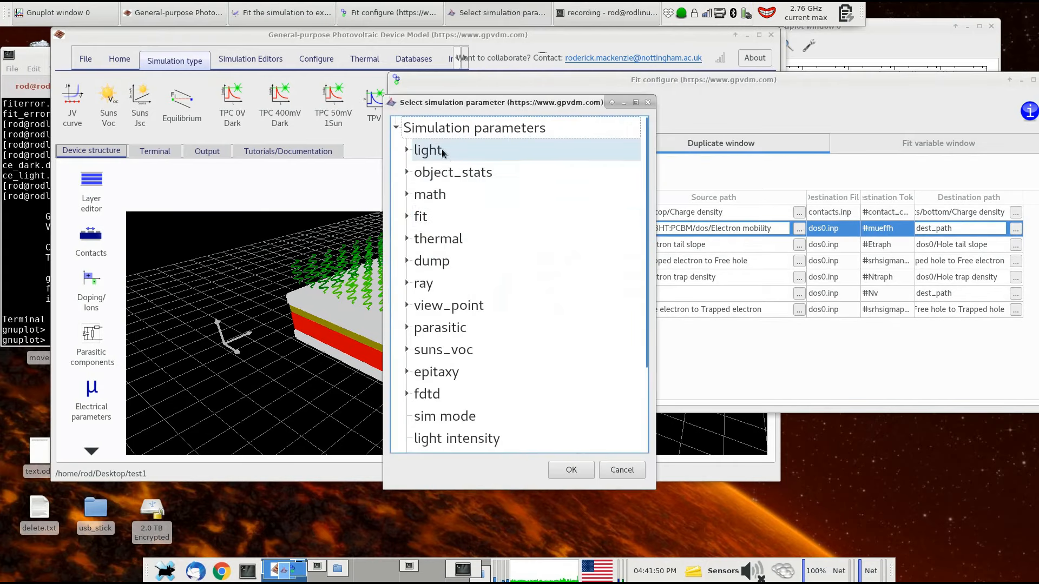
{"action": "left_click", "coordinate": [648, 103]}
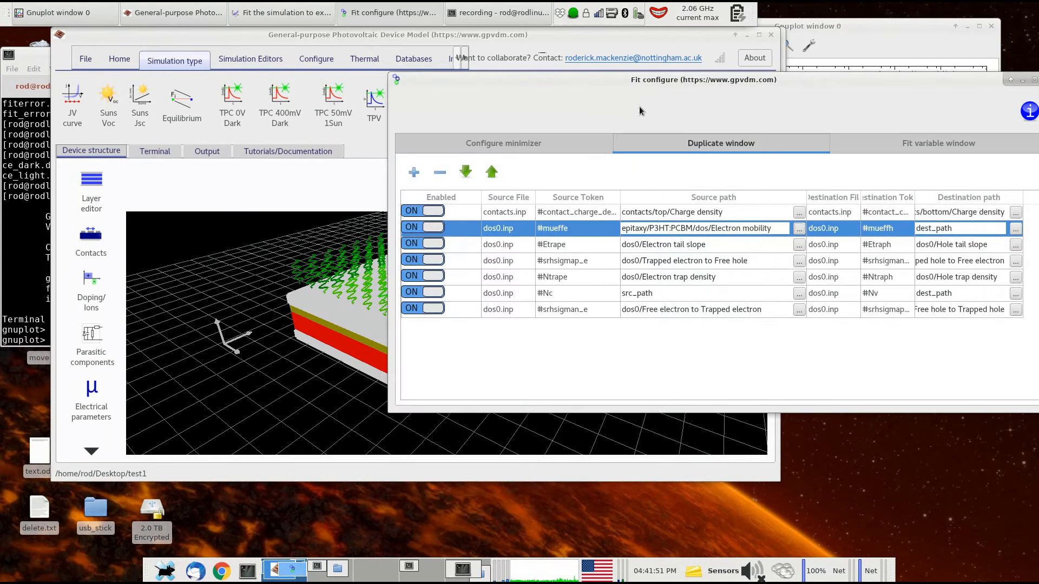
Step: Open the hashtag dictionary from the script editor and find "dos0" in its list of simulation files
{"action": "left_click", "coordinate": [120, 63]}
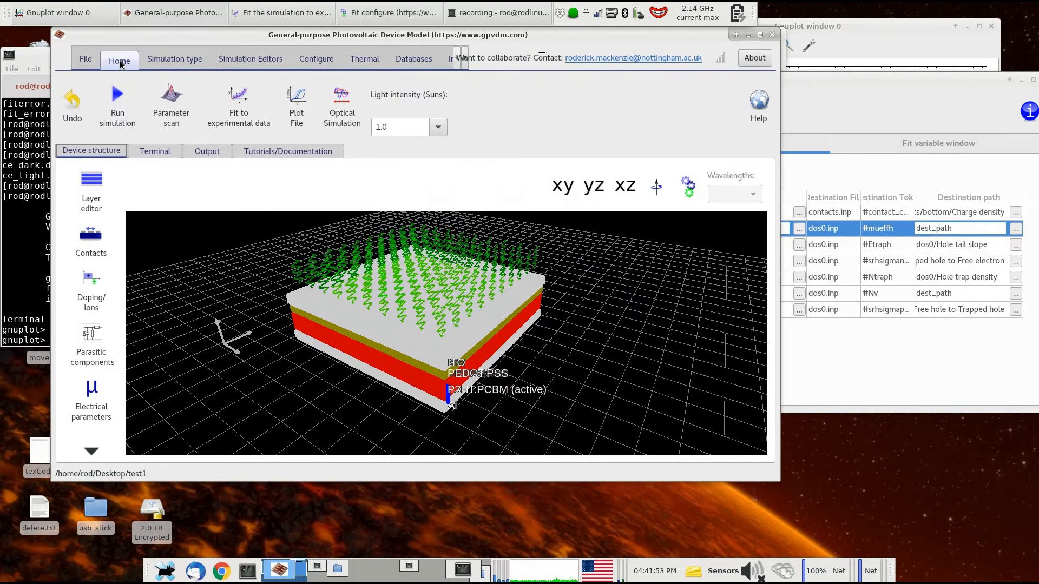
{"action": "left_click", "coordinate": [86, 61]}
{"action": "left_click", "coordinate": [261, 103]}
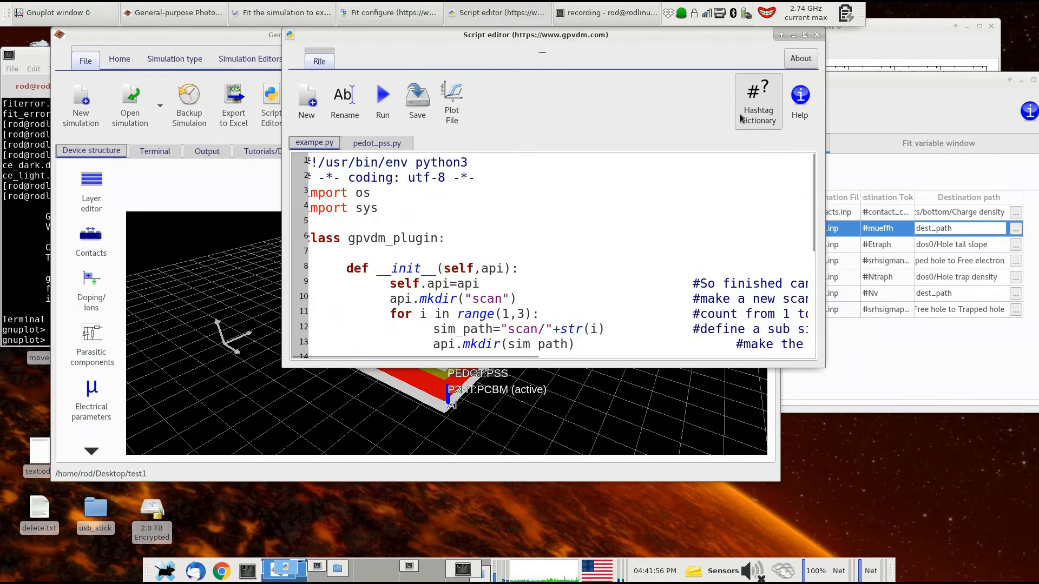
{"action": "left_click", "coordinate": [757, 102]}
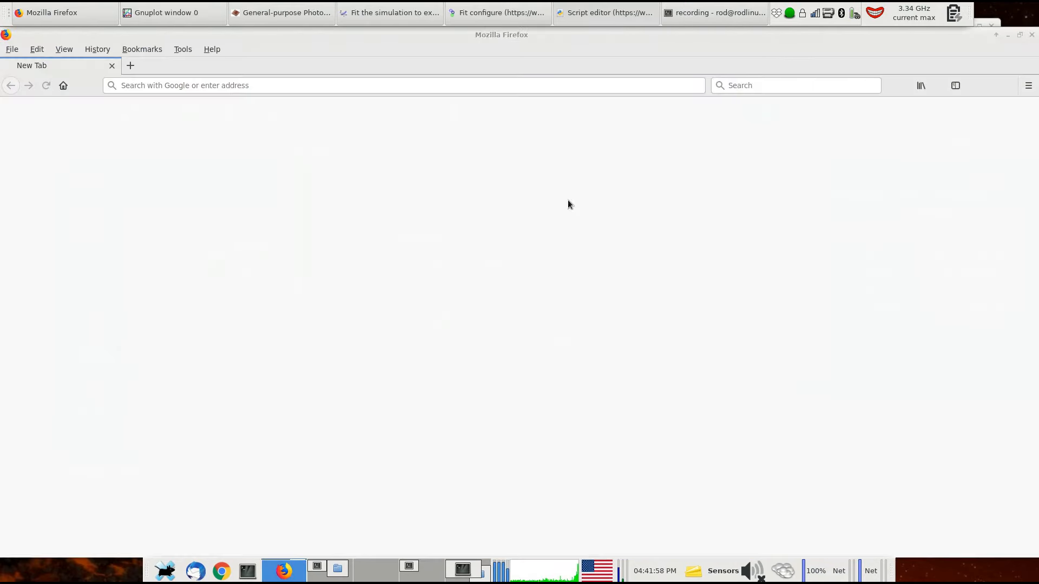
{"action": "key", "text": "ctrl+f"}
{"action": "type", "text": "dos0"}
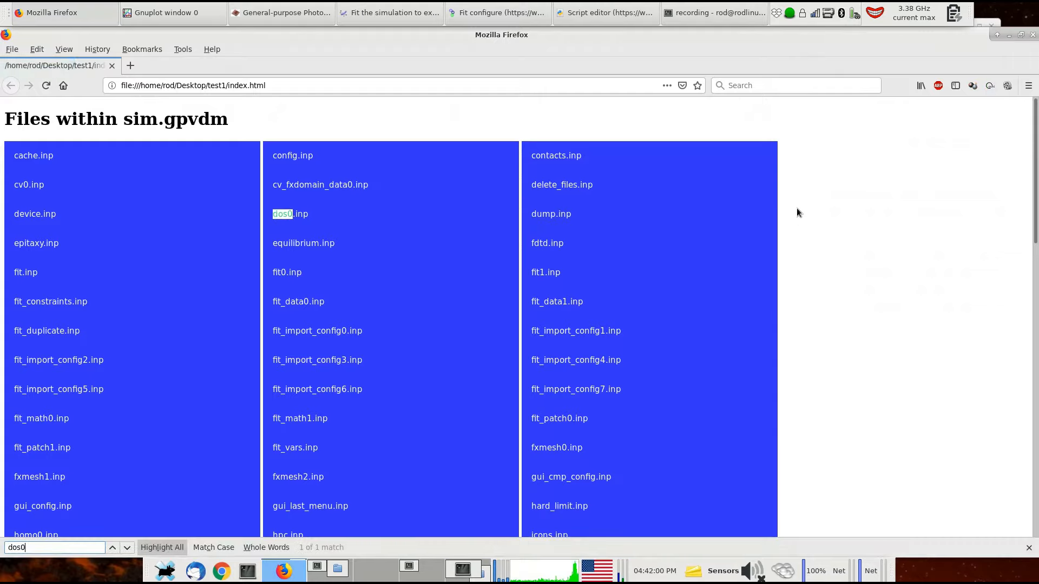
Step: Expand dos0.inp in the hashtag dictionary and compare its tokens with the parameters in the electrical parameter editor
{"action": "left_click", "coordinate": [336, 215]}
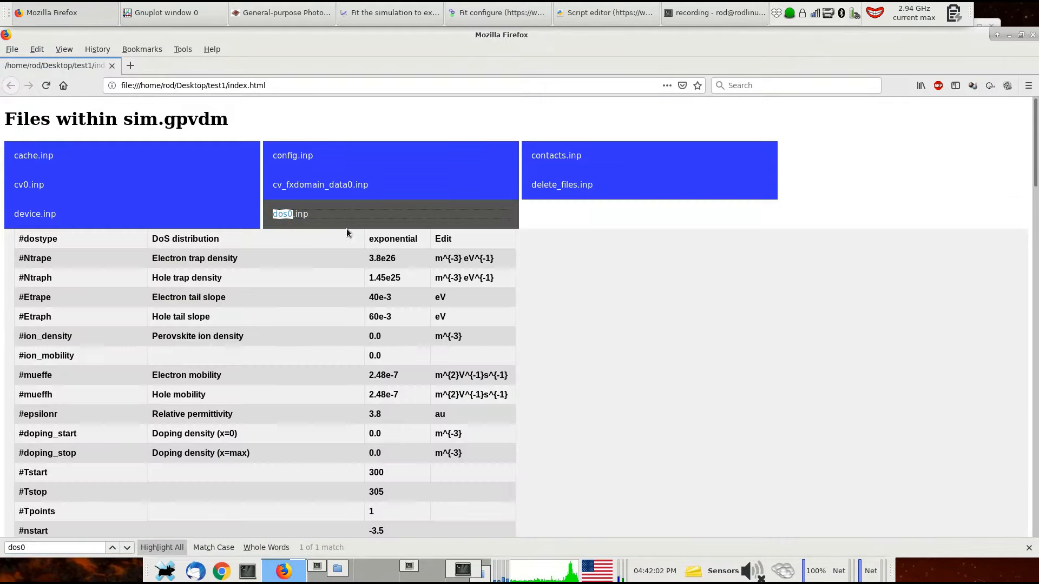
{"action": "scroll", "coordinate": [525, 276], "scroll_direction": "down", "scroll_amount": 3}
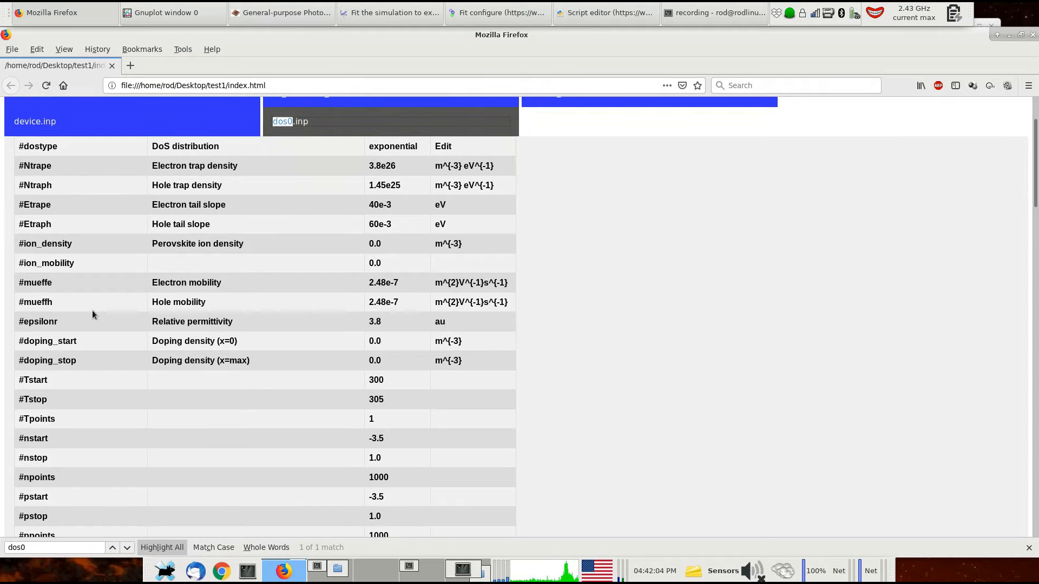
{"action": "left_click", "coordinate": [281, 13]}
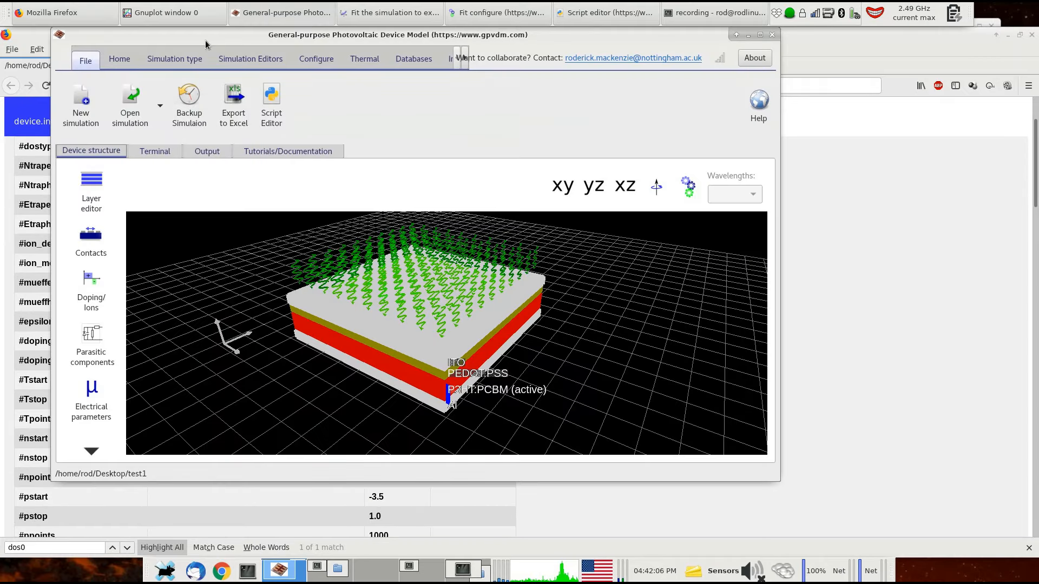
{"action": "left_click_drag", "start_coordinate": [220, 45], "coordinate": [713, 66]}
{"action": "left_click", "coordinate": [602, 424]}
{"action": "left_click_drag", "start_coordinate": [228, 219], "coordinate": [771, 91]}
{"action": "scroll", "coordinate": [605, 344], "scroll_direction": "down", "scroll_amount": 3}
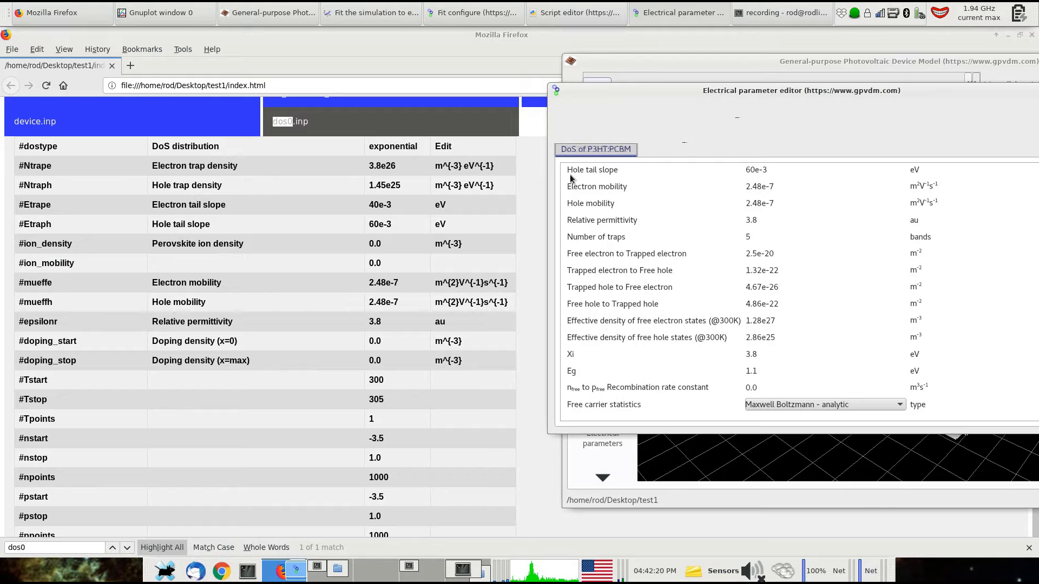
{"action": "scroll", "coordinate": [585, 197], "scroll_direction": "up", "scroll_amount": 3}
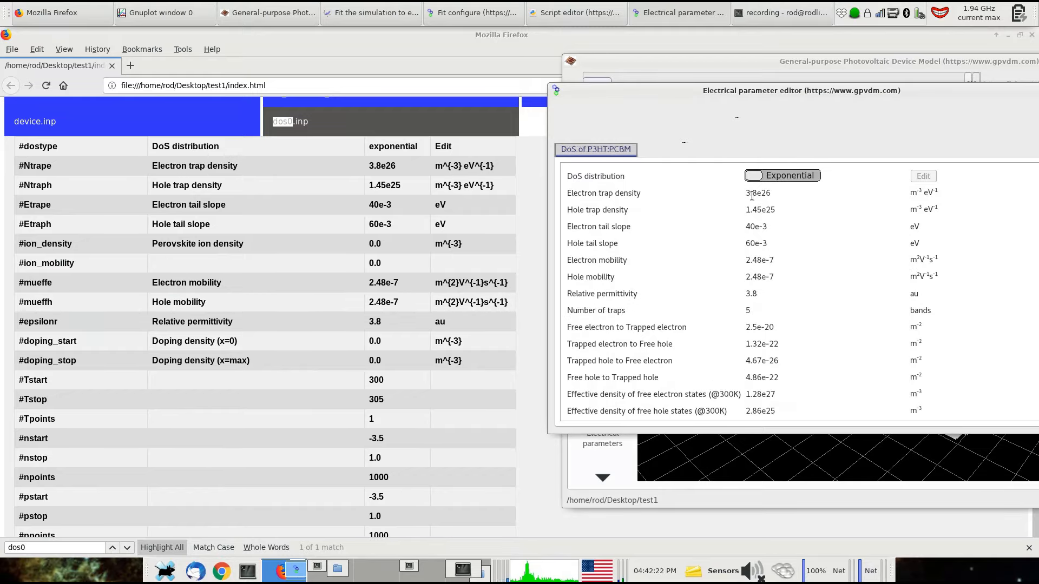
{"action": "left_click_drag", "start_coordinate": [658, 105], "coordinate": [334, 116]}
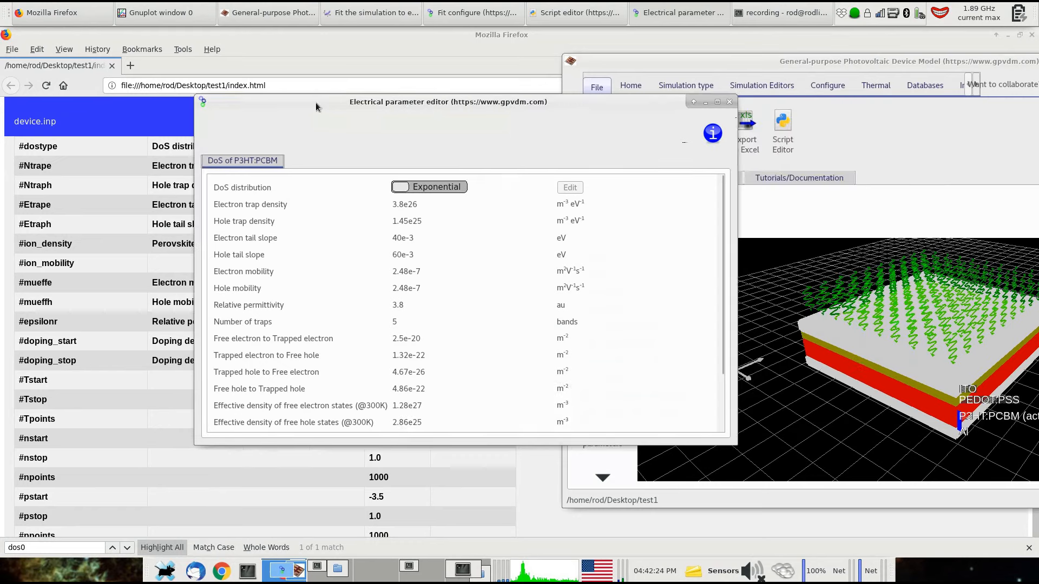
{"action": "left_click", "coordinate": [730, 109]}
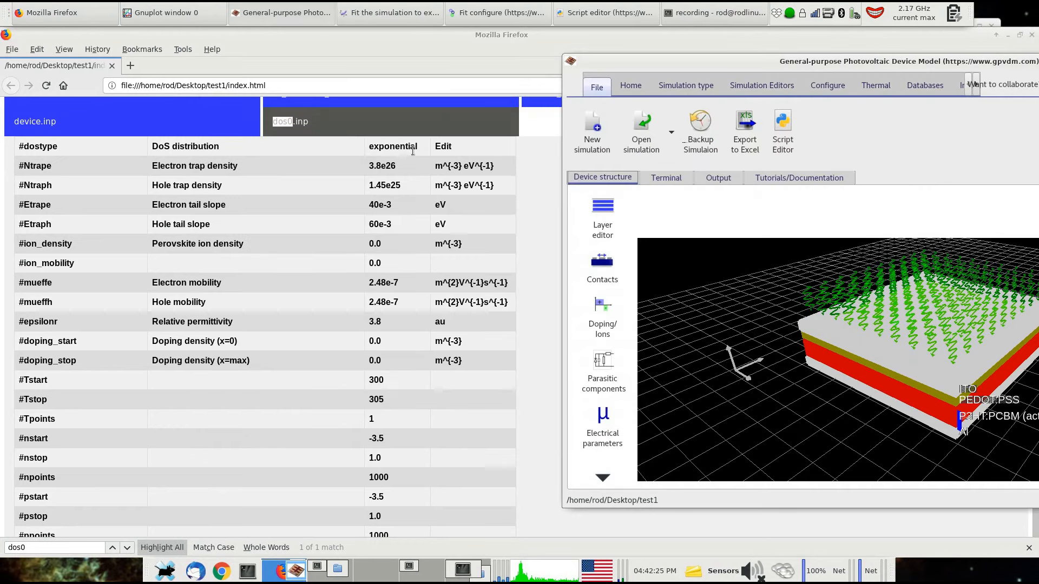
Step: Put away the hashtag dictionary, return to the fit configuration, and switch the #mueffe-to-#mueffh duplication off and back on
{"action": "left_click", "coordinate": [294, 123]}
{"action": "left_click", "coordinate": [1009, 35]}
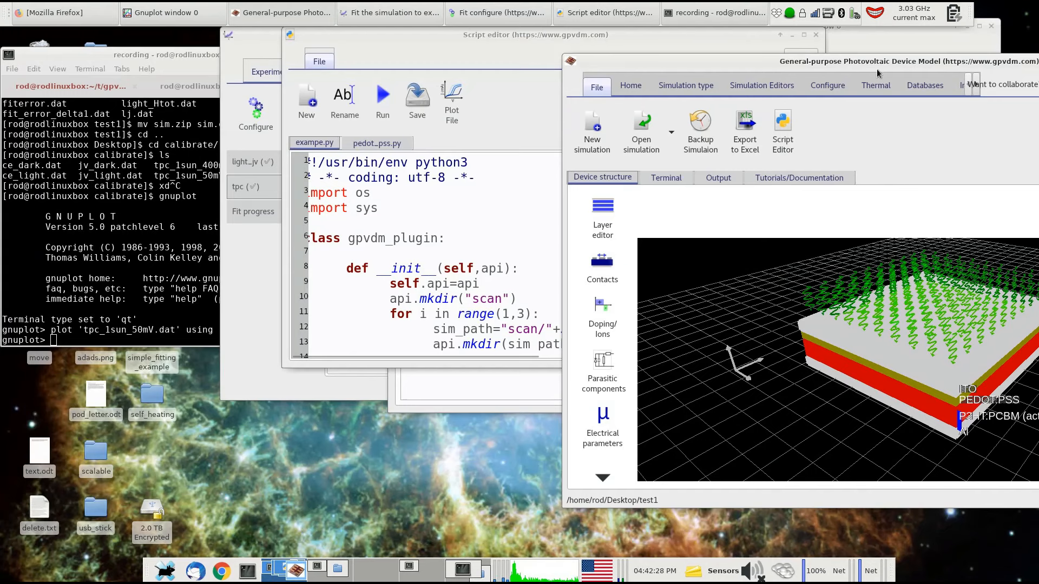
{"action": "left_click_drag", "start_coordinate": [809, 58], "coordinate": [556, 265]}
{"action": "left_click", "coordinate": [431, 80]}
{"action": "left_click_drag", "start_coordinate": [431, 80], "coordinate": [228, 43]}
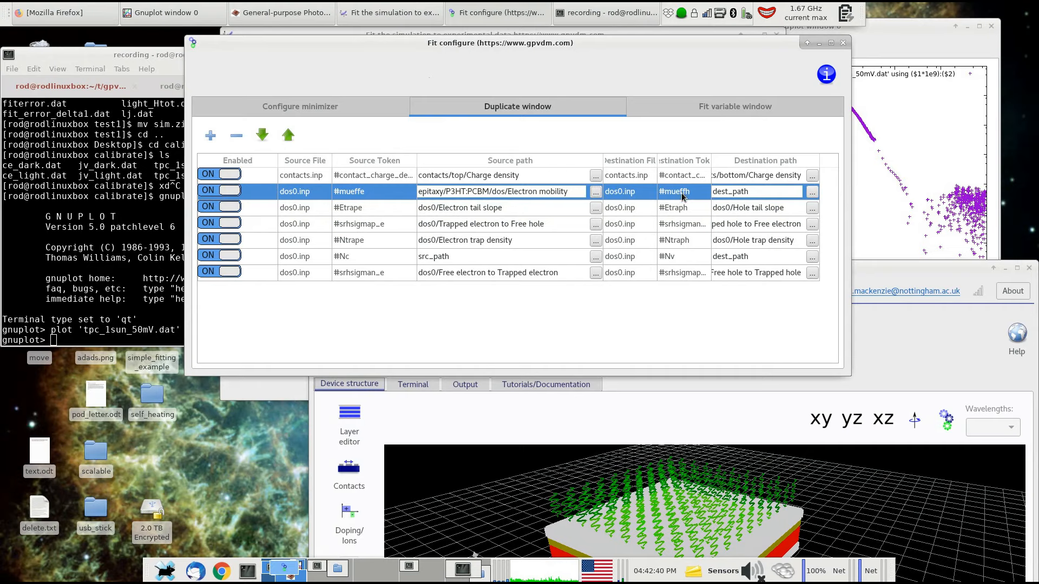
{"action": "left_click", "coordinate": [216, 193]}
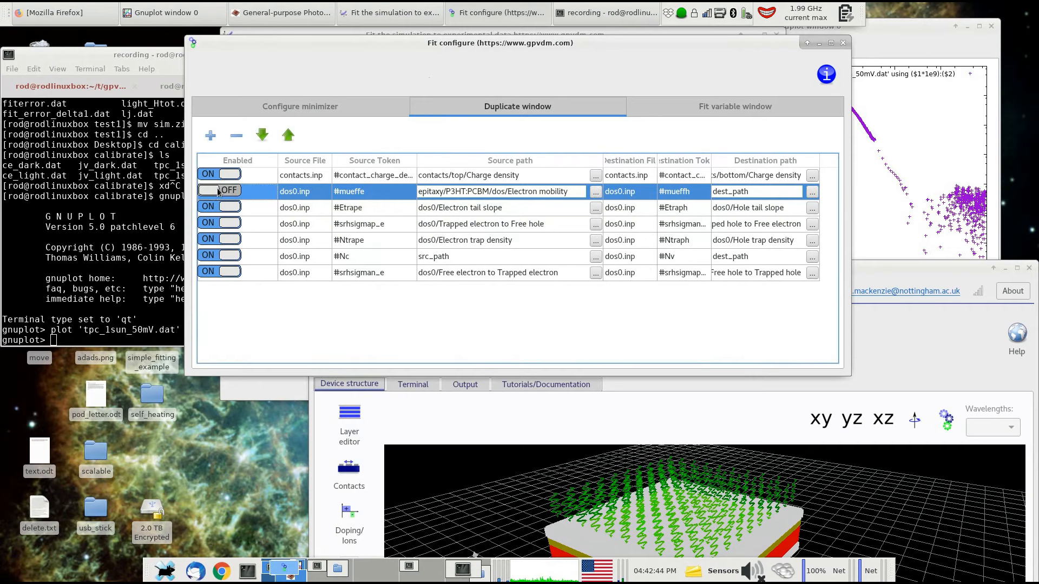
{"action": "left_click", "coordinate": [218, 191]}
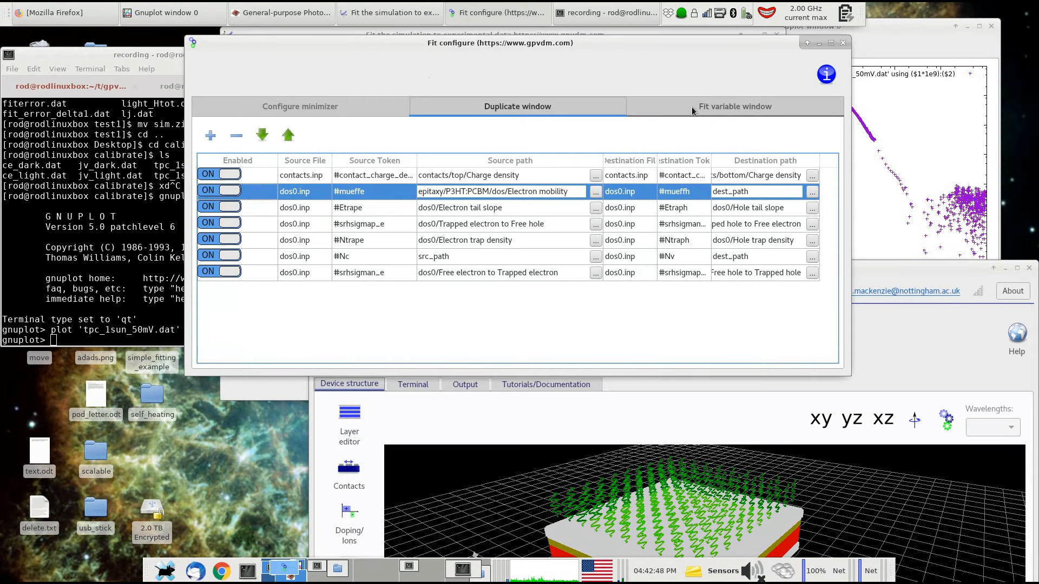
Step: Review the fit variables and disable fitting of #free_to_free_recombination in dos0.inp
{"action": "left_click", "coordinate": [691, 106]}
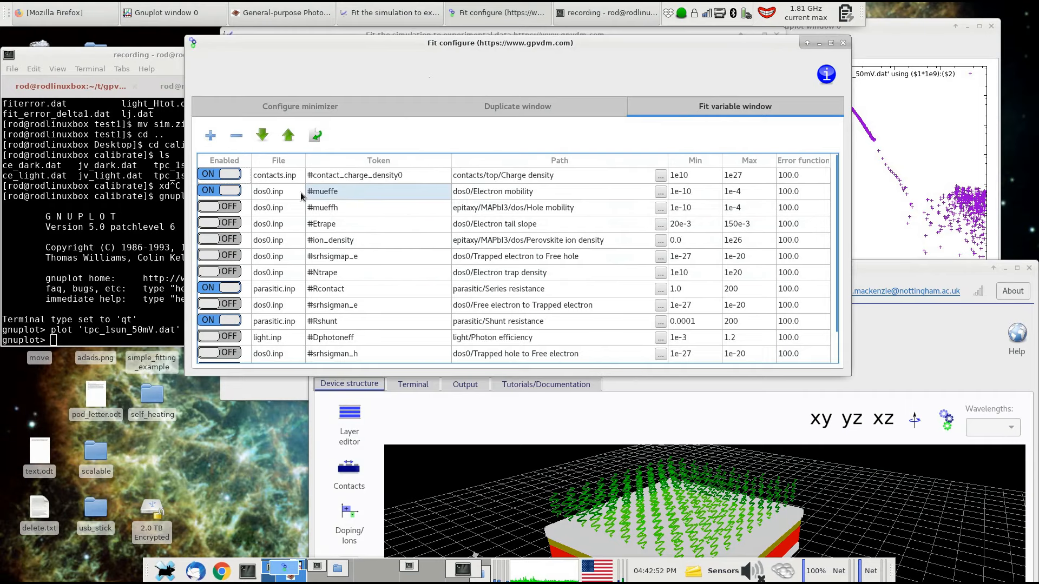
{"action": "scroll", "coordinate": [344, 198], "scroll_direction": "down", "scroll_amount": 1}
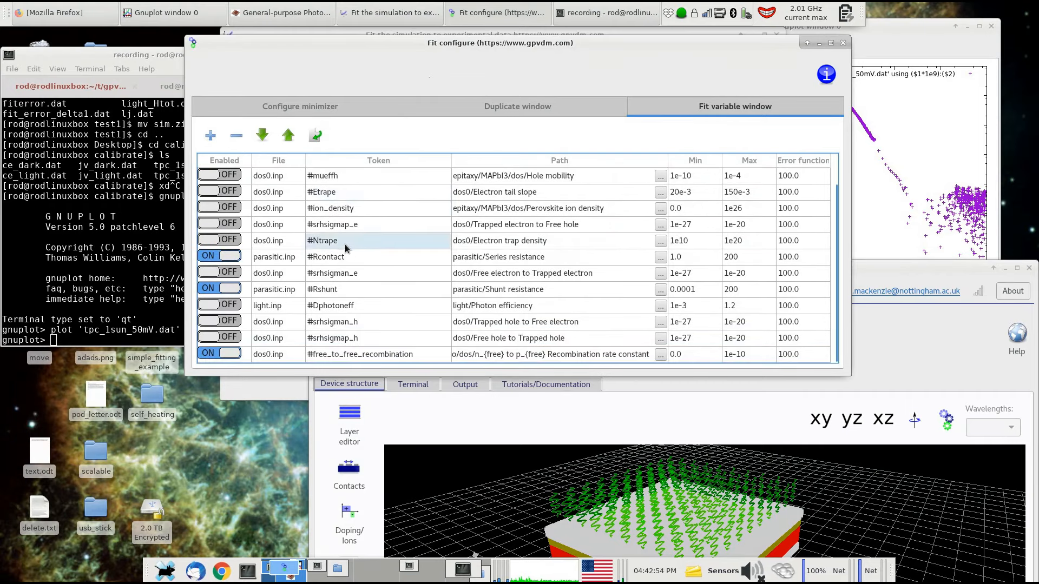
{"action": "scroll", "coordinate": [312, 255], "scroll_direction": "up", "scroll_amount": 1}
{"action": "scroll", "coordinate": [325, 268], "scroll_direction": "down", "scroll_amount": 1}
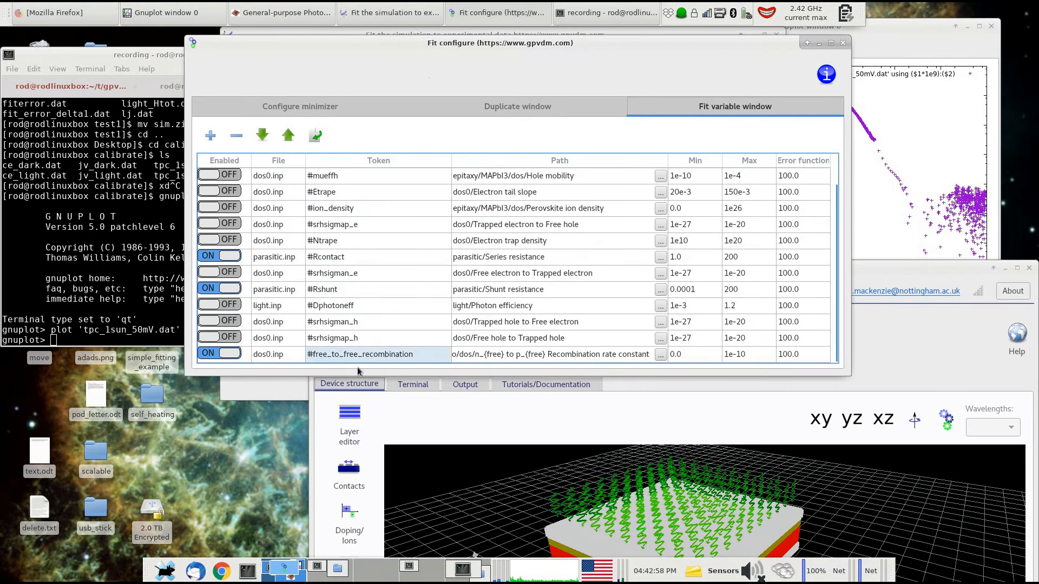
{"action": "left_click", "coordinate": [216, 354]}
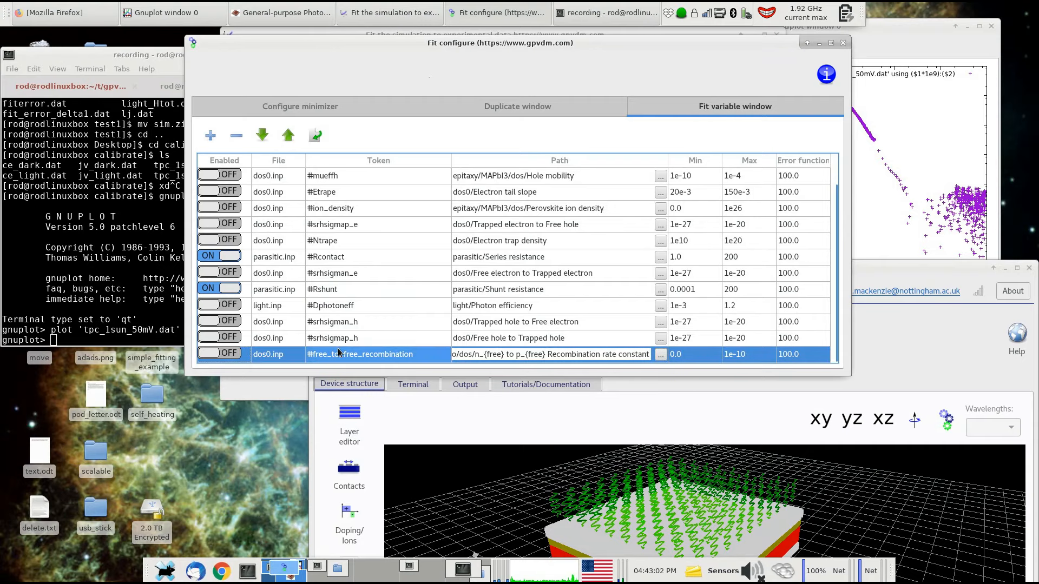
Step: Check the free-carrier recombination rate constant in the electrical parameter editor, then return to the fit configuration
{"action": "left_click_drag", "start_coordinate": [870, 272], "coordinate": [885, 76]}
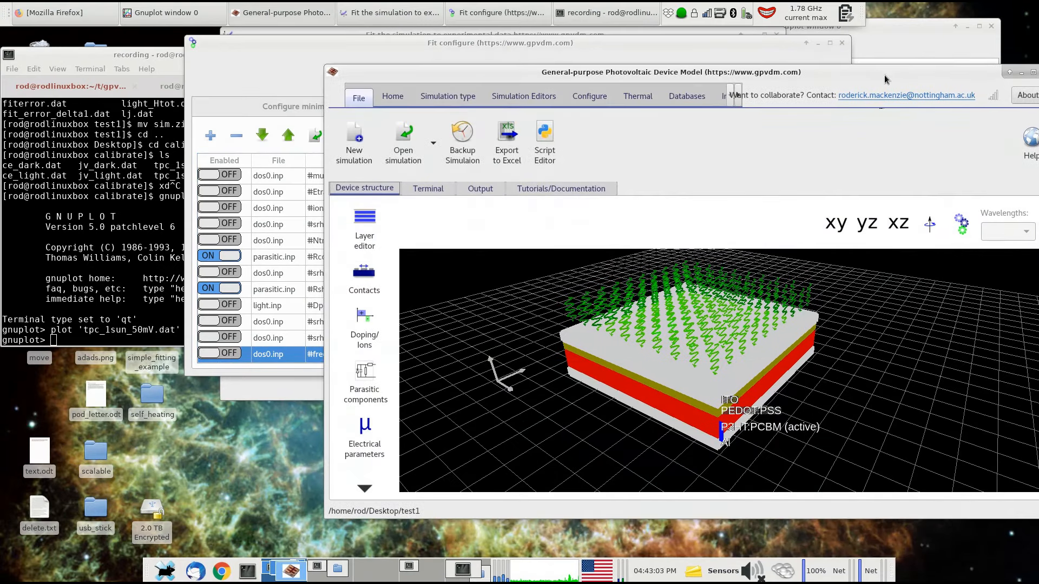
{"action": "left_click", "coordinate": [377, 427]}
{"action": "scroll", "coordinate": [389, 460], "scroll_direction": "down", "scroll_amount": 5}
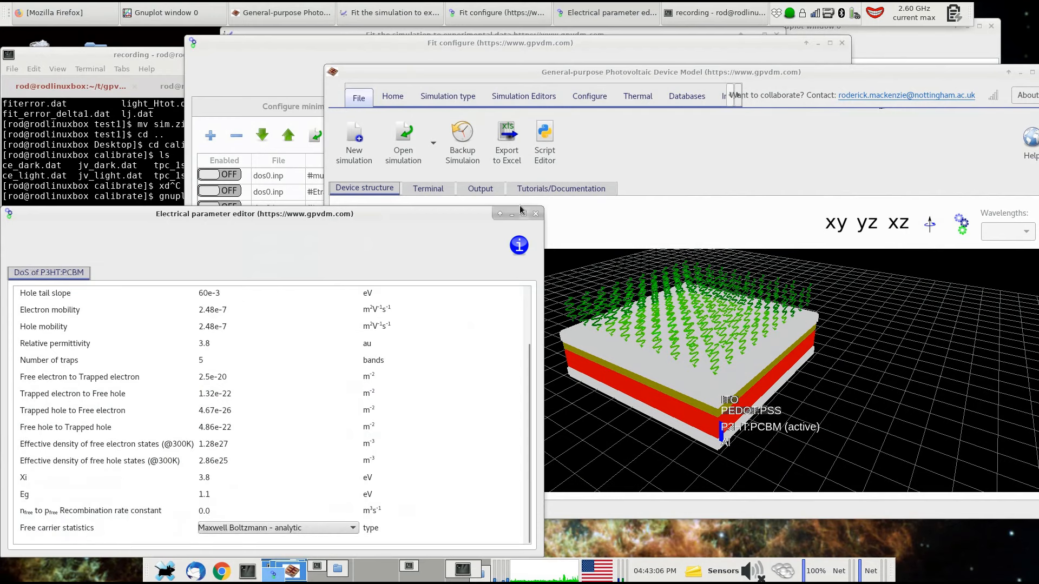
{"action": "left_click", "coordinate": [535, 214]}
{"action": "left_click", "coordinate": [288, 71]}
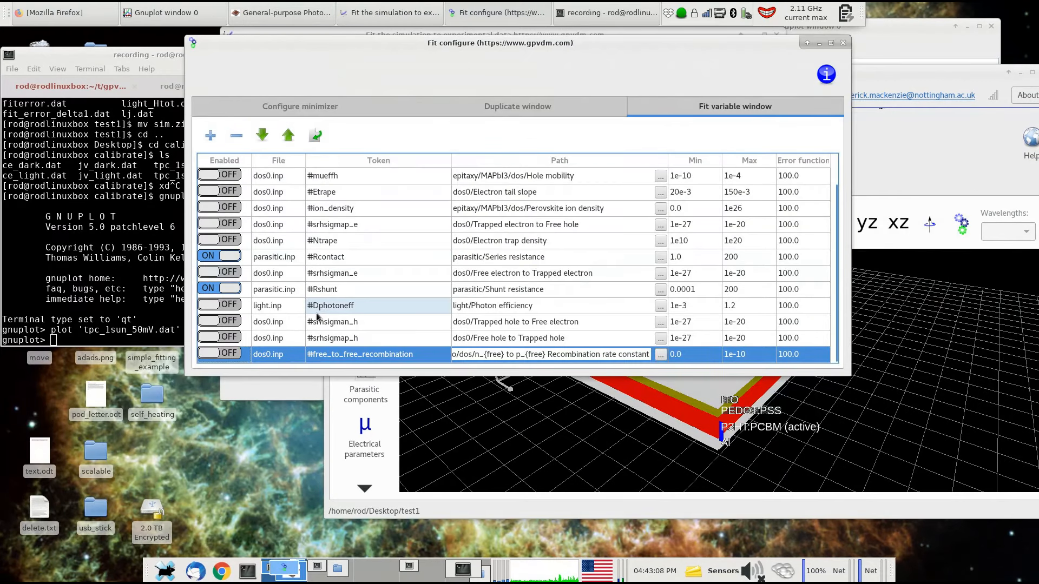
Step: Review which fit variables are enabled, then close the fit configuration and return to the fitting window
{"action": "scroll", "coordinate": [319, 316], "scroll_direction": "up", "scroll_amount": 1}
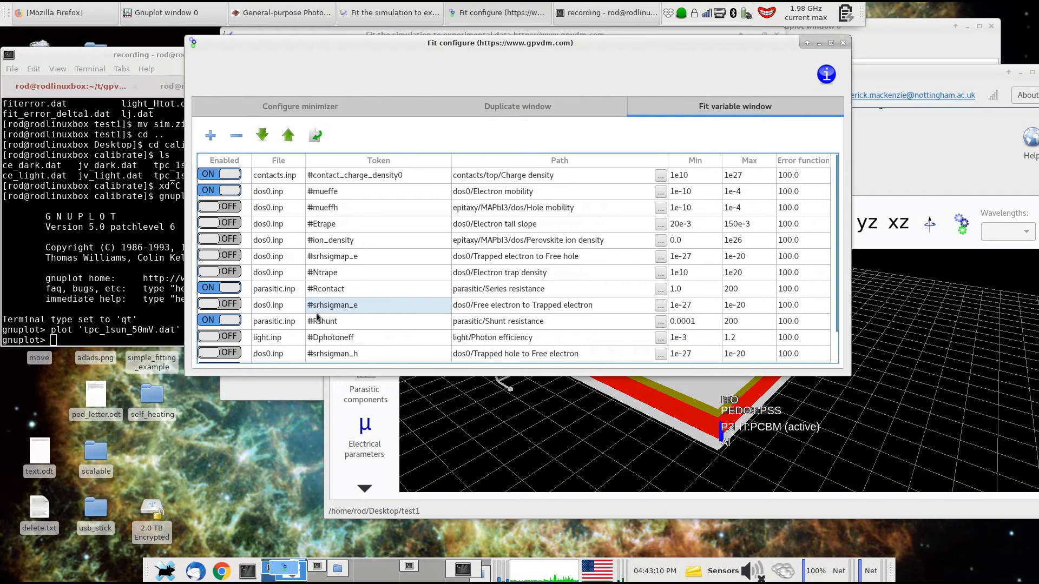
{"action": "scroll", "coordinate": [319, 317], "scroll_direction": "down", "scroll_amount": 1}
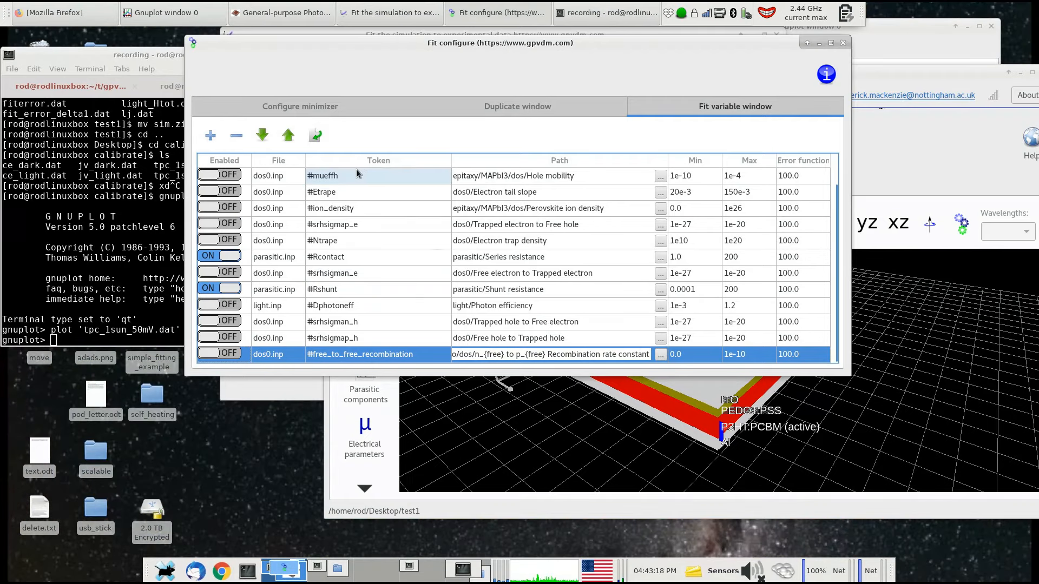
{"action": "scroll", "coordinate": [433, 235], "scroll_direction": "up", "scroll_amount": 1}
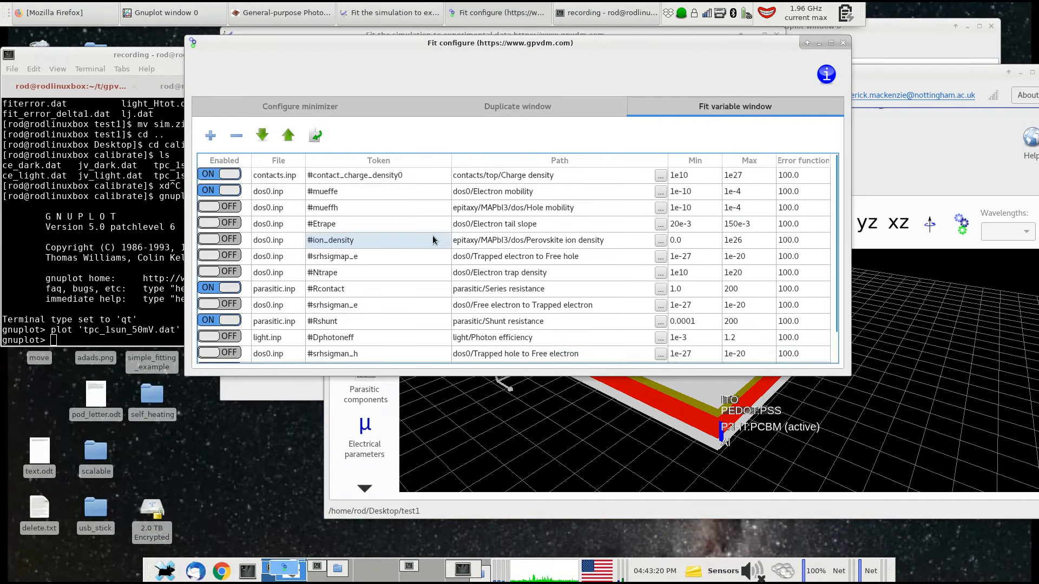
{"action": "left_click", "coordinate": [842, 42]}
{"action": "left_click_drag", "start_coordinate": [831, 75], "coordinate": [673, 63]}
{"action": "left_click", "coordinate": [523, 45]}
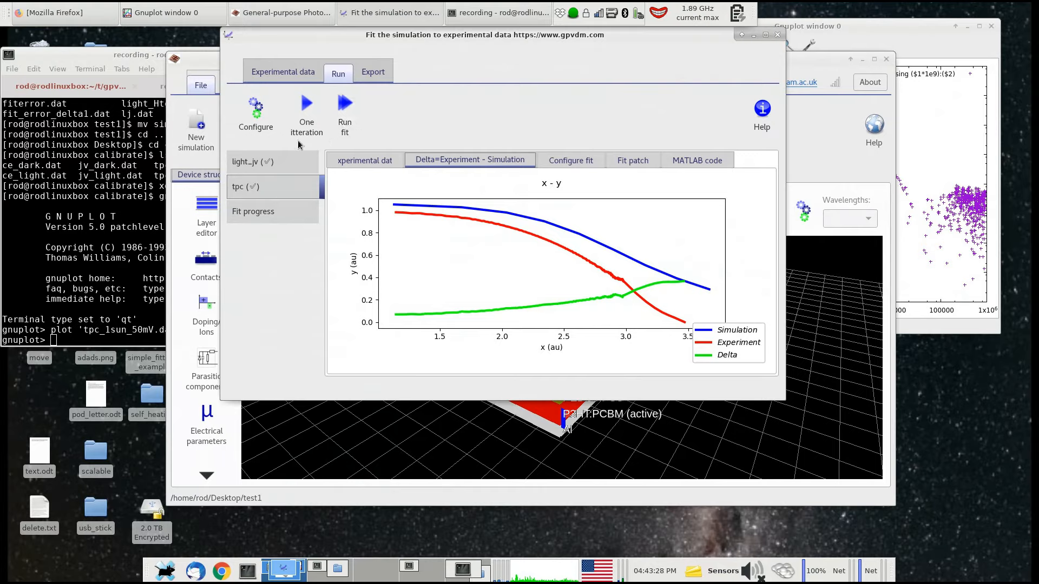
Step: Exclude the tpc data set from the fit
{"action": "left_click", "coordinate": [300, 165]}
{"action": "left_click", "coordinate": [294, 185]}
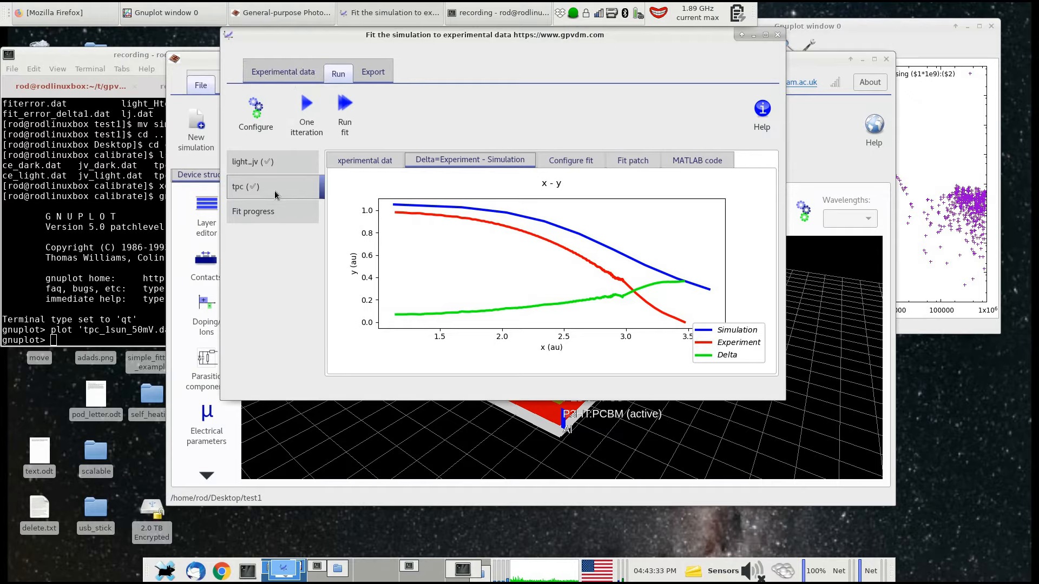
{"action": "left_click", "coordinate": [283, 72]}
{"action": "left_click", "coordinate": [570, 122]}
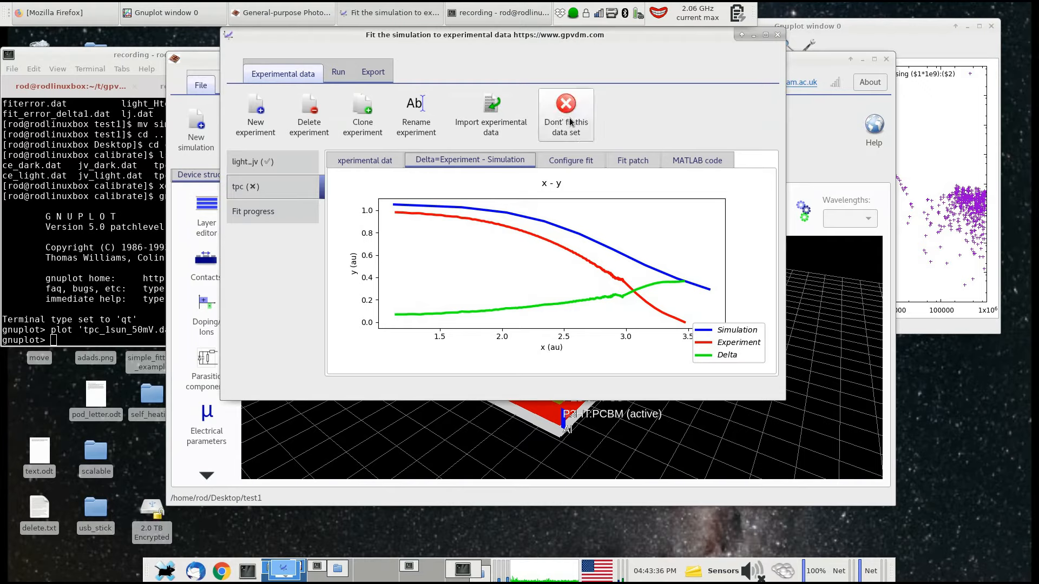
Step: Run the fit while viewing the light_jv delta plot, then stop it and dismiss the notification
{"action": "left_click", "coordinate": [372, 72]}
{"action": "left_click", "coordinate": [332, 70]}
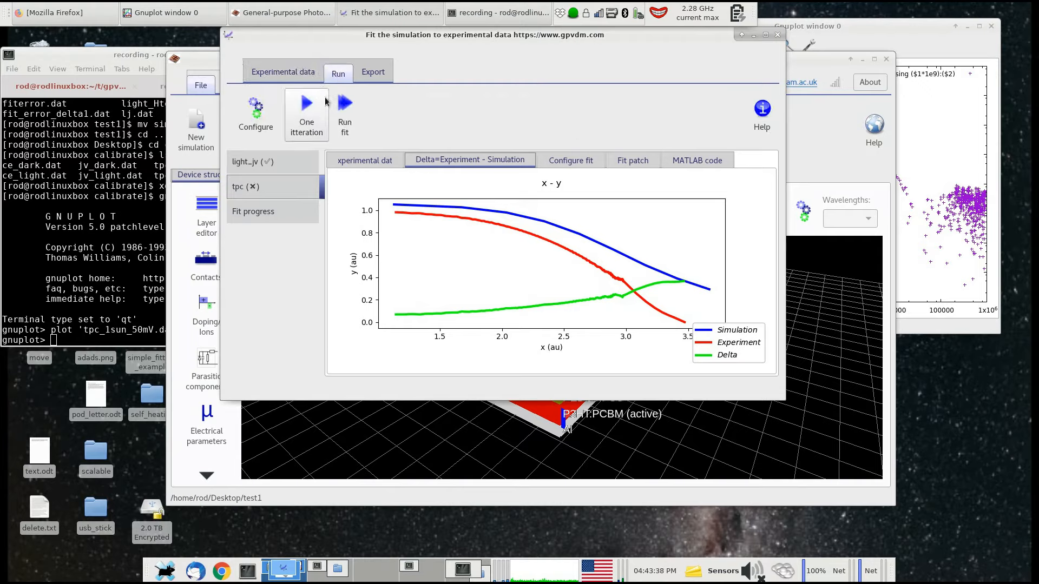
{"action": "left_click", "coordinate": [347, 109]}
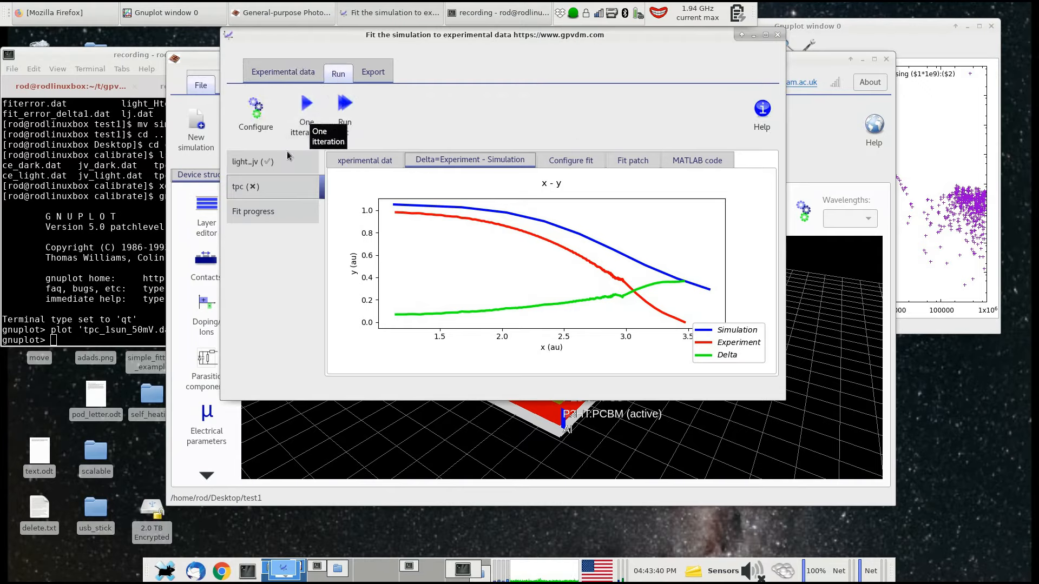
{"action": "left_click", "coordinate": [341, 116]}
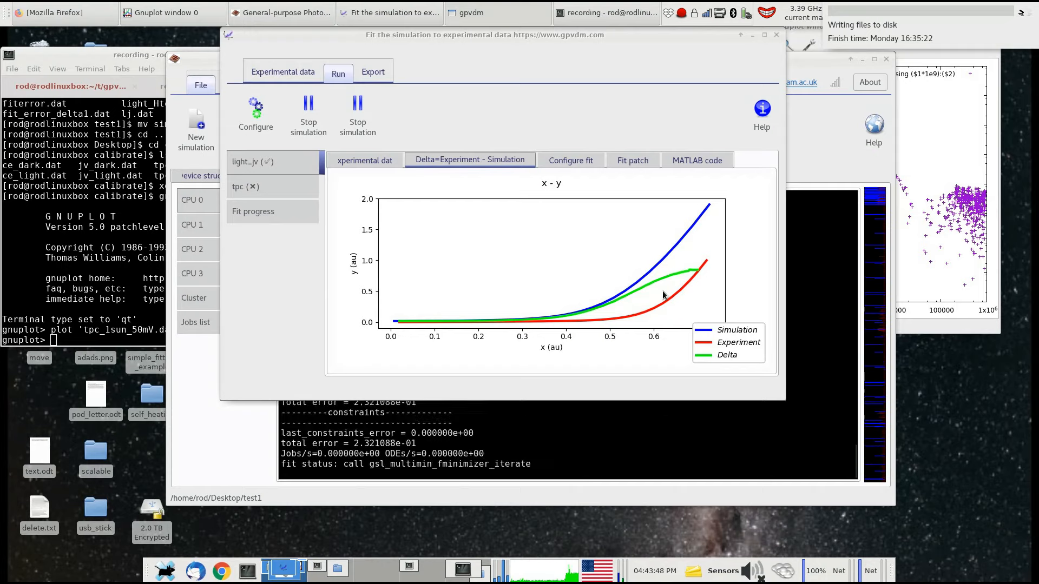
{"action": "left_click", "coordinate": [360, 114]}
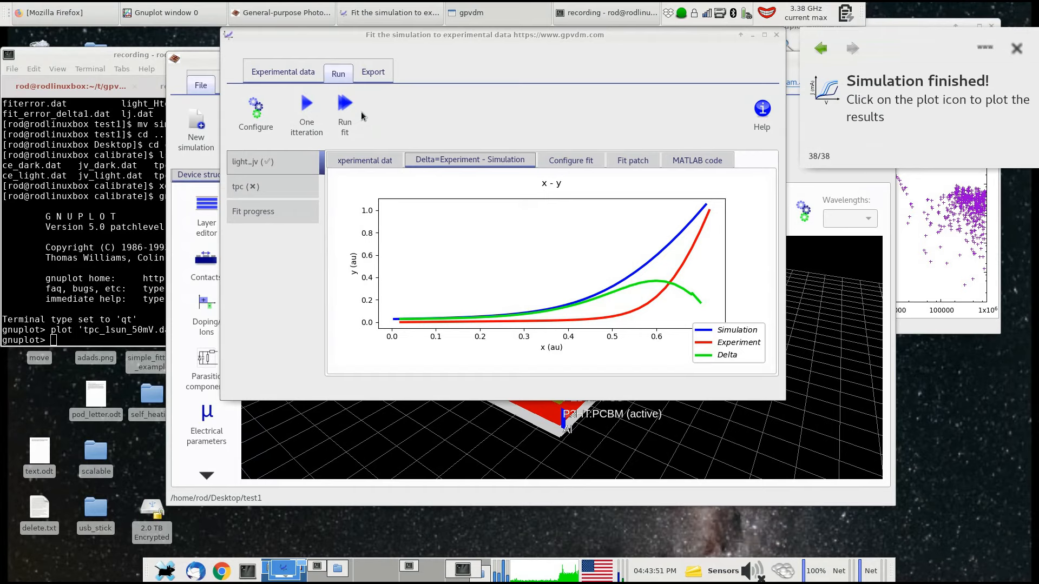
{"action": "left_click", "coordinate": [1016, 47]}
Step: Arrange the fitting window beside the main window and open the electrical parameters of P3HT:PCBM
{"action": "left_click_drag", "start_coordinate": [593, 42], "coordinate": [690, 42]}
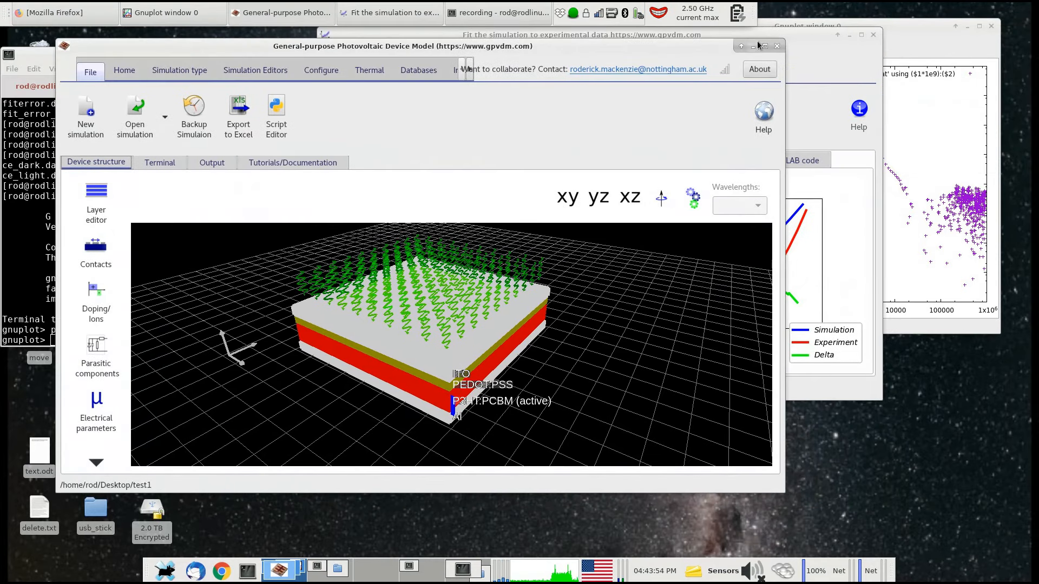
{"action": "left_click", "coordinate": [799, 39]}
{"action": "left_click_drag", "start_coordinate": [799, 39], "coordinate": [832, 33]}
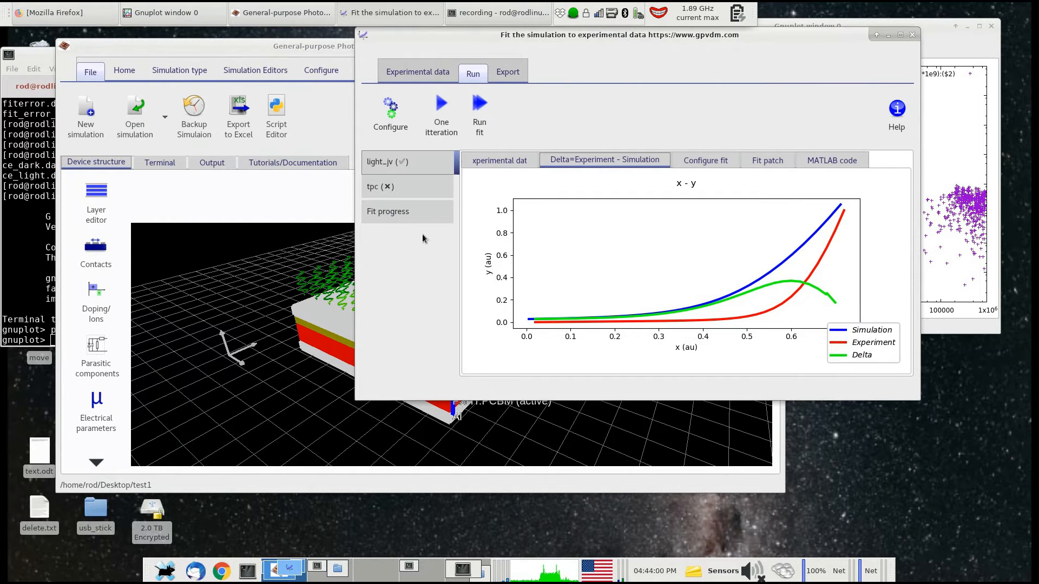
{"action": "left_click", "coordinate": [98, 421]}
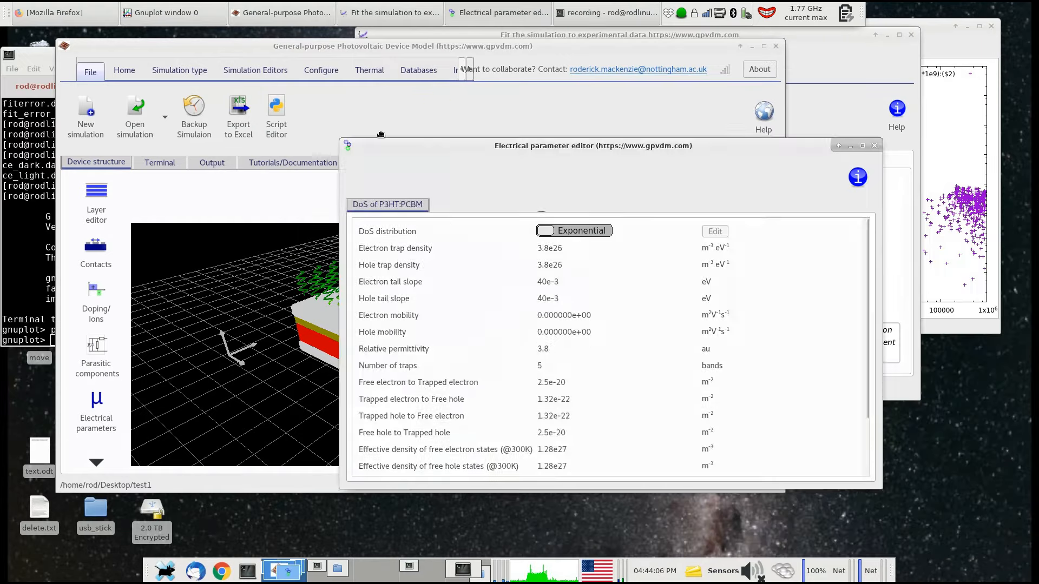
{"action": "scroll", "coordinate": [495, 320], "scroll_direction": "down", "scroll_amount": 3}
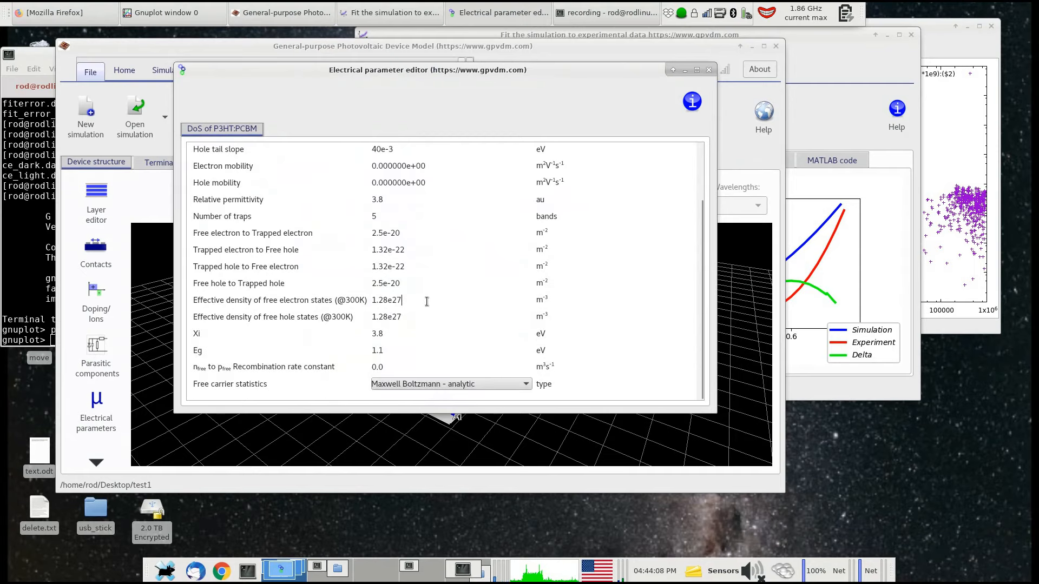
Step: Set the effective densities of free electron and free hole states to 5e25 m^-3 and return to the fitting window
{"action": "left_click_drag", "start_coordinate": [371, 301], "coordinate": [401, 301]}
{"action": "left_click", "coordinate": [411, 299]}
{"action": "key", "text": "BackSpace"}
{"action": "type", "text": "5"}
{"action": "key", "text": "BackSpace"}
{"action": "type", "text": "5"}
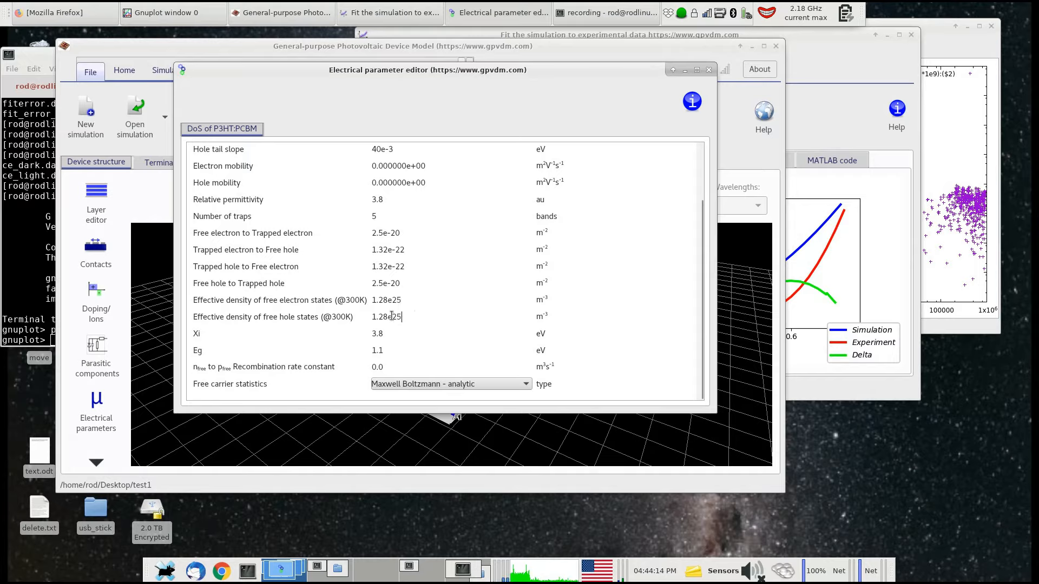
{"action": "left_click_drag", "start_coordinate": [385, 297], "coordinate": [362, 317]}
{"action": "type", "text": "5e25"}
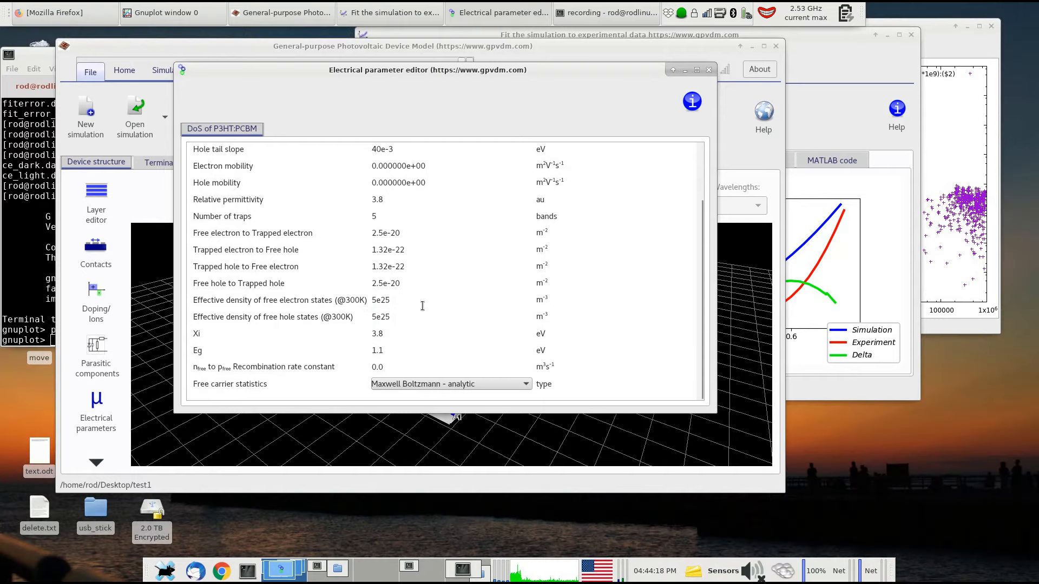
{"action": "left_click", "coordinate": [709, 71]}
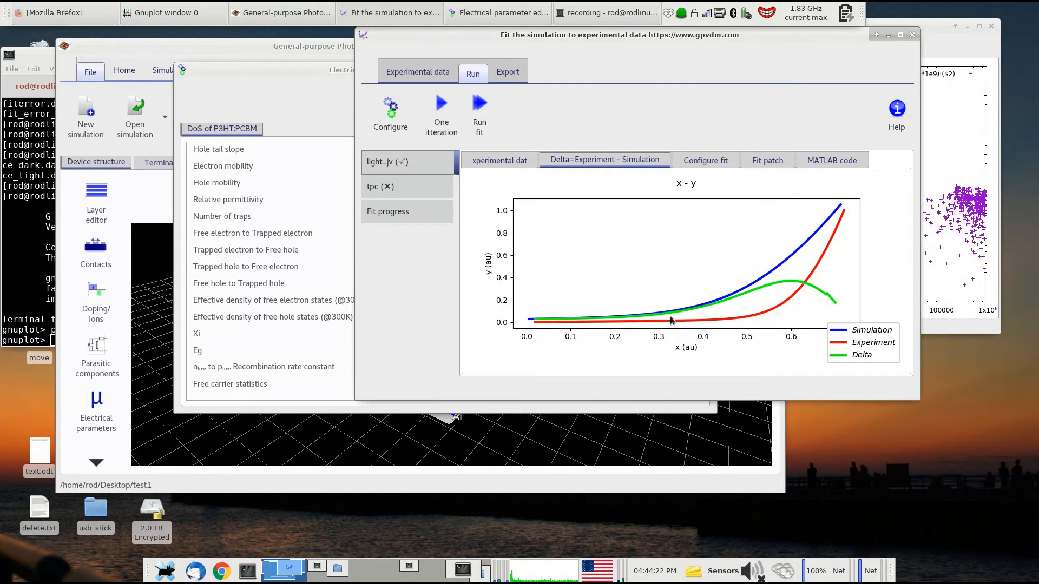
Step: Set the charge density of the top contact to 1e25 m^-3 in the contact settings
{"action": "left_click", "coordinate": [315, 119]}
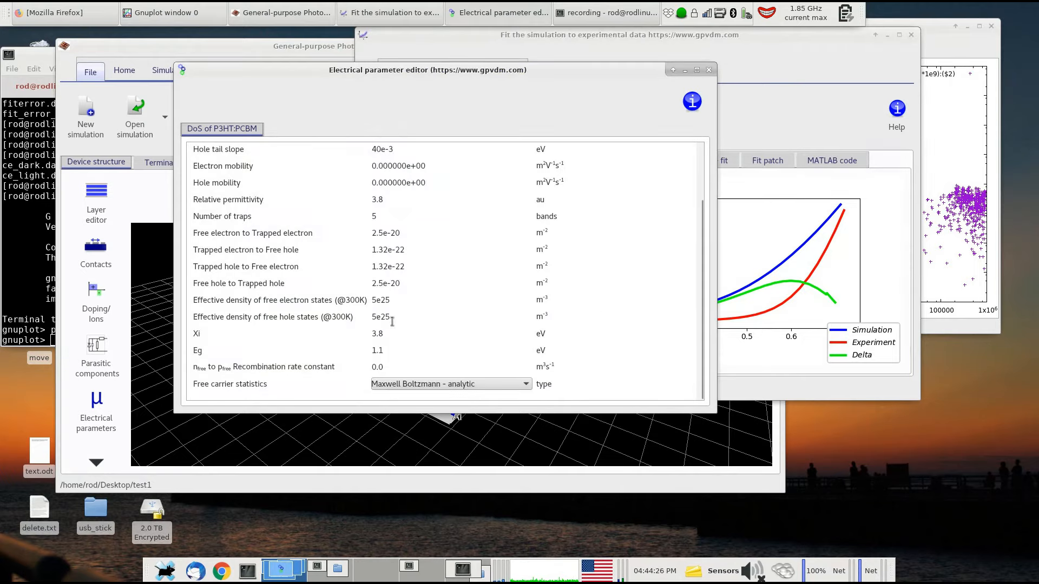
{"action": "left_click", "coordinate": [757, 120]}
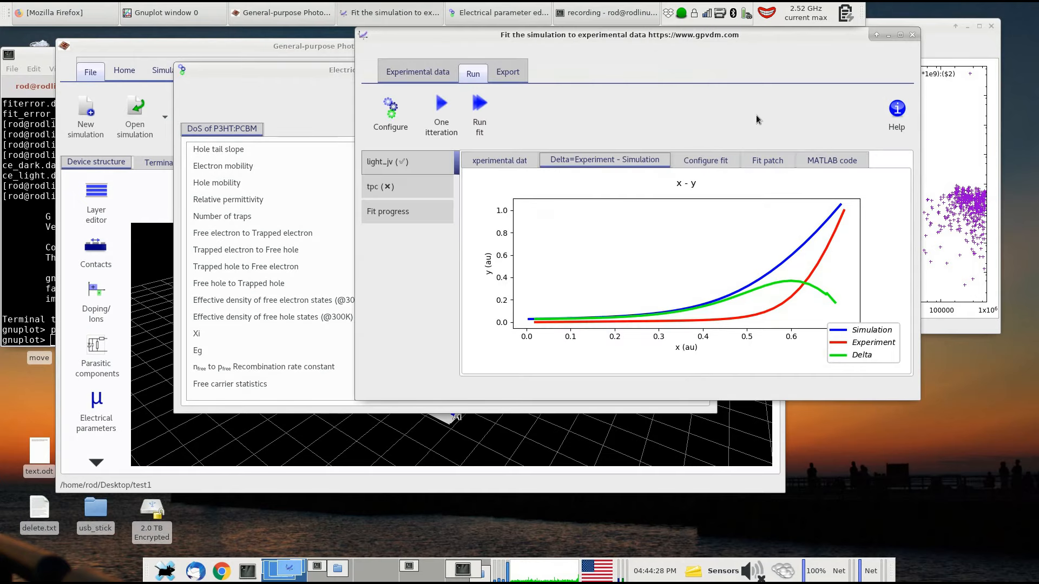
{"action": "left_click", "coordinate": [93, 253]}
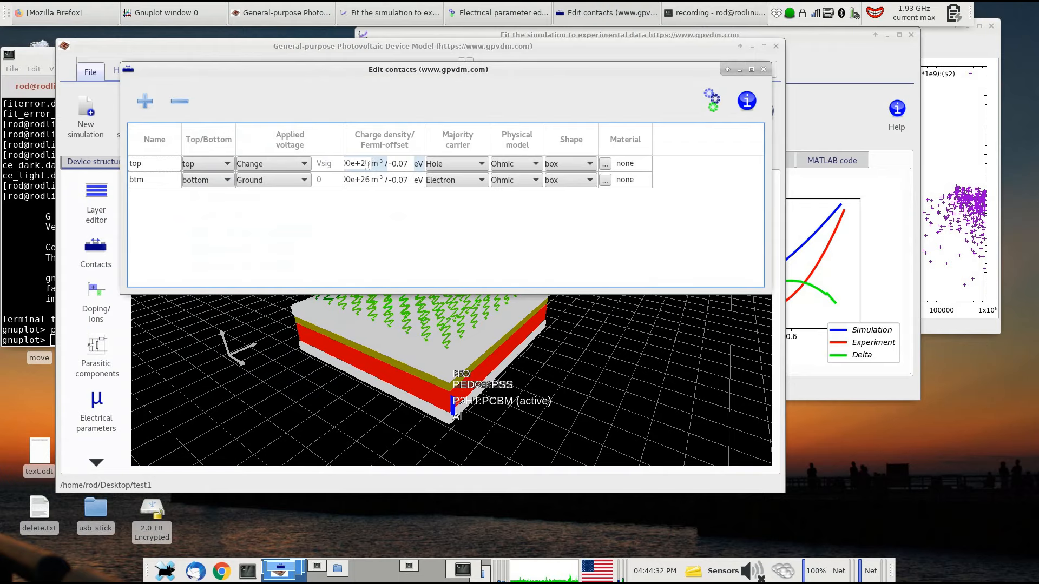
{"action": "double_click", "coordinate": [368, 166]}
{"action": "left_click", "coordinate": [350, 166]}
{"action": "left_click_drag", "start_coordinate": [364, 165], "coordinate": [328, 165]}
{"action": "key", "text": "Delete"}
{"action": "key", "text": "Delete"}
{"action": "key", "text": "Delete"}
{"action": "key", "text": "Delete"}
{"action": "key", "text": "Delete"}
{"action": "type", "text": "1e"}
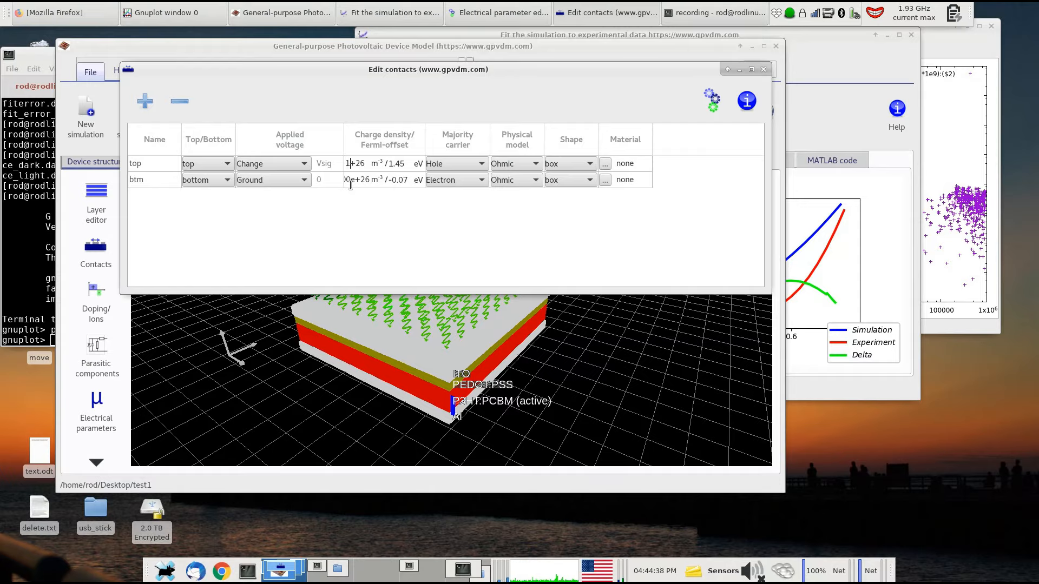
{"action": "key", "text": "Delete"}
{"action": "type", "text": "5"}
Step: Copy the top contact's charge density of 1e25 m^-3 to the btm contact
{"action": "key", "text": "ctrl+a"}
{"action": "key", "text": "ctrl+c"}
{"action": "left_click", "coordinate": [350, 185]}
{"action": "key", "text": "ctrl+a"}
{"action": "key", "text": "ctrl+v"}
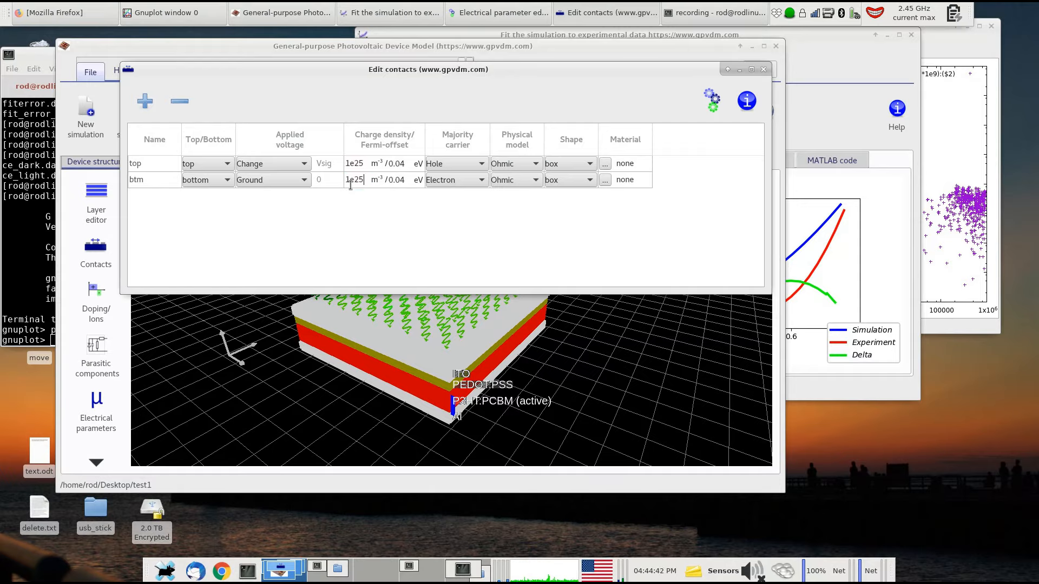
Step: Close the contact settings and run one iteration of the fit
{"action": "left_click", "coordinate": [768, 70]}
{"action": "left_click", "coordinate": [823, 97]}
{"action": "left_click", "coordinate": [443, 129]}
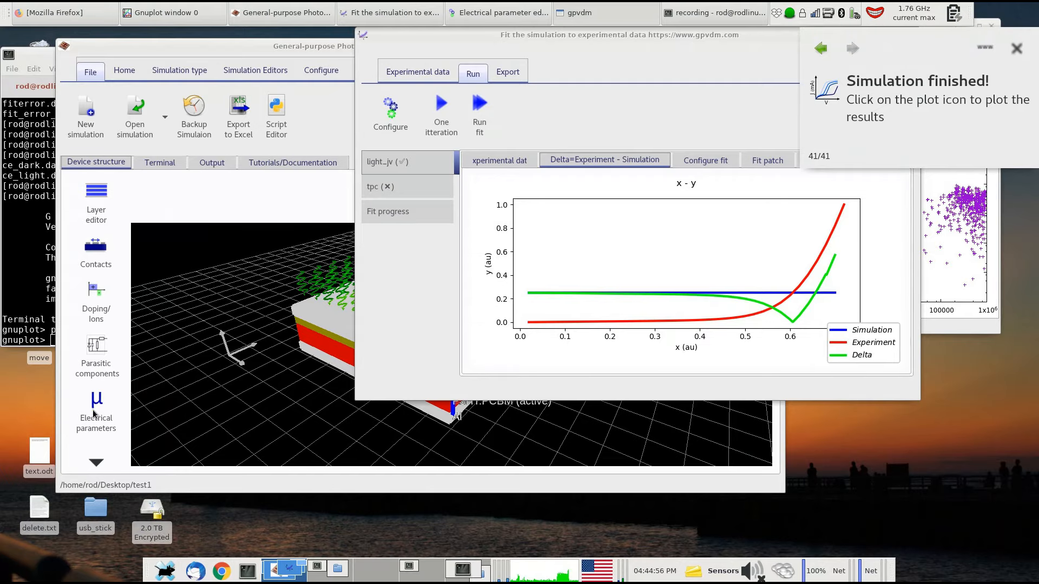
Step: Review the electrical parameters of P3HT:PCBM and the charge densities of the contacts
{"action": "left_click", "coordinate": [93, 410]}
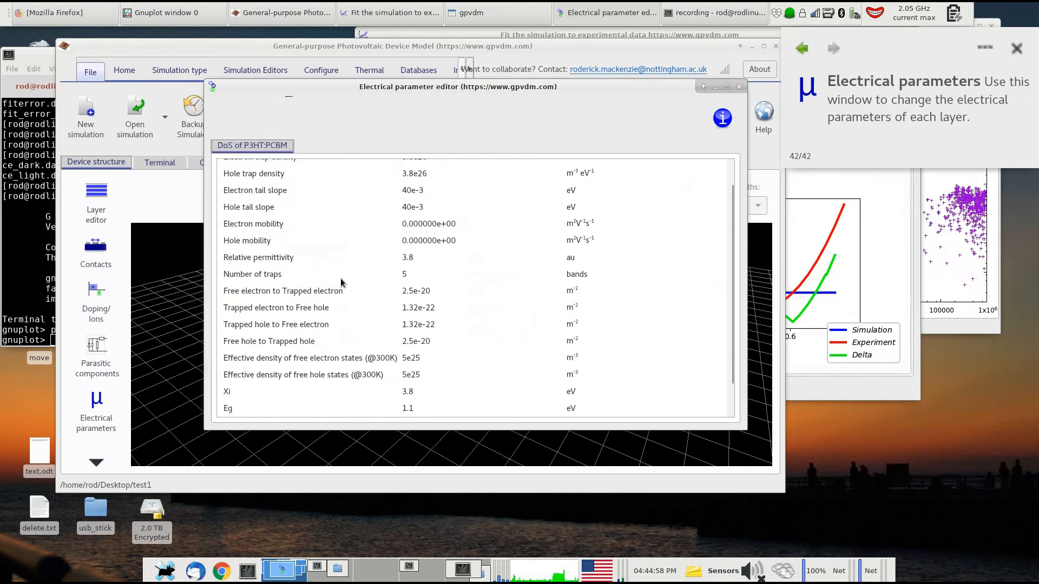
{"action": "scroll", "coordinate": [342, 282], "scroll_direction": "down", "scroll_amount": 1}
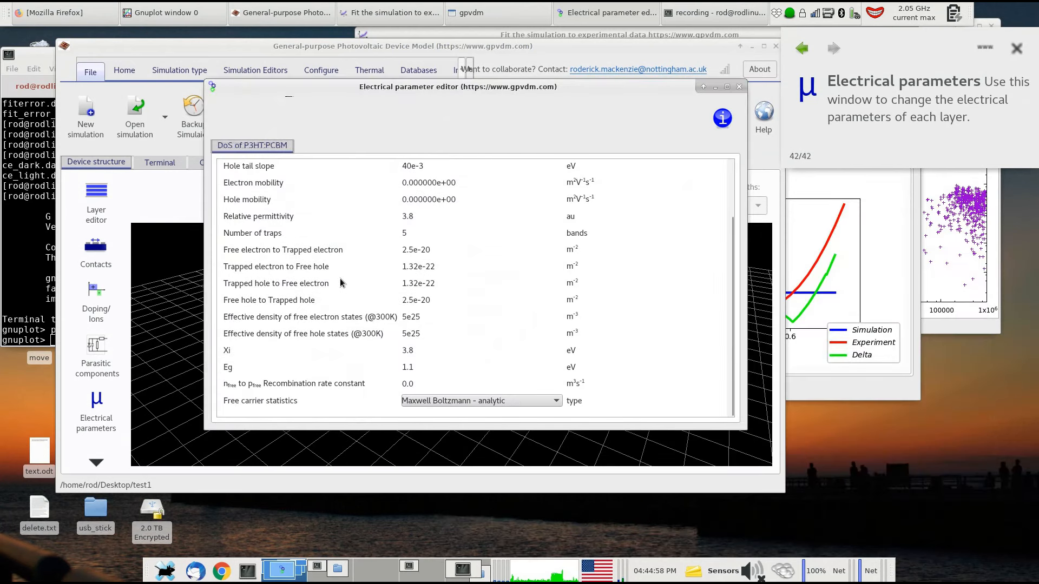
{"action": "left_click", "coordinate": [737, 88]}
{"action": "left_click", "coordinate": [100, 250]}
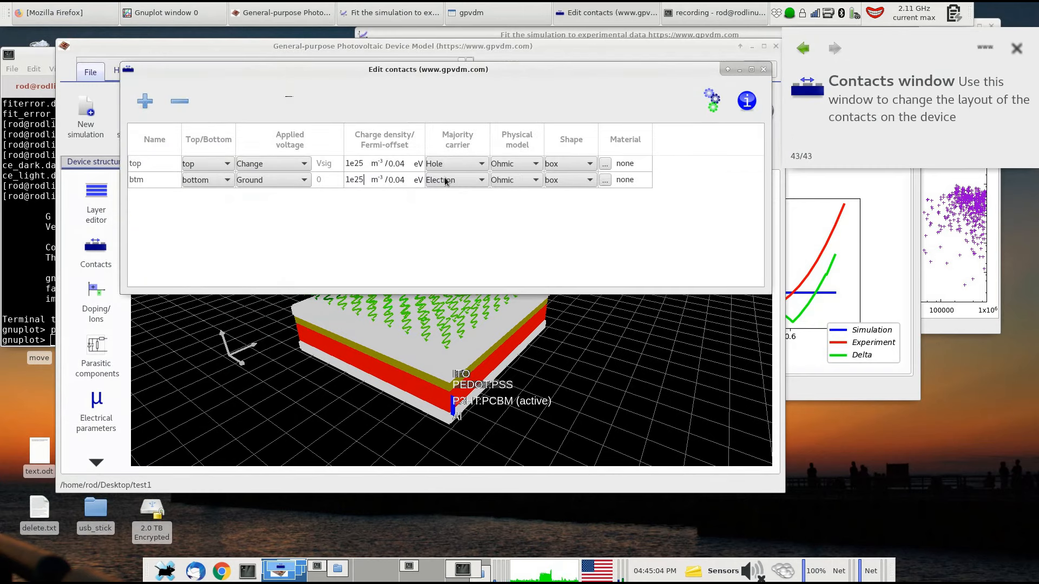
{"action": "left_click", "coordinate": [763, 69]}
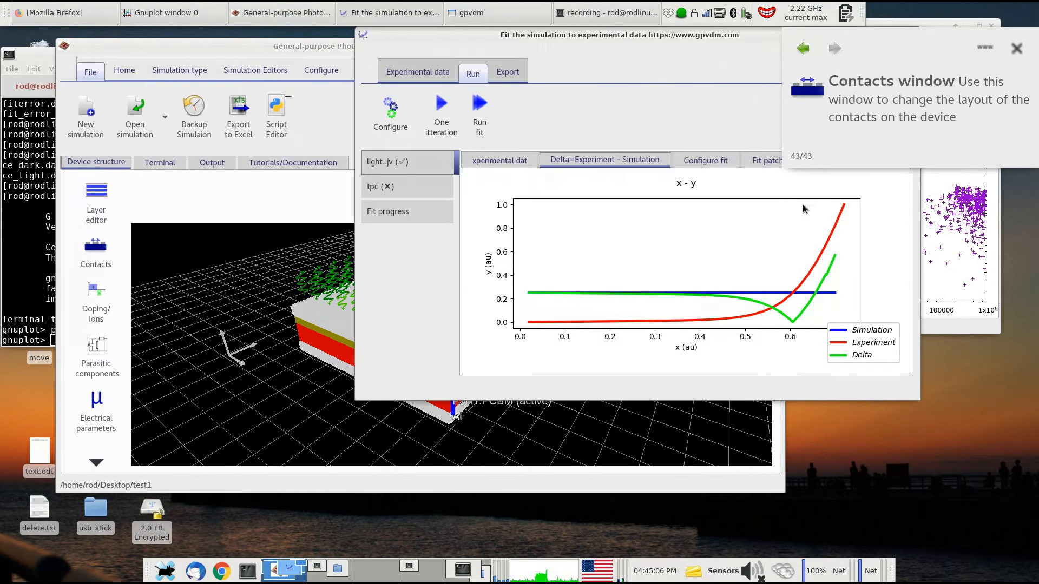
Step: Reopen the electrical parameters of P3HT:PCBM, set the electron mobility to 1e-5, and move the fitting window beside the editor
{"action": "left_click", "coordinate": [101, 397]}
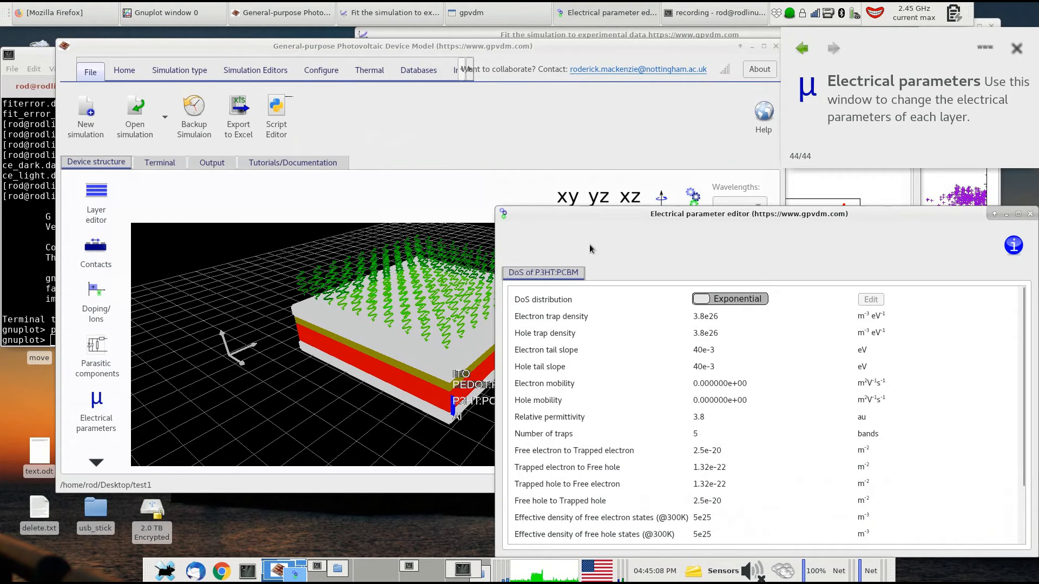
{"action": "left_click_drag", "start_coordinate": [655, 219], "coordinate": [348, 89]}
{"action": "left_click_drag", "start_coordinate": [453, 252], "coordinate": [360, 251]}
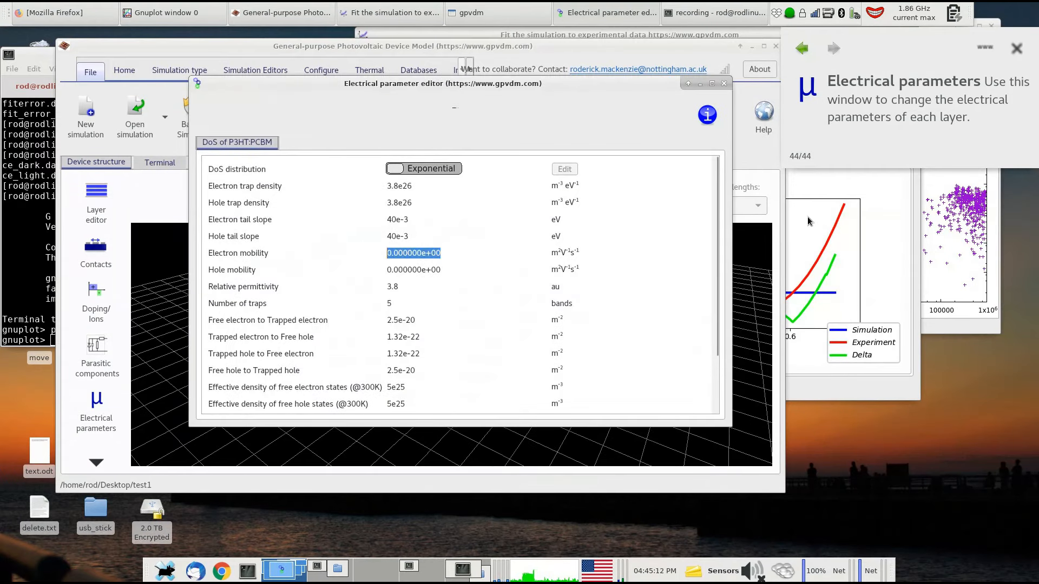
{"action": "left_click", "coordinate": [807, 216]}
{"action": "left_click_drag", "start_coordinate": [479, 47], "coordinate": [697, 47]}
{"action": "left_click", "coordinate": [426, 254]}
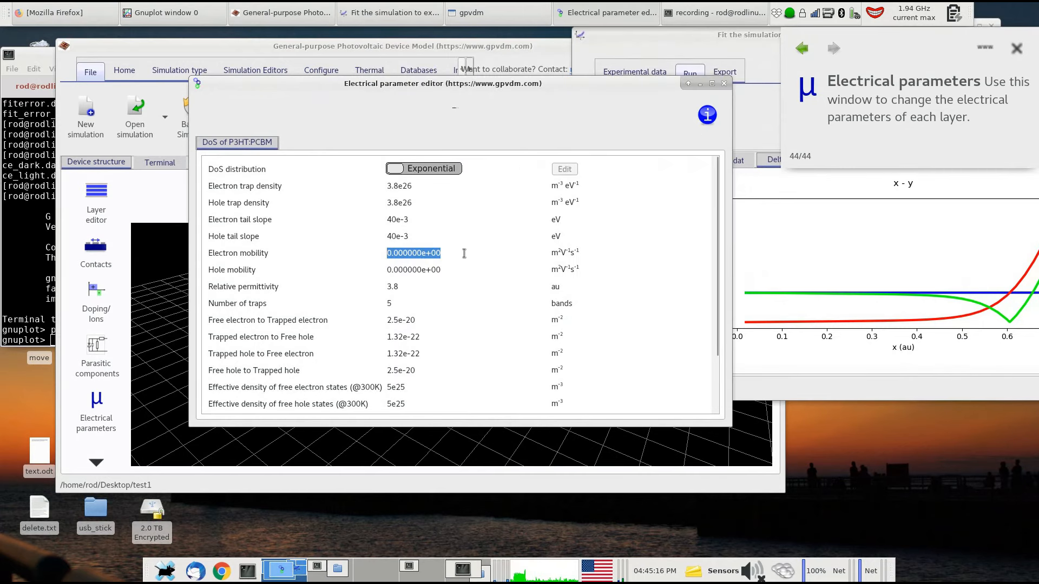
{"action": "type", "text": "1e-5"}
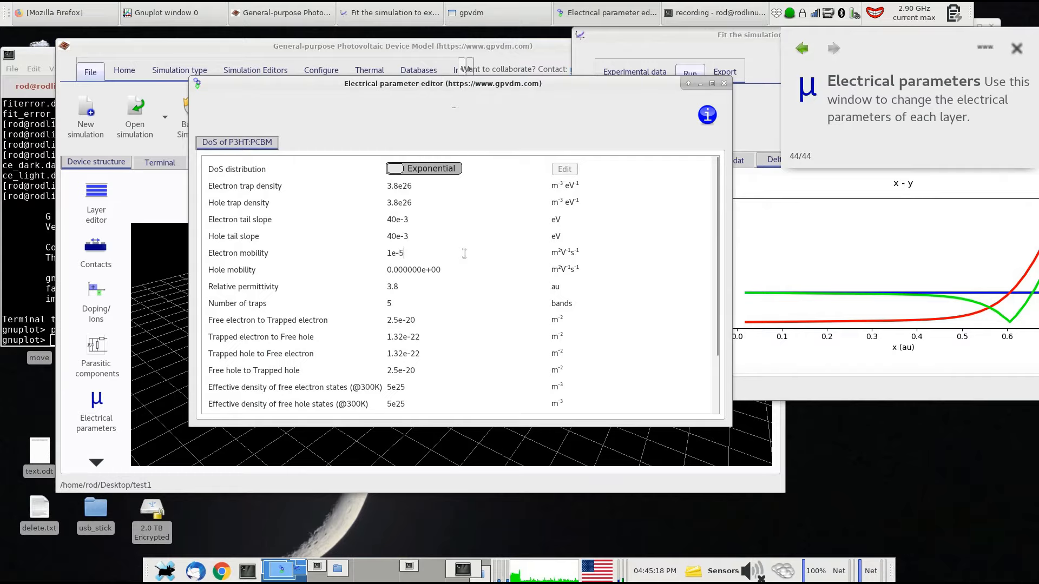
Step: Copy the electron mobility of 1e-5 to the hole mobility of P3HT:PCBM
{"action": "key", "text": "ctrl+a"}
{"action": "key", "text": "ctrl+c"}
{"action": "left_click", "coordinate": [449, 269]}
{"action": "key", "text": "ctrl+a"}
{"action": "key", "text": "ctrl+v"}
{"action": "scroll", "coordinate": [460, 273], "scroll_direction": "down", "scroll_amount": 3}
{"action": "scroll", "coordinate": [461, 283], "scroll_direction": "up", "scroll_amount": 3}
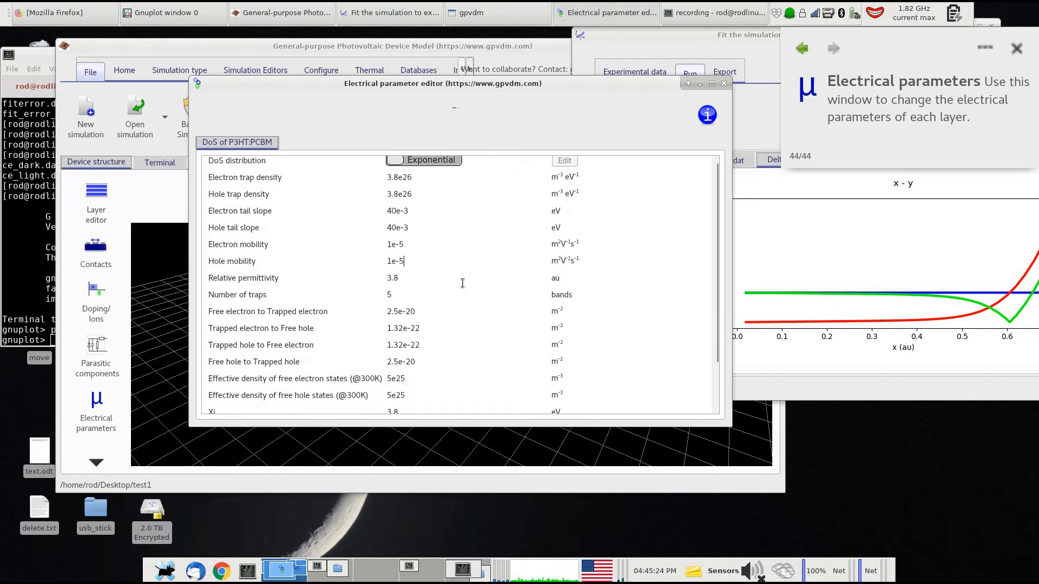
Step: Run a single fit iteration with the new mobilities and move the fitting window fully into view
{"action": "left_click", "coordinate": [751, 232]}
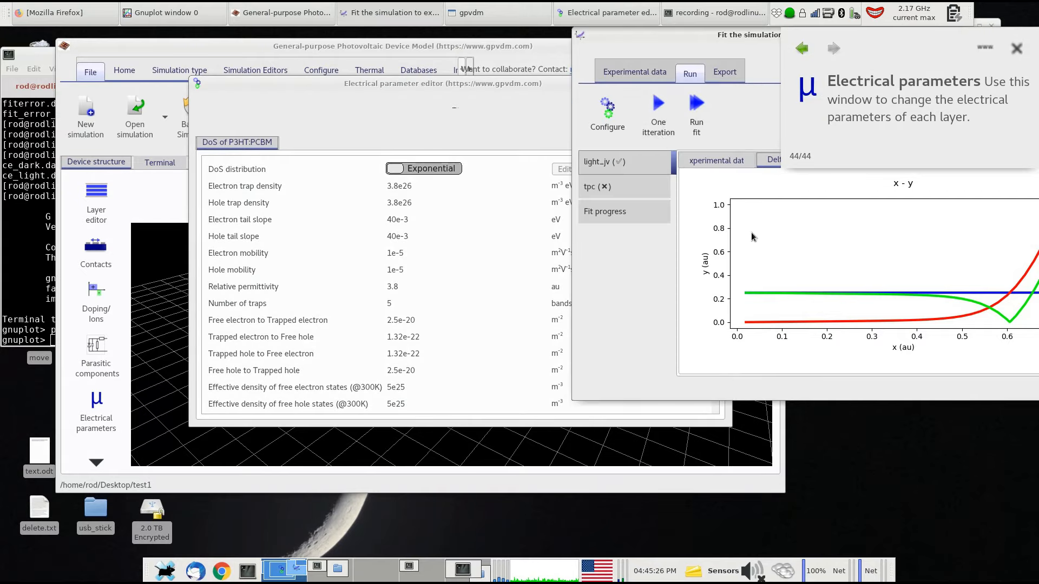
{"action": "left_click", "coordinate": [659, 117]}
{"action": "left_click_drag", "start_coordinate": [671, 32], "coordinate": [447, 40]}
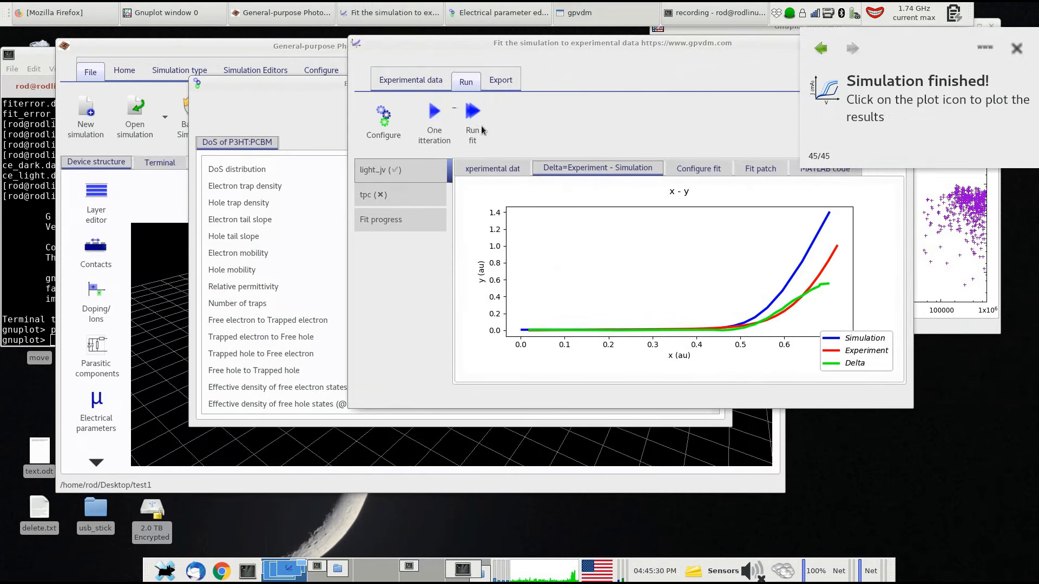
Step: Run the full fit while watching the light_jv delta plot, and stop it
{"action": "left_click", "coordinate": [481, 128]}
{"action": "left_click_drag", "start_coordinate": [500, 43], "coordinate": [343, 46]}
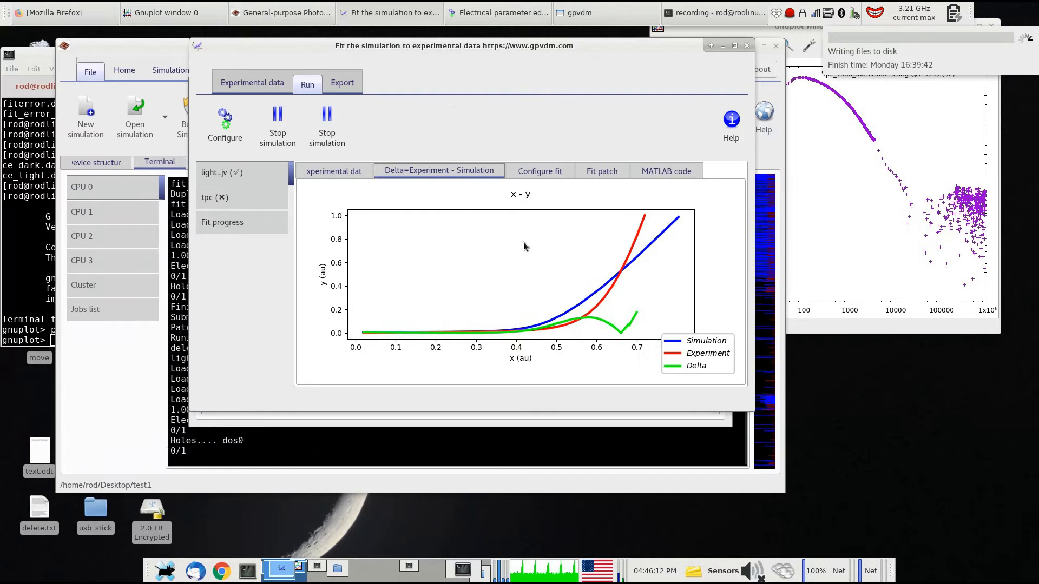
{"action": "left_click", "coordinate": [334, 133]}
{"action": "left_click", "coordinate": [660, 169]}
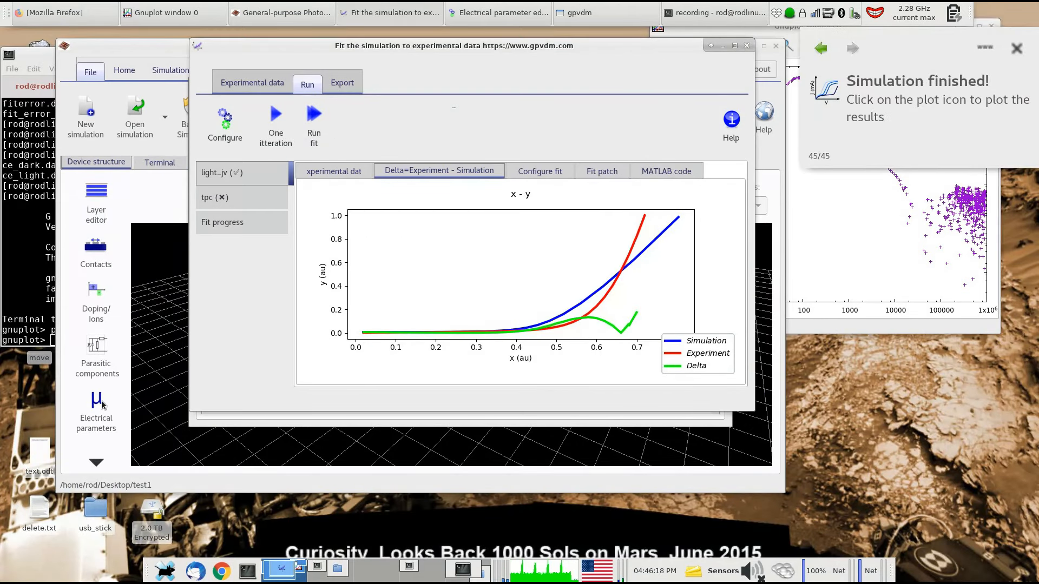
Step: Check the contact settings, and set the electron and hole trap densities of P3HT:PCBM to 3.8e25 m^-3 eV^-1
{"action": "left_click", "coordinate": [101, 269]}
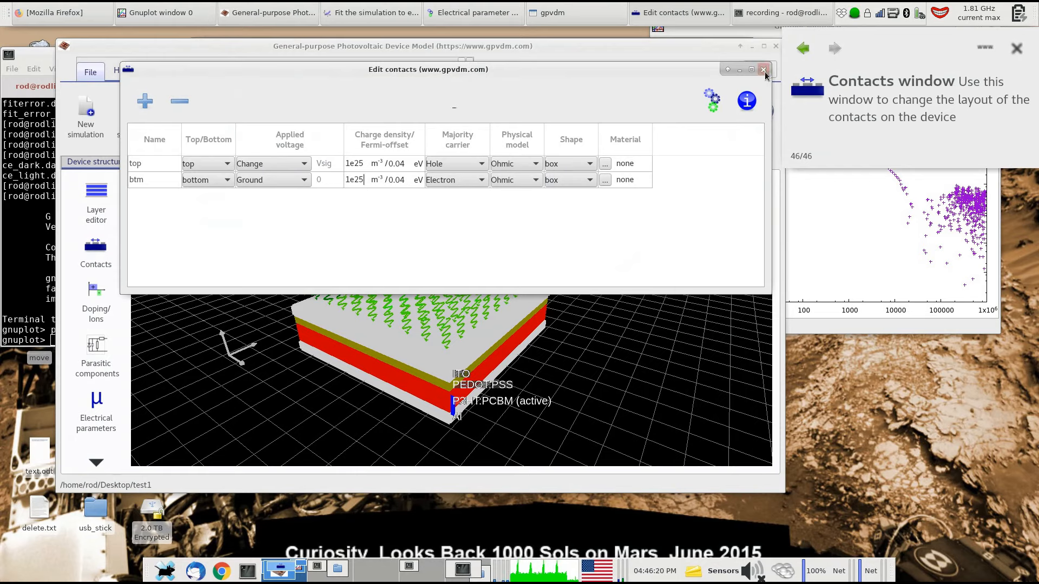
{"action": "left_click", "coordinate": [763, 70]}
{"action": "left_click", "coordinate": [97, 403]}
{"action": "left_click_drag", "start_coordinate": [610, 214], "coordinate": [273, 115]}
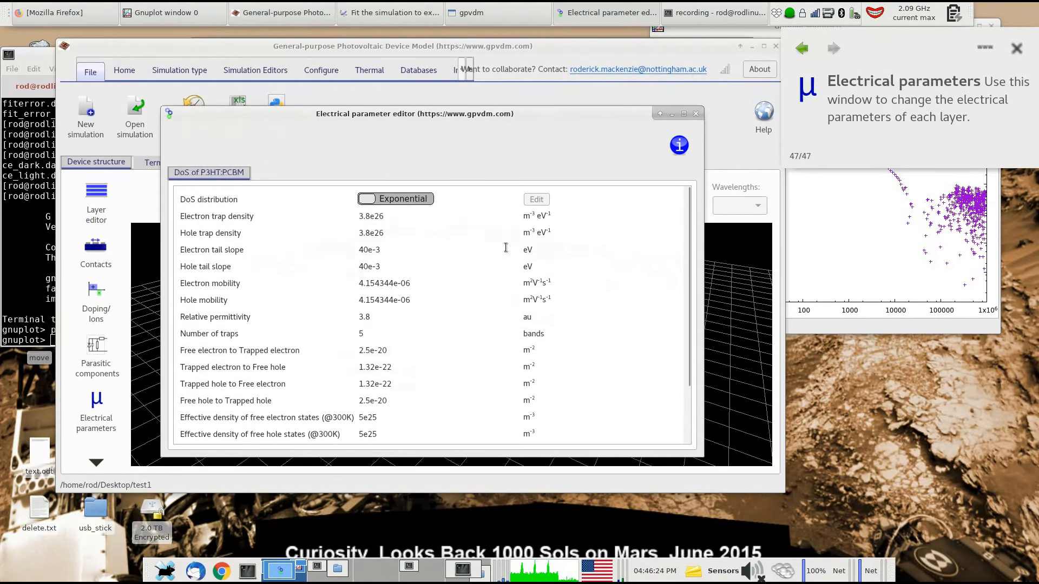
{"action": "left_click_drag", "start_coordinate": [394, 213], "coordinate": [348, 222]}
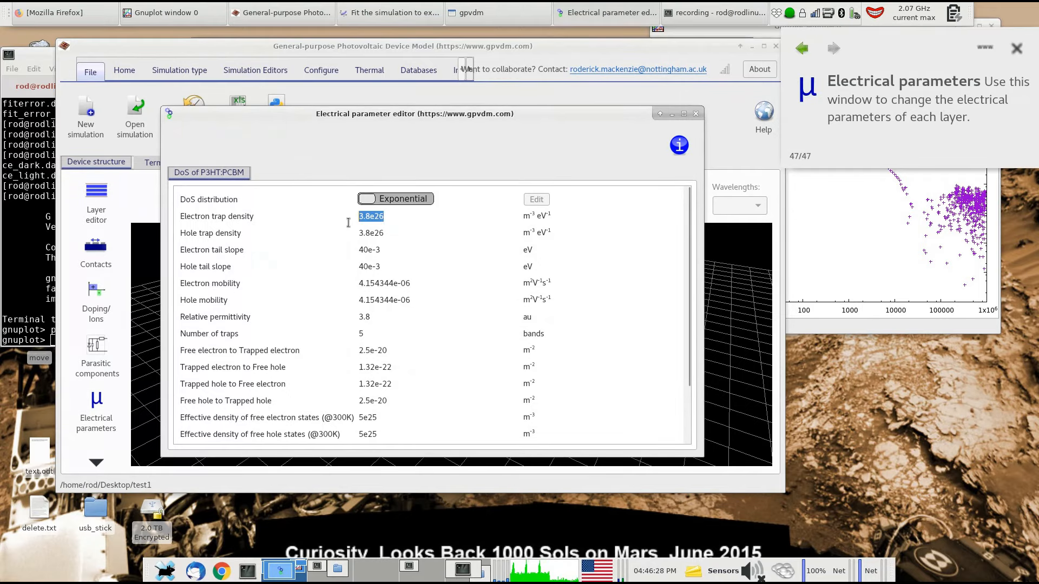
{"action": "left_click_drag", "start_coordinate": [423, 115], "coordinate": [415, 78]}
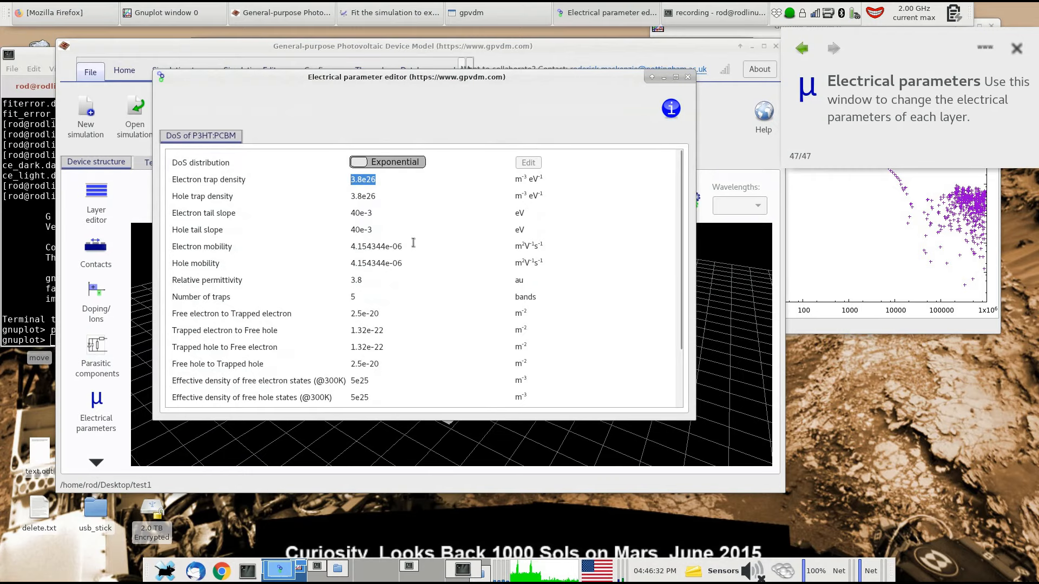
{"action": "left_click_drag", "start_coordinate": [361, 79], "coordinate": [360, 59]}
{"action": "type", "text": "3.8e26"}
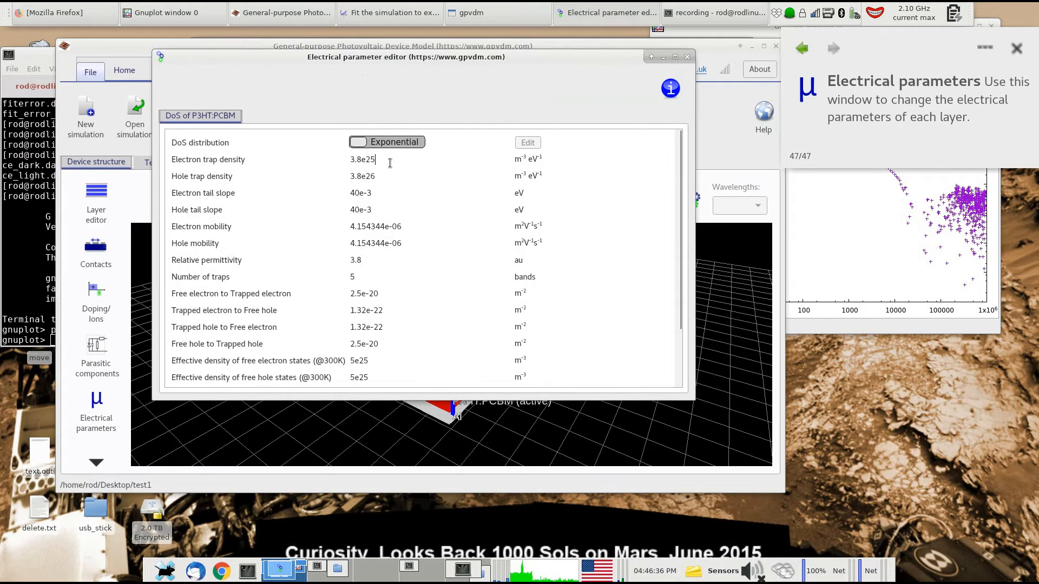
Step: Bring the fitting window beside the electrical parameter editor and run one iteration with the new trap densities
{"action": "left_click", "coordinate": [368, 20]}
{"action": "left_click_drag", "start_coordinate": [372, 46], "coordinate": [695, 82]}
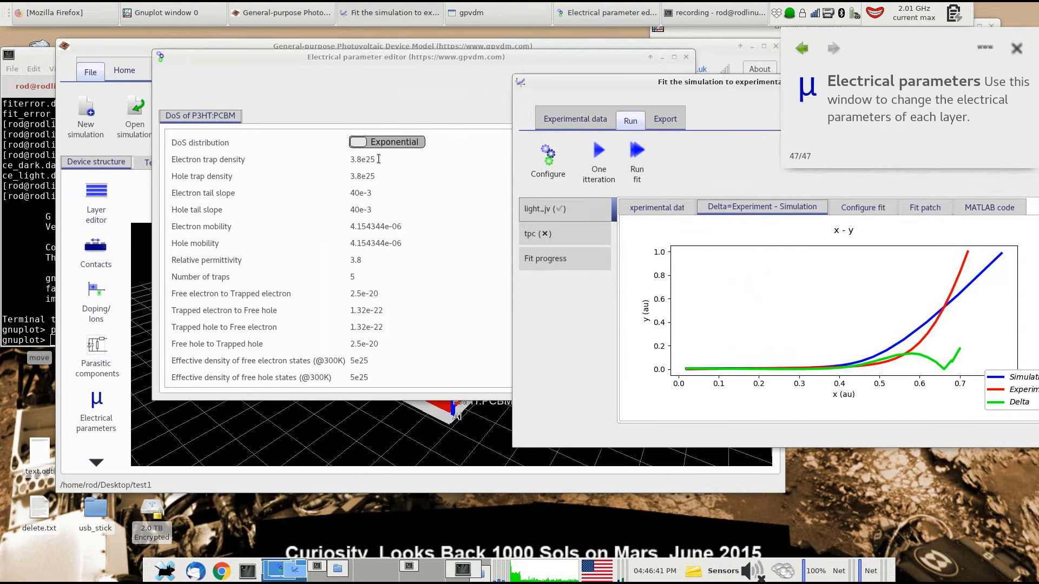
{"action": "left_click", "coordinate": [600, 161]}
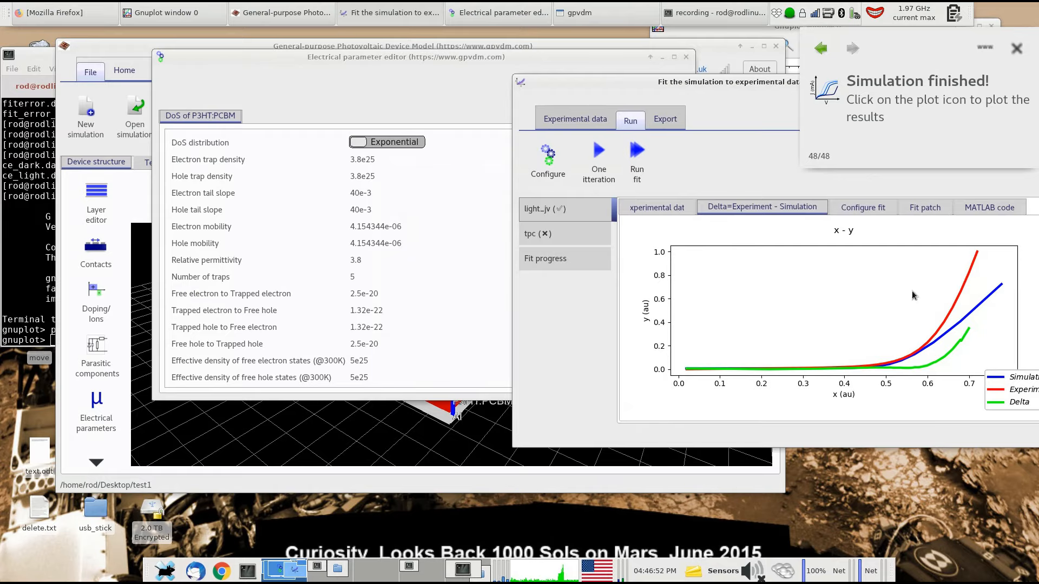
Step: Close the electrical parameter editor and set the shunt resistance in the parasitic components to 1.594263e+00 Ohms m^2
{"action": "left_click", "coordinate": [102, 397]}
{"action": "left_click", "coordinate": [535, 216]}
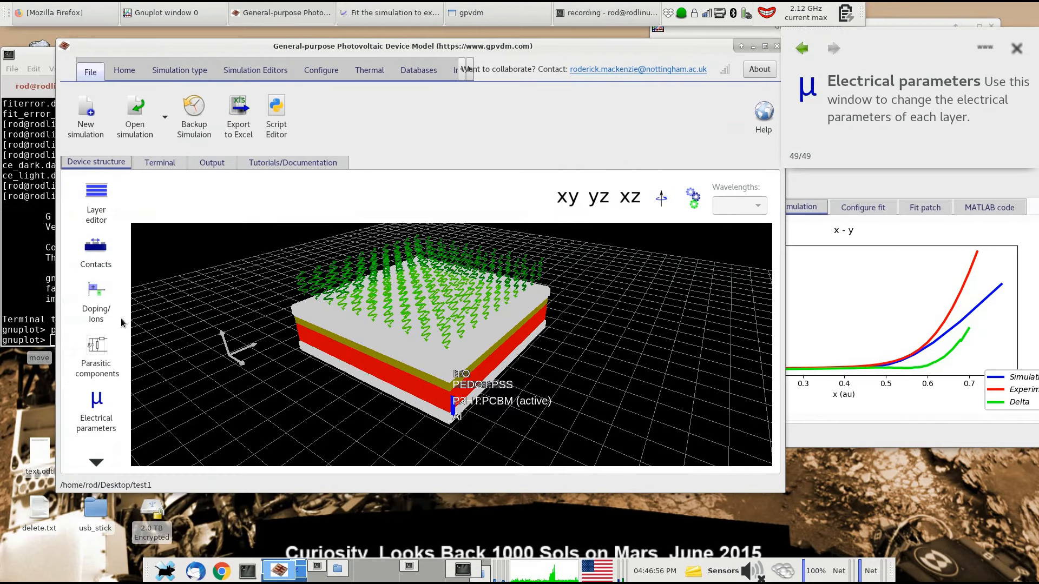
{"action": "left_click", "coordinate": [96, 348]}
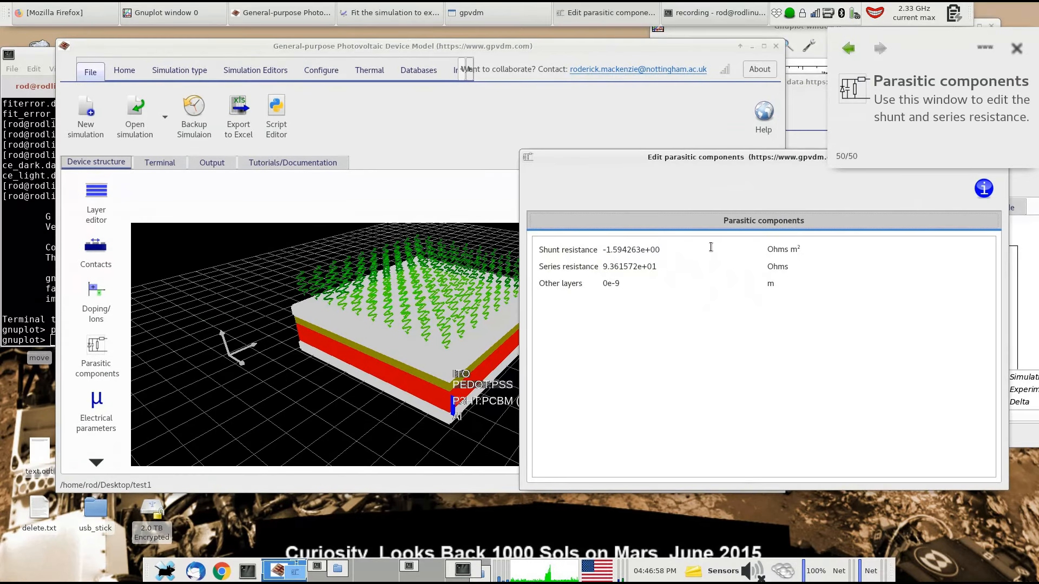
{"action": "left_click", "coordinate": [606, 250]}
{"action": "key", "text": "BackSpace"}
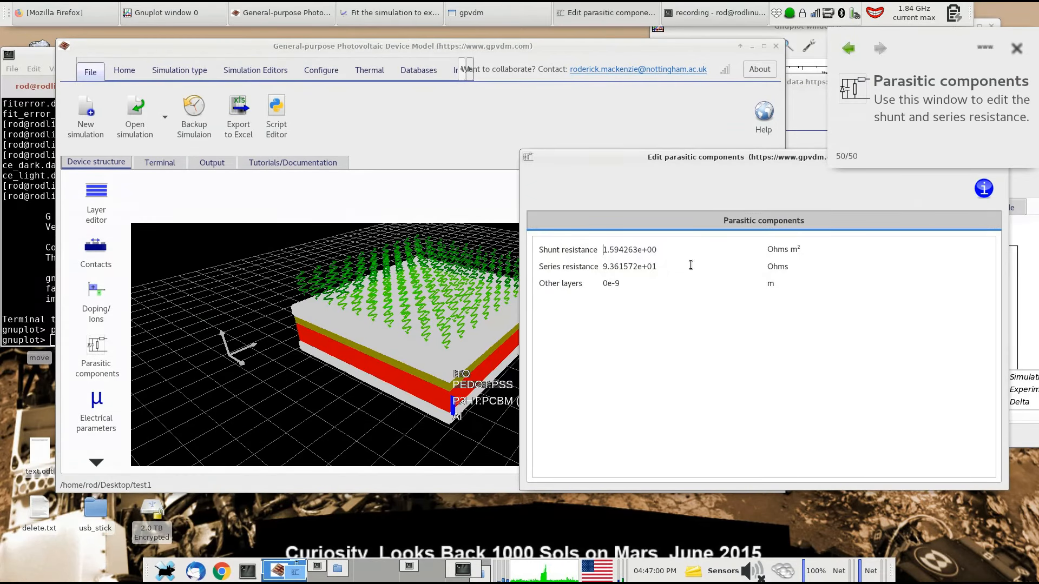
{"action": "type", "text": "-"}
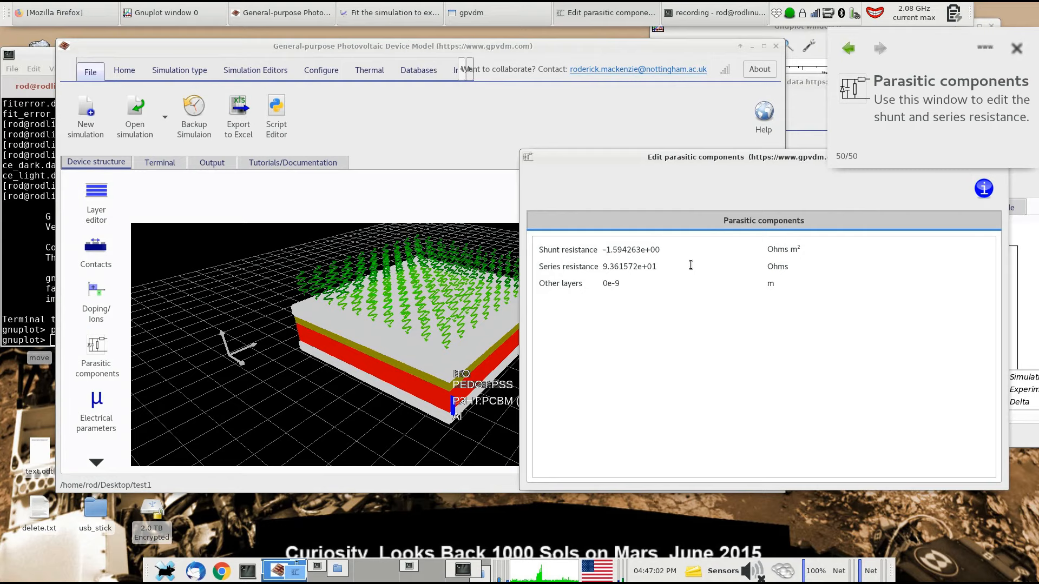
{"action": "key", "text": "BackSpace"}
{"action": "key", "text": "ctrl+shift+Right"}
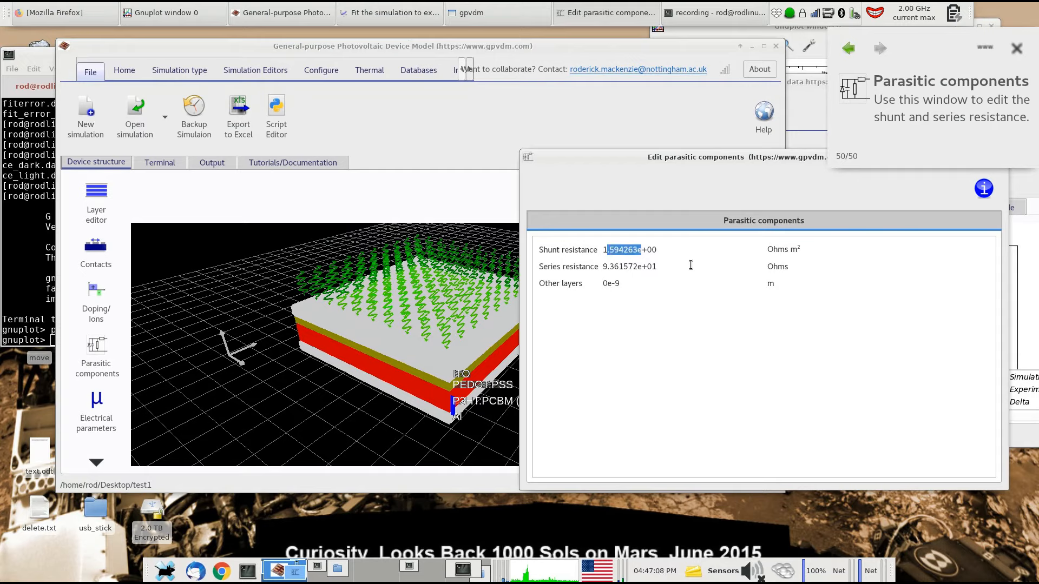
{"action": "left_click", "coordinate": [691, 266]}
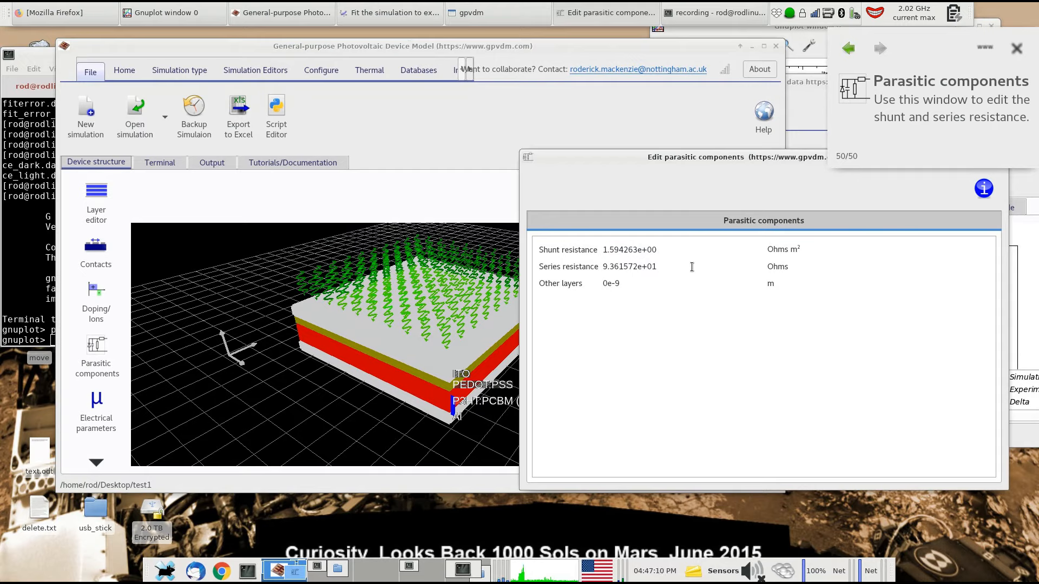
Step: Set the series resistance to 5 Ohms, close the parasitic components editor and return to the main window
{"action": "left_click_drag", "start_coordinate": [691, 266], "coordinate": [597, 272]}
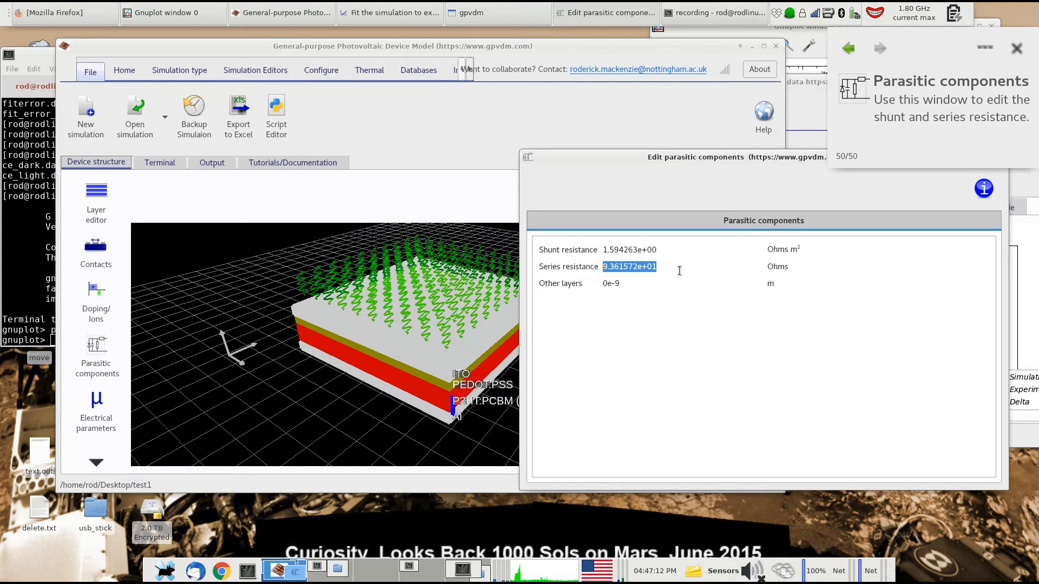
{"action": "type", "text": "5"}
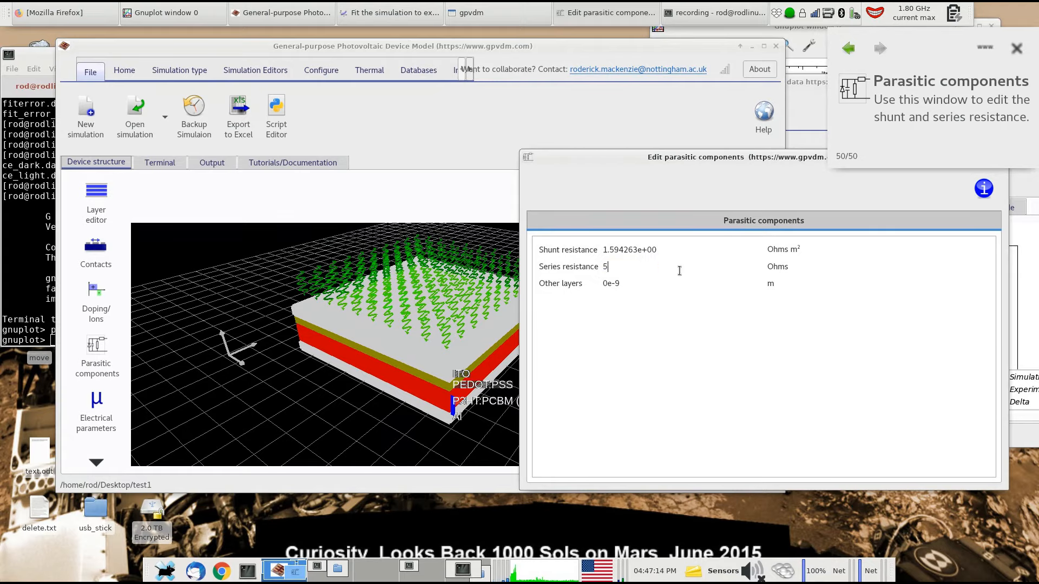
{"action": "left_click", "coordinate": [760, 155]}
{"action": "left_click", "coordinate": [124, 71]}
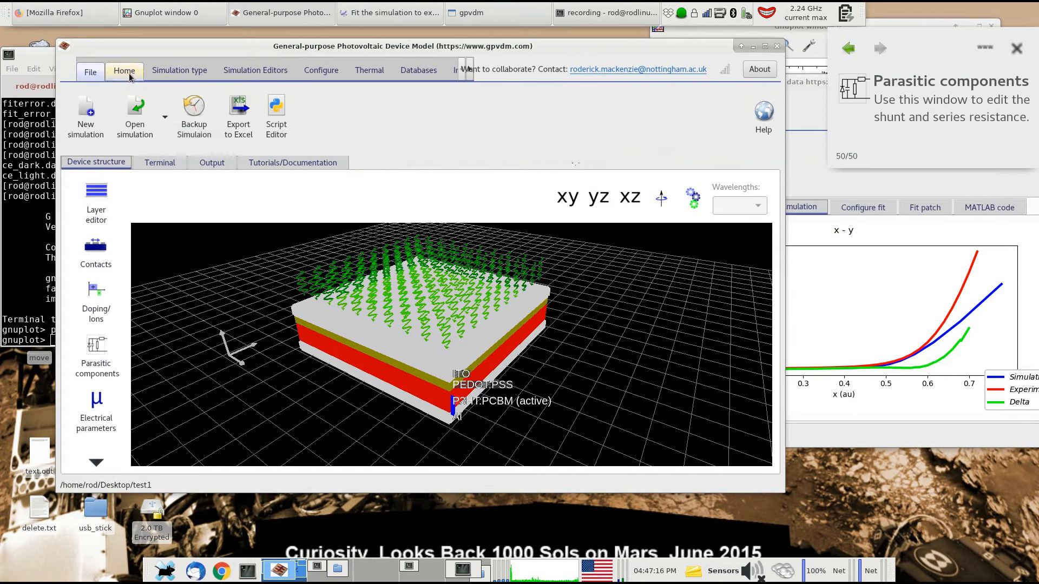
Step: Run the simulation, then run one fit iteration with the new resistances and dismiss the error reports
{"action": "left_click", "coordinate": [123, 116]}
{"action": "left_click", "coordinate": [125, 131]}
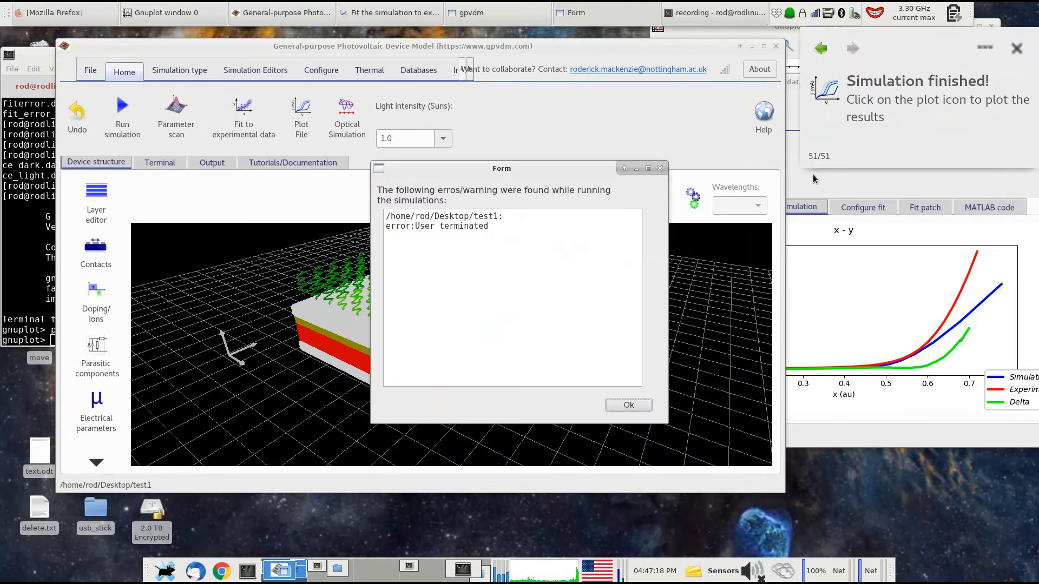
{"action": "left_click", "coordinate": [660, 168]}
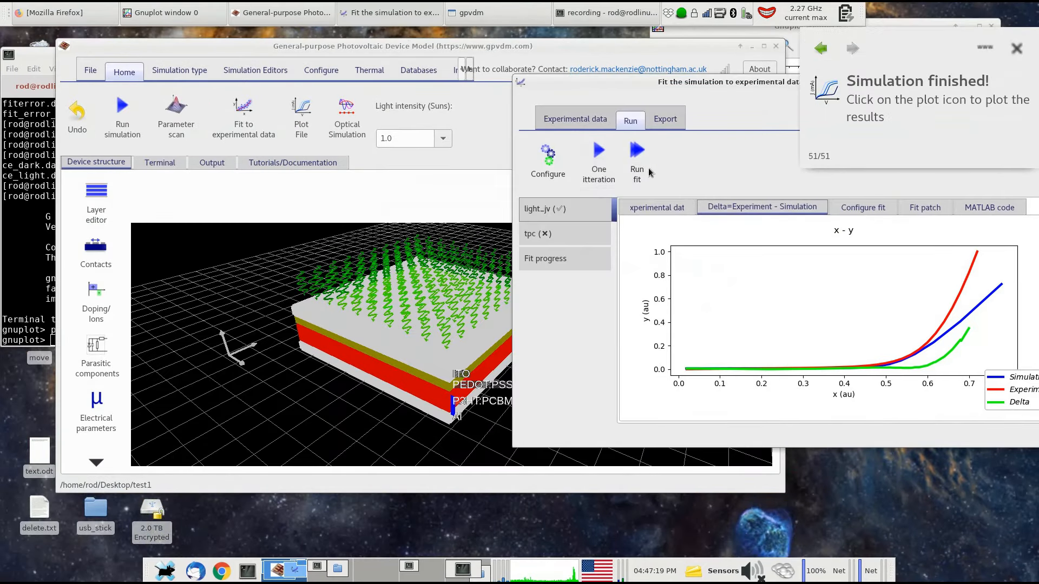
{"action": "left_click", "coordinate": [611, 160]}
{"action": "left_click_drag", "start_coordinate": [608, 79], "coordinate": [450, 74]}
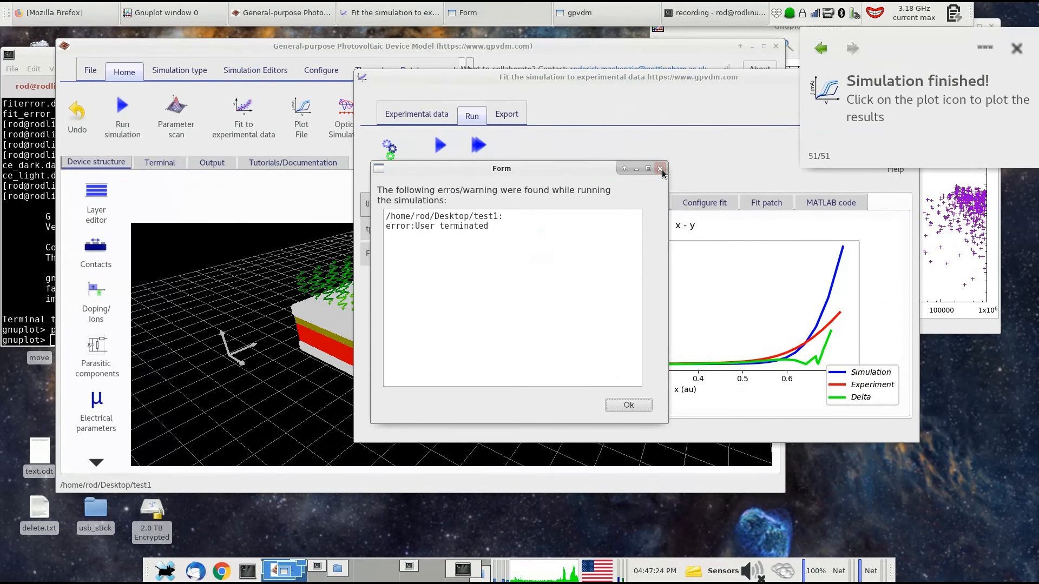
{"action": "left_click", "coordinate": [660, 169]}
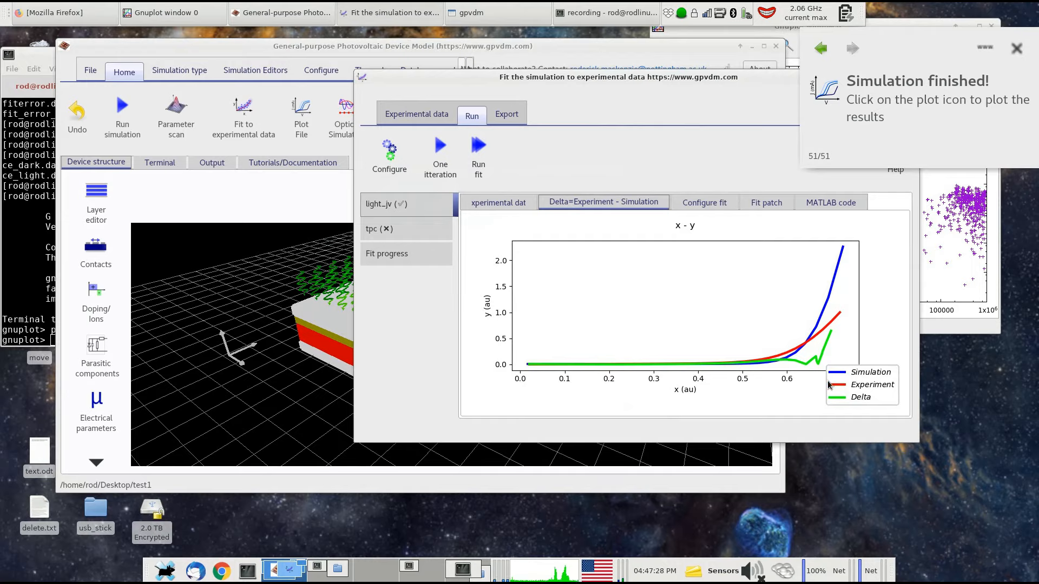
Step: Review the trap densities and other electrical parameters of P3HT:PCBM, close the editor and return to the fitting window
{"action": "left_click", "coordinate": [479, 156]}
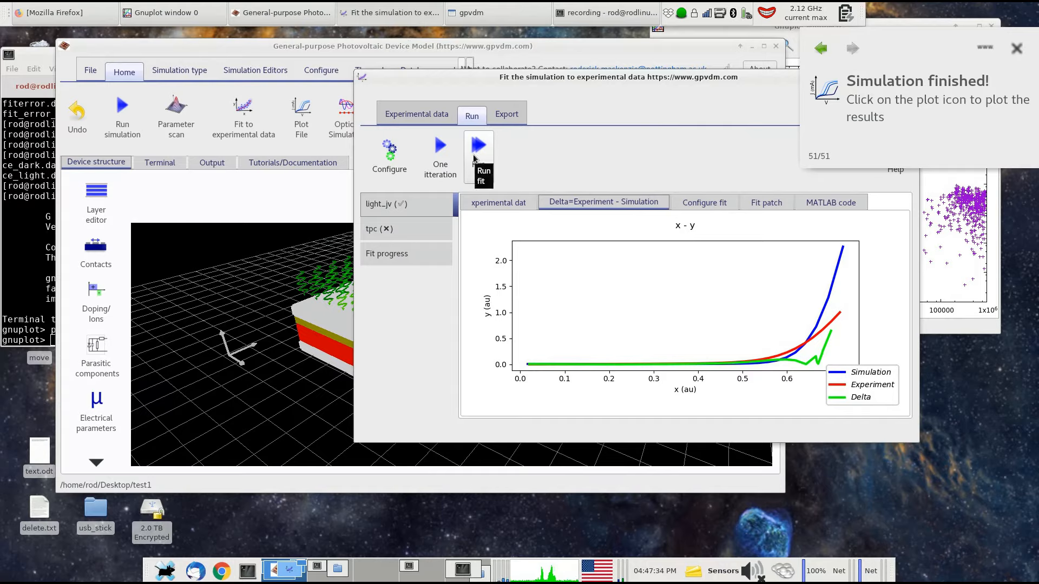
{"action": "left_click", "coordinate": [397, 160]}
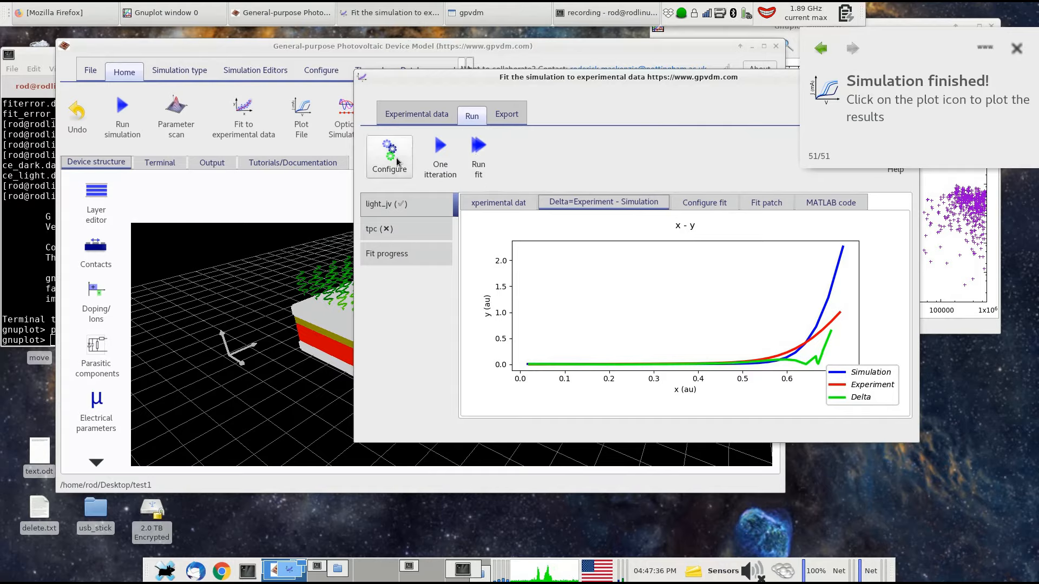
{"action": "left_click", "coordinate": [101, 412]}
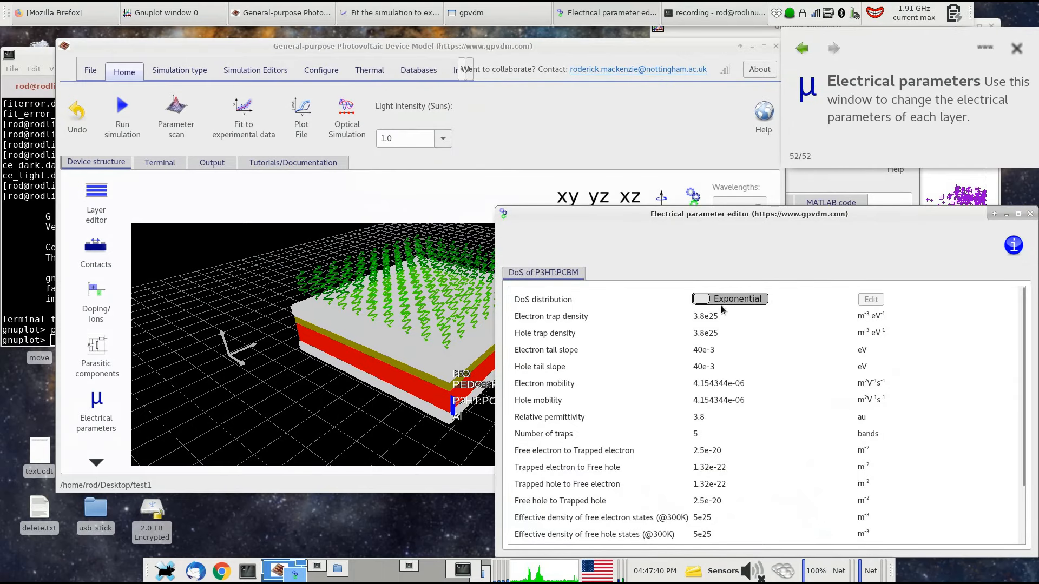
{"action": "left_click_drag", "start_coordinate": [733, 318], "coordinate": [691, 333]}
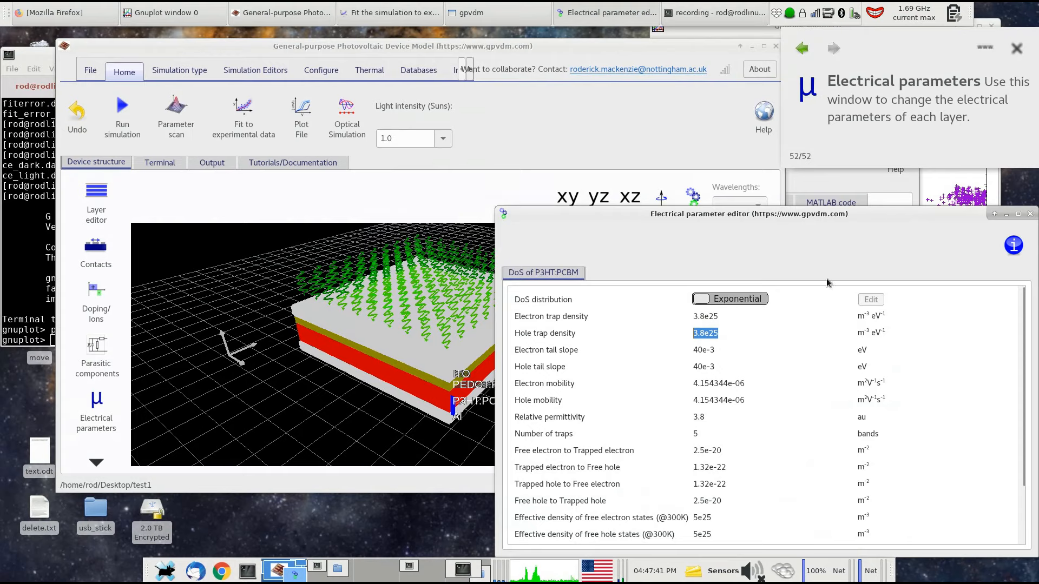
{"action": "left_click", "coordinate": [1031, 215]}
{"action": "left_click", "coordinate": [865, 238]}
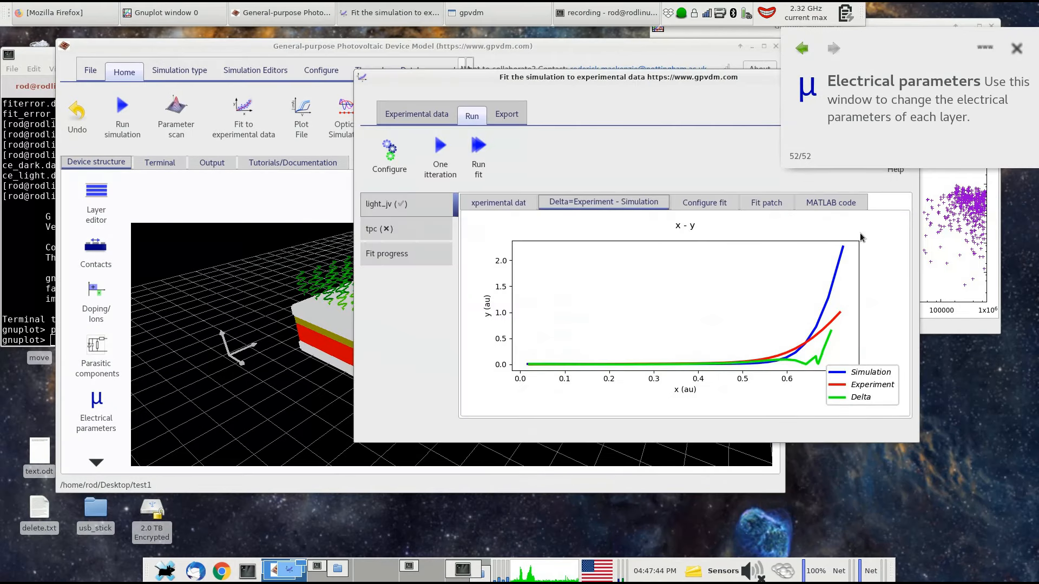
Step: Open the fit configuration and enable the electron trap density (#Ntrape in dos0.inp) as a fit variable
{"action": "left_click", "coordinate": [241, 162]}
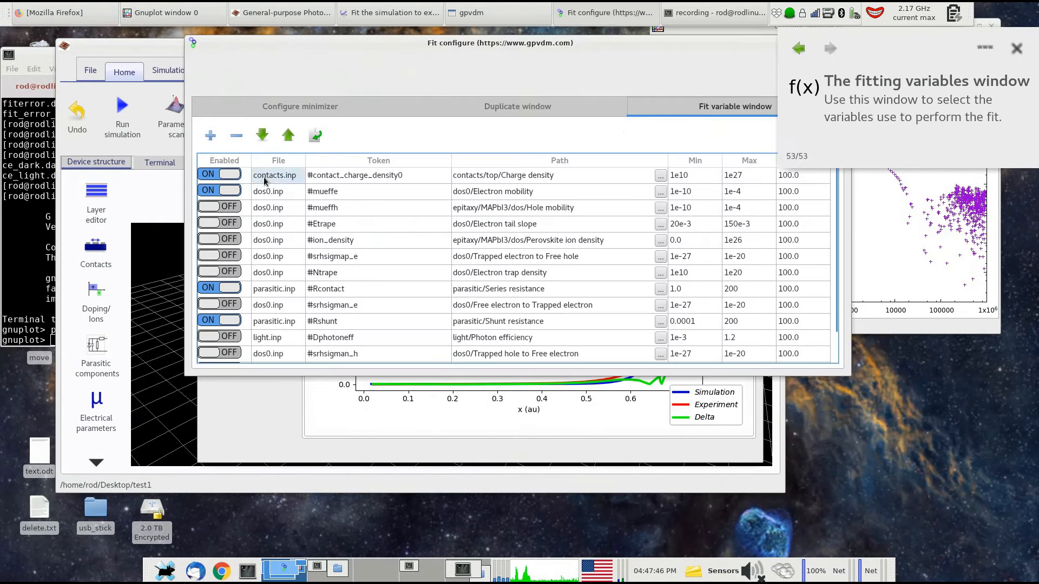
{"action": "left_click", "coordinate": [1017, 50]}
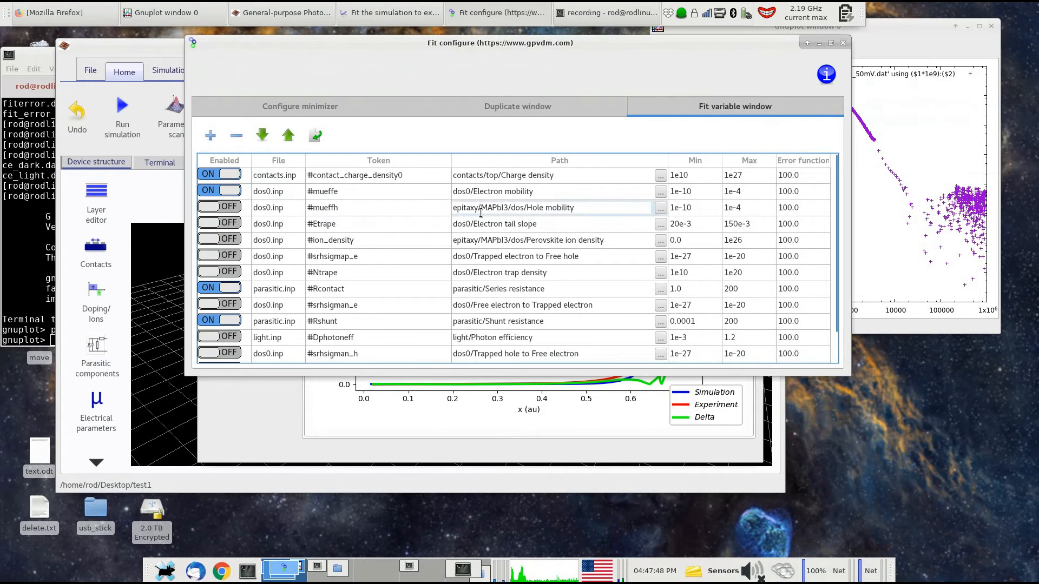
{"action": "left_click", "coordinate": [341, 278]}
{"action": "left_click", "coordinate": [339, 278]}
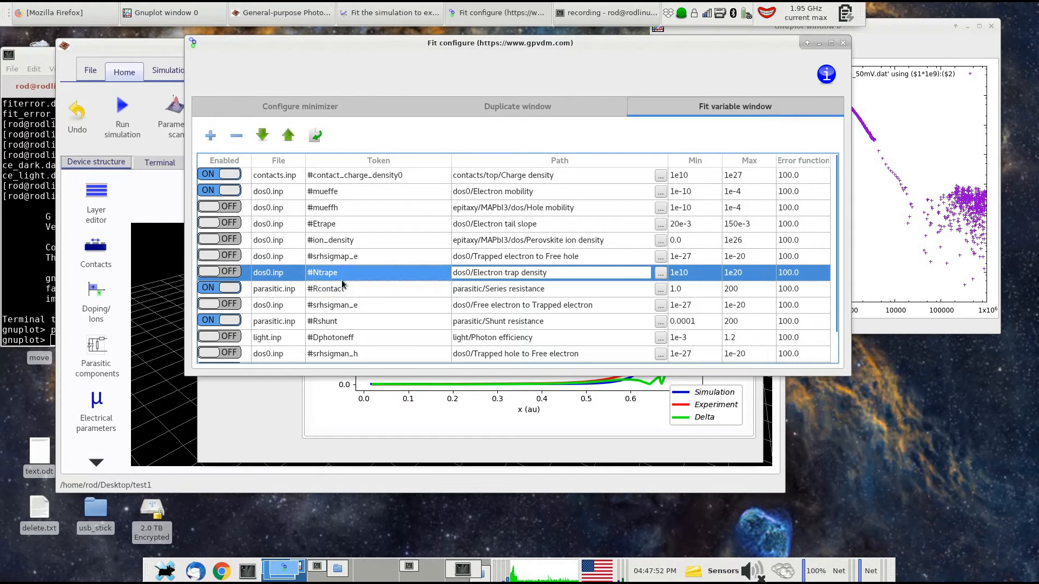
{"action": "left_click", "coordinate": [224, 274]}
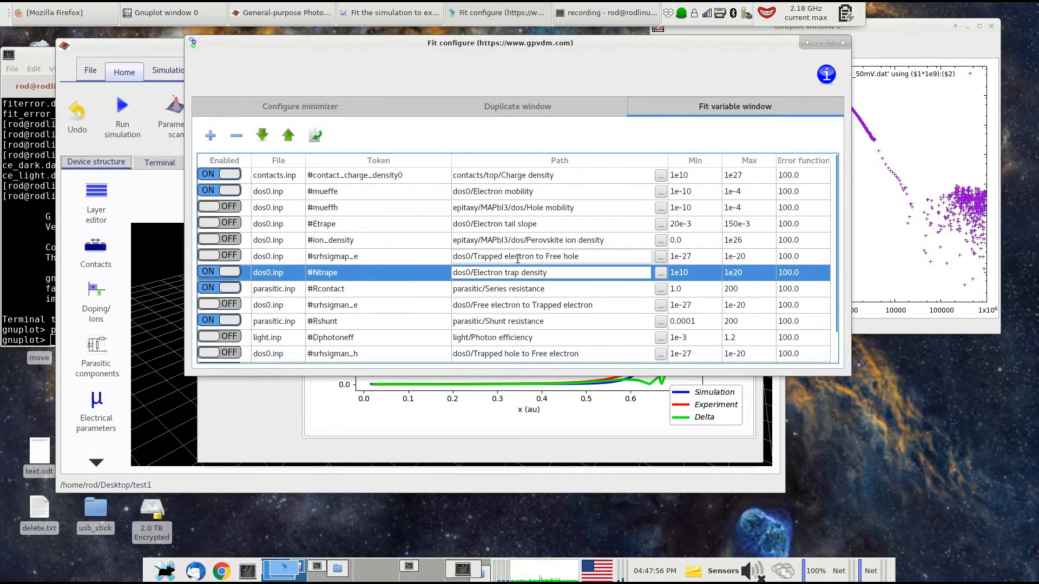
Step: Check the duplication of #Ntrape to #Ntraph, then run the fit with the trap density included and dismiss the error report
{"action": "left_click", "coordinate": [544, 107]}
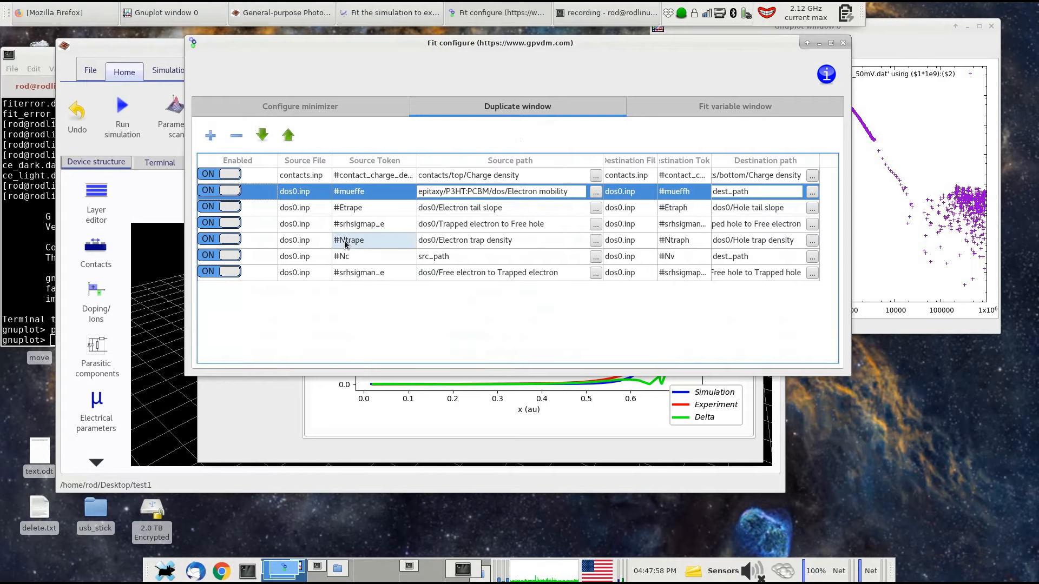
{"action": "left_click", "coordinate": [287, 246]}
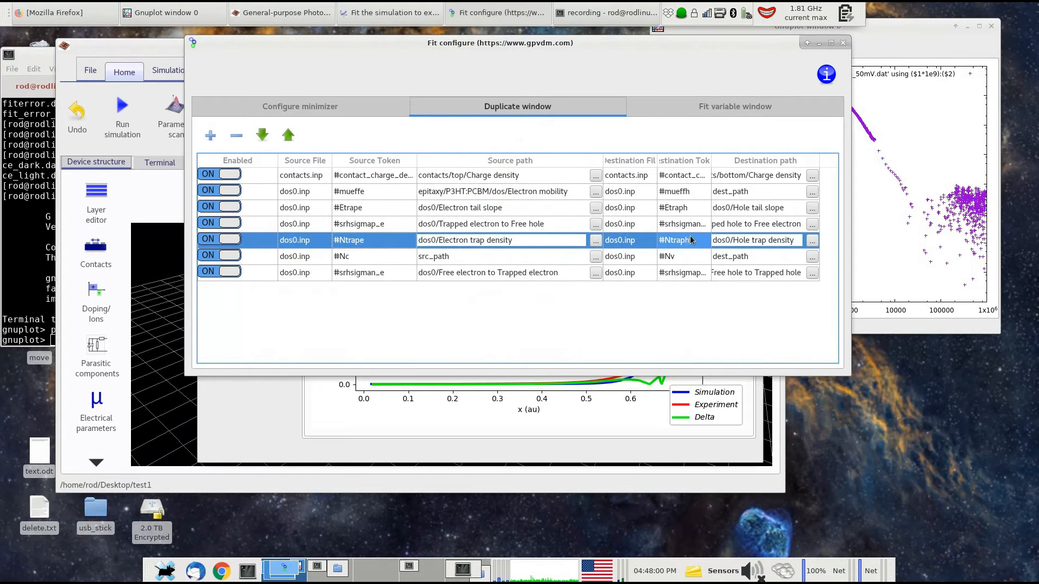
{"action": "left_click", "coordinate": [842, 42]}
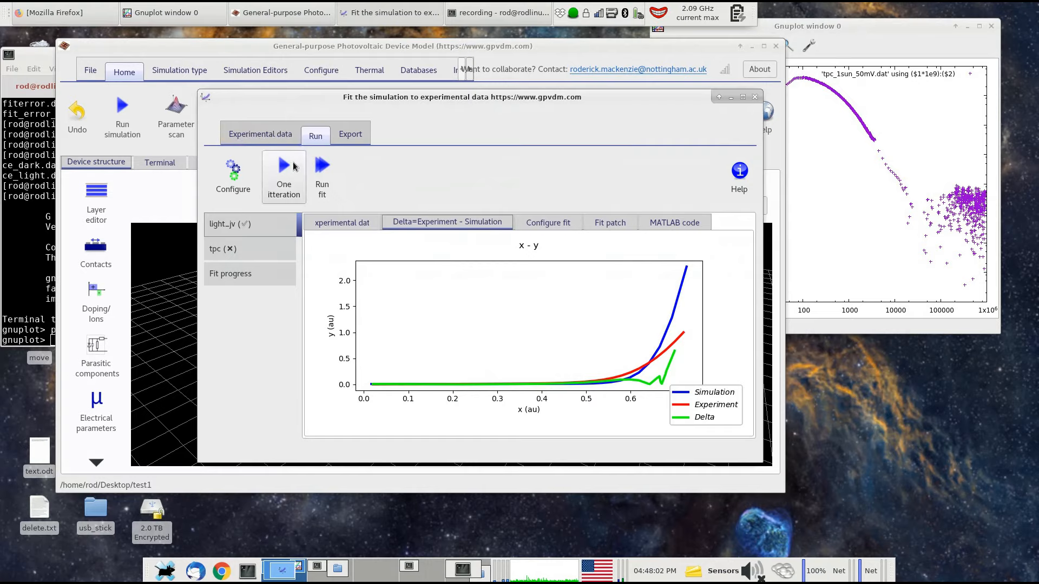
{"action": "left_click", "coordinate": [298, 170]}
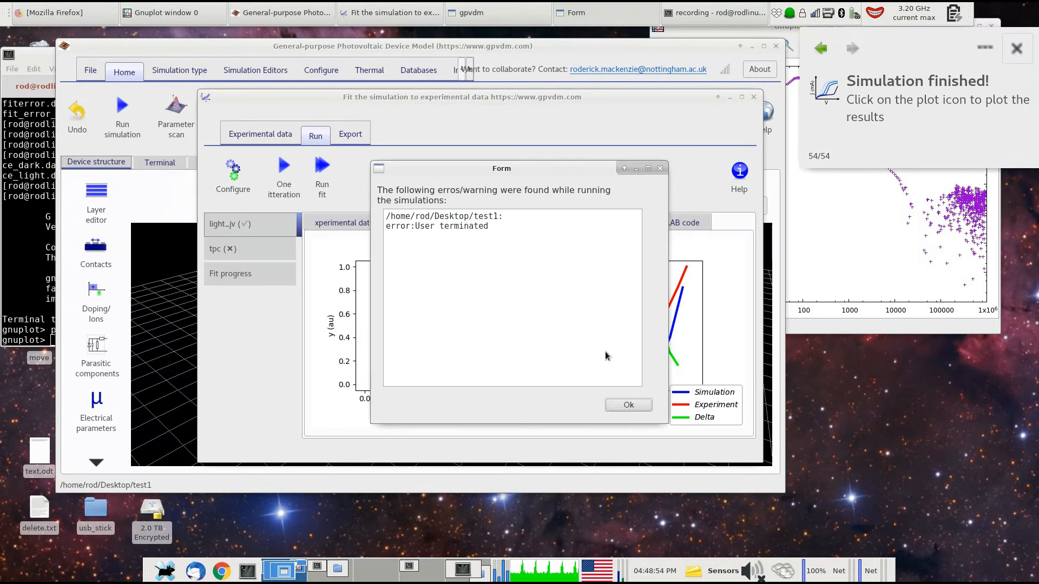
{"action": "left_click", "coordinate": [660, 168]}
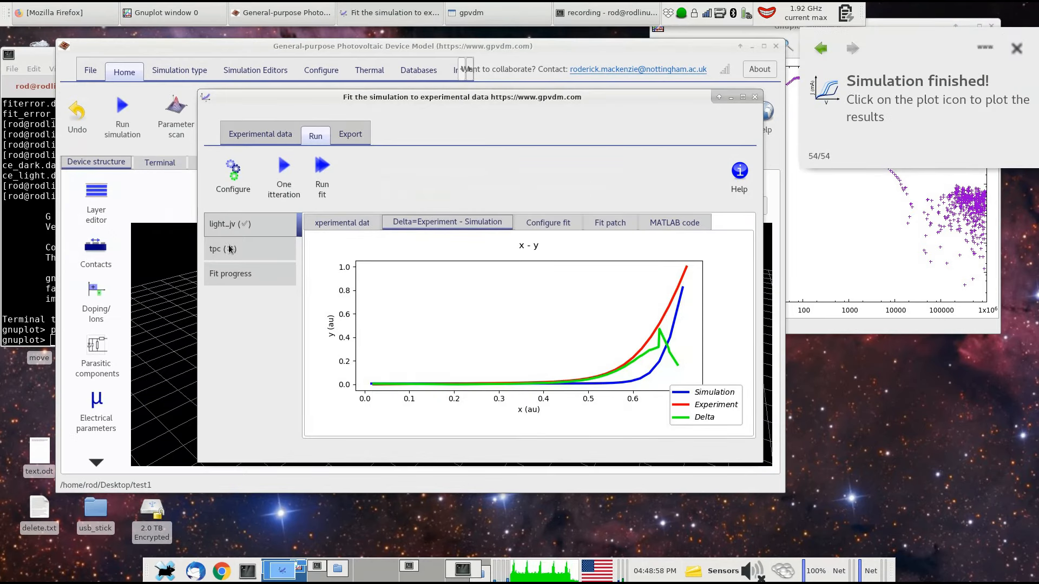
Step: Review the list of fit variables and the electrical parameters of P3HT:PCBM after the fit, closing both windows
{"action": "left_click", "coordinate": [233, 173]}
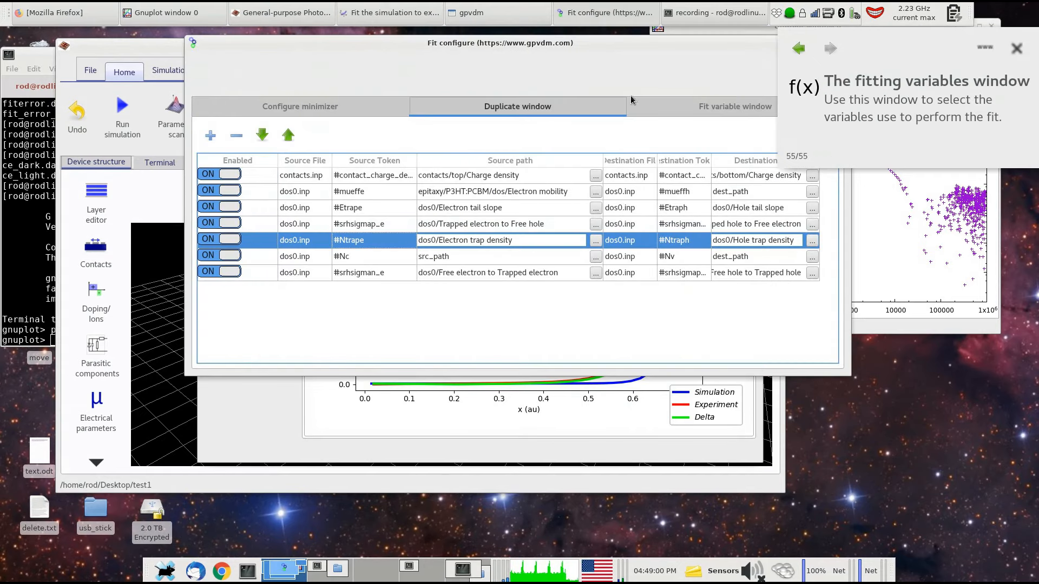
{"action": "left_click", "coordinate": [742, 111]}
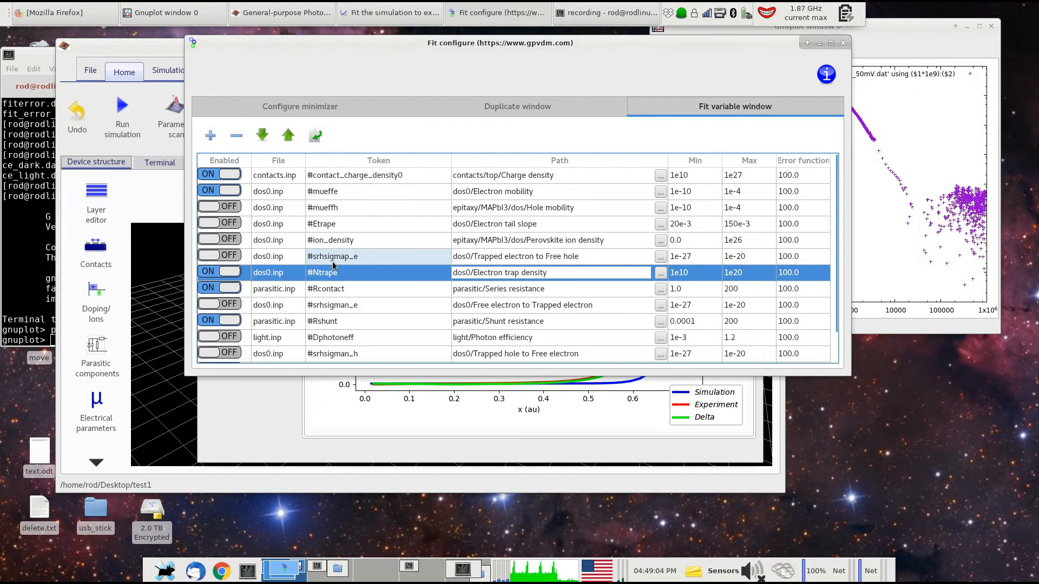
{"action": "scroll", "coordinate": [334, 265], "scroll_direction": "down", "scroll_amount": 2}
{"action": "left_click", "coordinate": [842, 42]}
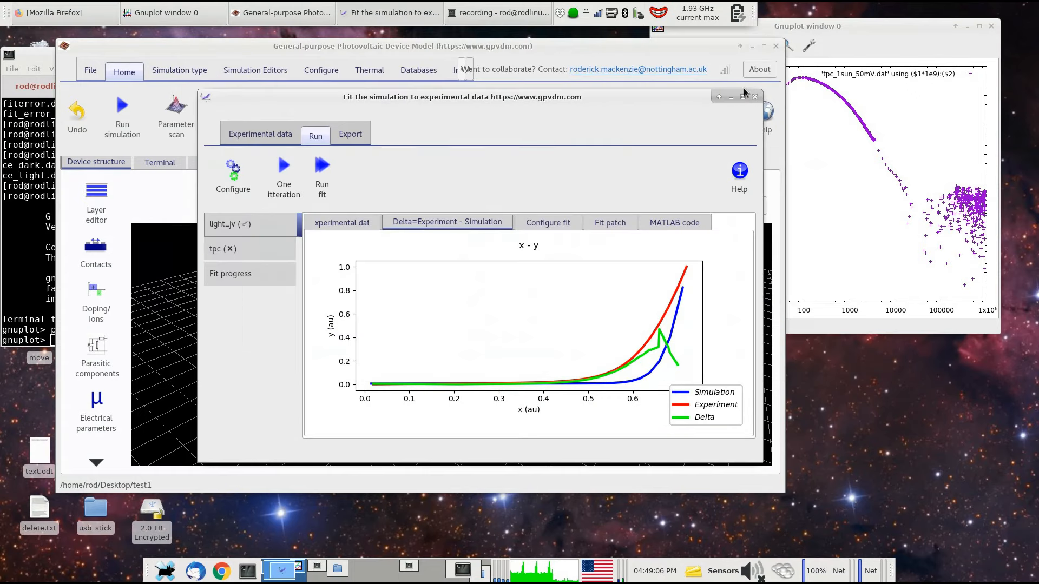
{"action": "left_click", "coordinate": [106, 409]}
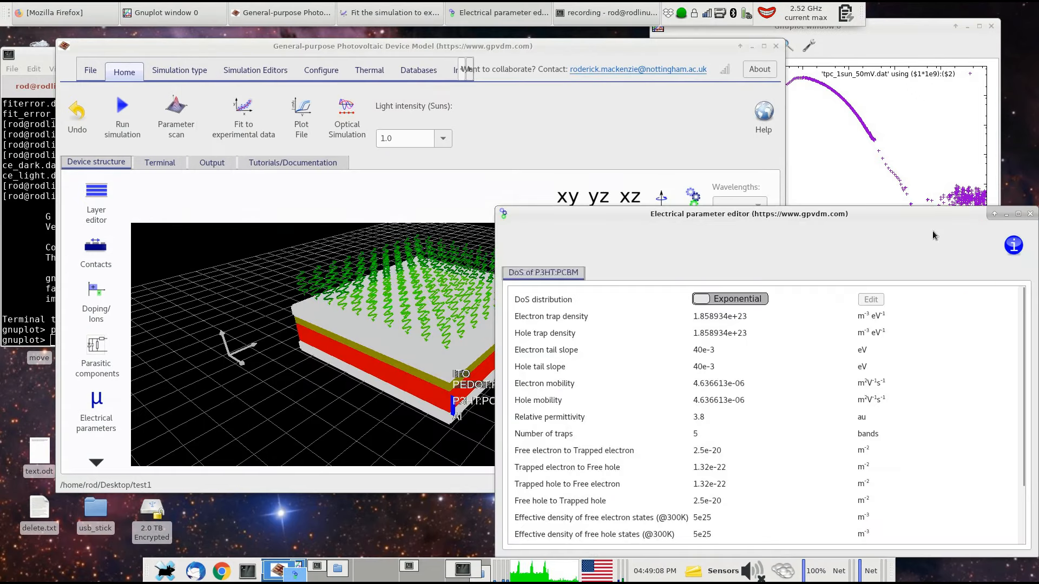
{"action": "scroll", "coordinate": [879, 359], "scroll_direction": "down", "scroll_amount": 3}
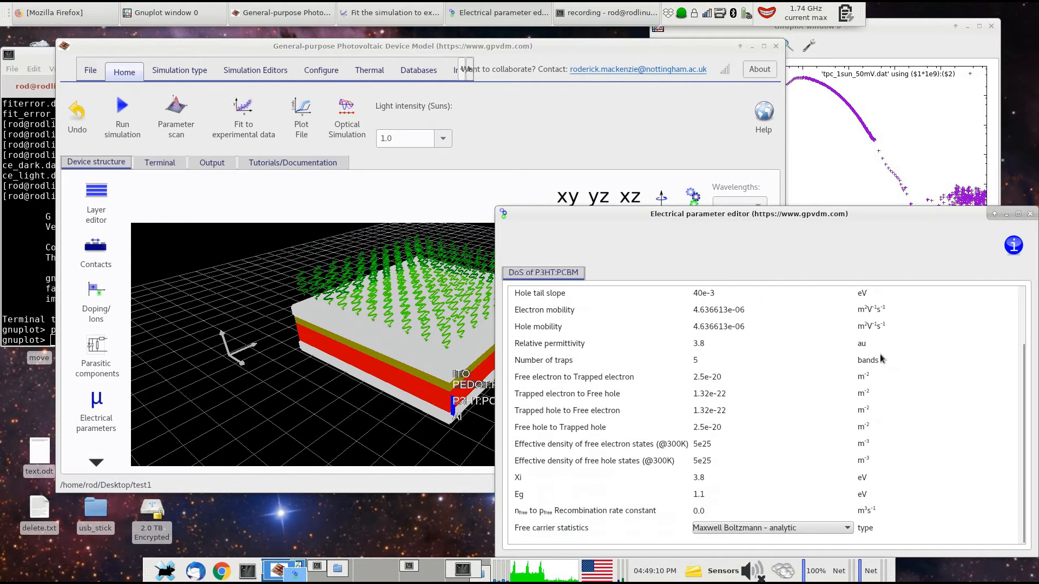
{"action": "scroll", "coordinate": [880, 358], "scroll_direction": "up", "scroll_amount": 3}
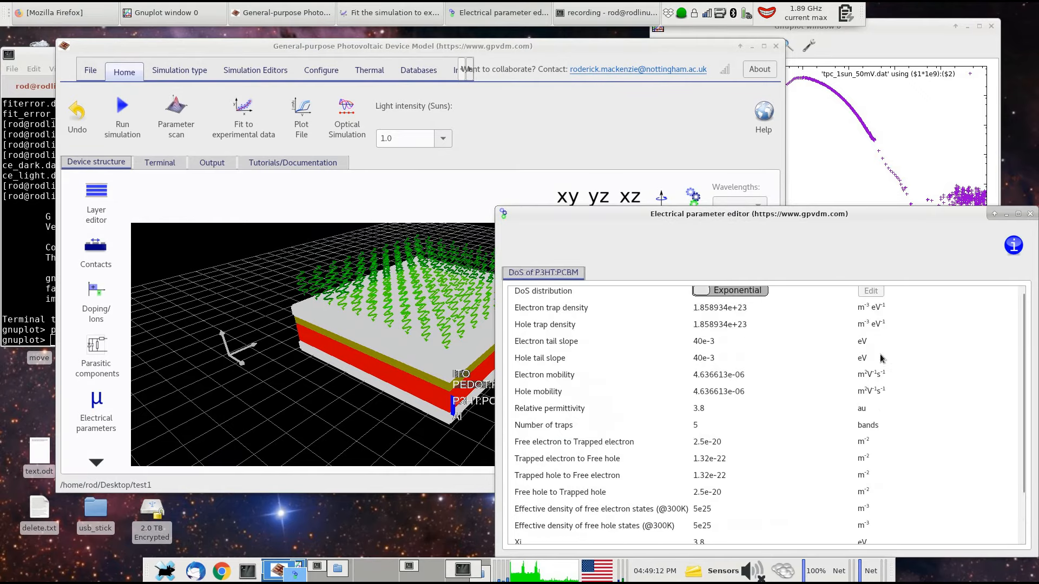
{"action": "left_click", "coordinate": [1029, 214]}
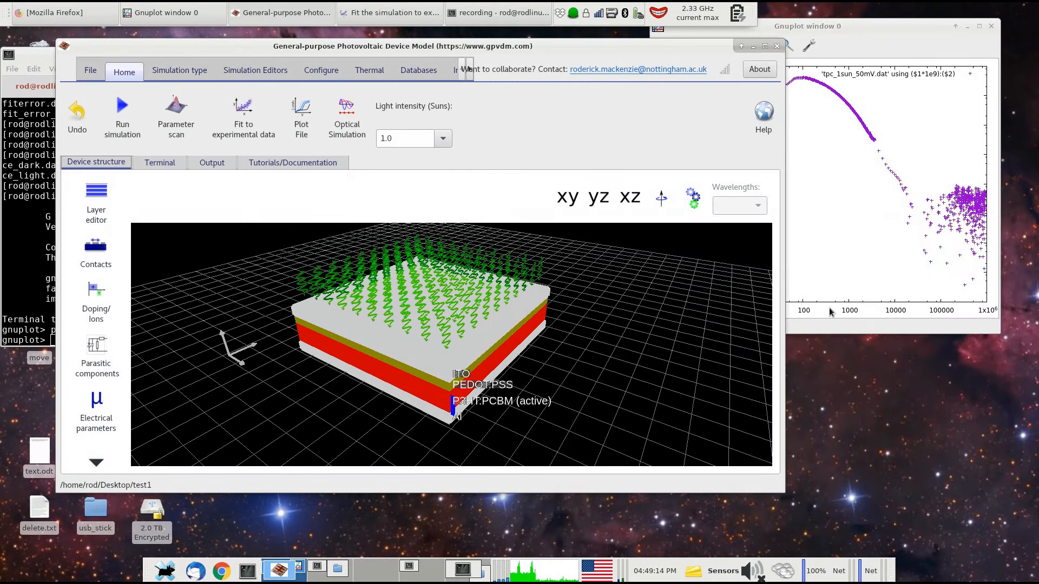
Step: Set the charge density of both the top and btm contacts to 5e24 m^-3
{"action": "left_click_drag", "start_coordinate": [585, 47], "coordinate": [624, 50]}
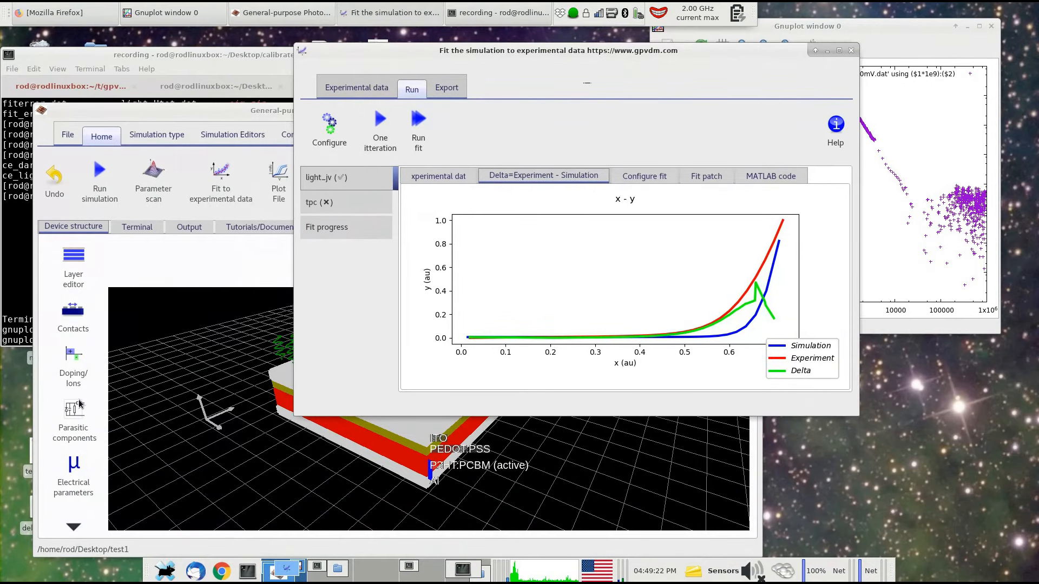
{"action": "left_click", "coordinate": [81, 322]}
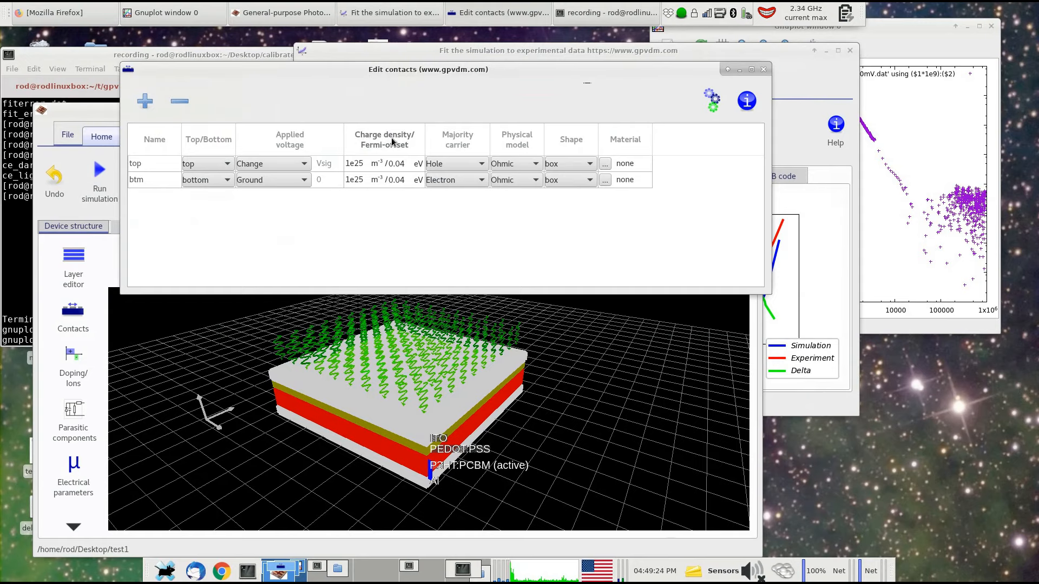
{"action": "left_click", "coordinate": [803, 86]}
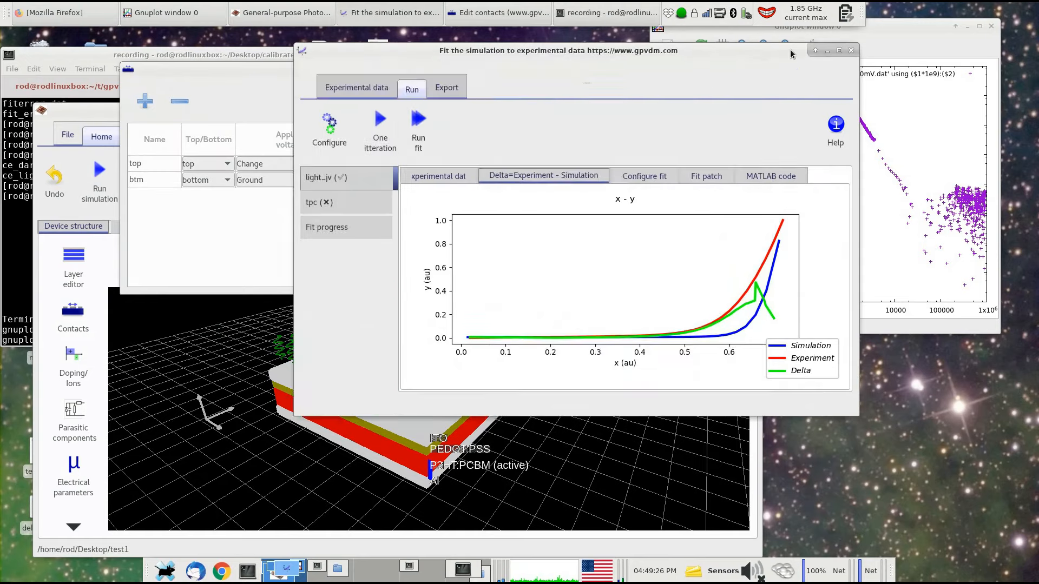
{"action": "left_click", "coordinate": [361, 164]}
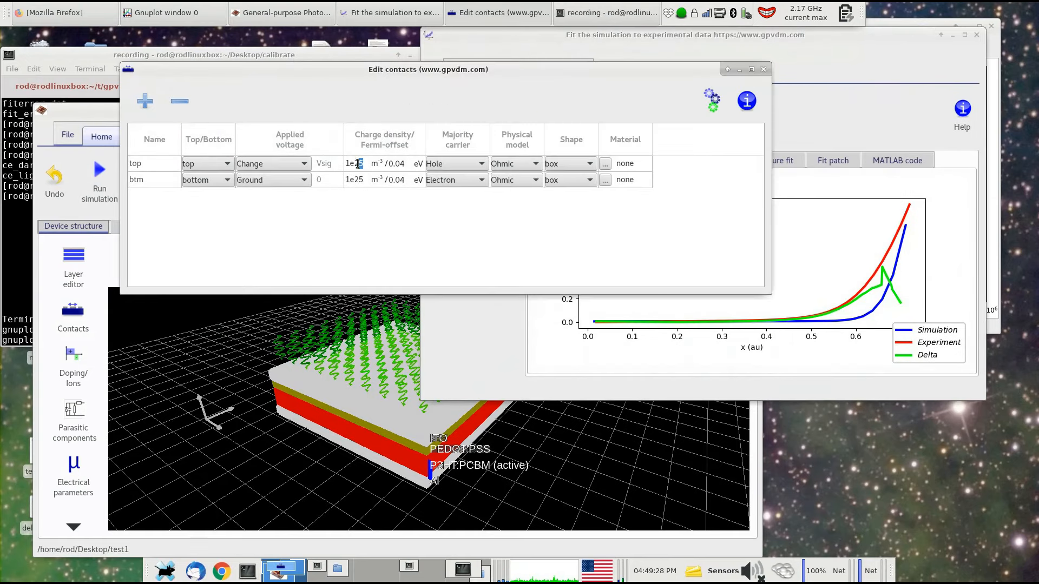
{"action": "type", "text": "4"}
{"action": "mouse_move", "coordinate": [362, 180]}
{"action": "left_mouse_down"}
{"action": "mouse_move", "coordinate": [346, 166]}
{"action": "mouse_move", "coordinate": [345, 179]}
{"action": "left_mouse_up"}
{"action": "type", "text": "455"}
Step: Run one fit iteration with the new contact densities, dismiss the error report and start the full fit
{"action": "left_click", "coordinate": [797, 112]}
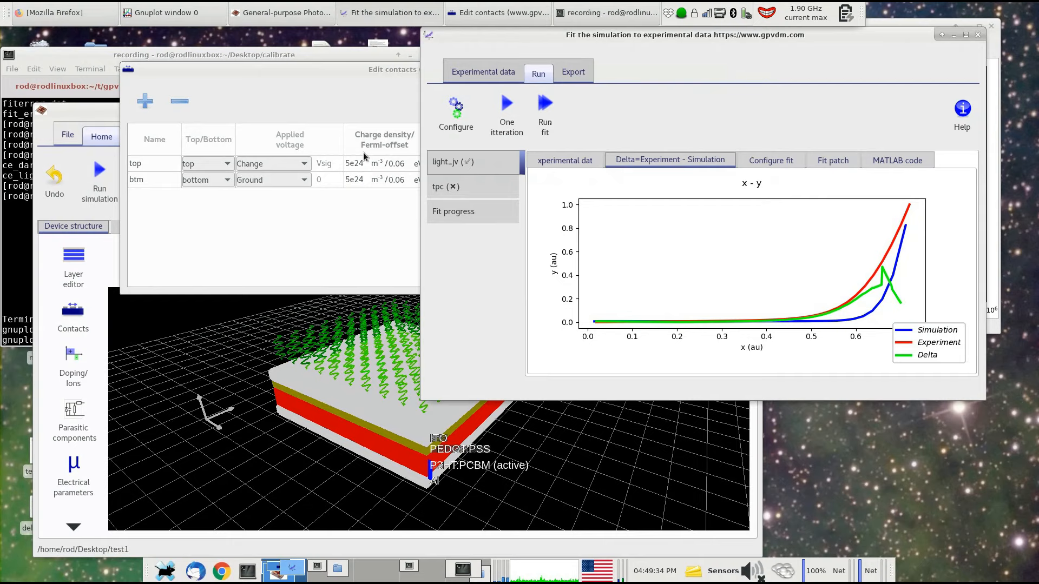
{"action": "left_click", "coordinate": [508, 107]}
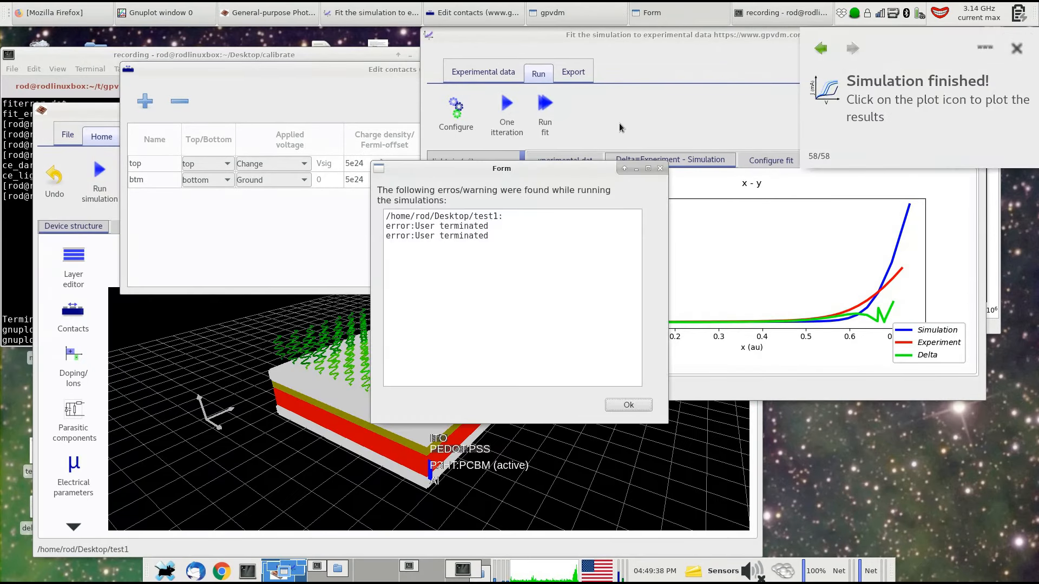
{"action": "left_click", "coordinate": [663, 170]}
{"action": "left_click", "coordinate": [544, 108]}
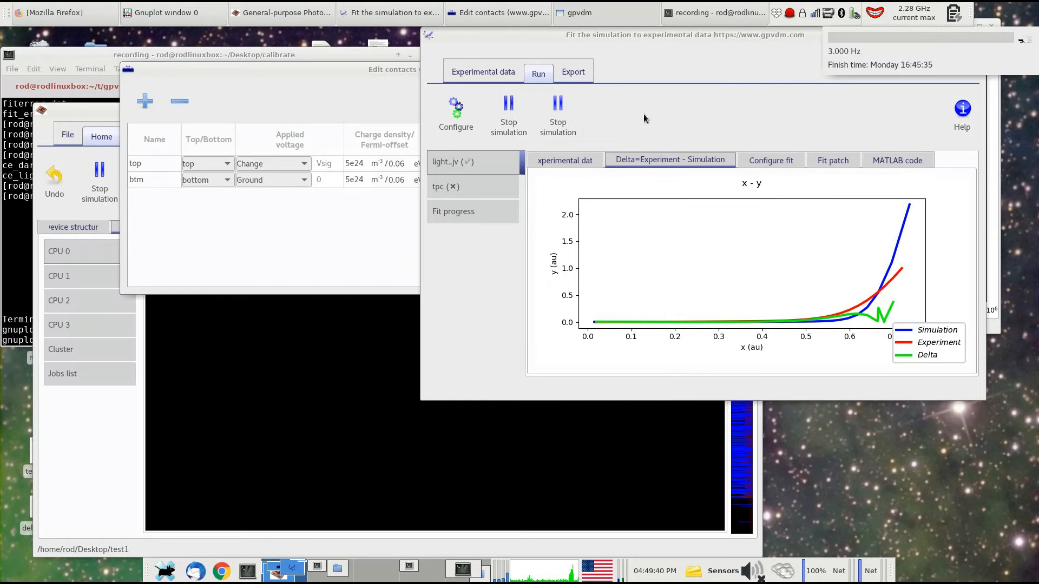
Step: Check the running fit in the delta plot and the terminal output, then return to the fitting window
{"action": "left_click_drag", "start_coordinate": [781, 37], "coordinate": [547, 52]}
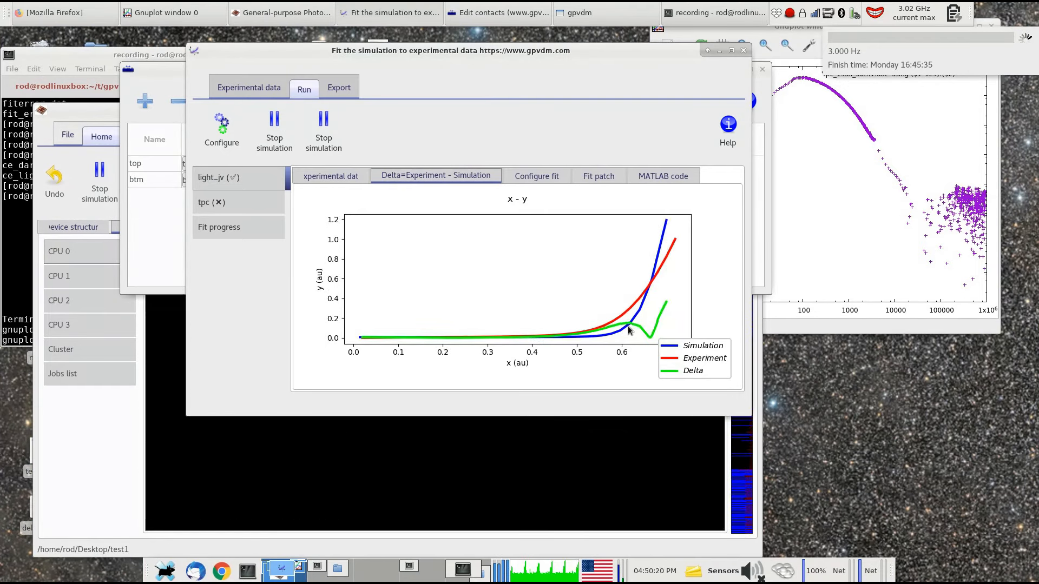
{"action": "left_click_drag", "start_coordinate": [384, 53], "coordinate": [732, 79]}
{"action": "left_click", "coordinate": [469, 368]}
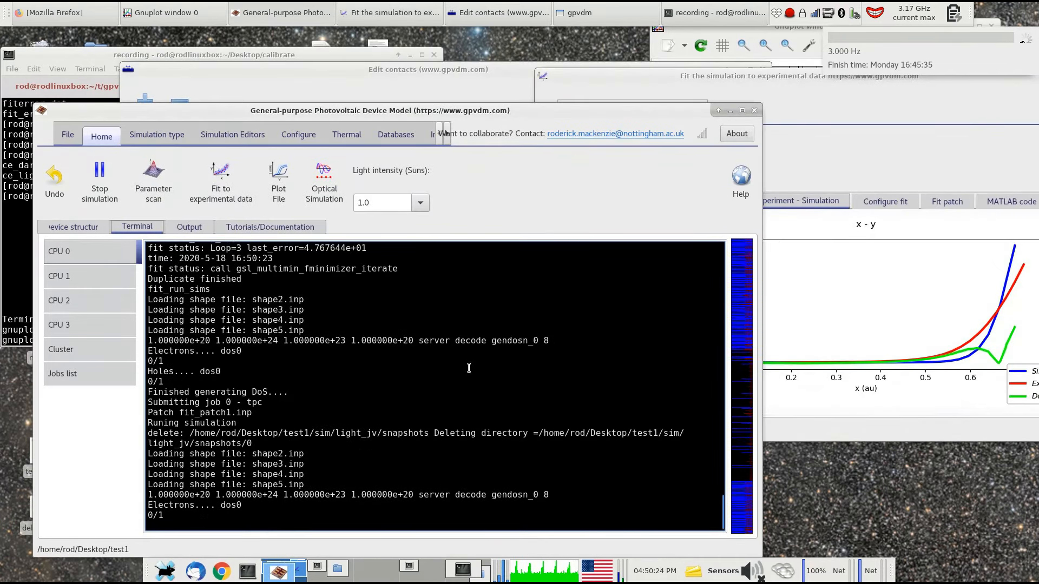
{"action": "left_click", "coordinate": [888, 292]}
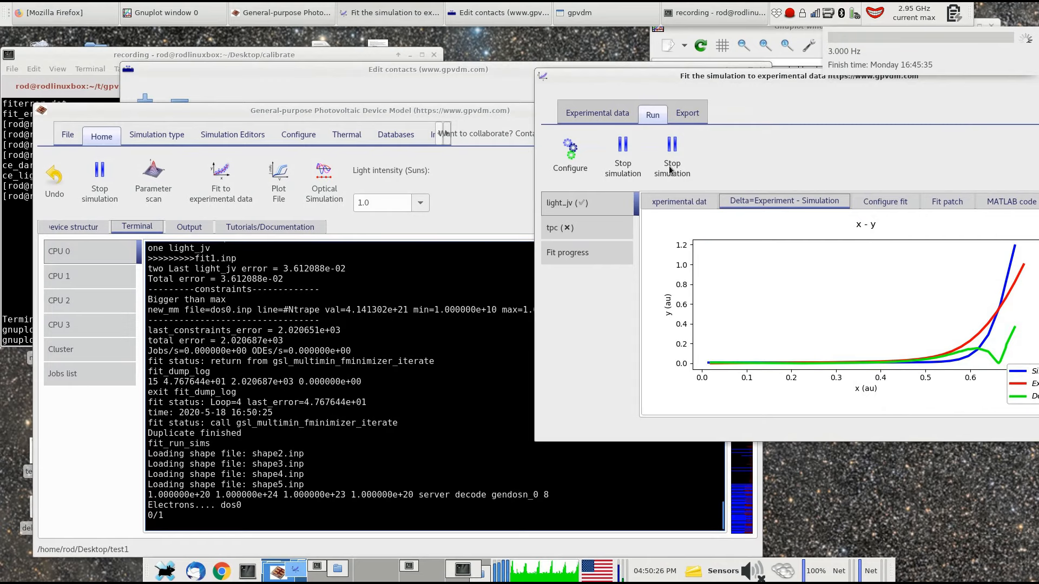
Step: Stop the running fit and display the terminal output of the simulation
{"action": "left_click", "coordinate": [671, 169]}
{"action": "left_click", "coordinate": [661, 169]}
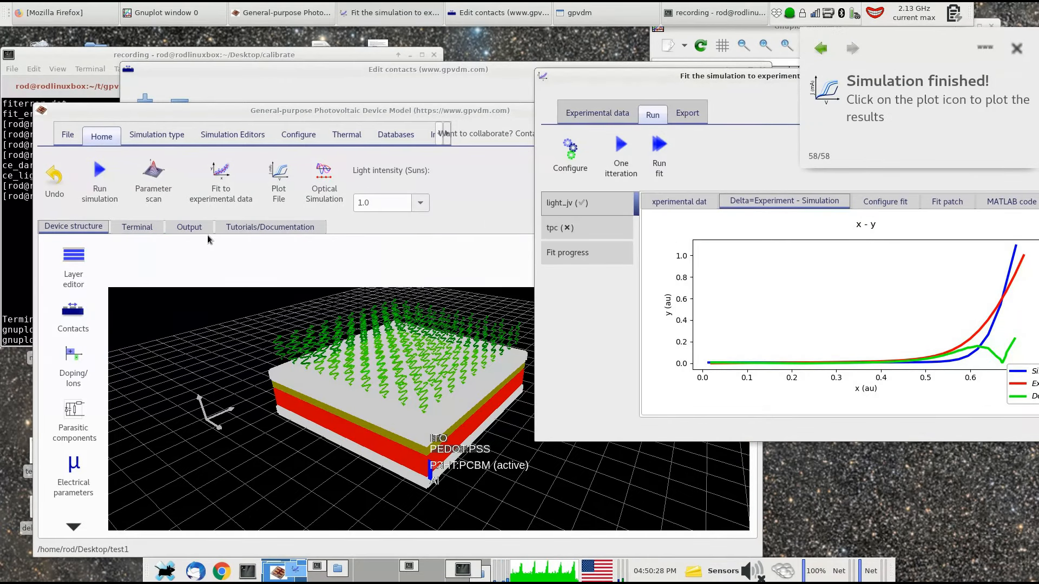
{"action": "left_click", "coordinate": [206, 230]}
{"action": "left_click", "coordinate": [114, 224]}
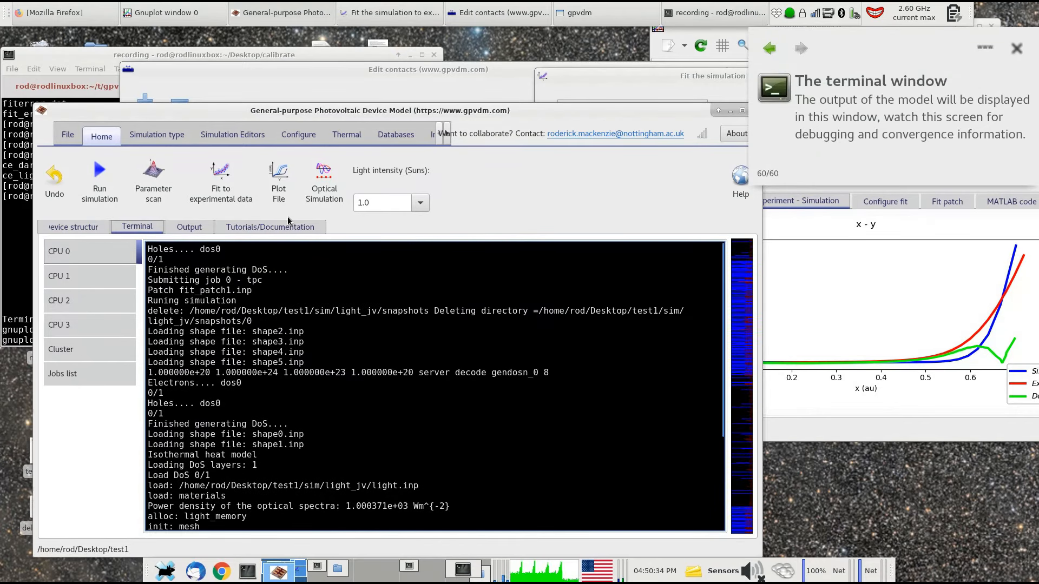
Step: Run one fit iteration, dismiss the error report and bring the terminal output to the front
{"action": "left_click", "coordinate": [618, 154]}
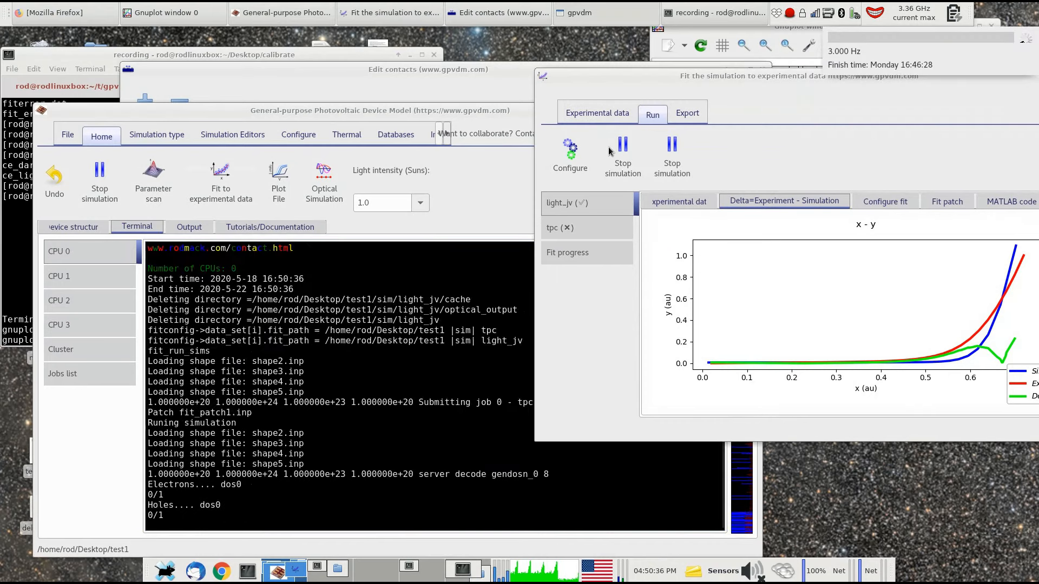
{"action": "left_click", "coordinate": [618, 154]}
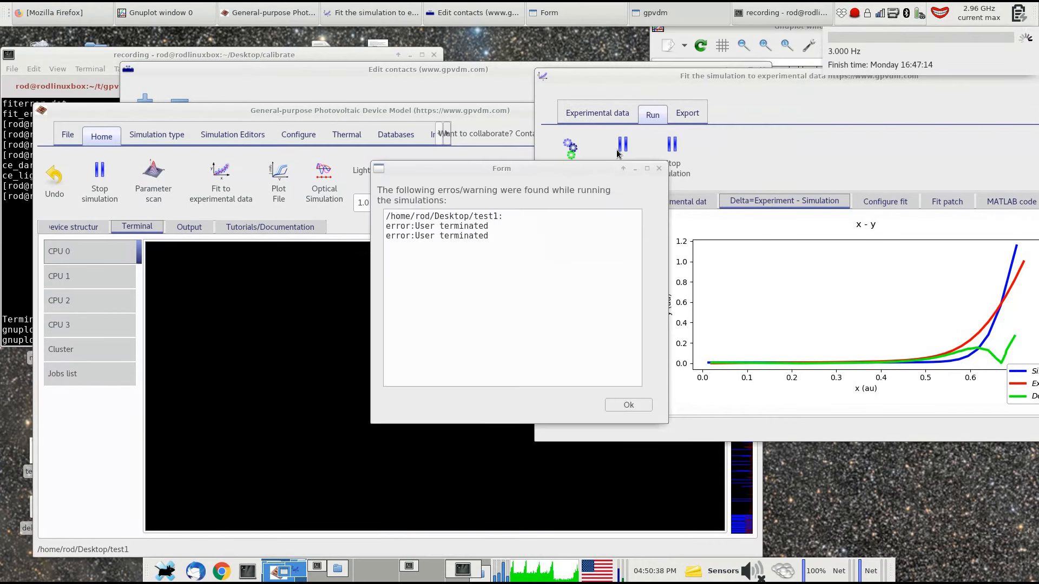
{"action": "left_click", "coordinate": [659, 169]}
{"action": "left_click", "coordinate": [187, 409]}
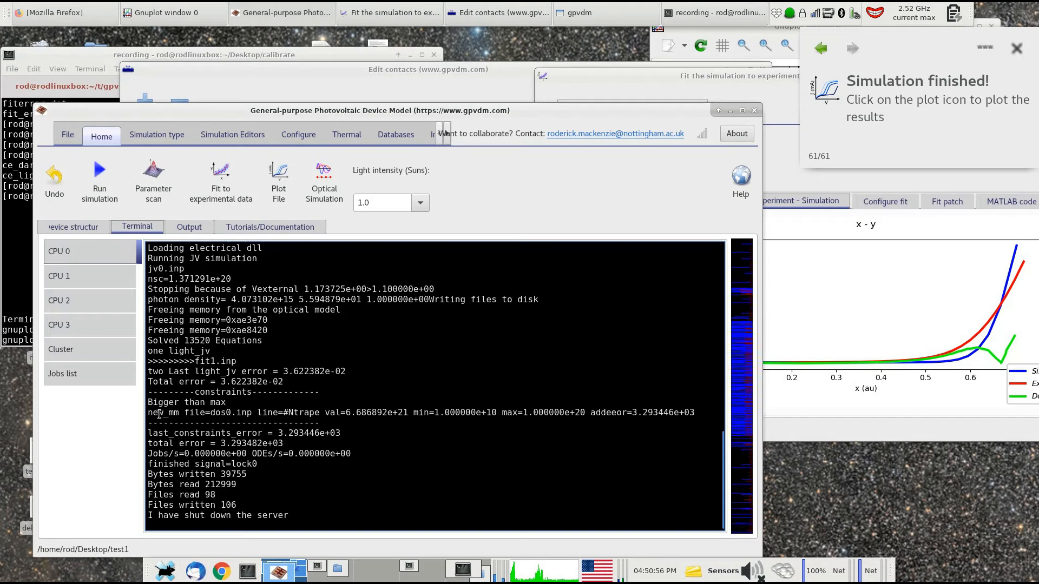
Step: Highlight the constraints block in the terminal output and move the fitting window clear of it
{"action": "left_click_drag", "start_coordinate": [154, 414], "coordinate": [430, 414]}
{"action": "left_click_drag", "start_coordinate": [146, 391], "coordinate": [572, 421]}
{"action": "left_click", "coordinate": [851, 187]}
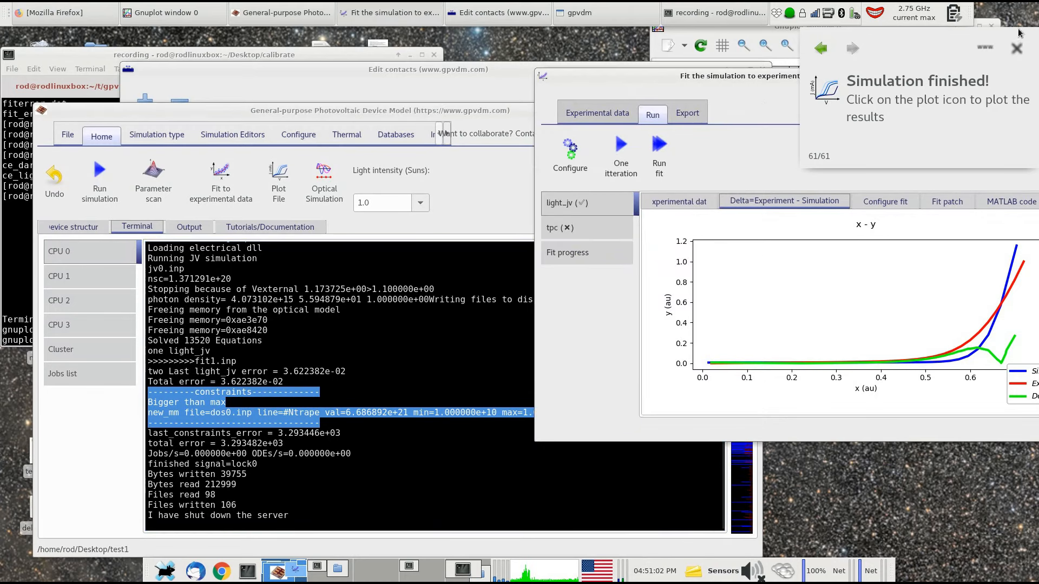
{"action": "left_click_drag", "start_coordinate": [976, 76], "coordinate": [913, 34]}
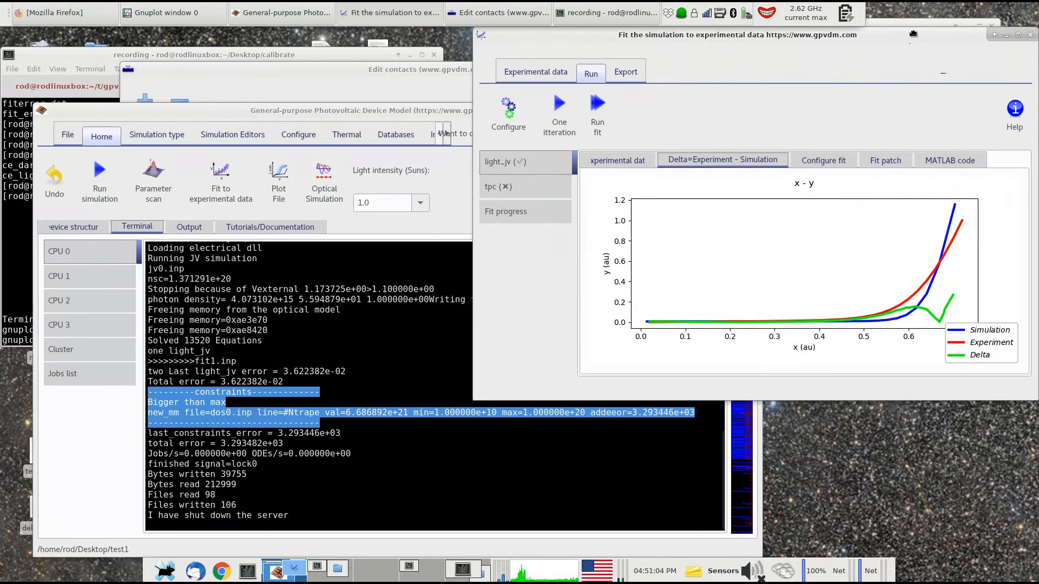
Step: Examine the #Ntrape constraint line in the terminal output, highlighting its added error and maximum limit
{"action": "left_click", "coordinate": [391, 425]}
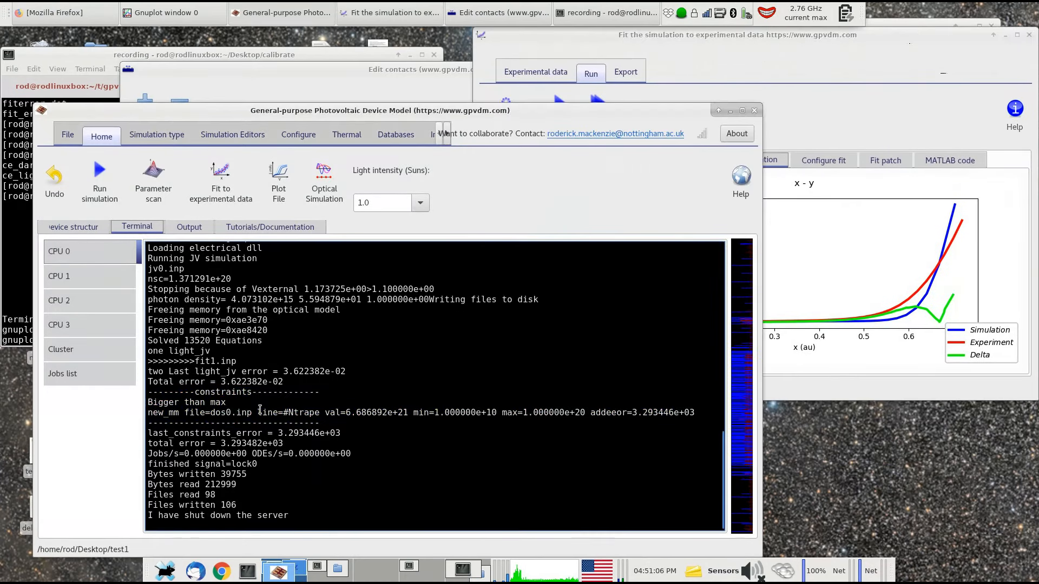
{"action": "left_click_drag", "start_coordinate": [183, 413], "coordinate": [695, 412]}
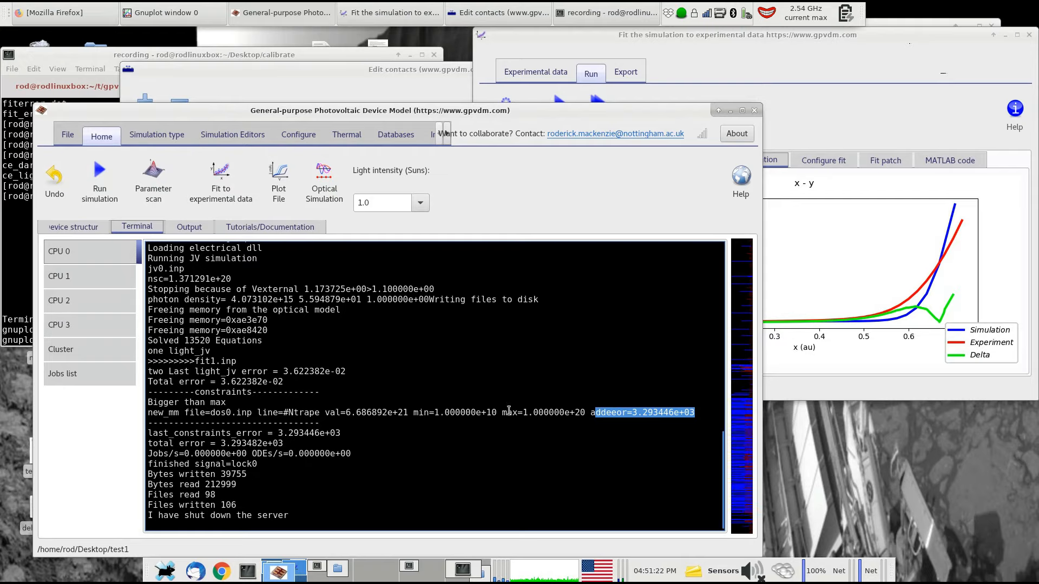
{"action": "left_click_drag", "start_coordinate": [504, 412], "coordinate": [588, 409]}
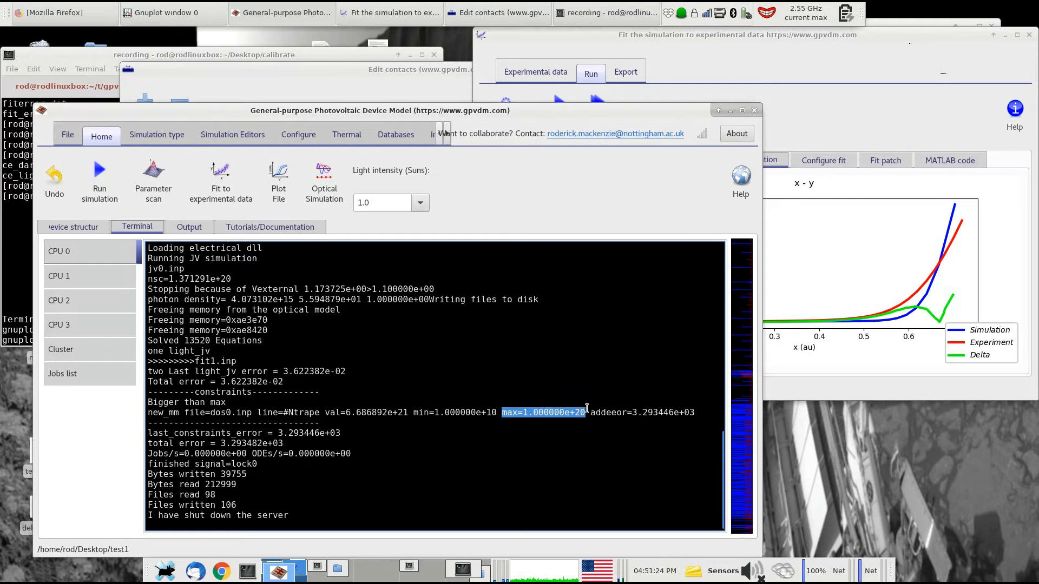
{"action": "left_click", "coordinate": [883, 289]}
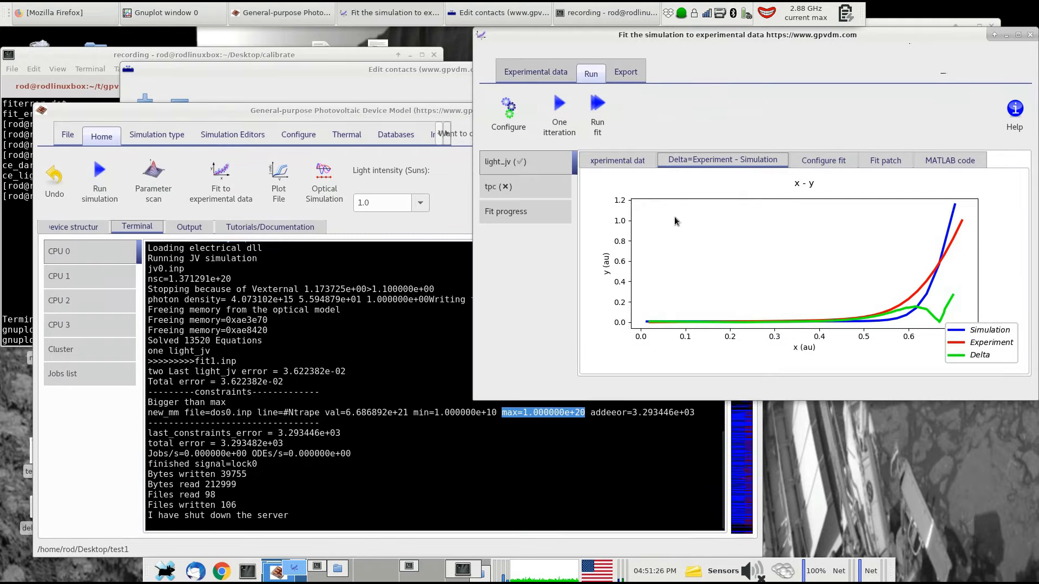
{"action": "left_click", "coordinate": [499, 412]}
{"action": "left_click_drag", "start_coordinate": [498, 413], "coordinate": [585, 415]}
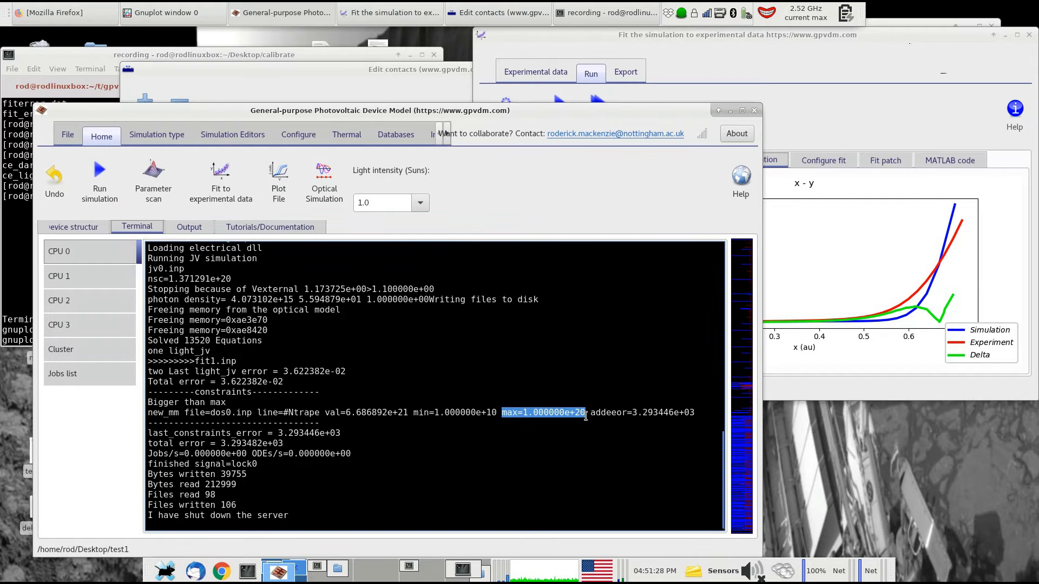
{"action": "left_click", "coordinate": [874, 277]}
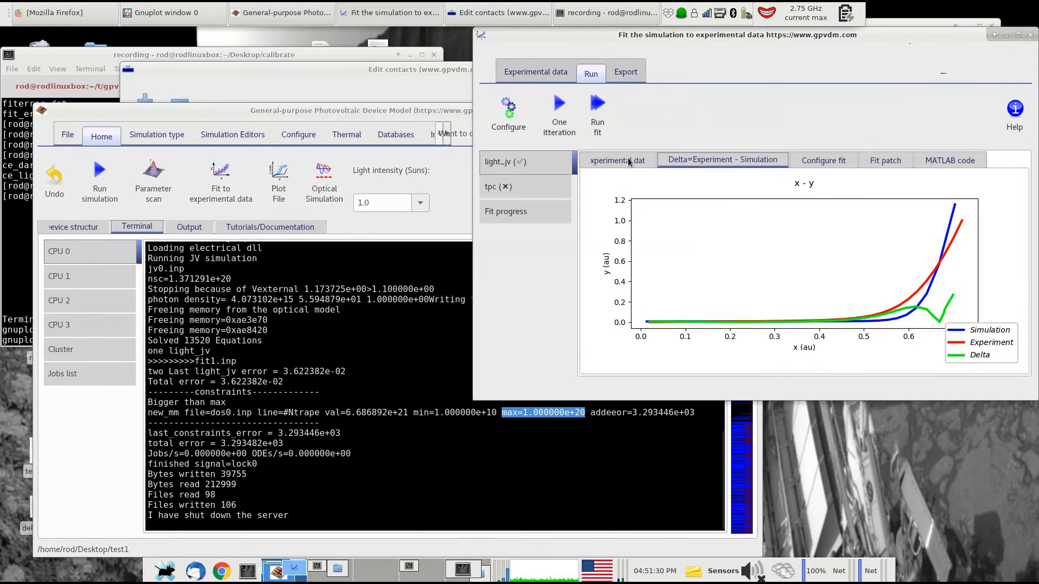
Step: Open the fit configuration and set the maximum of the #Ntrape electron trap density variable to 1e25
{"action": "left_click", "coordinate": [509, 107]}
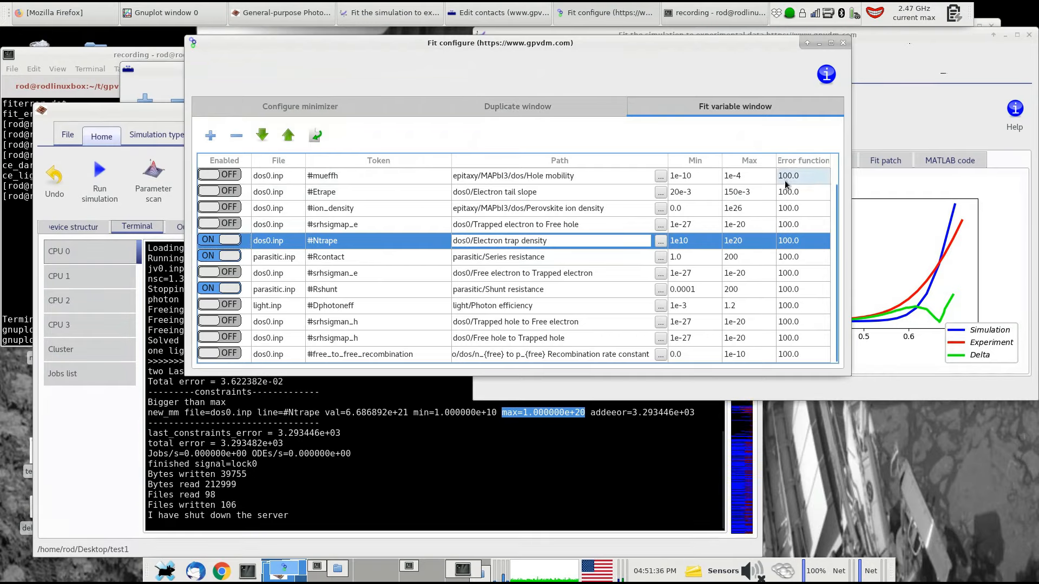
{"action": "left_click", "coordinate": [745, 243]}
{"action": "left_click", "coordinate": [753, 243]}
{"action": "key", "text": "BackSpace"}
{"action": "type", "text": "5"}
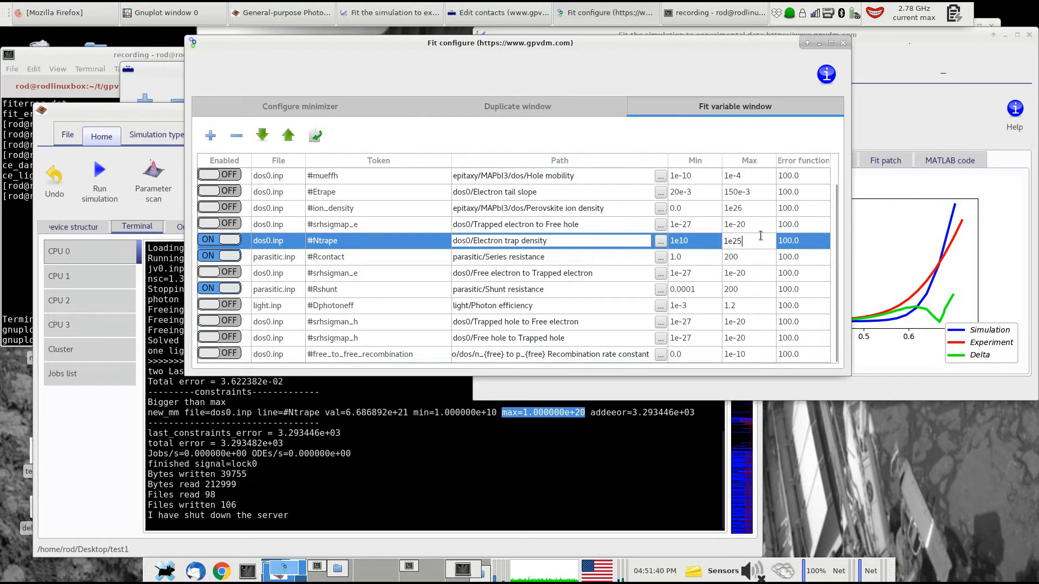
{"action": "left_click", "coordinate": [758, 276]}
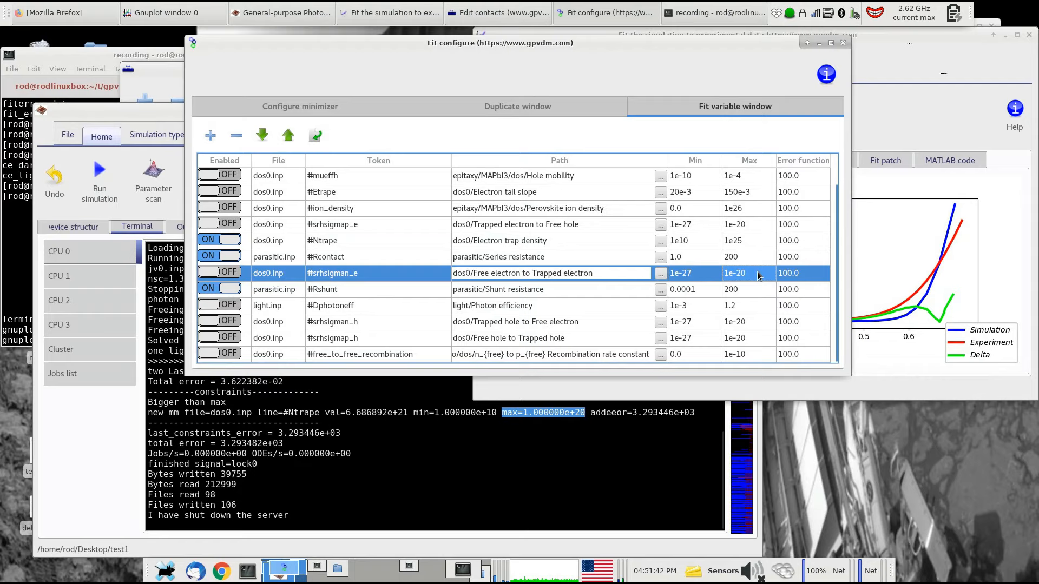
Step: Check the electron trap density limits against the other fit variables, then close the fit configuration window
{"action": "scroll", "coordinate": [758, 276], "scroll_direction": "up", "scroll_amount": 1}
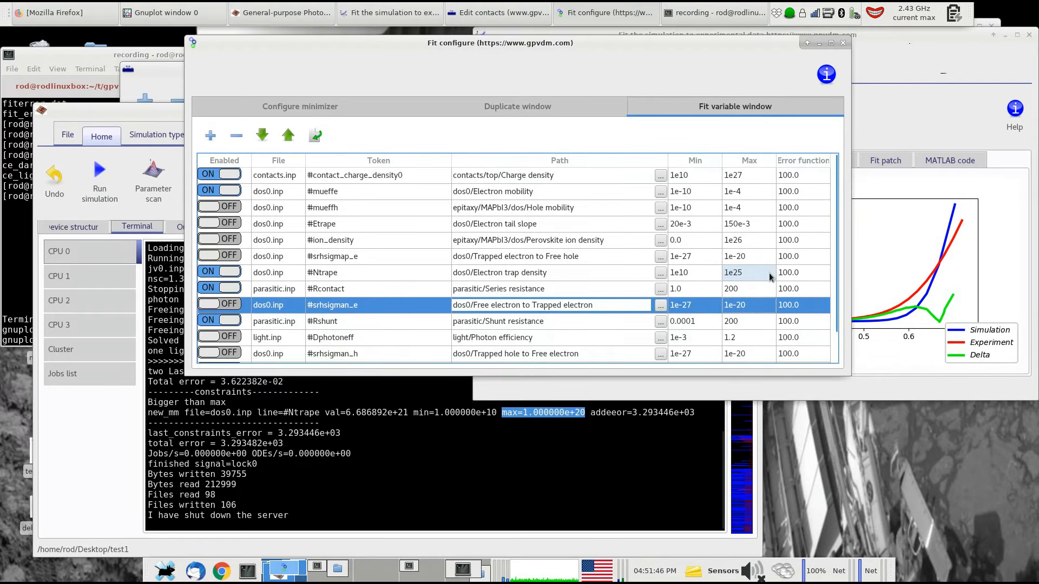
{"action": "left_click", "coordinate": [770, 276]}
{"action": "scroll", "coordinate": [770, 276], "scroll_direction": "down", "scroll_amount": 1}
{"action": "scroll", "coordinate": [770, 276], "scroll_direction": "up", "scroll_amount": 1}
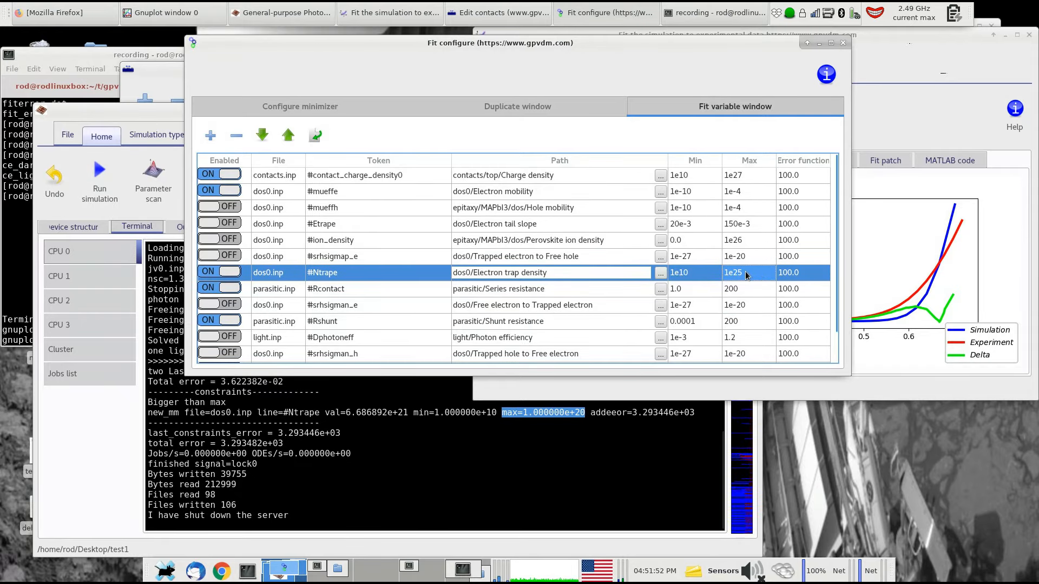
{"action": "scroll", "coordinate": [743, 271], "scroll_direction": "down", "scroll_amount": 1}
{"action": "scroll", "coordinate": [743, 271], "scroll_direction": "up", "scroll_amount": 1}
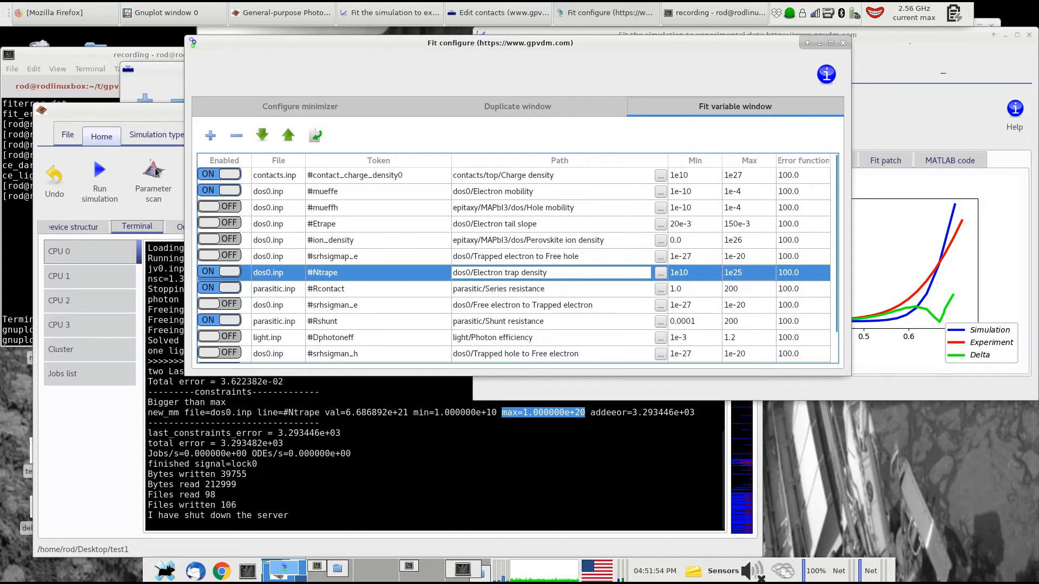
{"action": "left_click", "coordinate": [842, 43]}
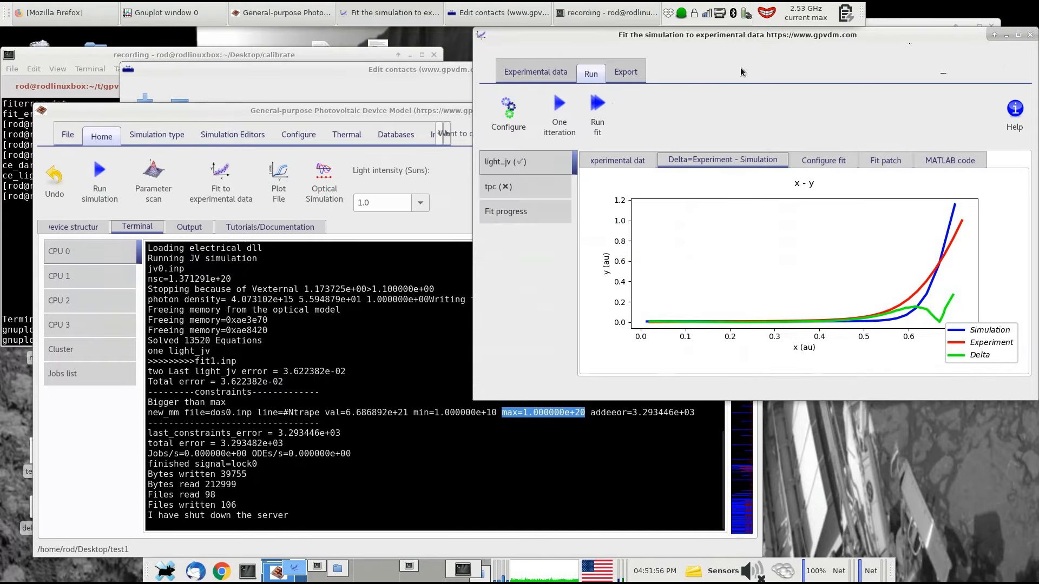
Step: Run one fit iteration with the new trap density limit, dismiss the error report and start the full fit
{"action": "left_click", "coordinate": [563, 116]}
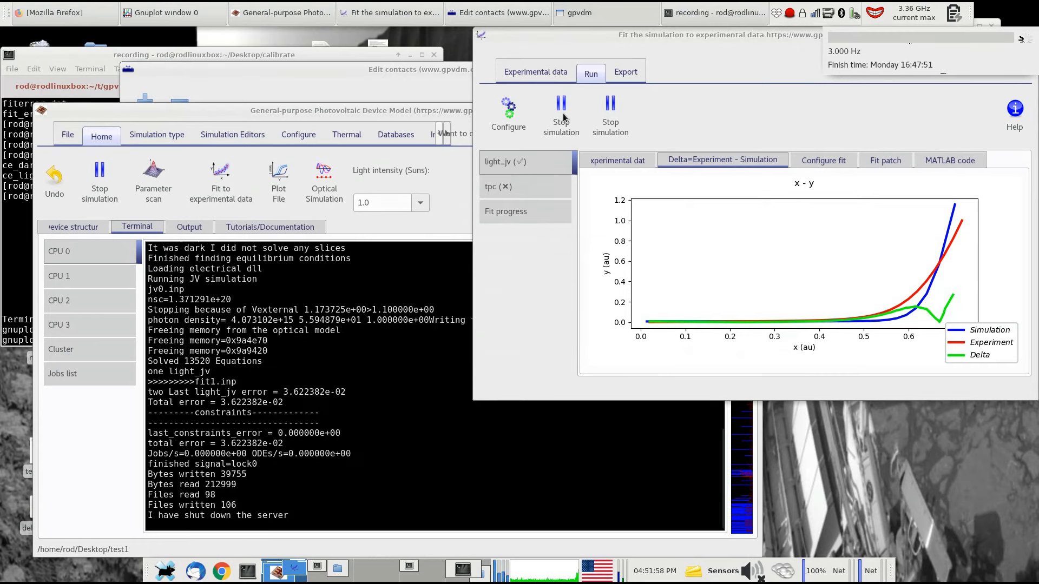
{"action": "left_click", "coordinate": [563, 116]}
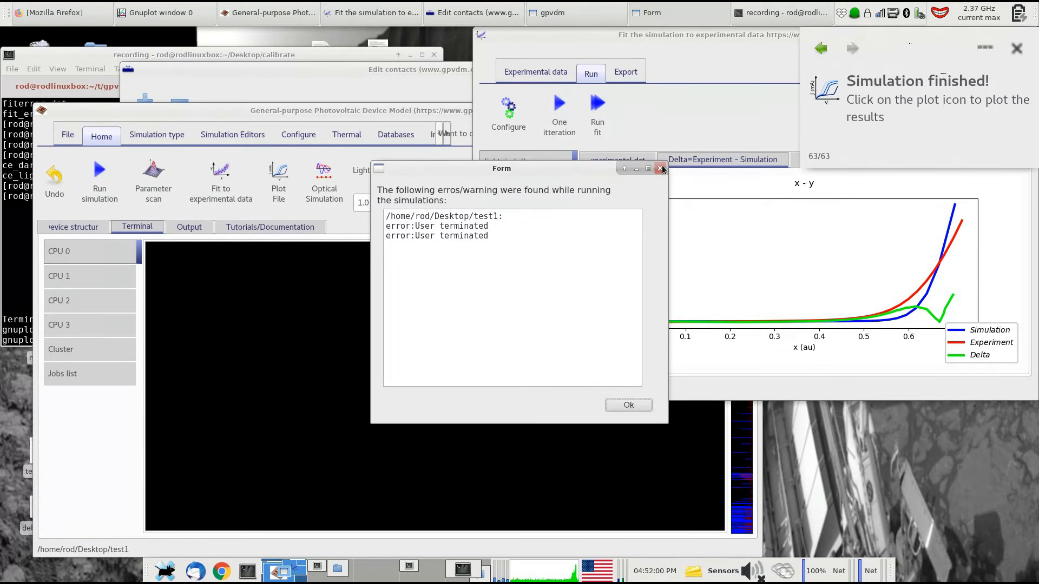
{"action": "left_click", "coordinate": [662, 169]}
{"action": "left_click", "coordinate": [588, 116]}
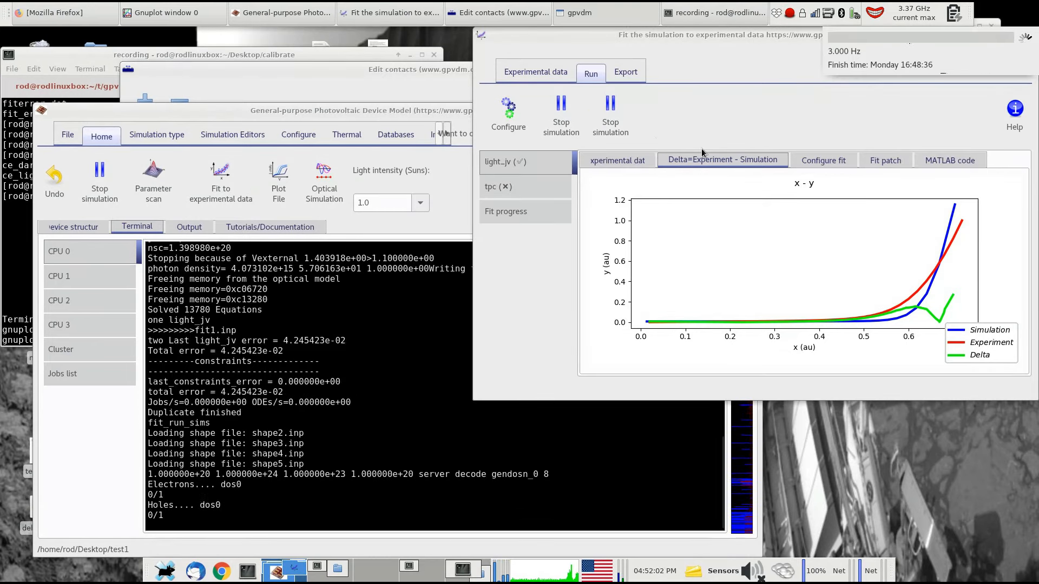
{"action": "left_click_drag", "start_coordinate": [751, 35], "coordinate": [639, 23]}
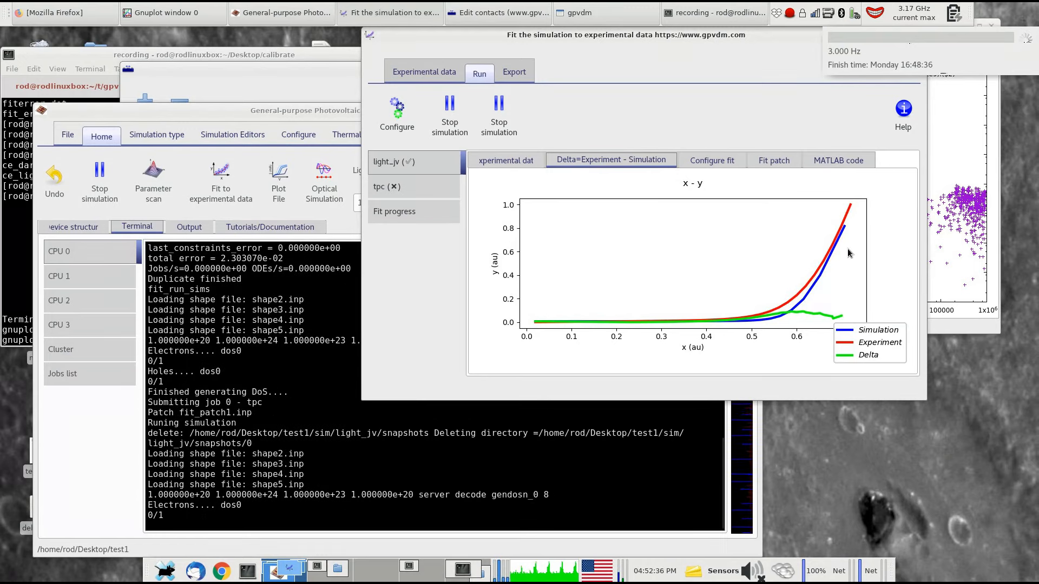
Step: Stop the fit and dismiss the error report and the finished-simulation notification
{"action": "left_click", "coordinate": [499, 124]}
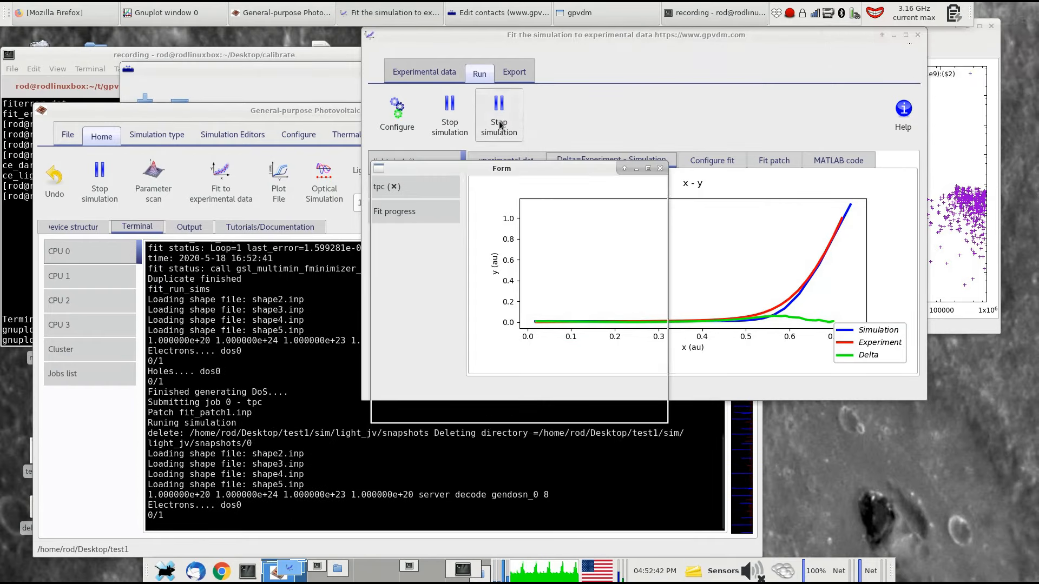
{"action": "left_click", "coordinate": [660, 169]}
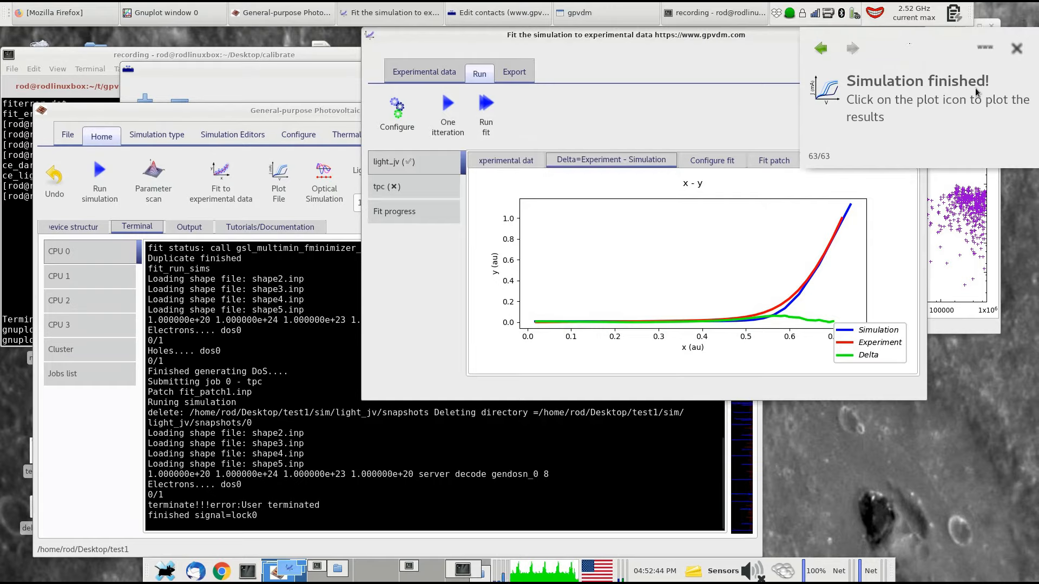
{"action": "left_click", "coordinate": [1009, 50]}
{"action": "left_click_drag", "start_coordinate": [816, 35], "coordinate": [812, 34]}
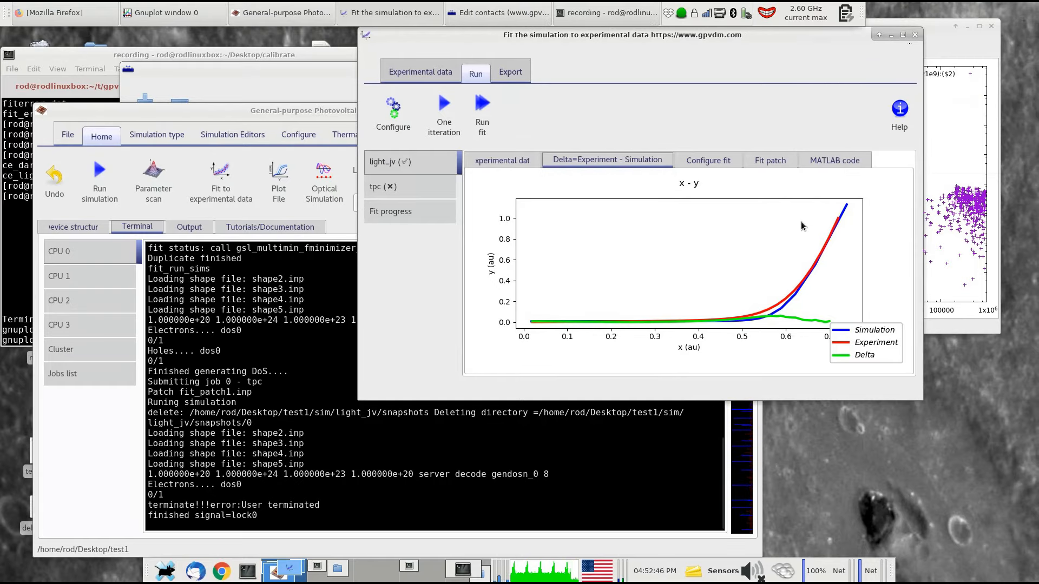
Step: Review the list of fit variables in the fit configuration and widen its window
{"action": "left_click", "coordinate": [394, 115]}
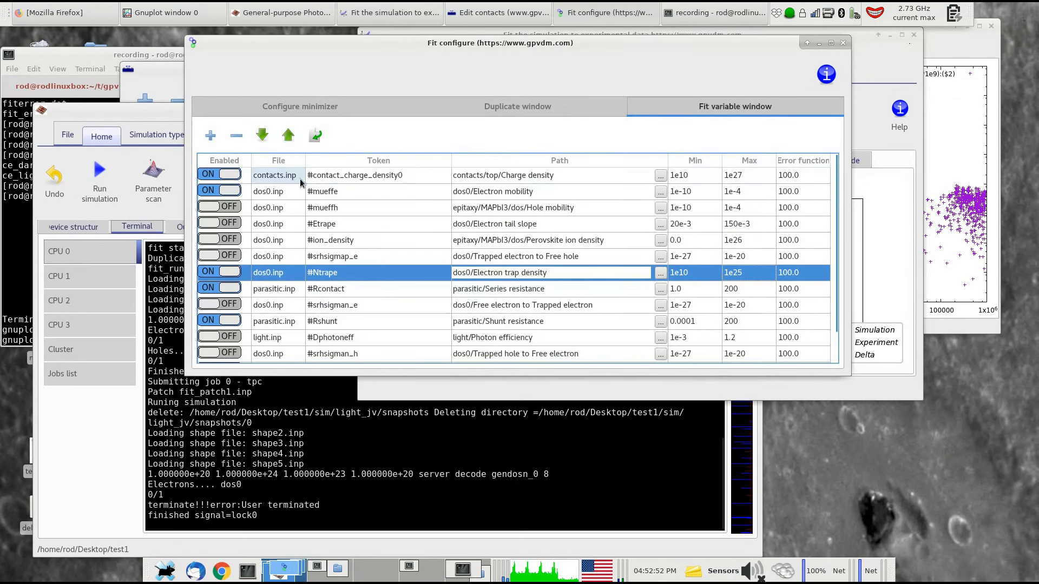
{"action": "left_click_drag", "start_coordinate": [362, 181], "coordinate": [350, 324]}
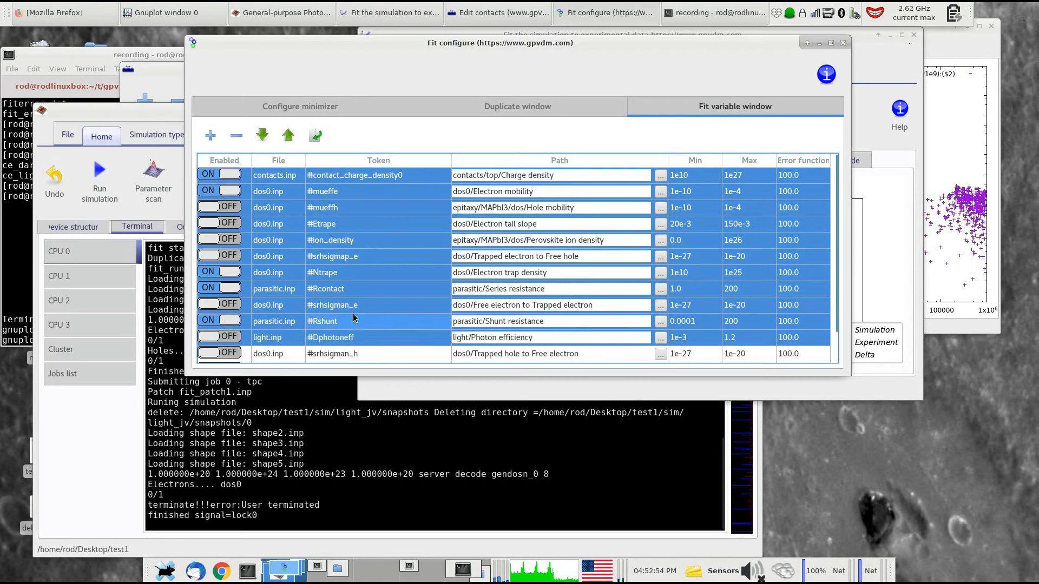
{"action": "left_click", "coordinate": [350, 323]}
{"action": "left_click", "coordinate": [351, 191]}
{"action": "left_click", "coordinate": [351, 213]}
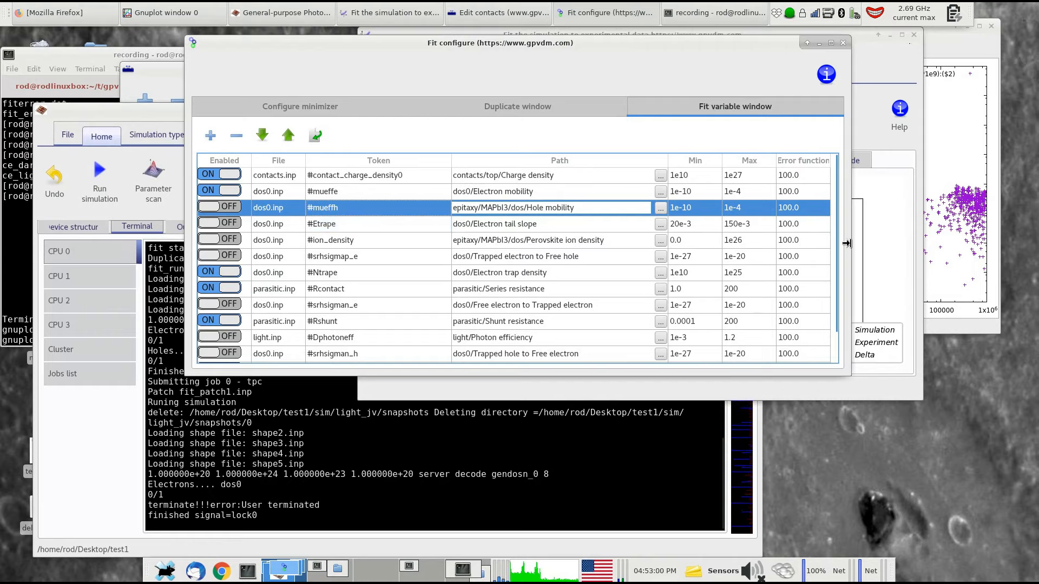
{"action": "left_click_drag", "start_coordinate": [847, 243], "coordinate": [916, 245]}
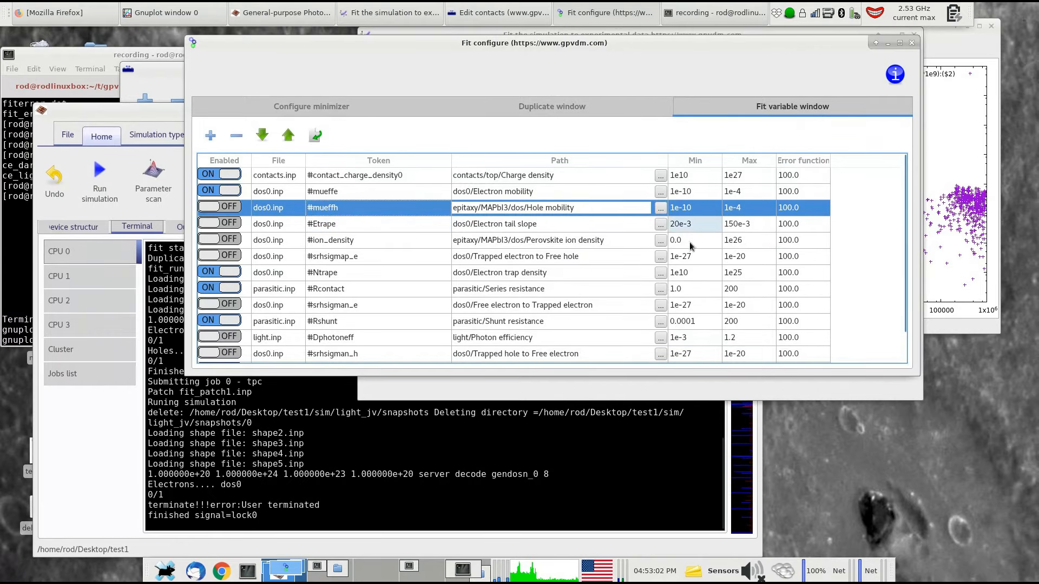
Step: Examine the series resistance fit variable and open the maximum limit of the #mueffe electron mobility variable
{"action": "scroll", "coordinate": [471, 282], "scroll_direction": "down", "scroll_amount": 1}
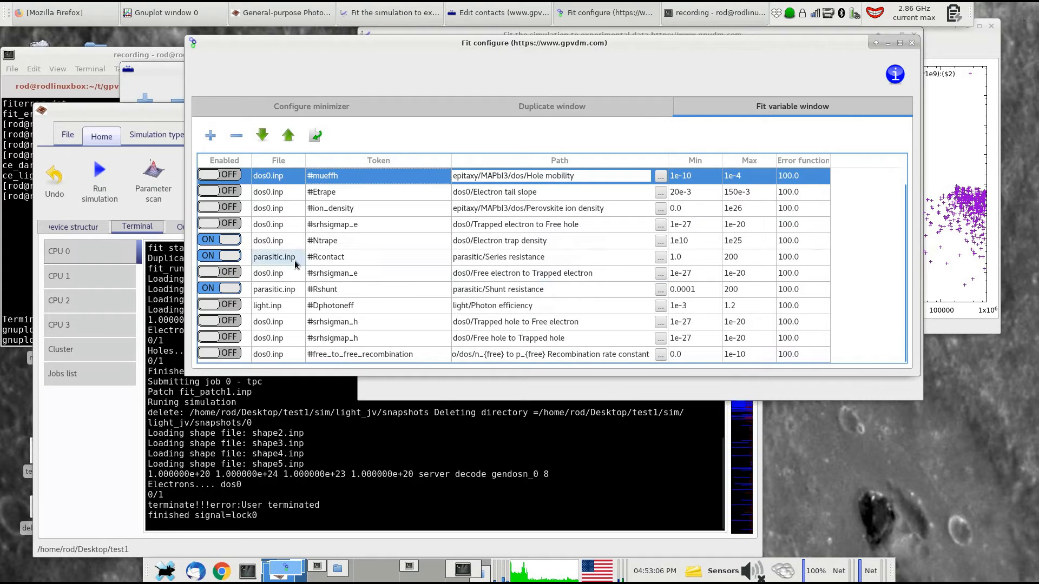
{"action": "left_click", "coordinate": [398, 262]}
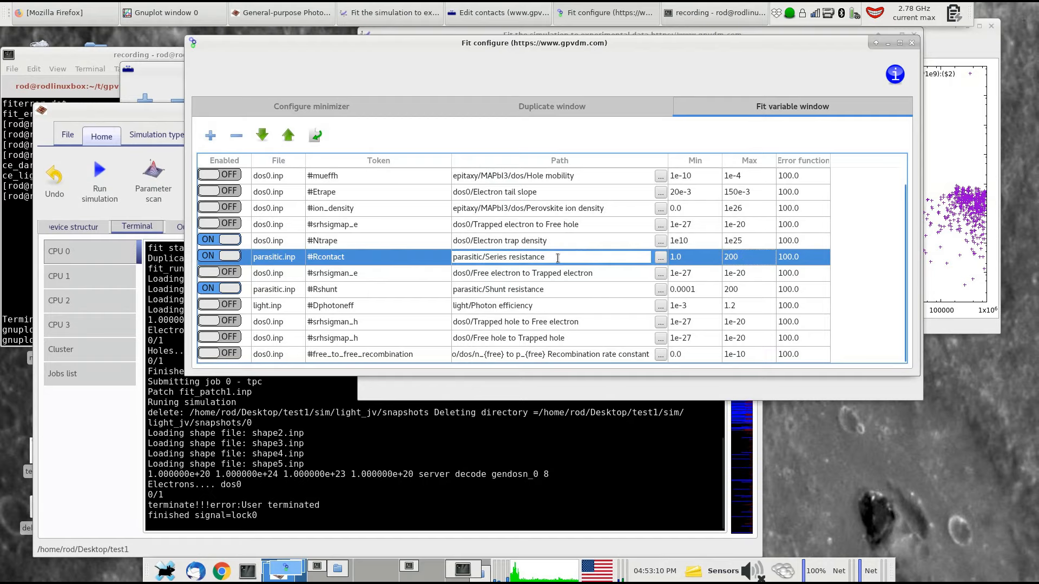
{"action": "scroll", "coordinate": [335, 243], "scroll_direction": "up", "scroll_amount": 1}
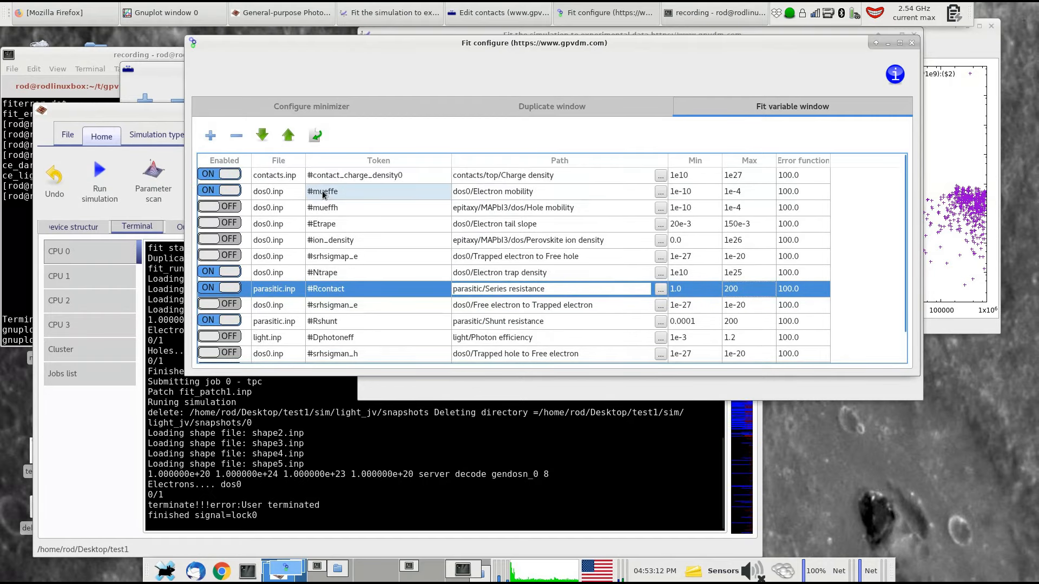
{"action": "left_click", "coordinate": [749, 194]}
{"action": "left_click", "coordinate": [754, 195]}
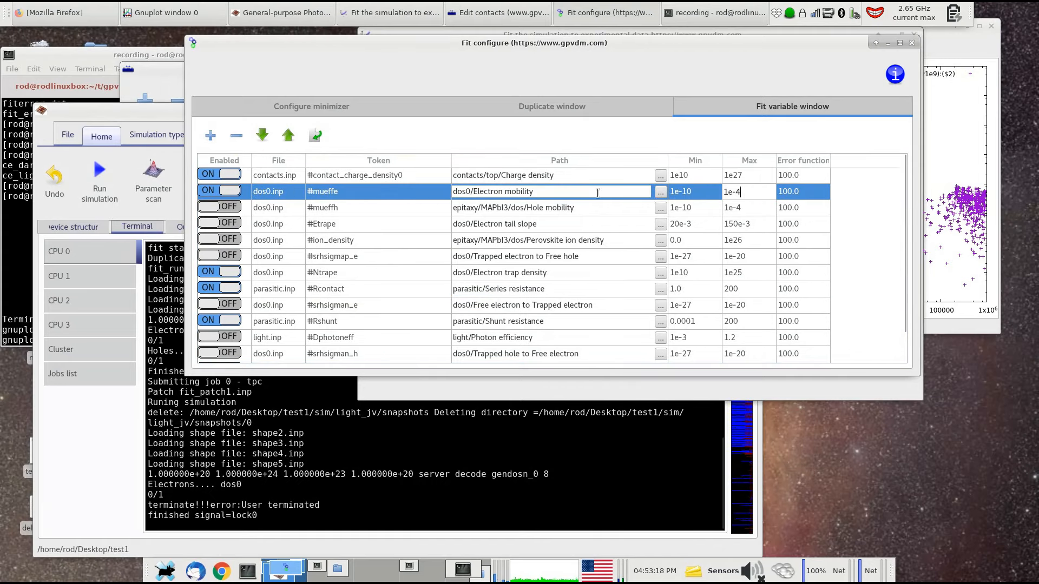
Step: Examine the error function of the electron mobility fit variable and the maximum limit of the #Ntrape electron trap density variable
{"action": "left_click", "coordinate": [573, 205]}
{"action": "left_click", "coordinate": [571, 210]}
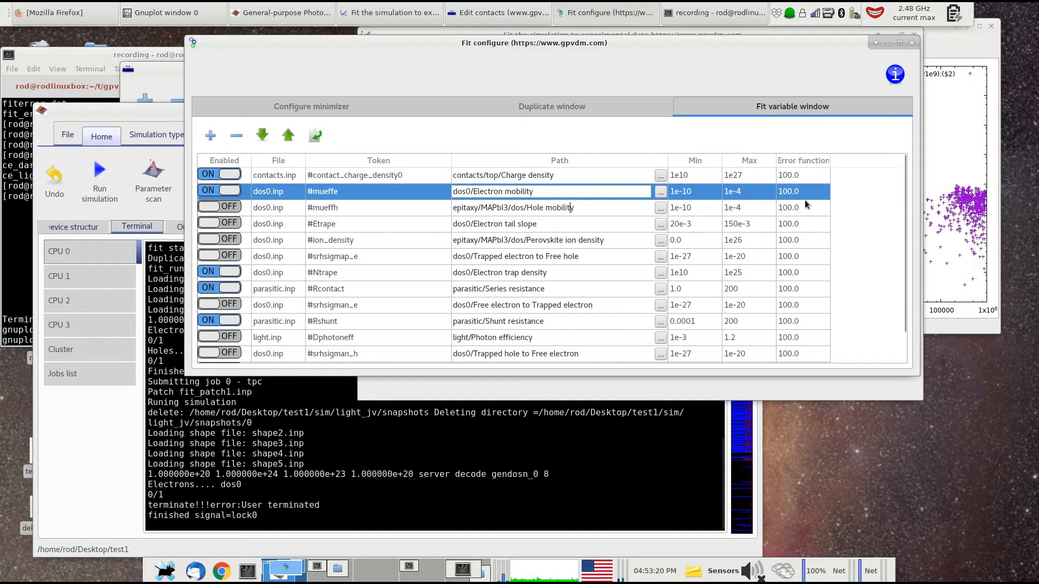
{"action": "double_click", "coordinate": [810, 195]}
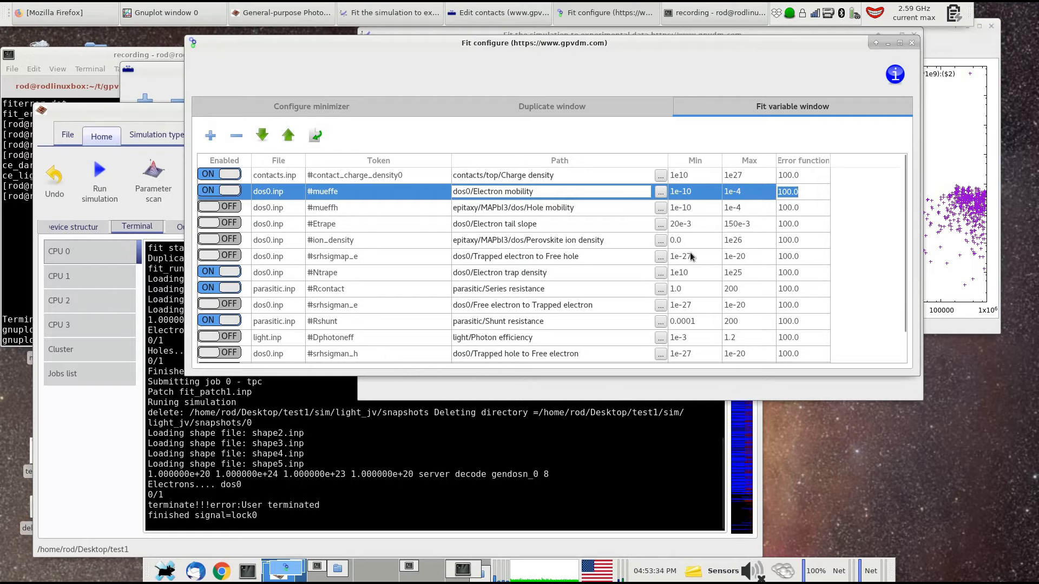
{"action": "left_click", "coordinate": [298, 275]}
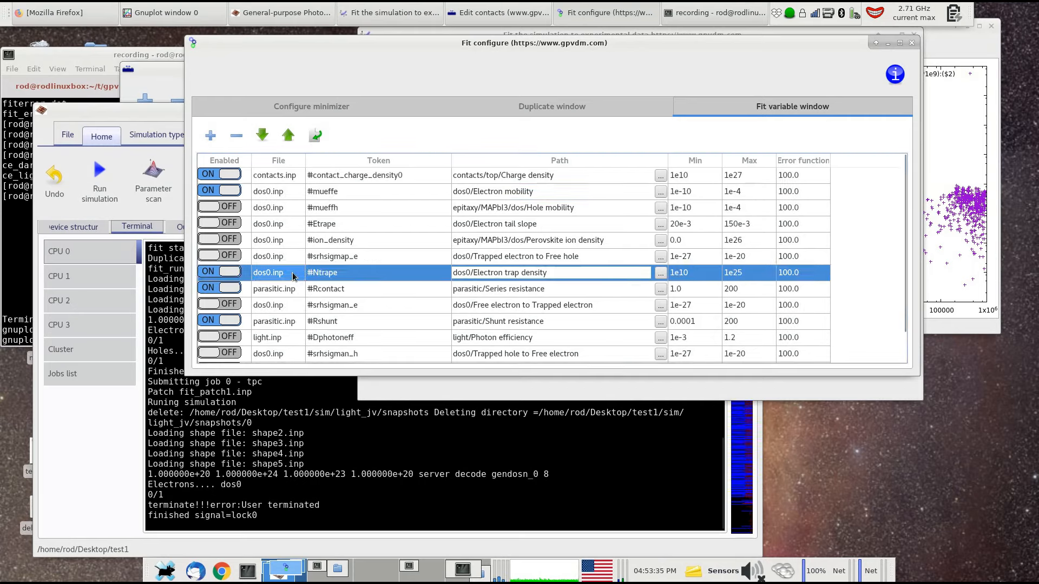
{"action": "left_click", "coordinate": [748, 277]}
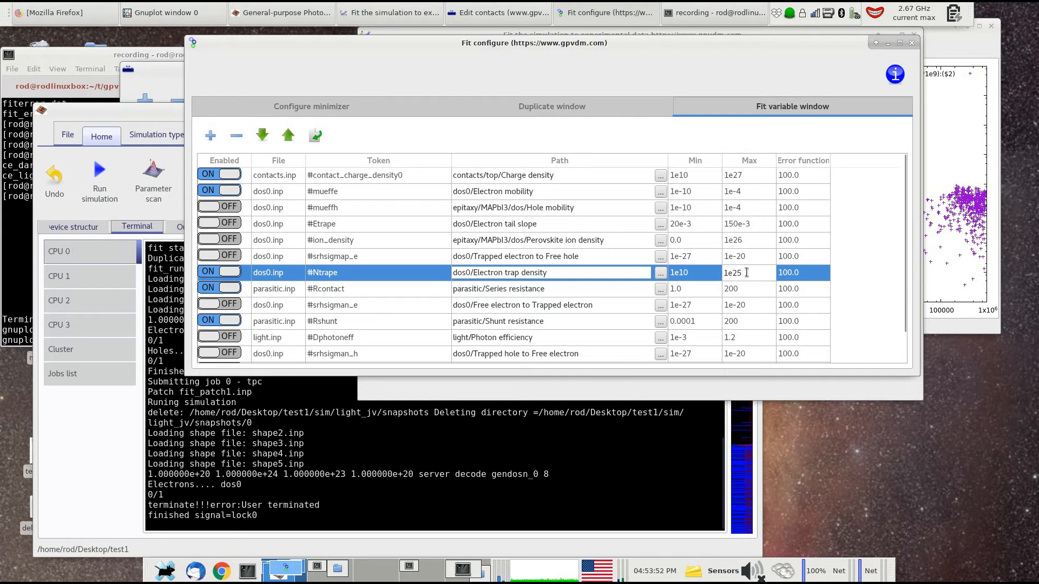
{"action": "key", "text": "Return"}
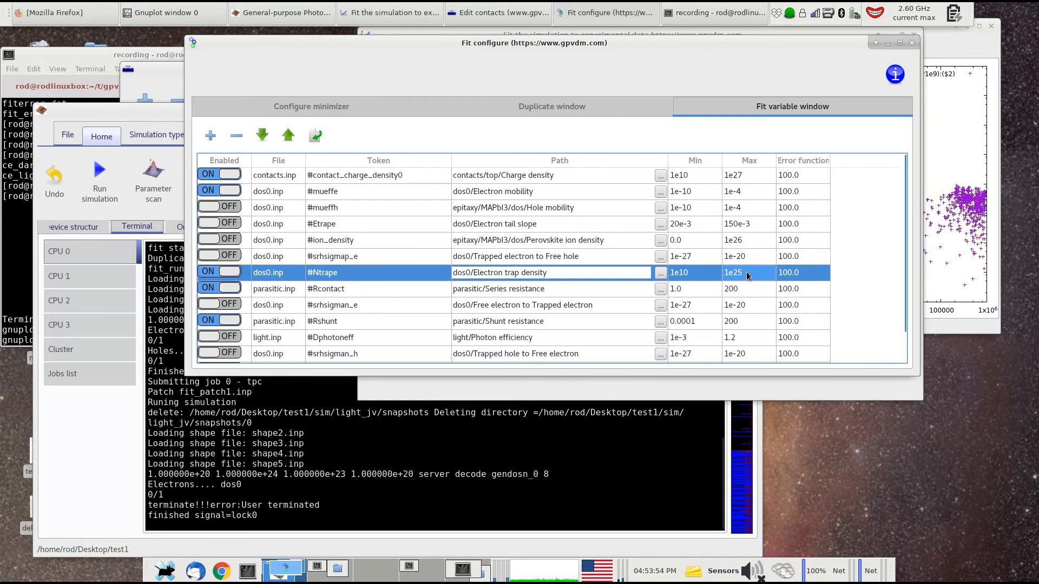
Step: Return to the experimental data fitting window and include the tpc data set in the fit
{"action": "left_click", "coordinate": [592, 390]}
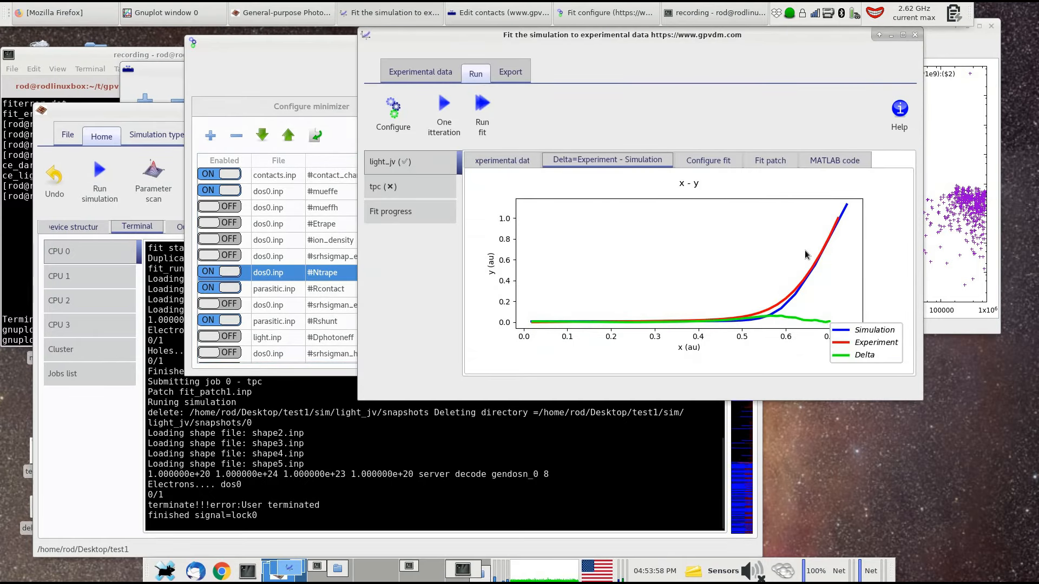
{"action": "left_click", "coordinate": [432, 193]}
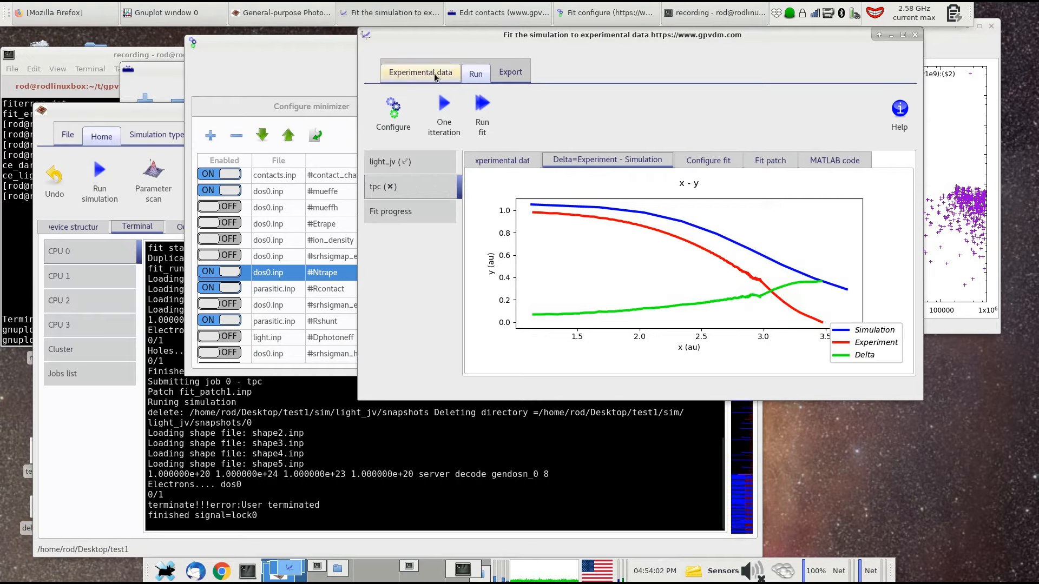
{"action": "left_click", "coordinate": [435, 77]}
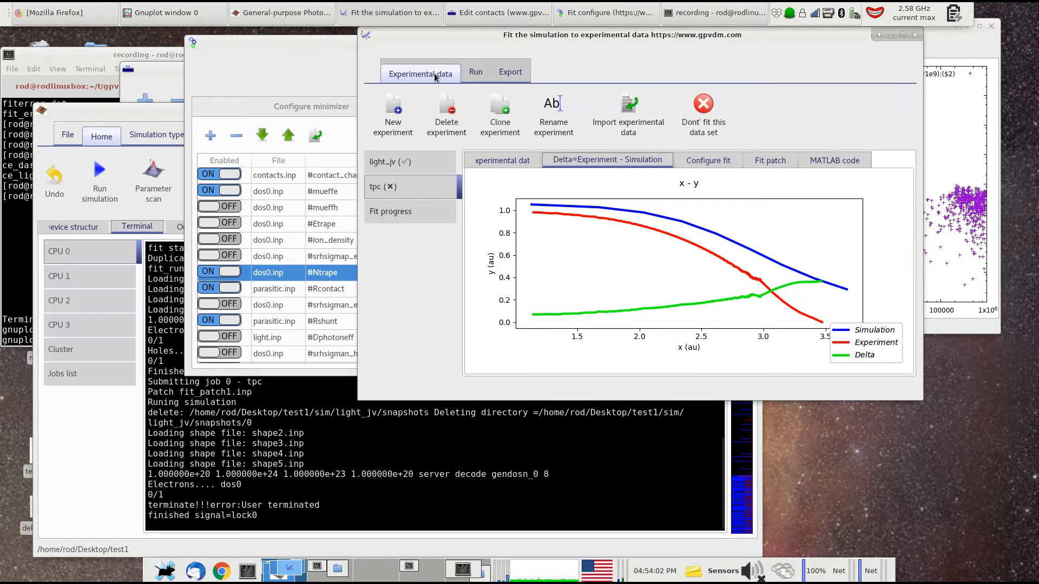
{"action": "left_click", "coordinate": [705, 126]}
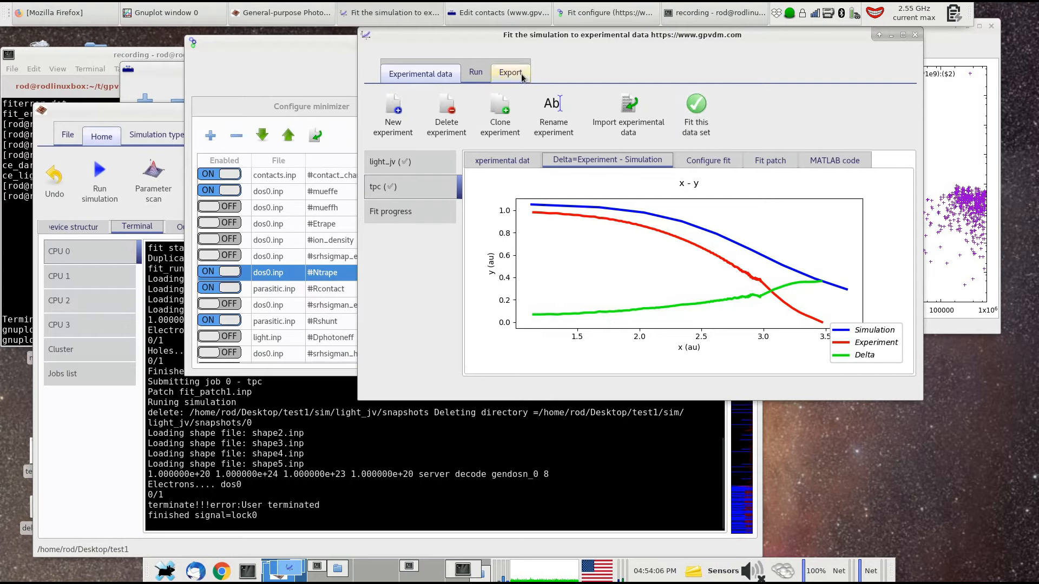
Step: Run one fit iteration with both the light_jv and tpc data sets enabled
{"action": "left_click", "coordinate": [476, 73]}
{"action": "left_click", "coordinate": [497, 105]}
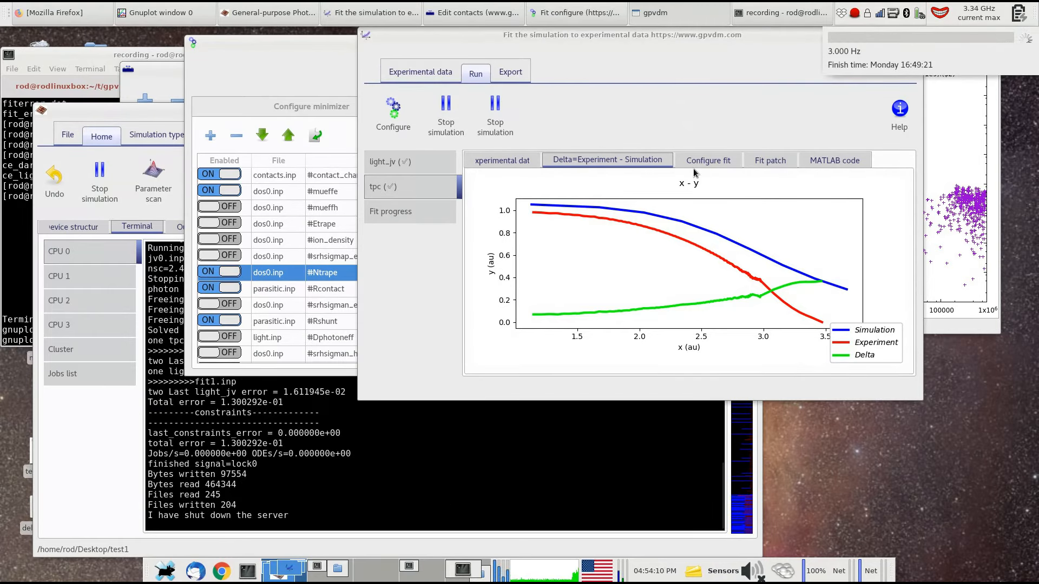
{"action": "left_click", "coordinate": [662, 168]}
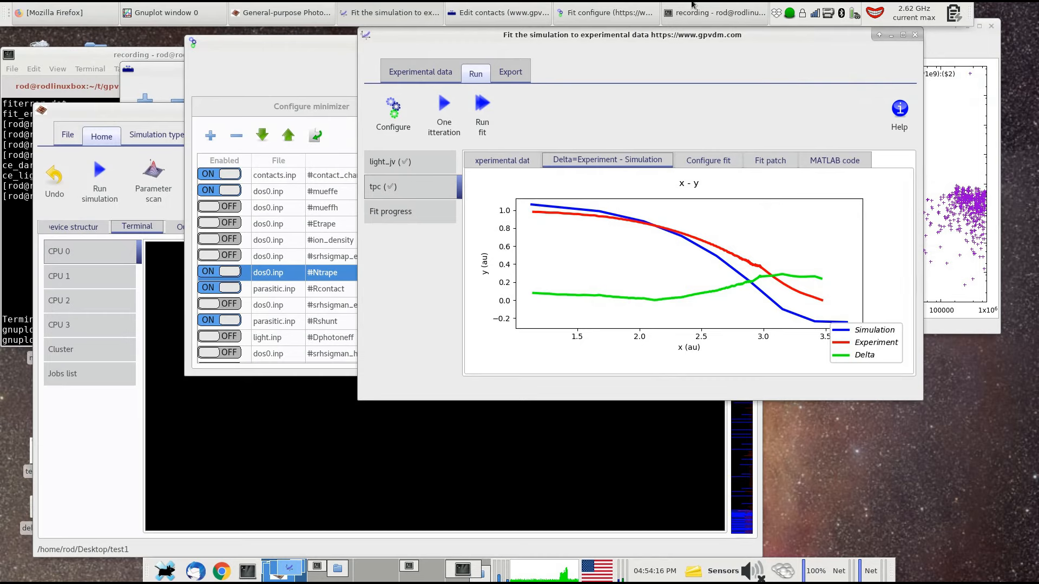
Step: Switch to the terminal, quit gnuplot and abandon the unfinished commands in the calibrate directory
{"action": "left_click", "coordinate": [717, 16]}
{"action": "type", "text": "q"}
{"action": "key", "text": "Return"}
{"action": "type", "text": "rm *"}
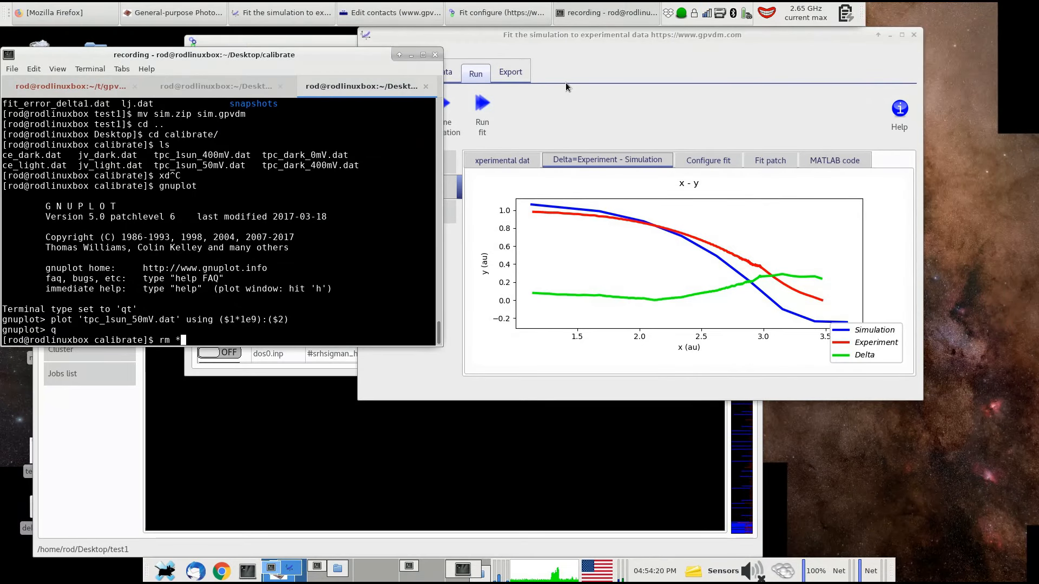
{"action": "key", "text": "ctrl+c"}
{"action": "type", "text": "c d.."}
{"action": "key", "text": "ctrl+c"}
Step: Change to the test1 directory, list its contents and delete all .dat files there
{"action": "type", "text": "cd .."}
{"action": "key", "text": "Return"}
{"action": "type", "text": "cd test1/"}
{"action": "key", "text": "Return"}
{"action": "type", "text": "ls"}
{"action": "key", "text": "Return"}
{"action": "type", "text": "rm *.dat"}
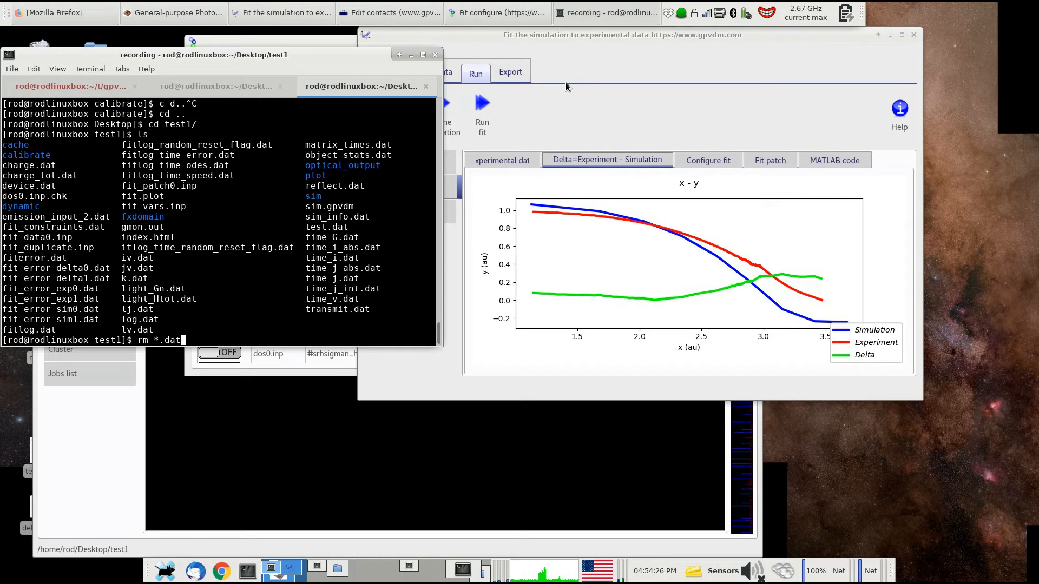
{"action": "key", "text": "Return"}
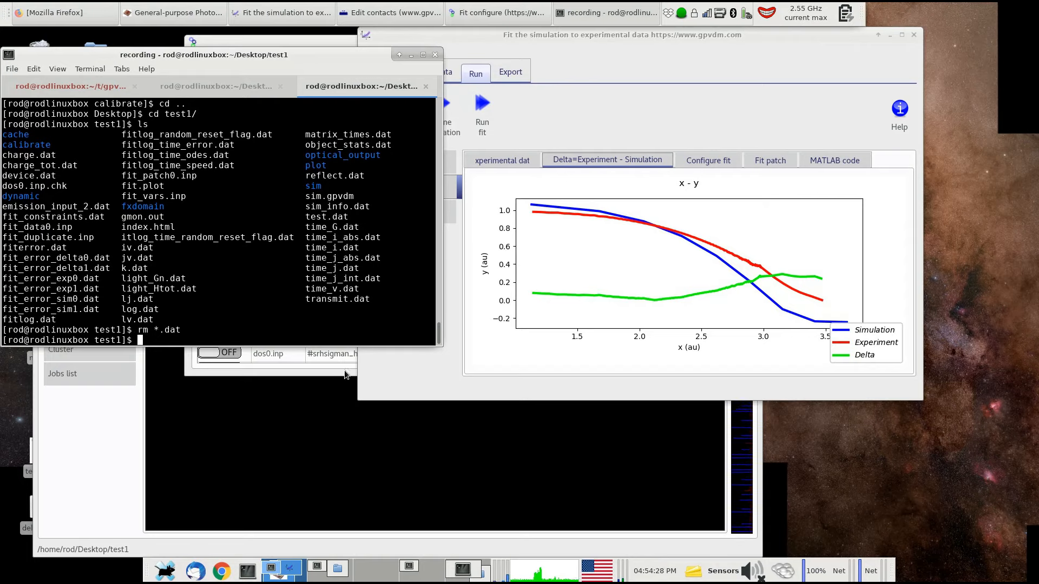
Step: Run one more fit iteration to regenerate the output files and dismiss the finished-simulation notification
{"action": "left_click", "coordinate": [458, 135]}
{"action": "left_click", "coordinate": [445, 117]}
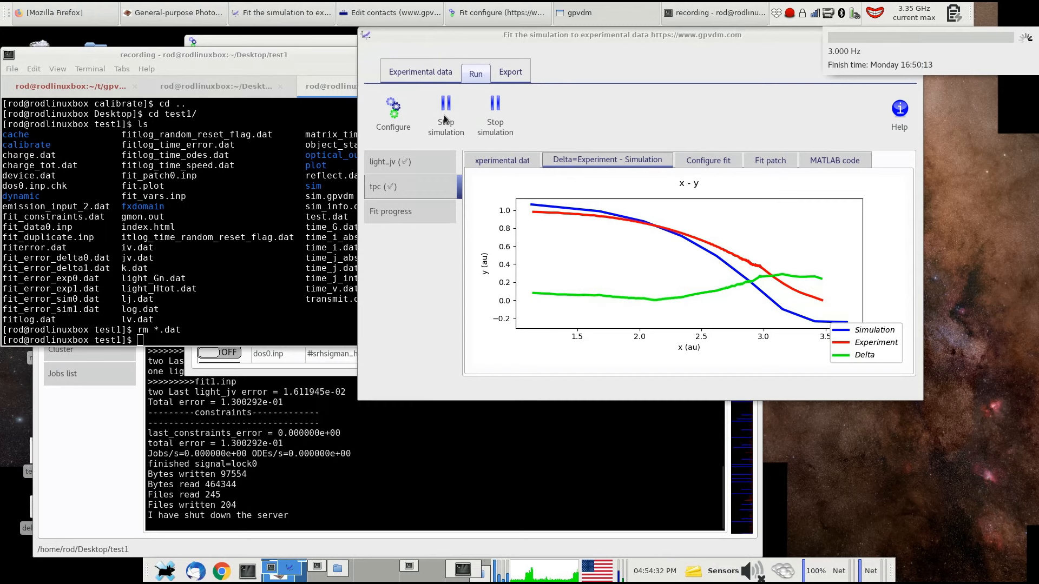
{"action": "left_click", "coordinate": [580, 73]}
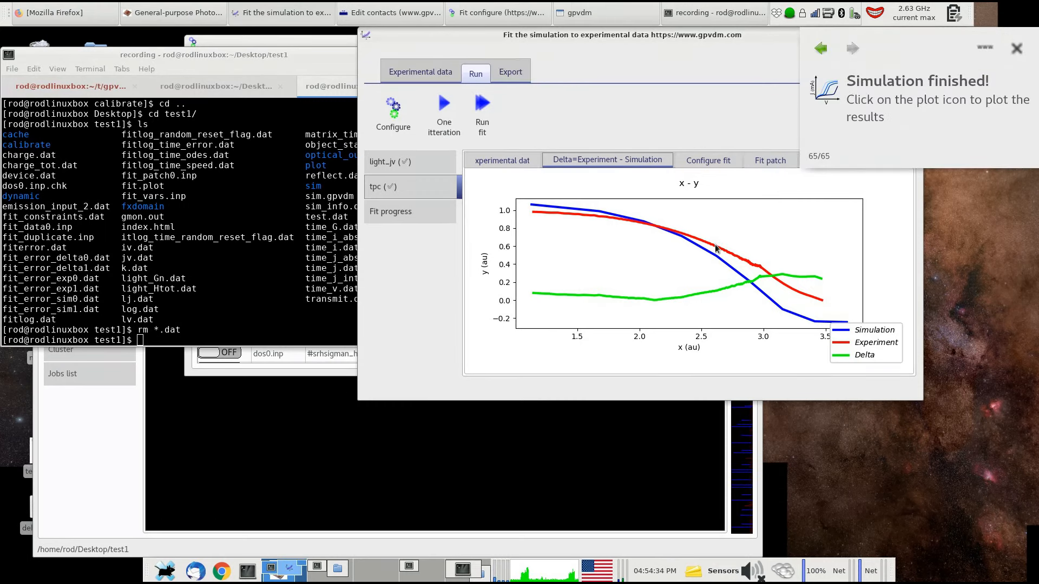
{"action": "left_click", "coordinate": [1013, 48]}
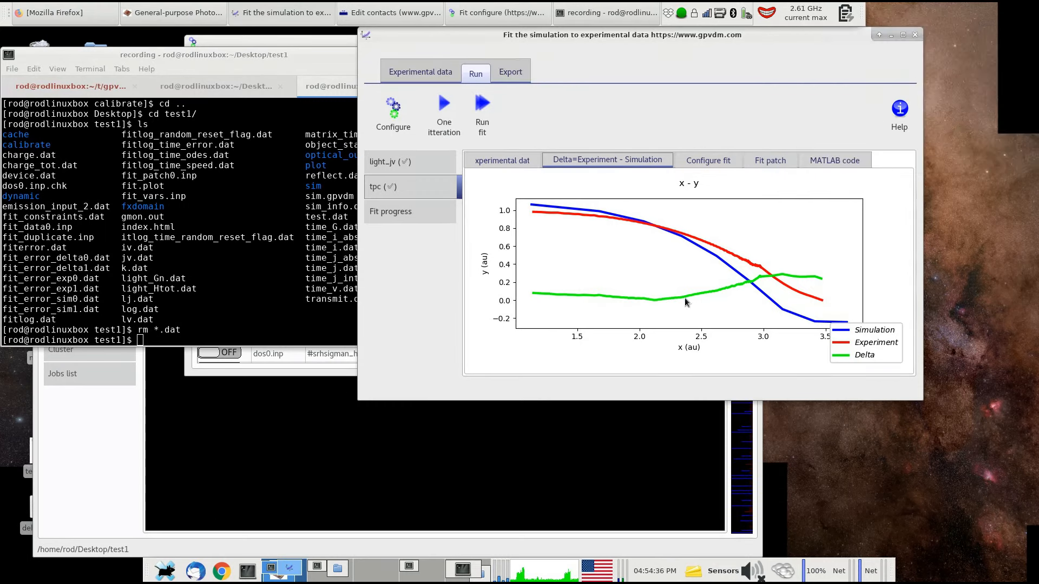
Step: Compare the experiment-minus-simulation plots of the light_jv and tpc data sets, moving the fit window aside
{"action": "left_click", "coordinate": [394, 166]}
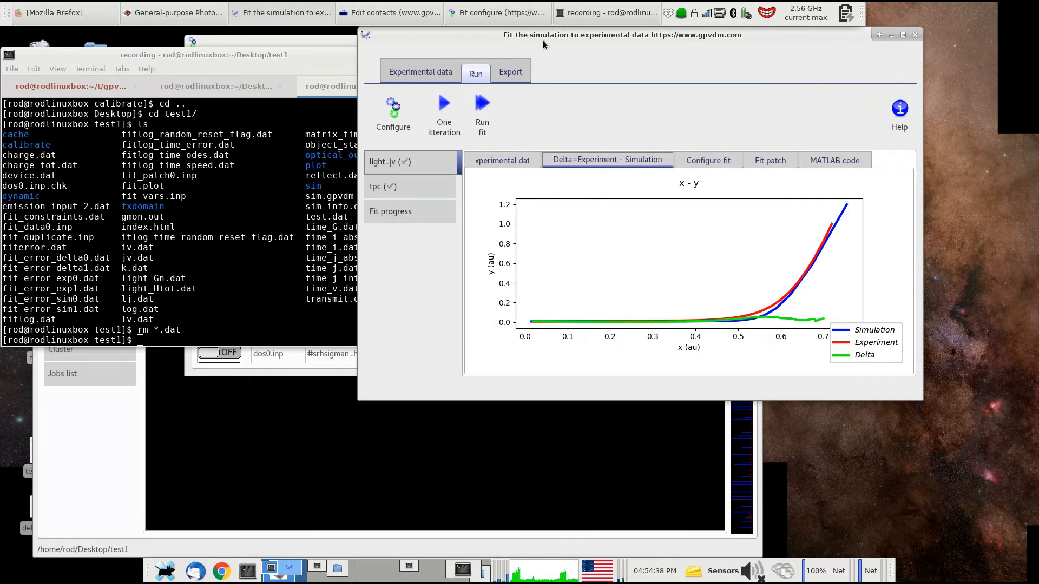
{"action": "left_click_drag", "start_coordinate": [549, 36], "coordinate": [428, 36]}
{"action": "left_click", "coordinate": [306, 188]}
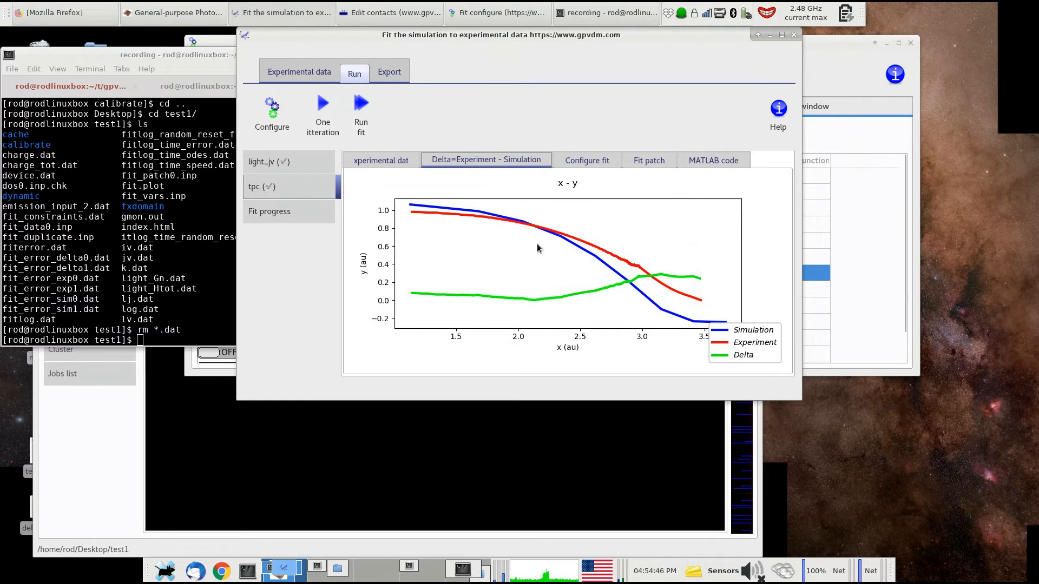
{"action": "left_click", "coordinate": [306, 165]}
{"action": "left_click", "coordinate": [303, 186]}
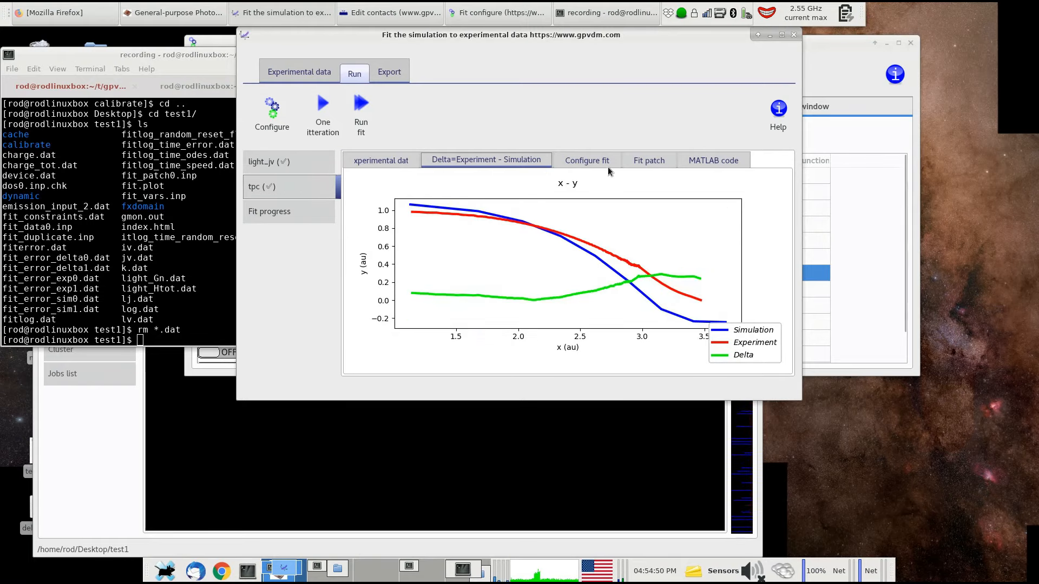
Step: Check the tpc data set's fit setting and both data sets' delta plots, and start the full fit
{"action": "left_click", "coordinate": [309, 81]}
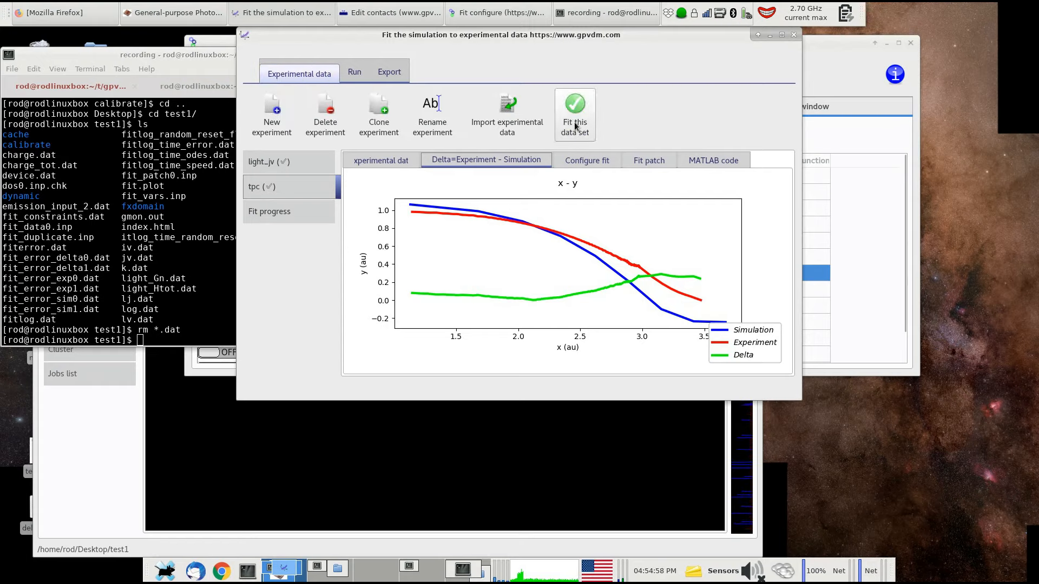
{"action": "left_click", "coordinate": [350, 82]}
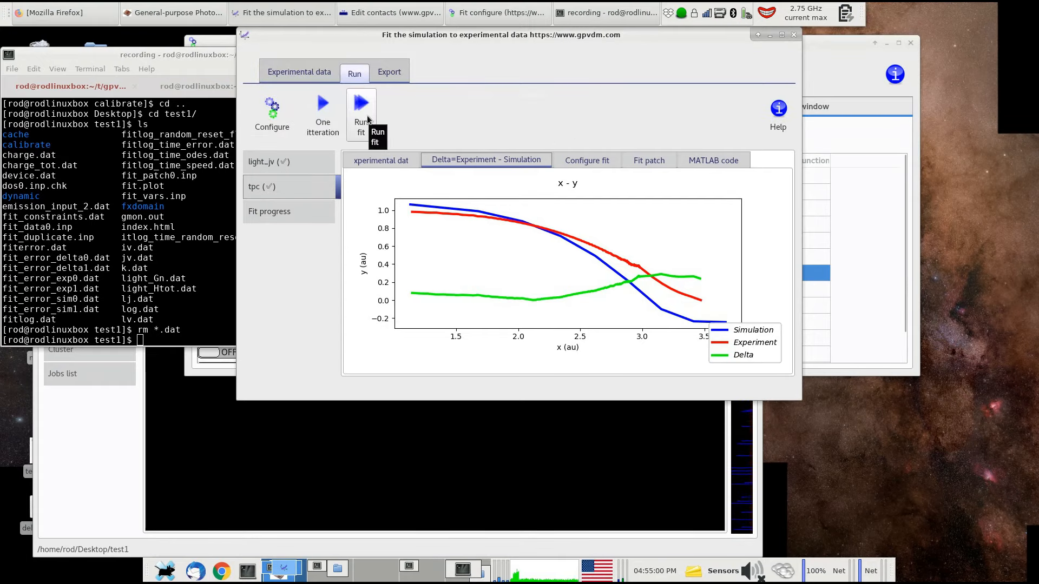
{"action": "left_click", "coordinate": [367, 119]}
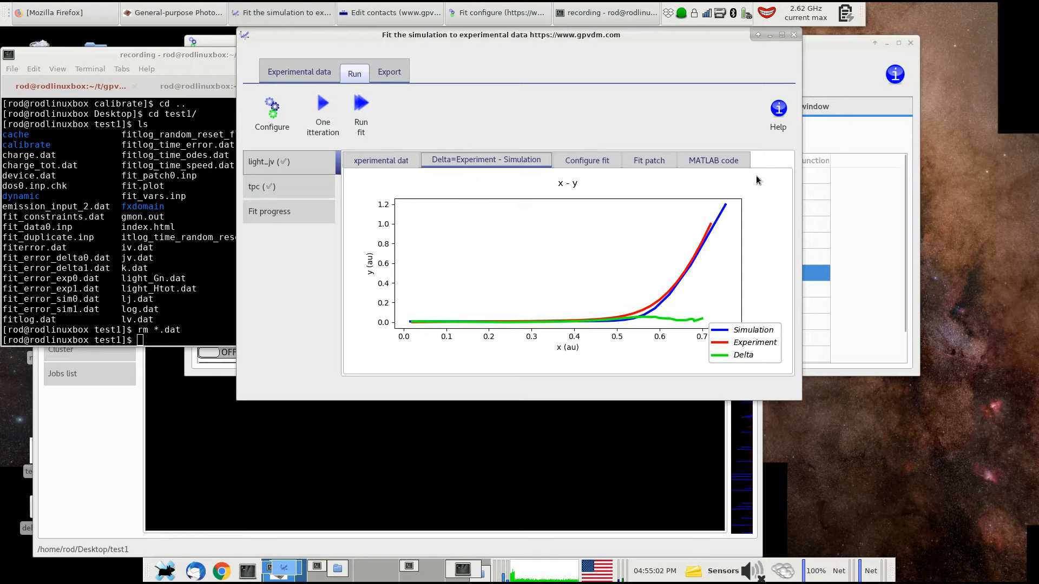
{"action": "left_click", "coordinate": [299, 188]}
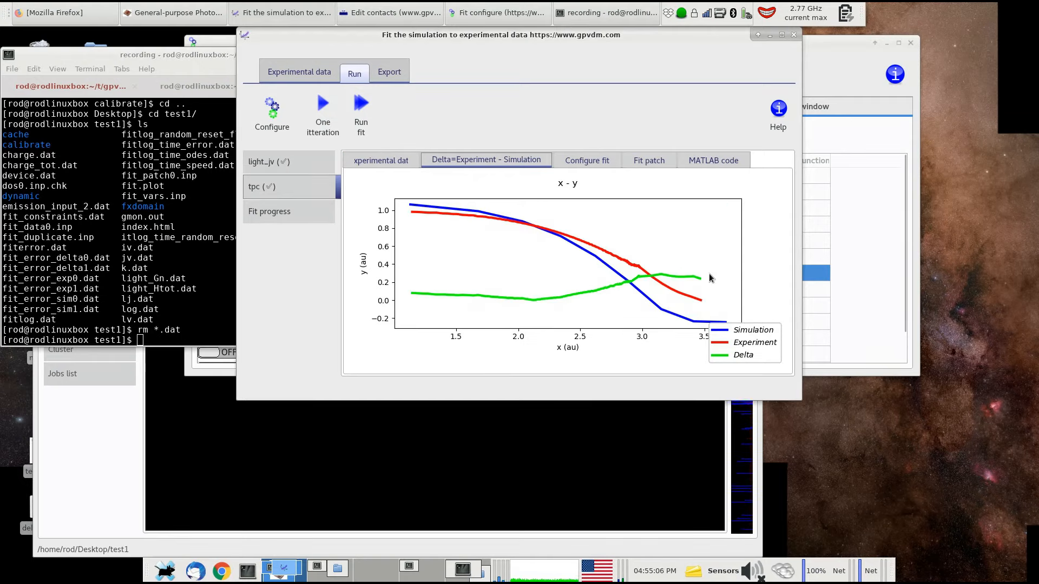
{"action": "left_click", "coordinate": [317, 166]}
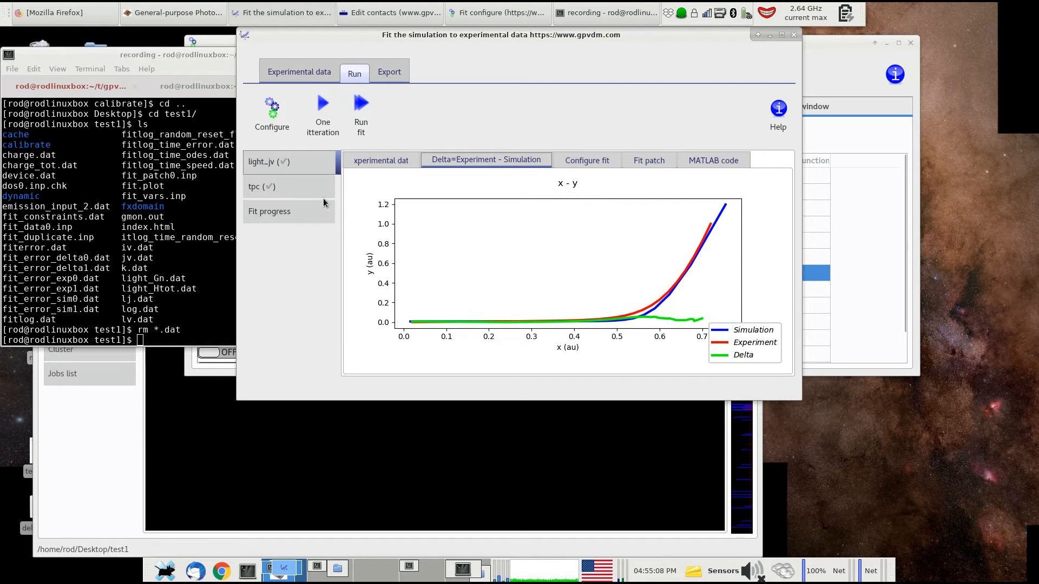
{"action": "left_click", "coordinate": [279, 180]}
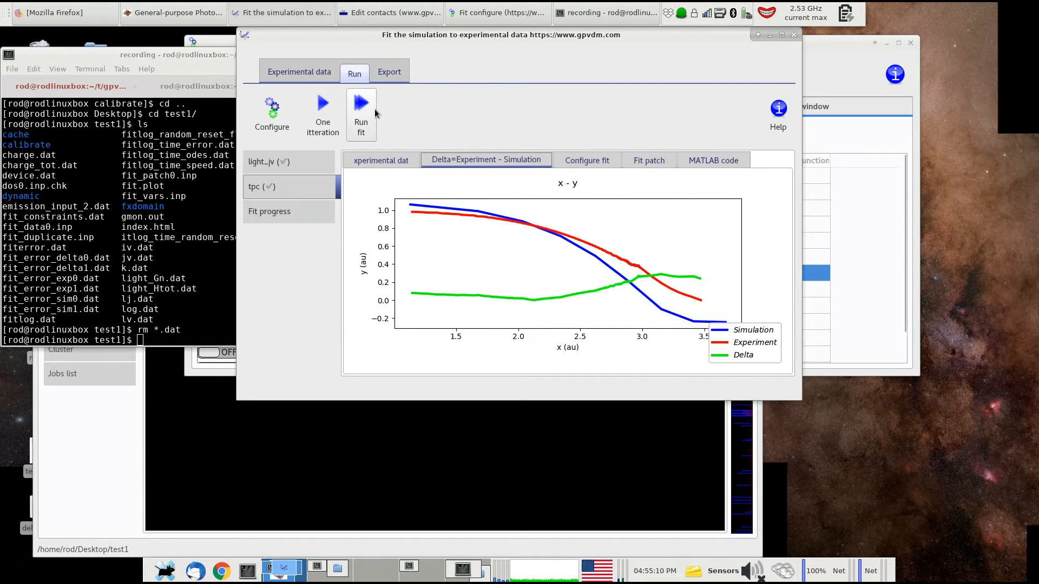
{"action": "left_click", "coordinate": [362, 111]}
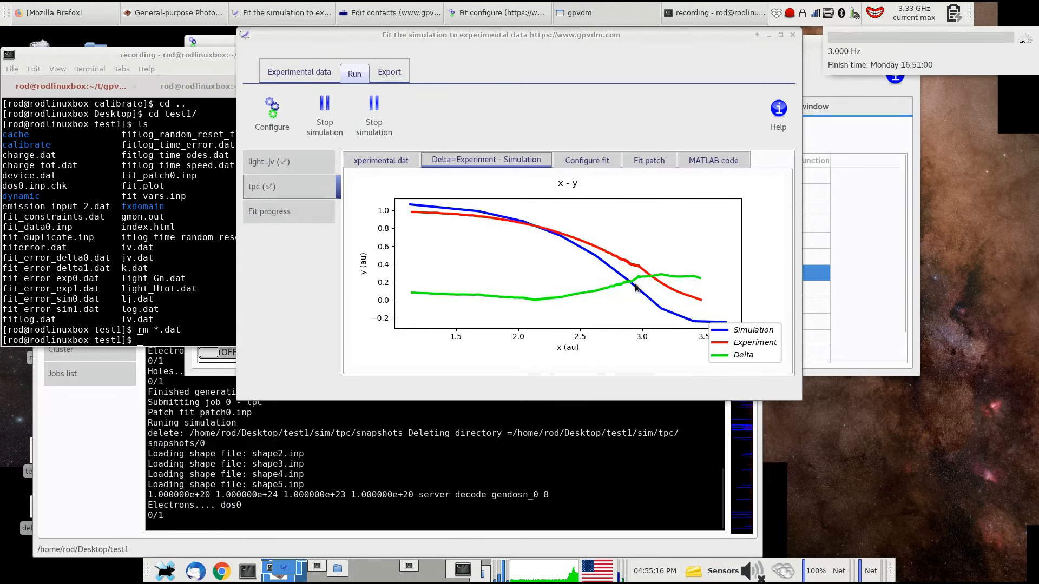
Step: Monitor the light_jv and tpc experiment-minus-simulation plots while the fit runs
{"action": "left_click", "coordinate": [304, 167]}
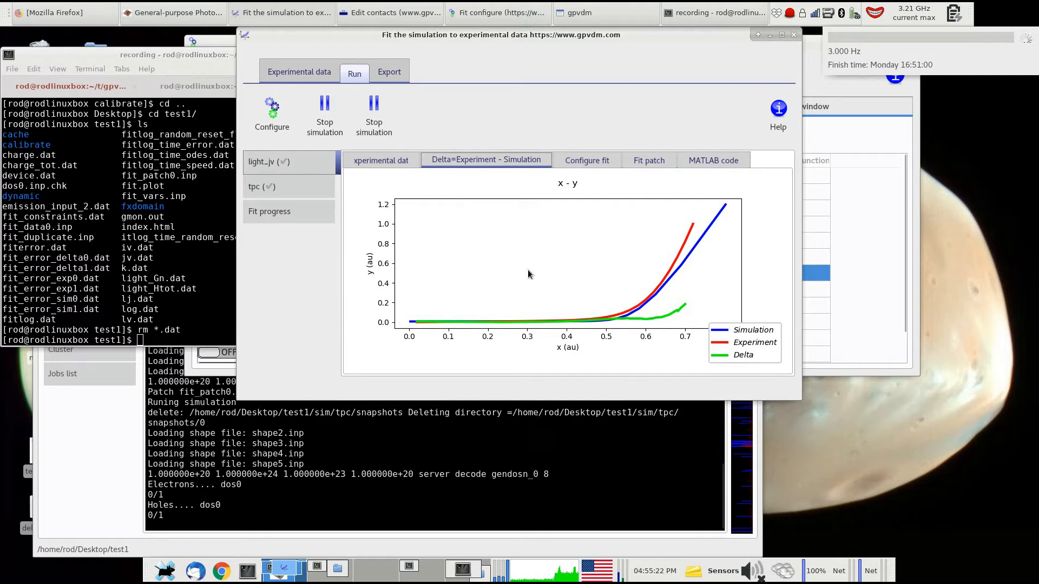
{"action": "left_click", "coordinate": [306, 190]}
{"action": "left_click", "coordinate": [301, 169]}
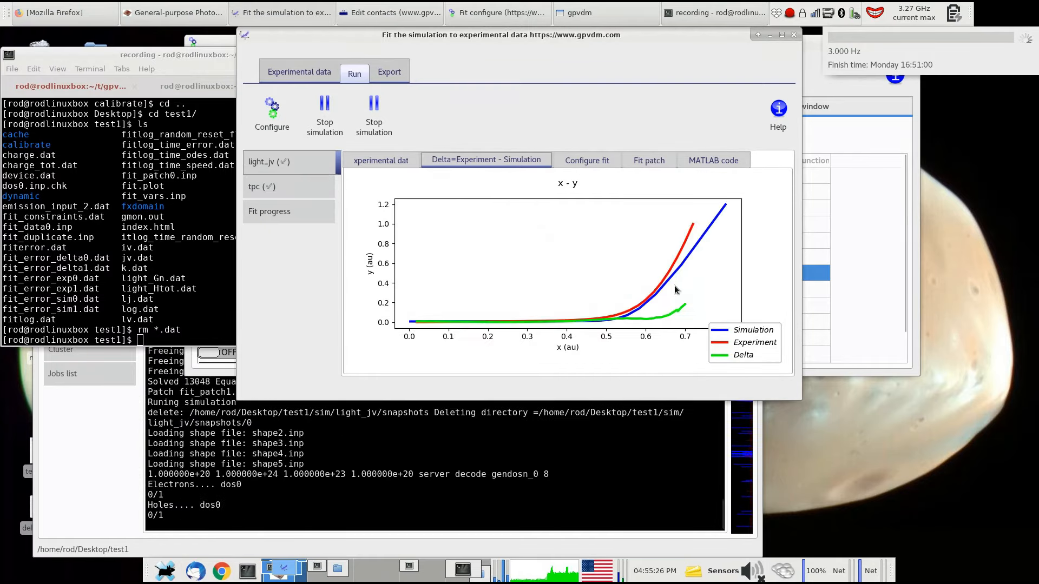
{"action": "left_click", "coordinate": [265, 189]}
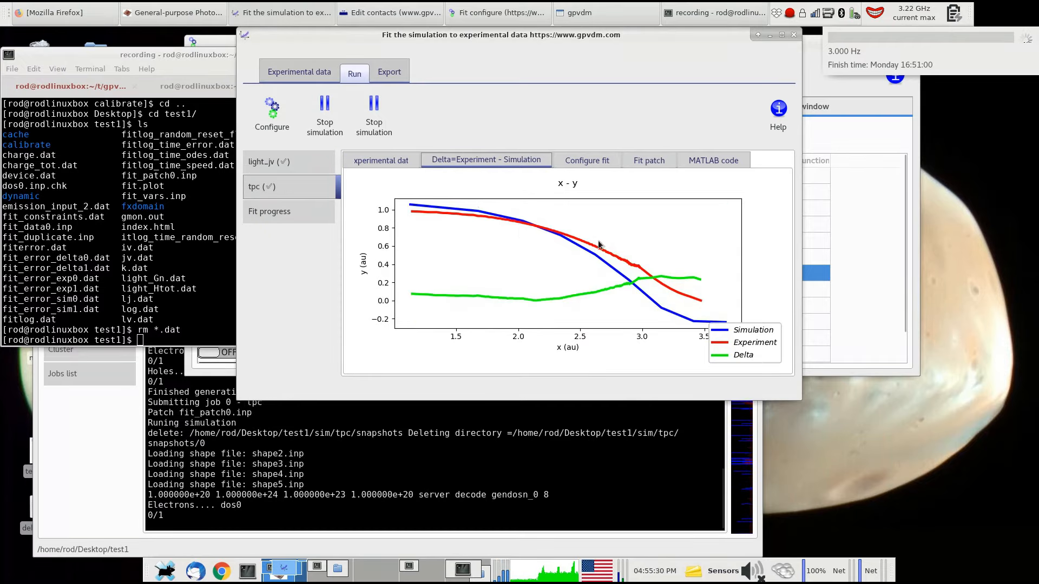
{"action": "left_click", "coordinate": [295, 168]}
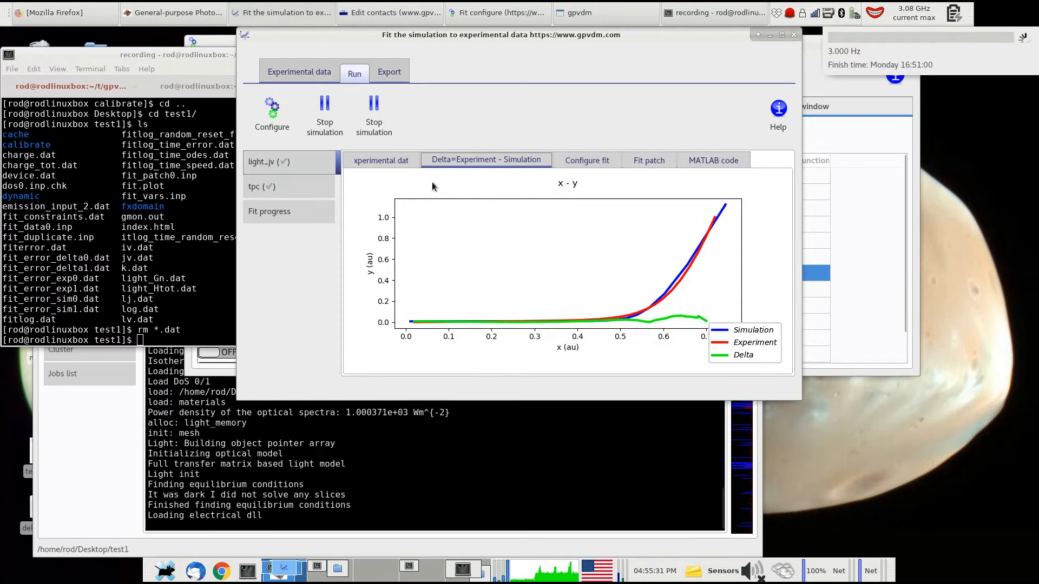
{"action": "left_click", "coordinate": [301, 194]}
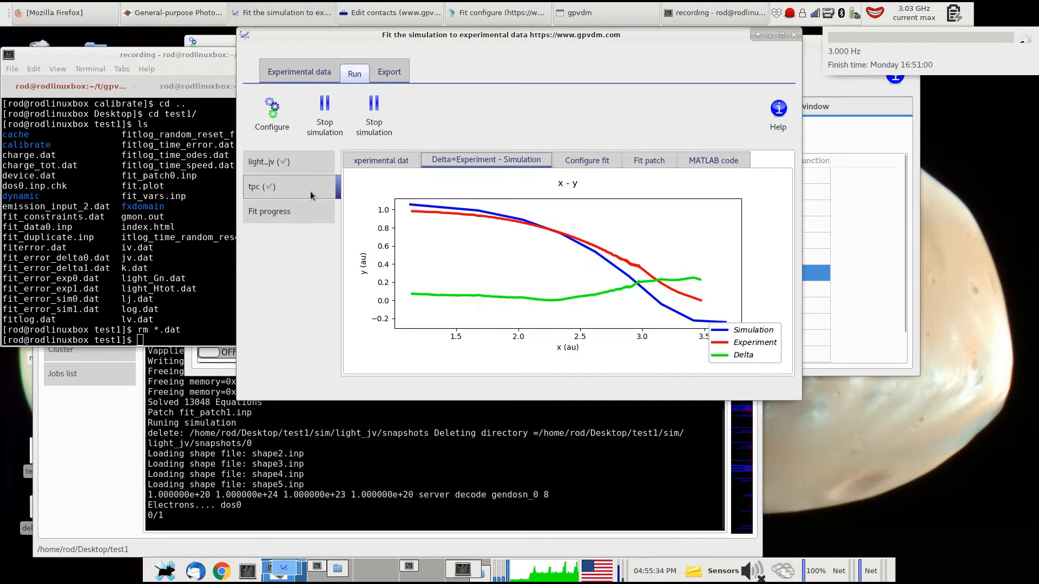
Step: Examine the fitlog.dat curve in the fit progress view and return to the tpc delta plot
{"action": "left_click", "coordinate": [303, 217]}
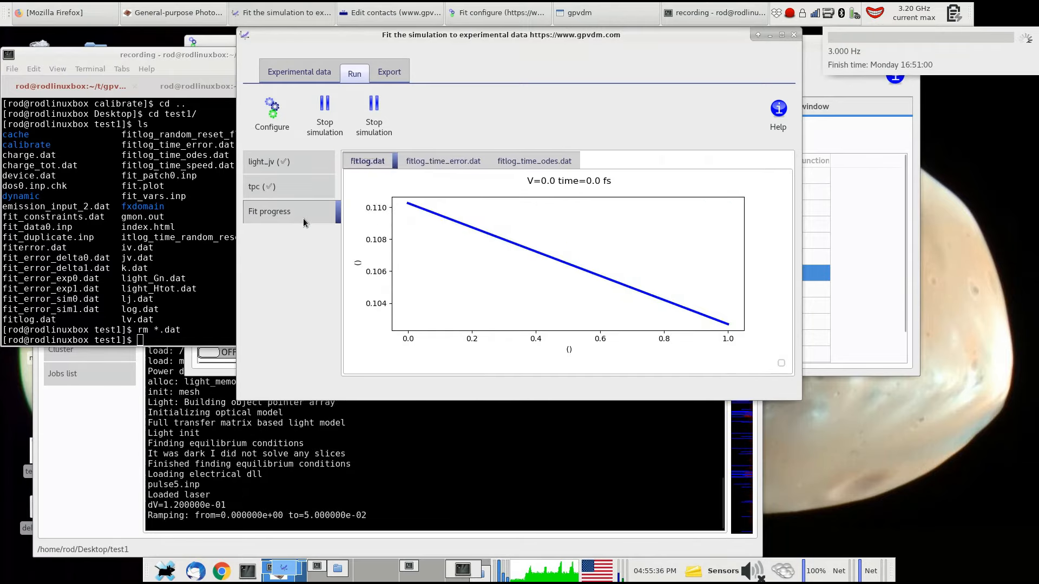
{"action": "left_click", "coordinate": [461, 163]}
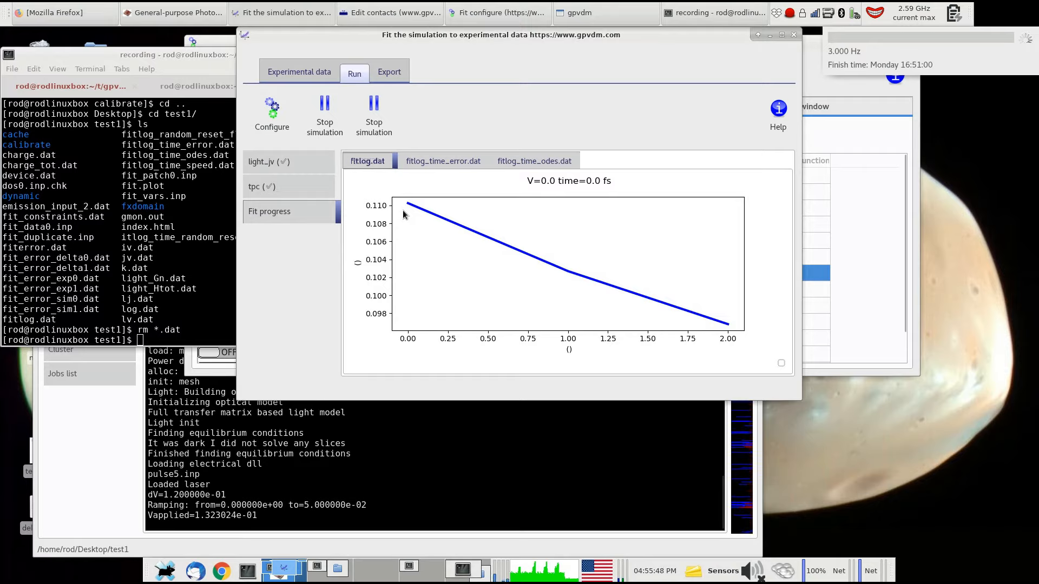
{"action": "left_click", "coordinate": [309, 195]}
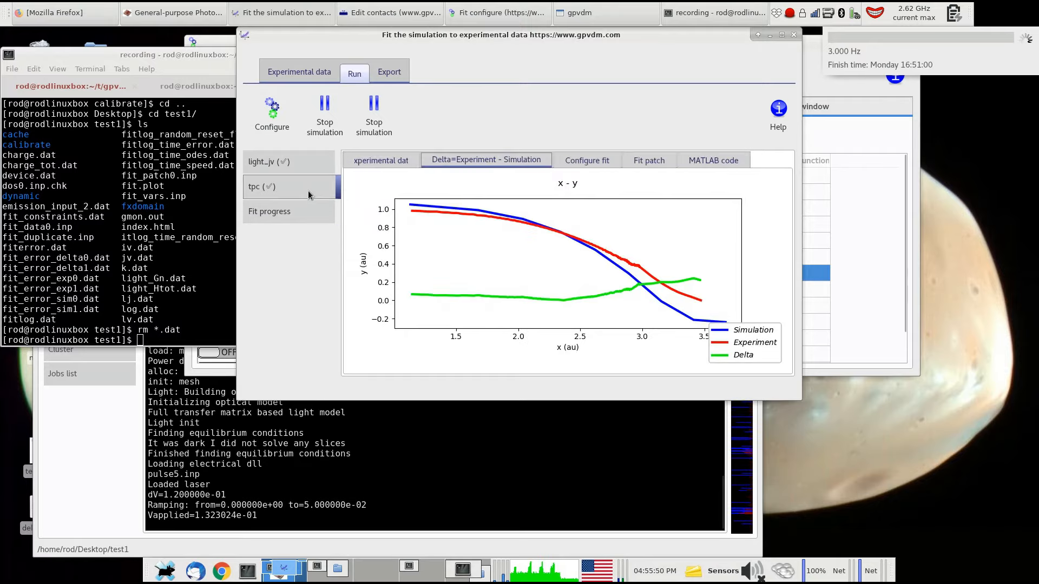
Step: Stop the running fit and close gpvdm's main window, moving the fit window out of the way
{"action": "left_click", "coordinate": [379, 122]}
{"action": "left_click", "coordinate": [326, 132]}
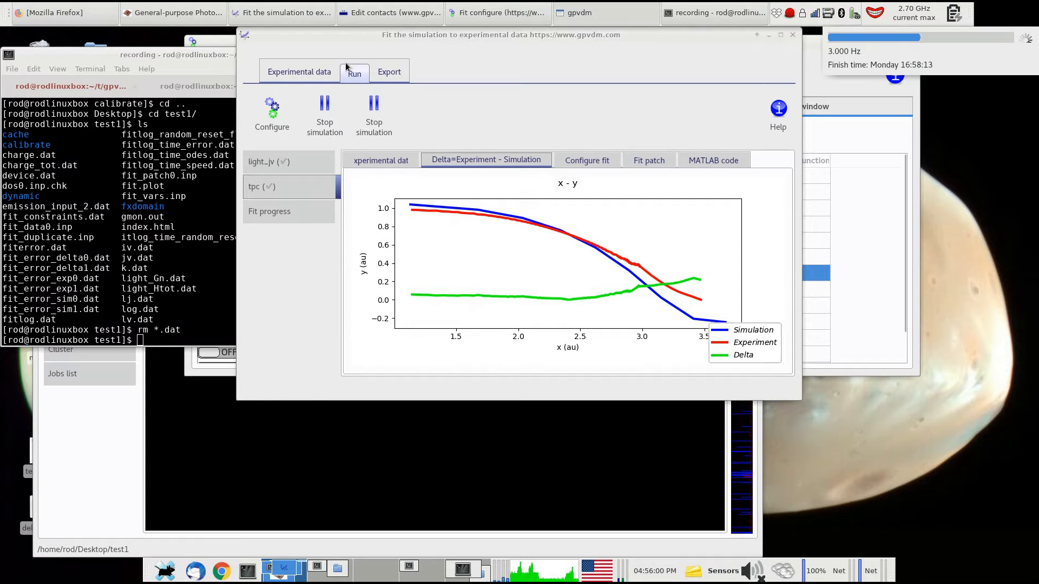
{"action": "left_click_drag", "start_coordinate": [349, 33], "coordinate": [506, 31]}
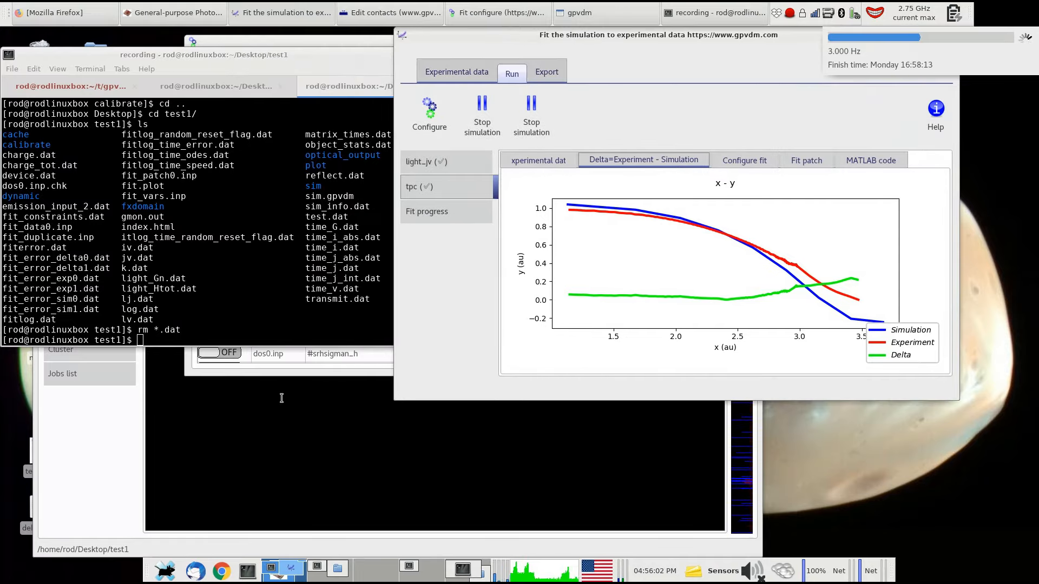
{"action": "left_click", "coordinate": [297, 377]}
{"action": "left_click_drag", "start_coordinate": [359, 111], "coordinate": [343, 112]}
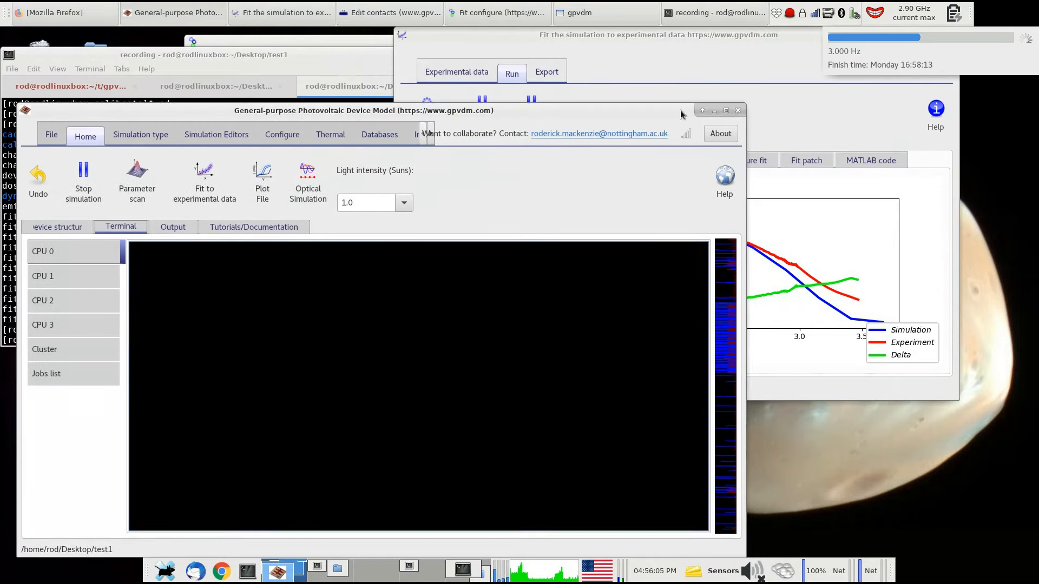
{"action": "left_click", "coordinate": [739, 111]}
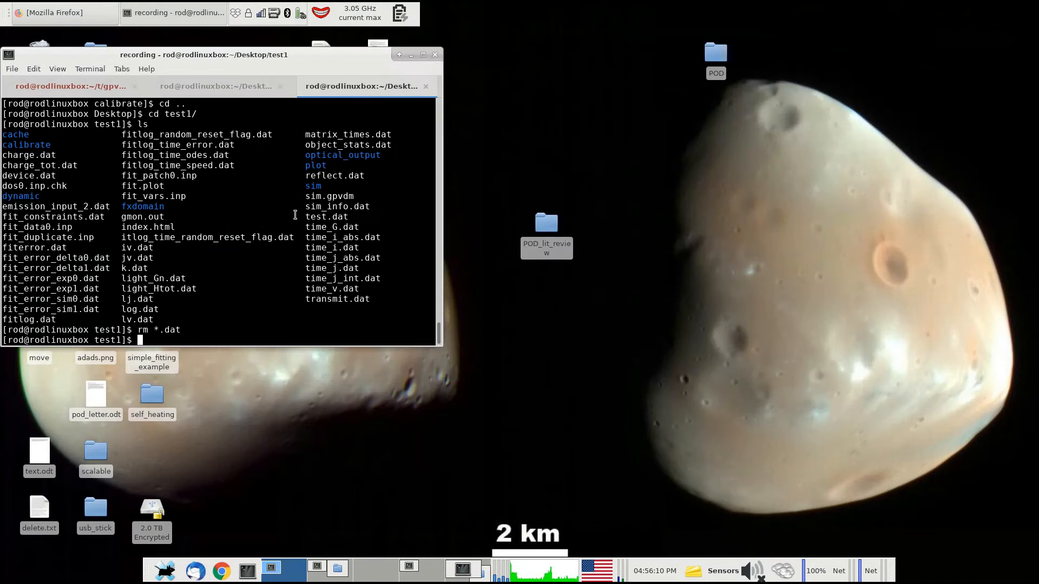
Step: Relaunch gpvdm from the terminal in the test1 folder, using the program located under ~/t
{"action": "type", "text": ">"}
{"action": "key", "text": "BackSpace"}
{"action": "type", "text": "~"}
{"action": "key", "text": "BackSpace"}
{"action": "type", "text": "/r/f"}
{"action": "key", "text": "BackSpace"}
{"action": "key", "text": "BackSpace"}
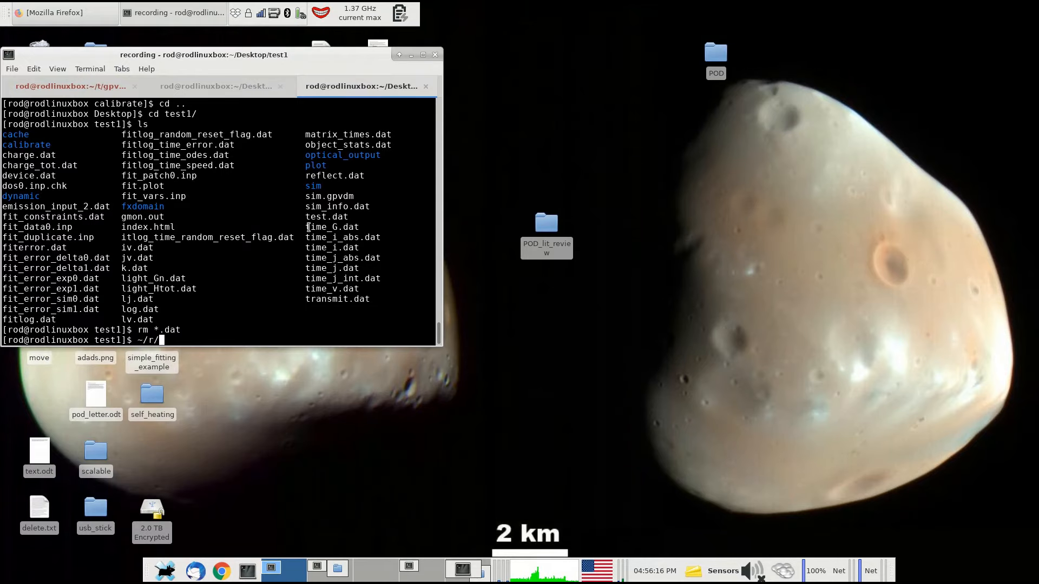
{"action": "key", "text": "BackSpace"}
{"action": "key", "text": "BackSpace"}
{"action": "key", "text": "BackSpace"}
{"action": "type", "text": "t/g"}
{"action": "key", "text": "Tab"}
{"action": "type", "text": "g"}
{"action": "key", "text": "Tab"}
{"action": "key", "text": "Return"}
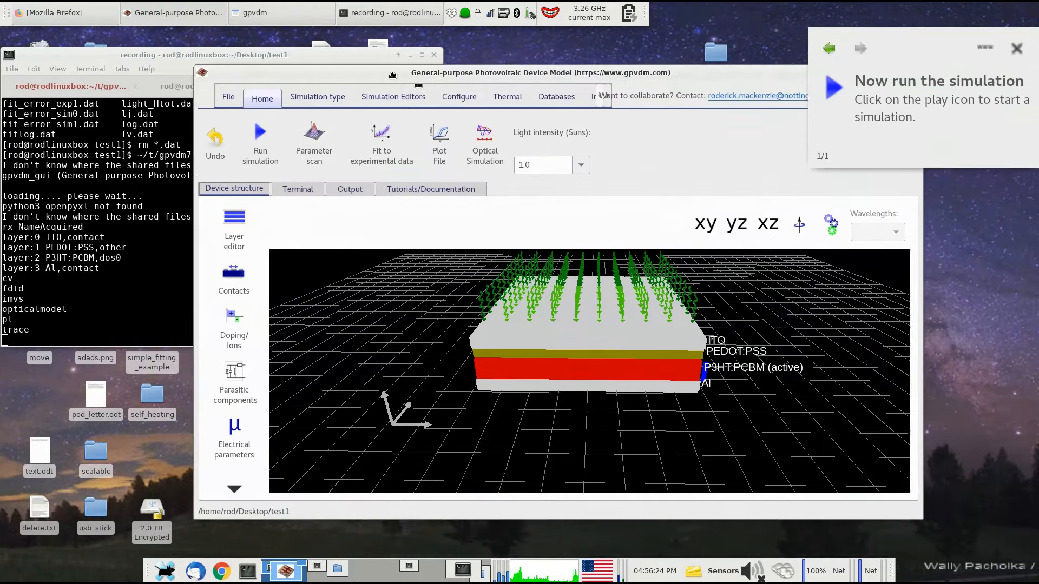
Step: Reopen the fit-to-experimental-data window, dismissing the run hint, and start the full fit with the fit progress displayed
{"action": "left_click_drag", "start_coordinate": [392, 75], "coordinate": [348, 63]}
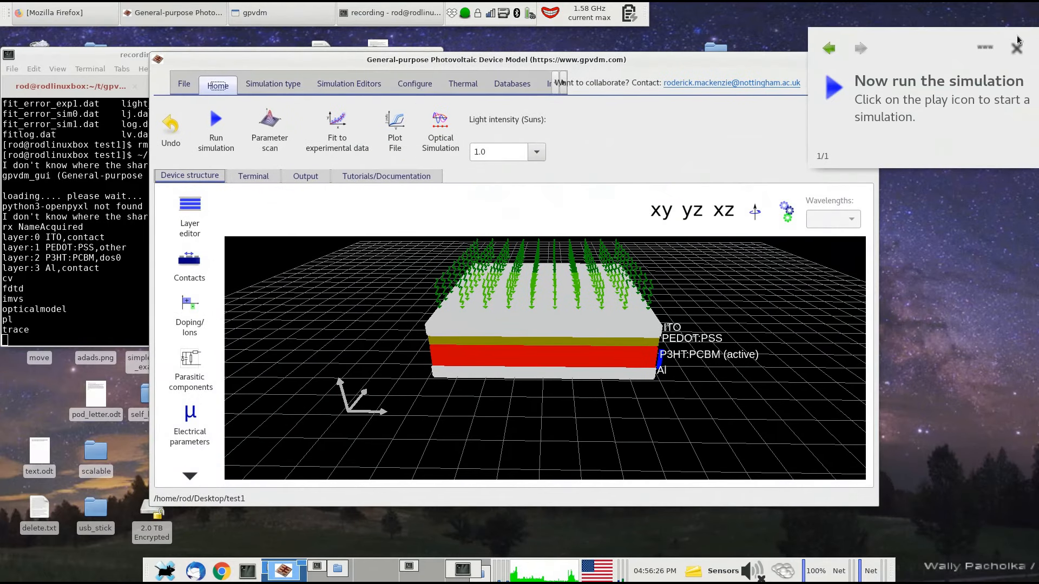
{"action": "left_click", "coordinate": [1015, 48]}
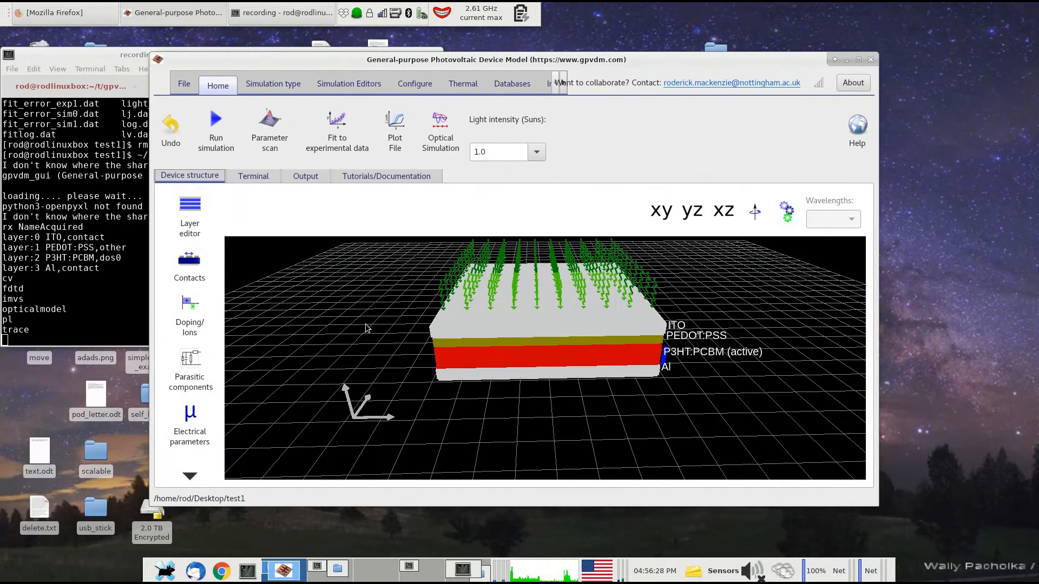
{"action": "left_click", "coordinate": [377, 132]}
{"action": "left_click", "coordinate": [297, 217]}
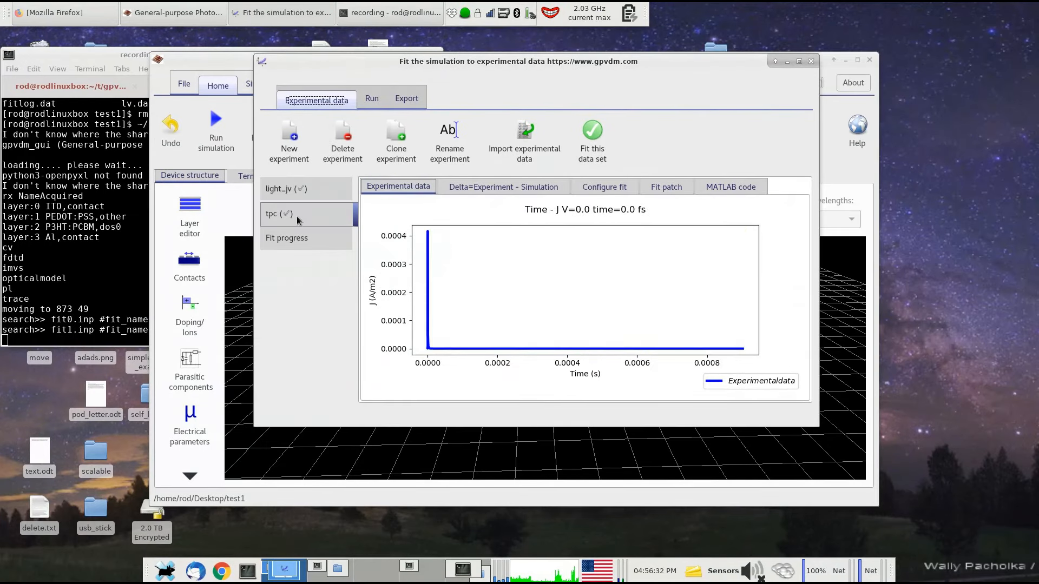
{"action": "left_click", "coordinate": [299, 243]}
{"action": "left_click", "coordinate": [372, 99]}
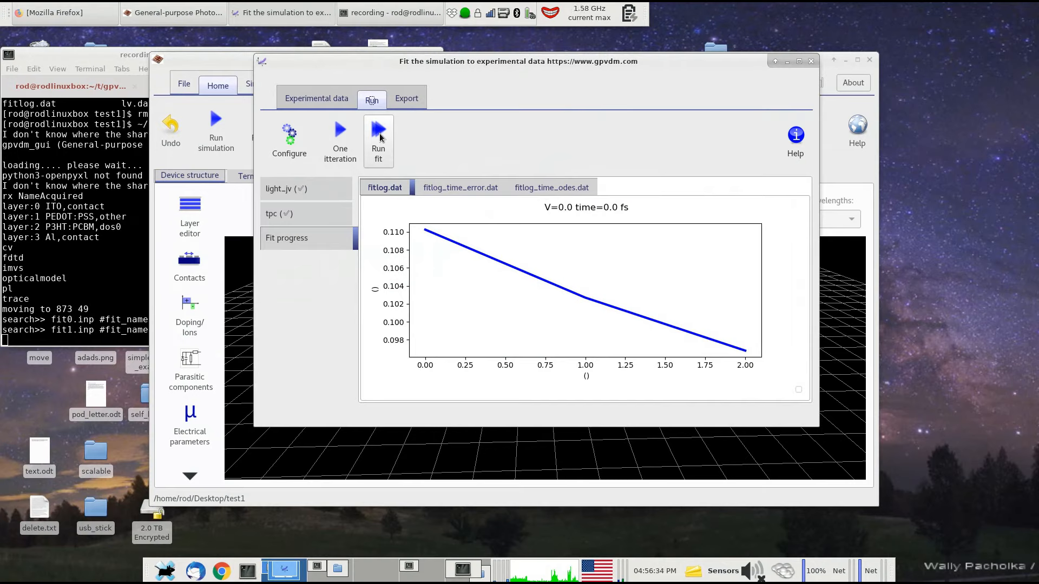
{"action": "left_click", "coordinate": [380, 137]}
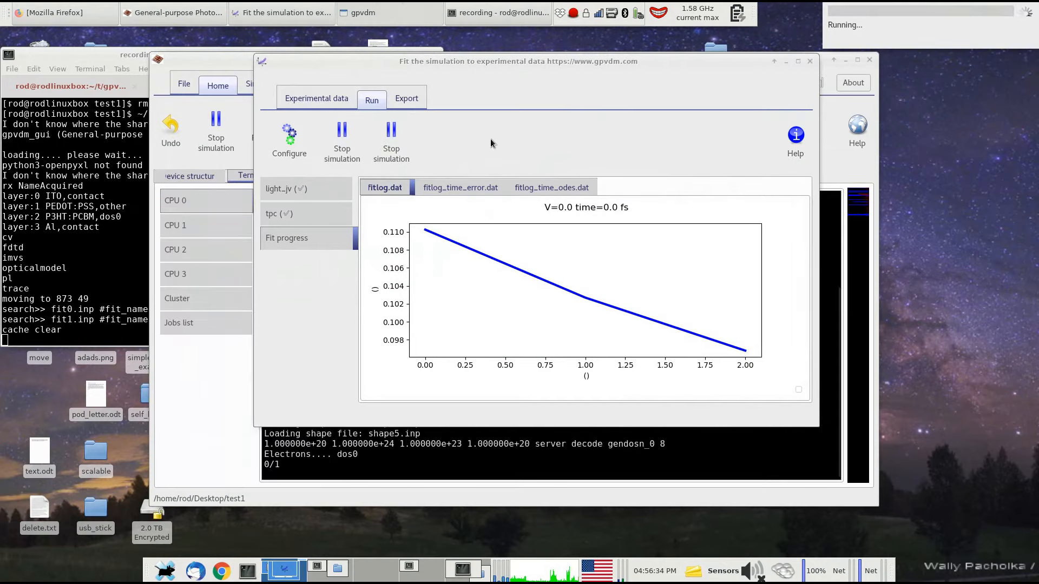
Step: Examine the experiment-minus-simulation plots of tpc and light_jv and the fit progress curves during the restarted fit
{"action": "left_click", "coordinate": [474, 186]}
{"action": "left_click", "coordinate": [320, 216]}
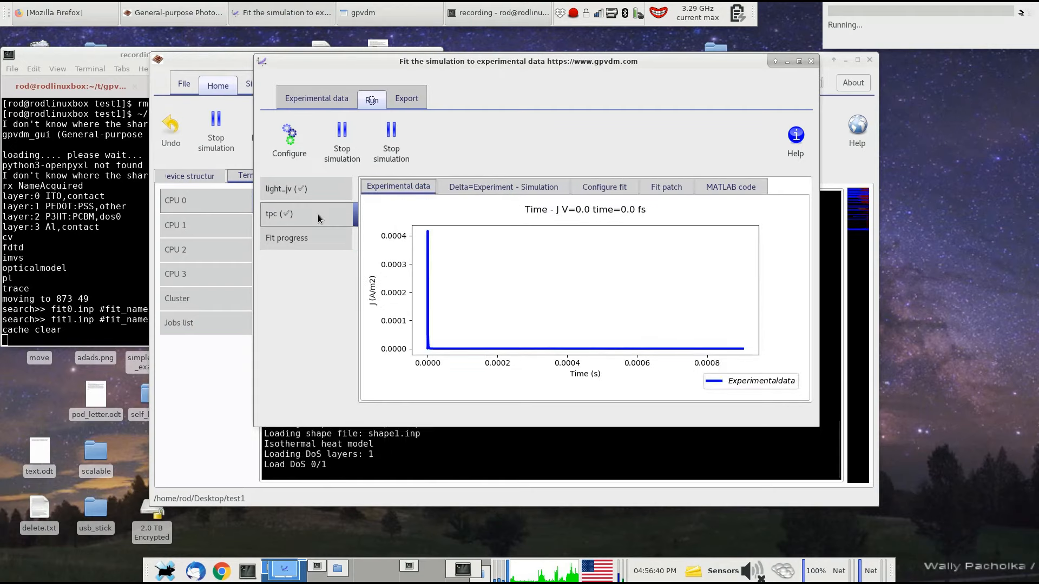
{"action": "left_click", "coordinate": [482, 185]}
{"action": "left_click", "coordinate": [322, 190]}
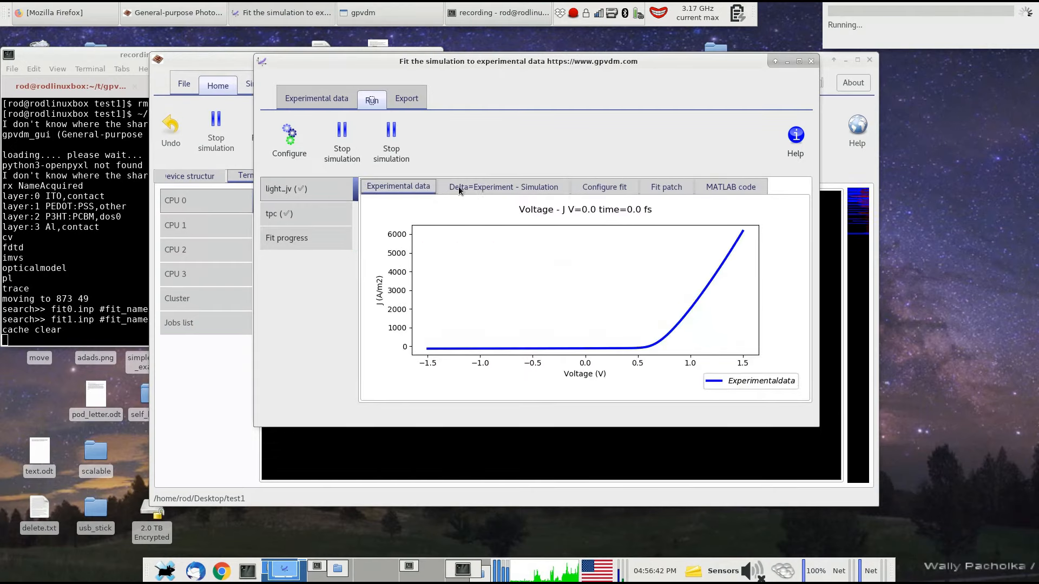
{"action": "left_click", "coordinate": [458, 186]}
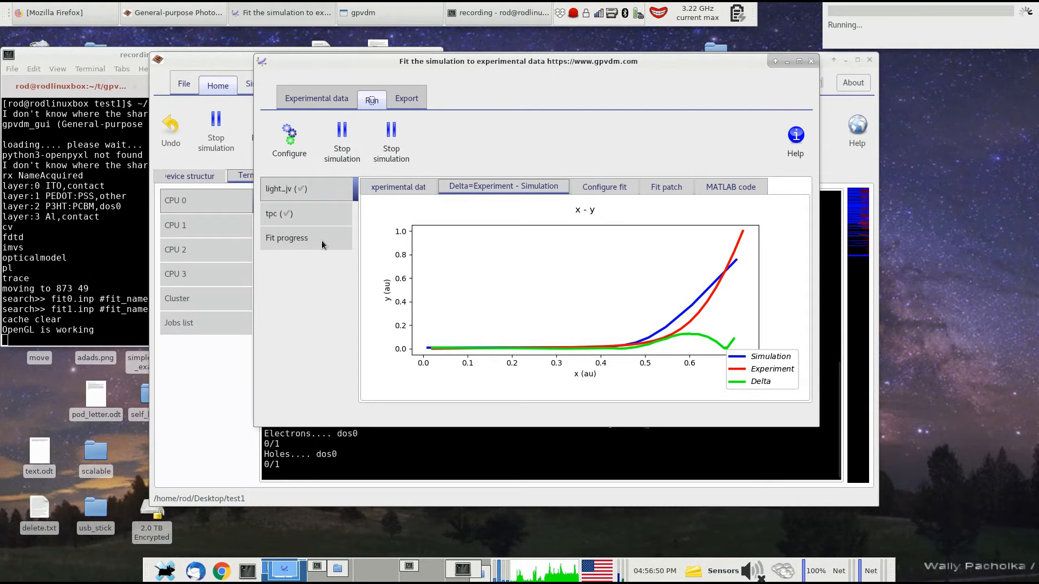
{"action": "left_click", "coordinate": [321, 244]}
{"action": "left_click", "coordinate": [321, 214]}
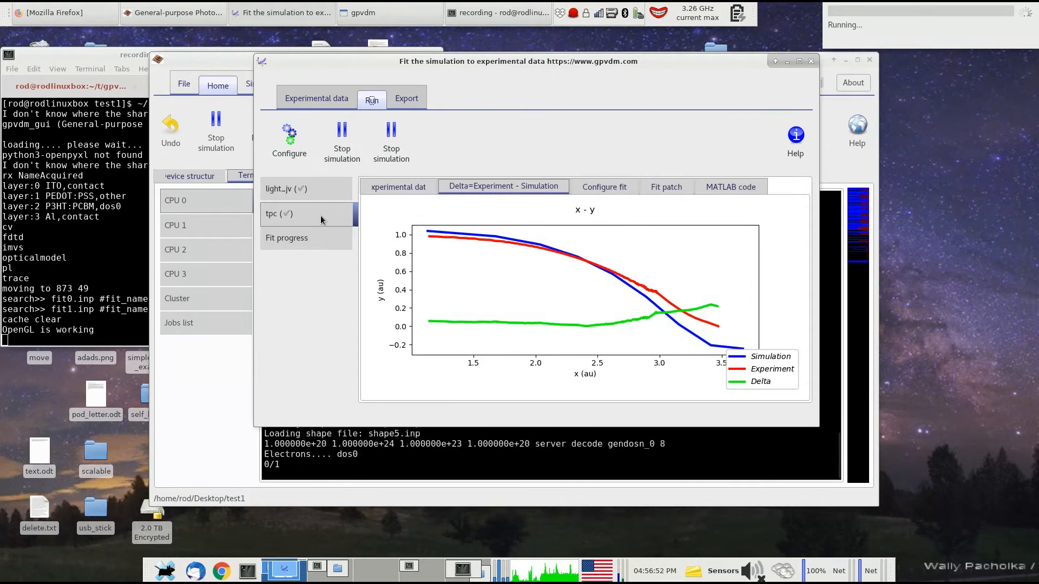
{"action": "left_click", "coordinate": [317, 198]}
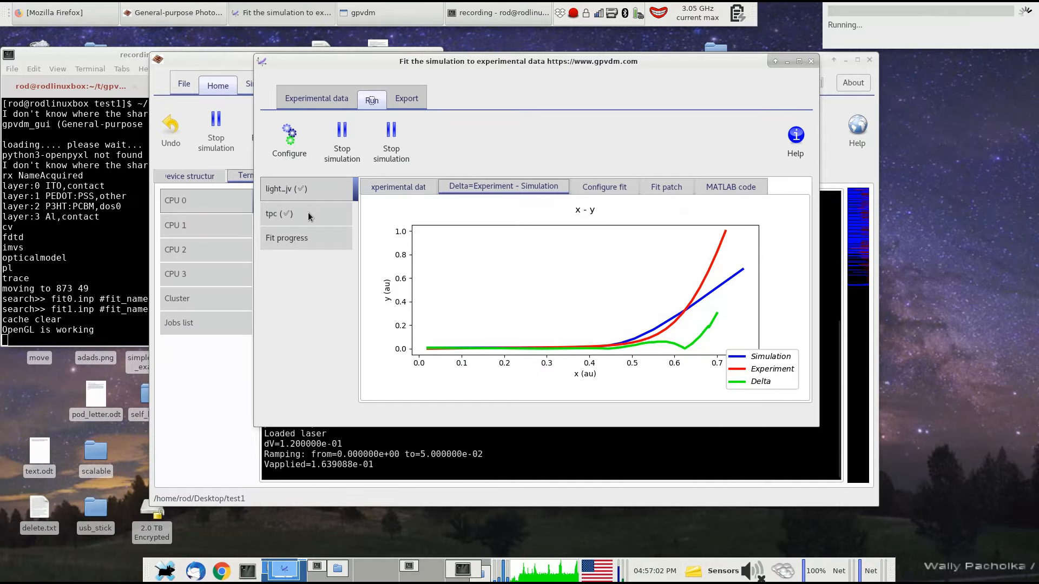
{"action": "left_click", "coordinate": [308, 217]}
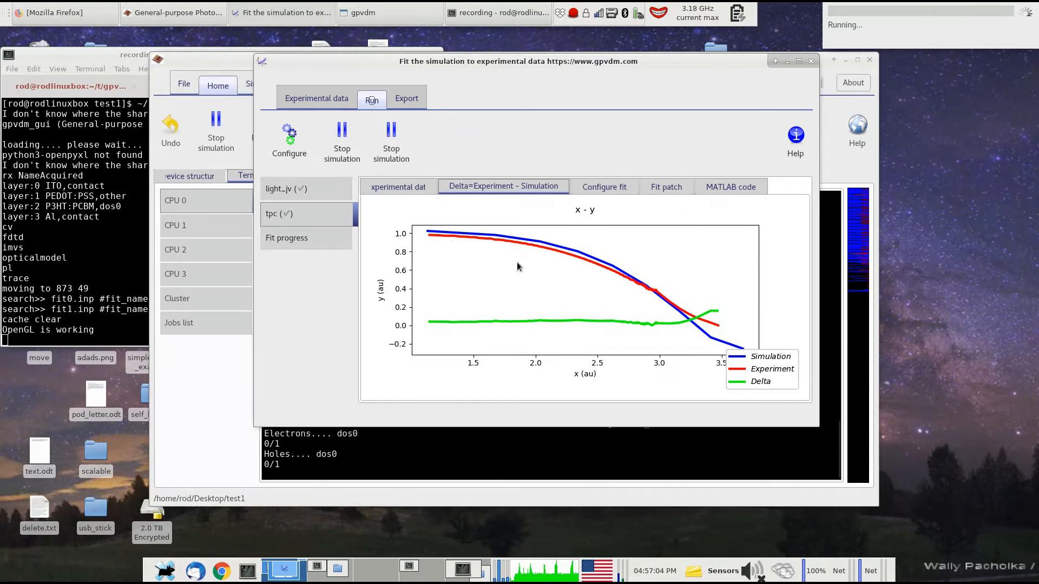
Step: Check the fitlog.dat curve and both data sets' delta plots, and stop the running fit
{"action": "left_click", "coordinate": [313, 250]}
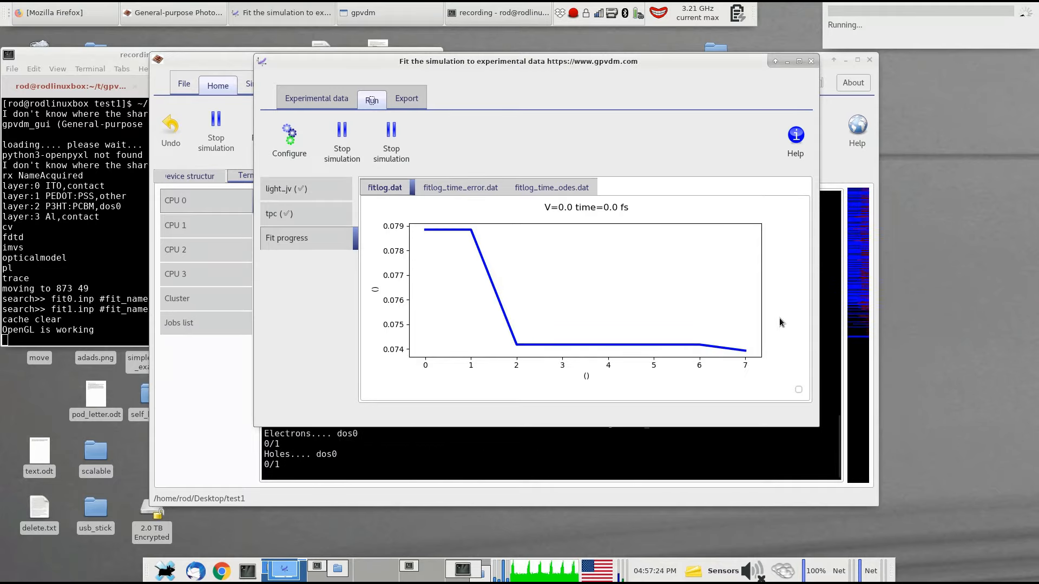
{"action": "left_click", "coordinate": [311, 216]}
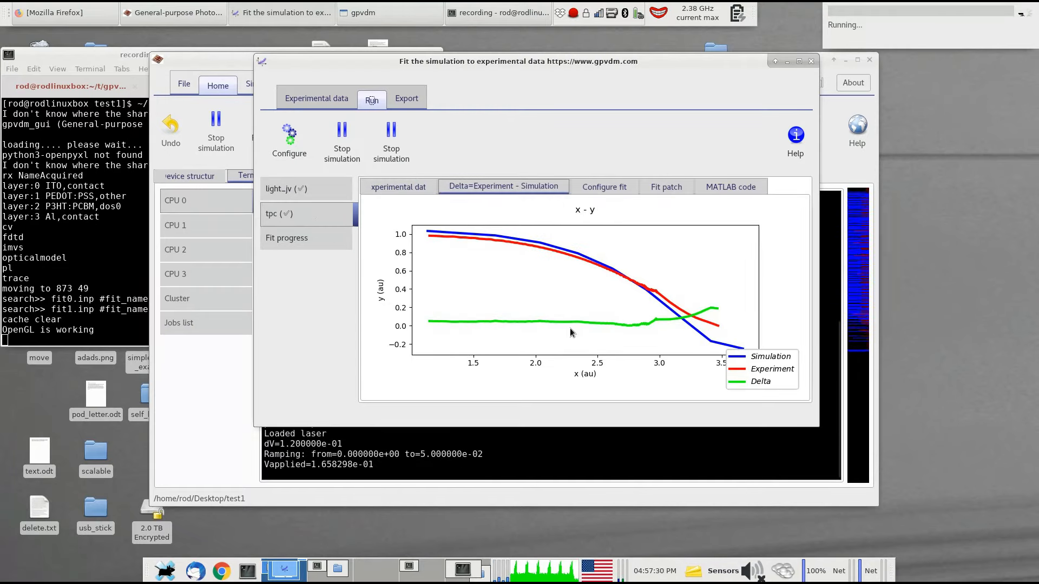
{"action": "left_click", "coordinate": [312, 186]}
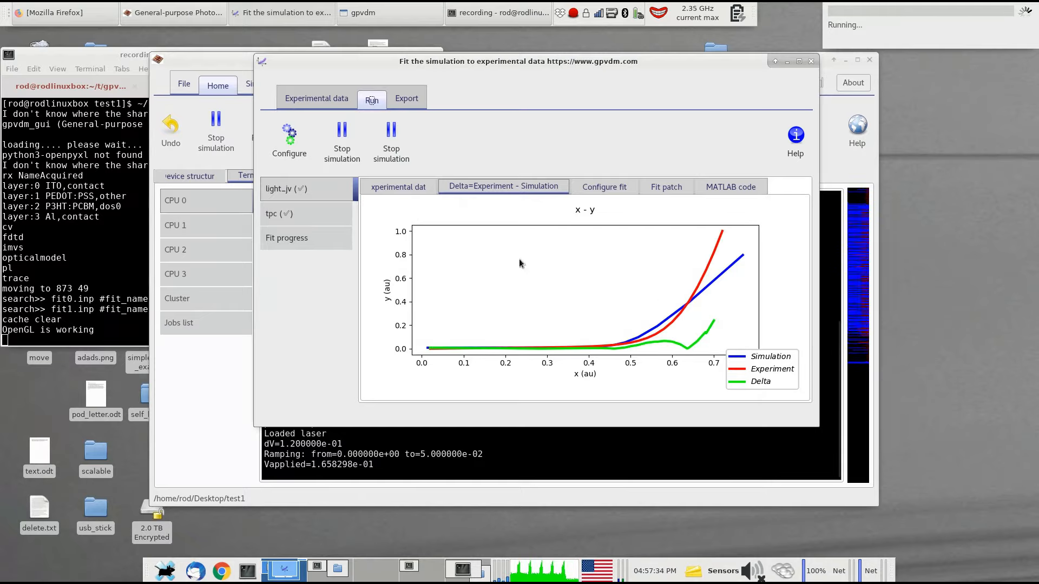
{"action": "left_click", "coordinate": [312, 213]}
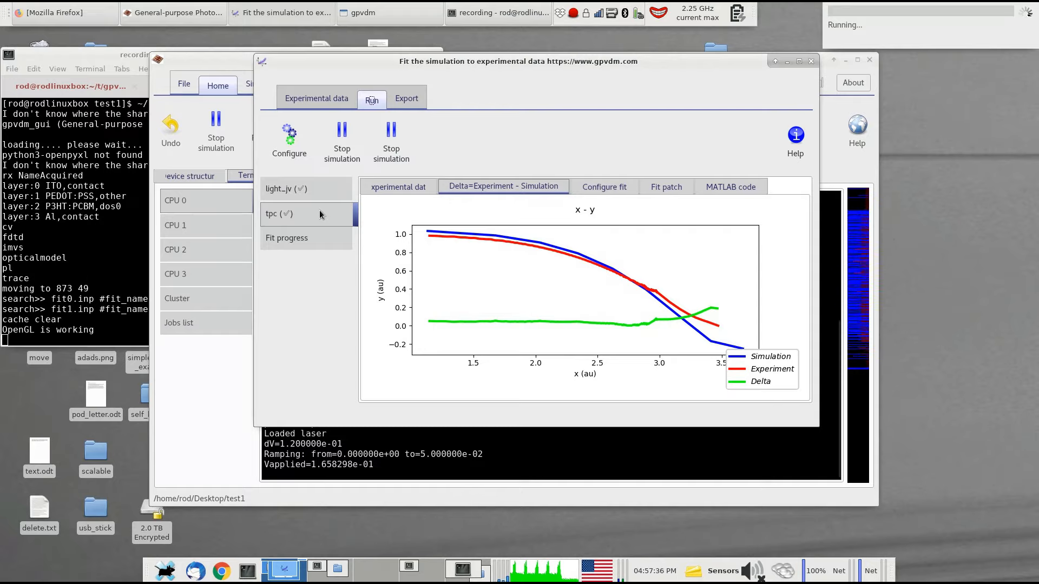
{"action": "left_click", "coordinate": [401, 139]}
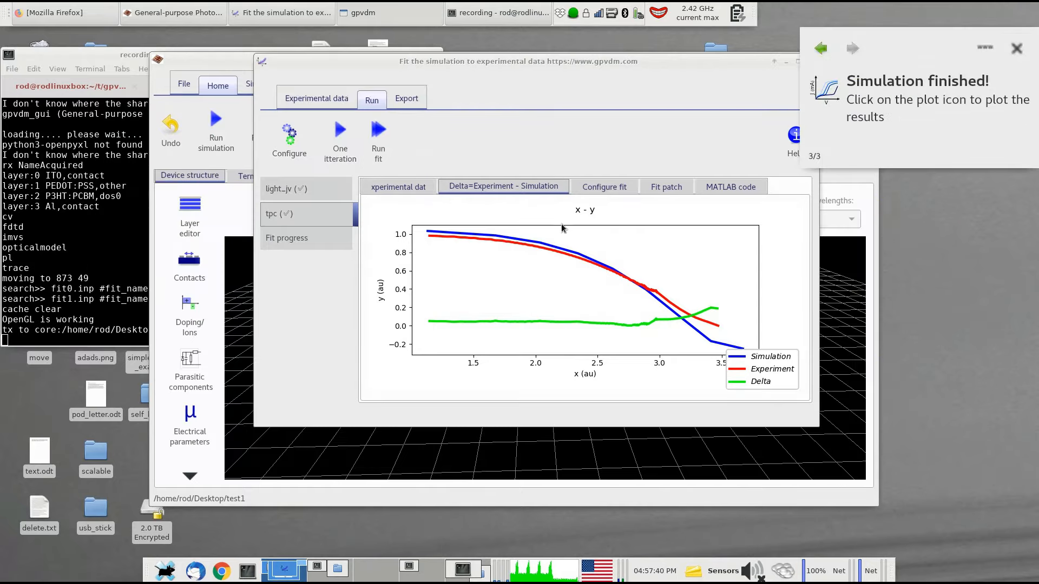
Step: Compare the stopped fit's tpc and light_jv delta plots and examine the fitlog.dat error curve
{"action": "left_click", "coordinate": [427, 190]}
{"action": "left_click", "coordinate": [471, 189]}
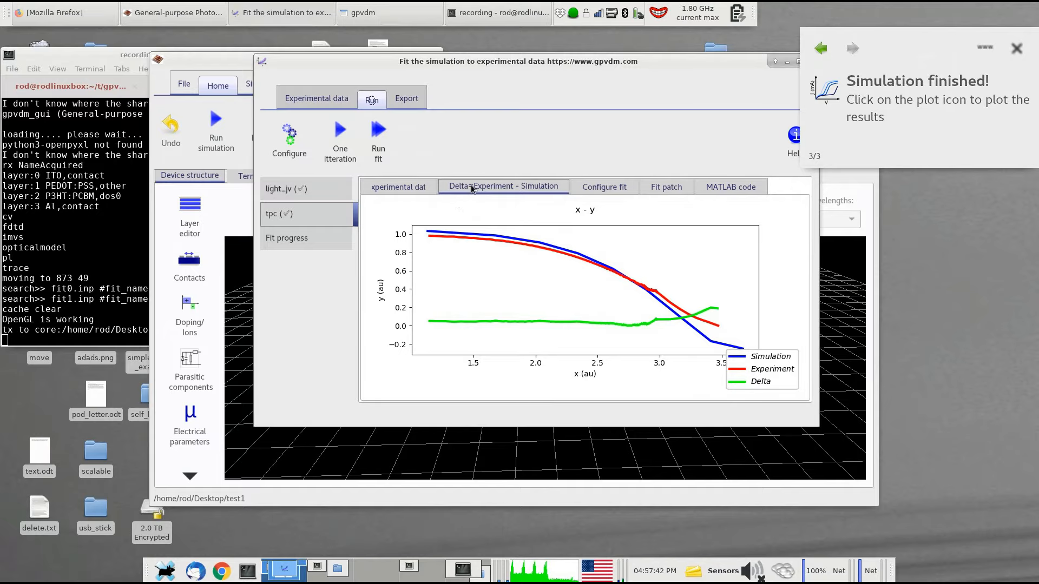
{"action": "left_click", "coordinate": [334, 196]}
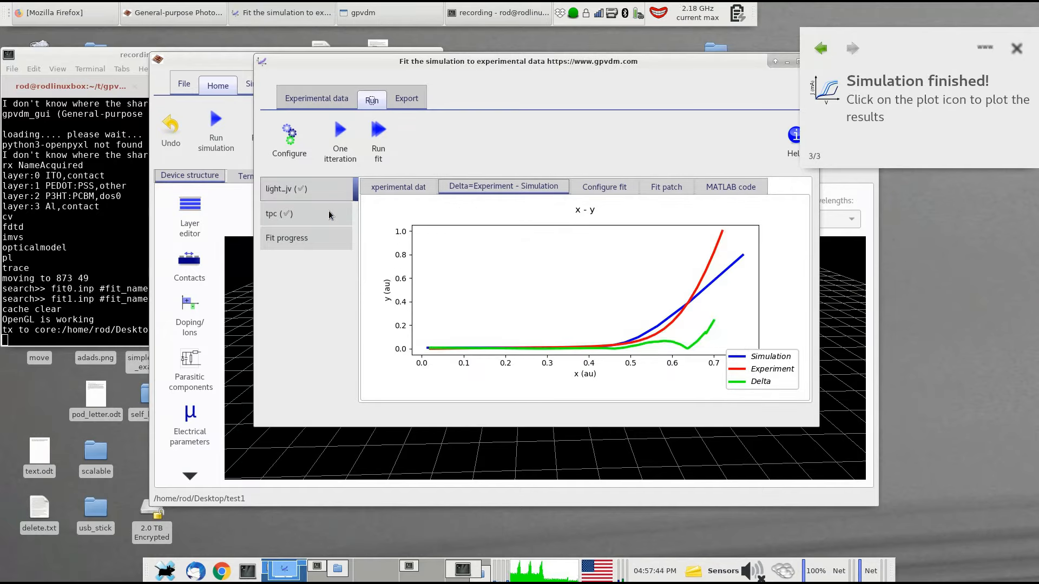
{"action": "left_click", "coordinate": [331, 215]}
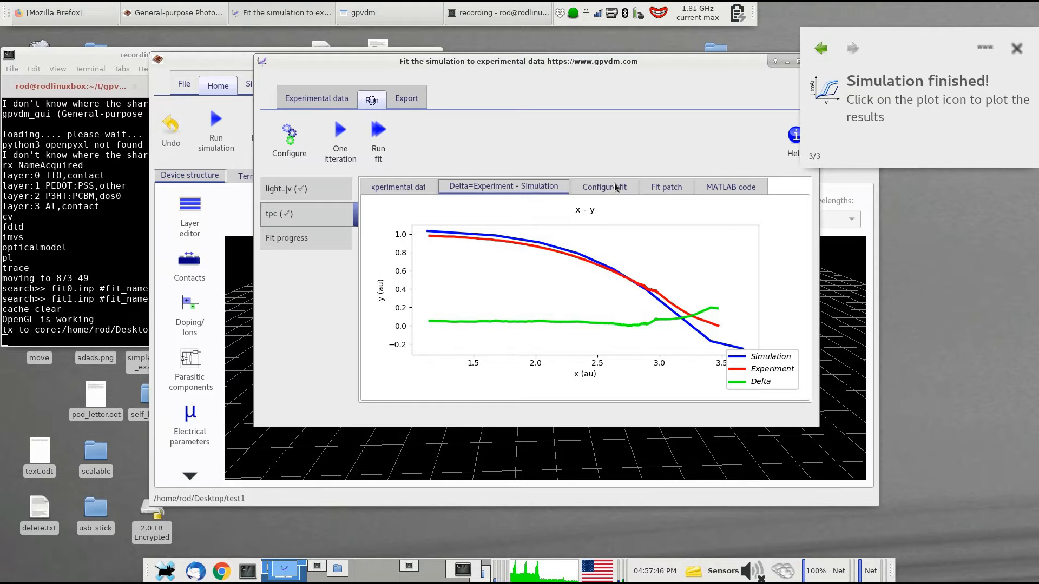
{"action": "left_click", "coordinate": [290, 190]}
{"action": "left_click", "coordinate": [294, 216]}
{"action": "left_click", "coordinate": [326, 197]}
{"action": "left_click", "coordinate": [325, 215]}
{"action": "left_click", "coordinate": [322, 243]}
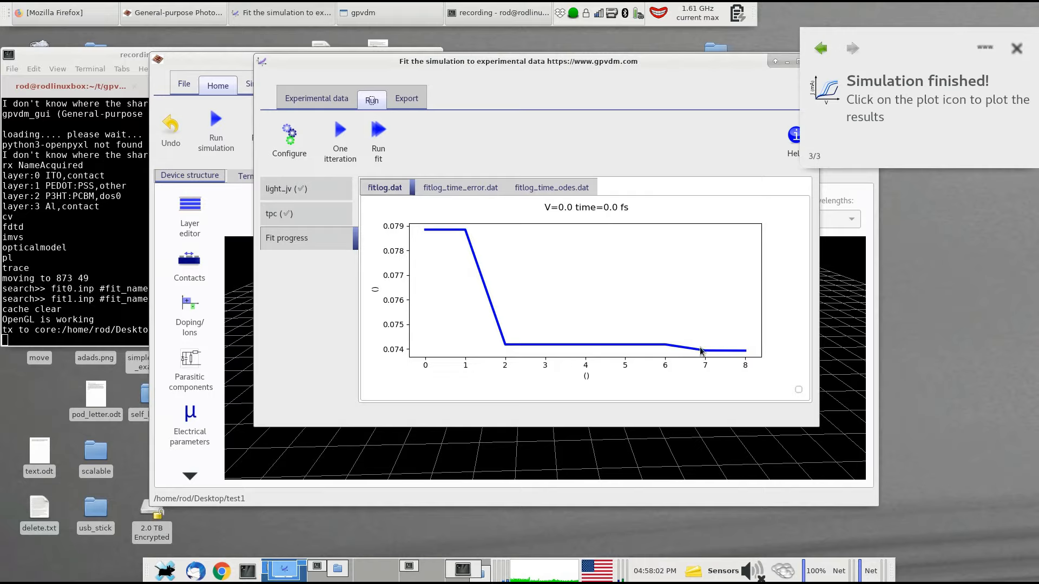
Step: Inspect where simulation and experiment diverge in the tpc and light_jv delta plots
{"action": "left_click", "coordinate": [328, 208]}
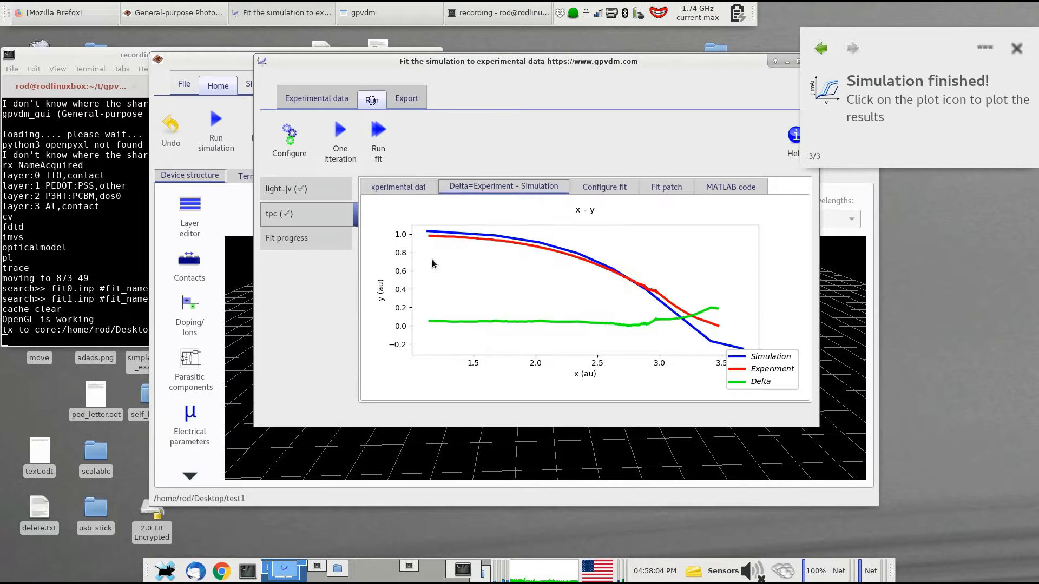
{"action": "left_click", "coordinate": [328, 197]}
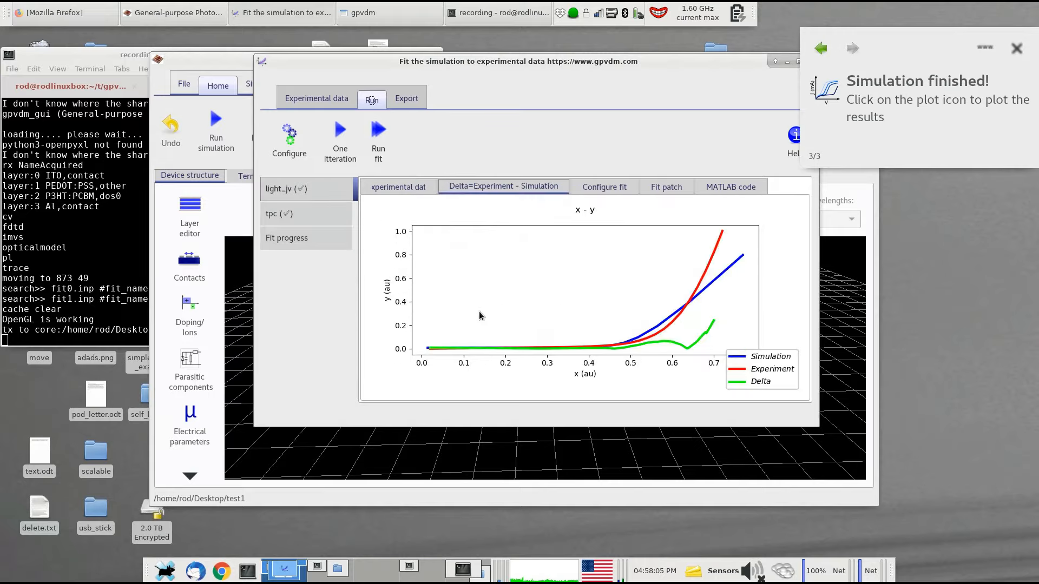
{"action": "left_click", "coordinate": [335, 220]}
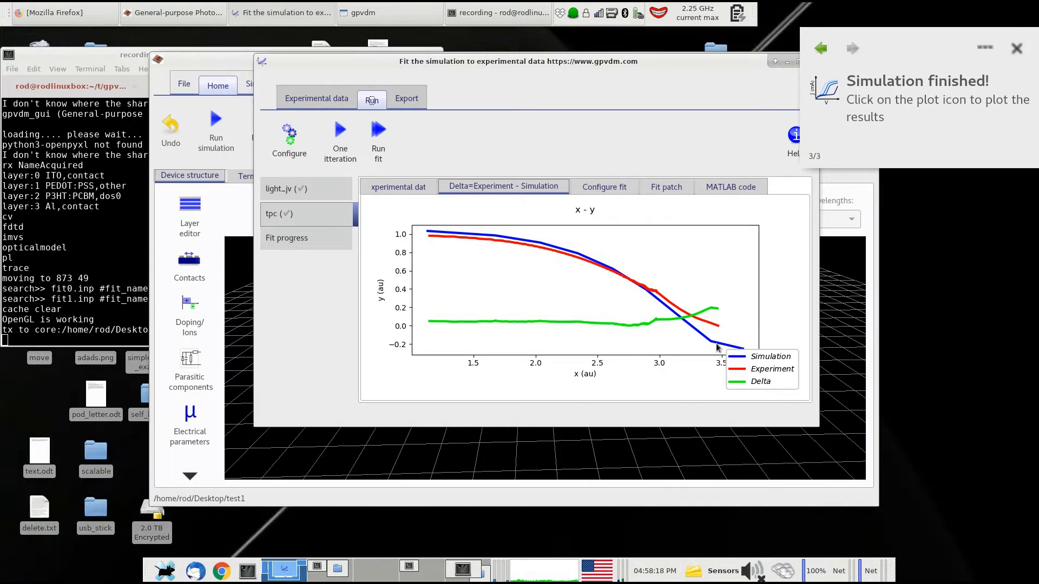
{"action": "left_click", "coordinate": [310, 196]}
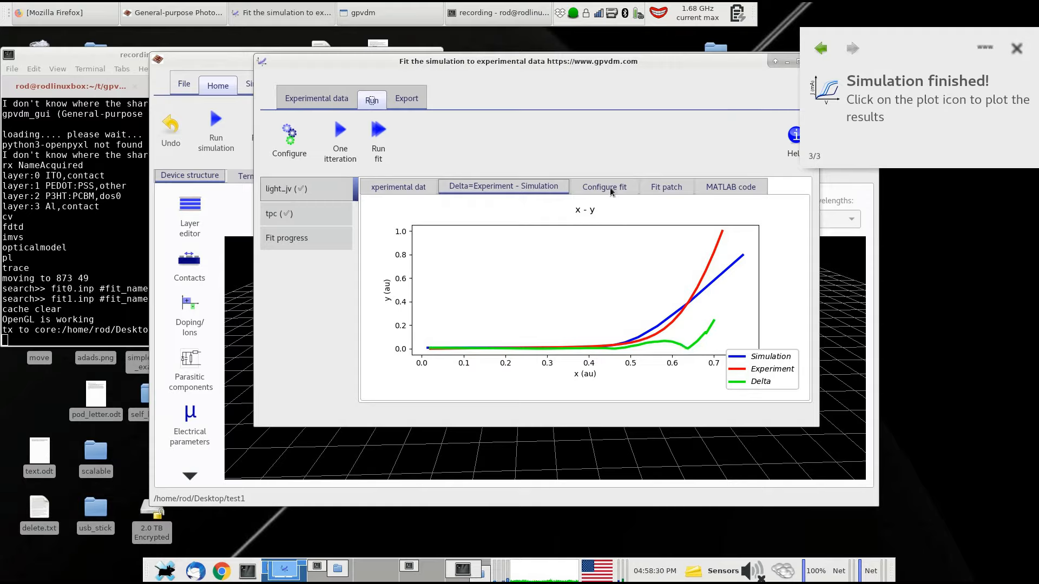
{"action": "left_click", "coordinate": [334, 208]}
Step: Set the light_jv data set's fit error multiplier to 2.0 and run one fit iteration
{"action": "left_click", "coordinate": [313, 191]}
{"action": "left_click", "coordinate": [595, 188]}
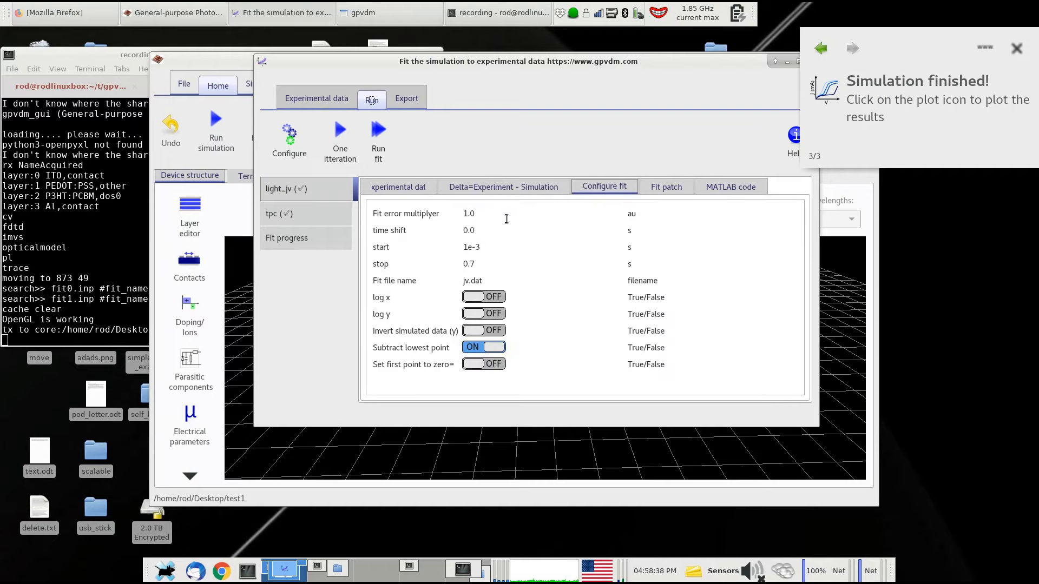
{"action": "double_click", "coordinate": [507, 216]}
{"action": "type", "text": "2.0"}
{"action": "left_click", "coordinate": [340, 212]}
{"action": "left_click", "coordinate": [340, 142]}
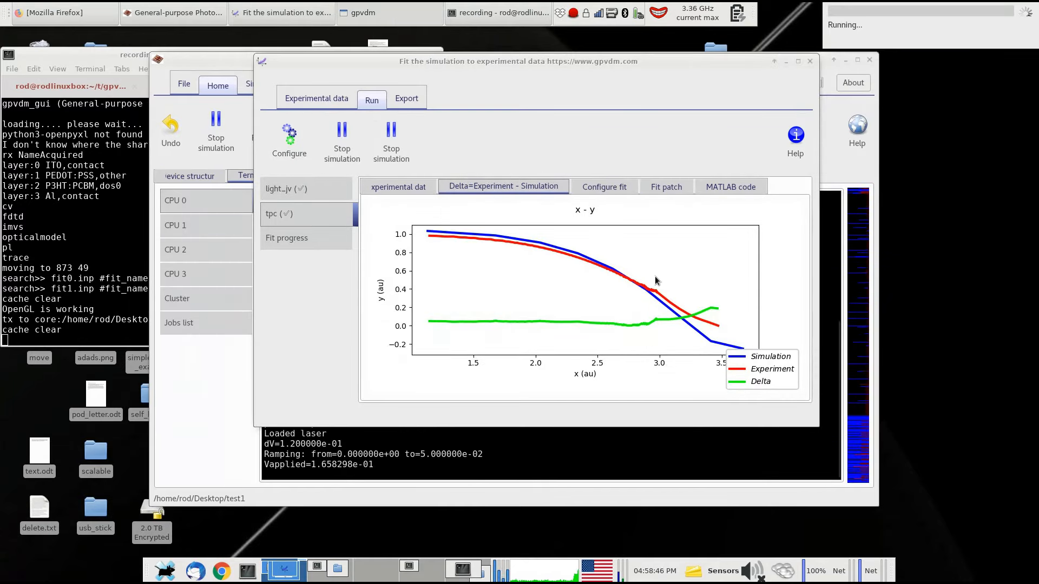
Step: Check the fit progress and the light_jv and tpc delta plots with the new error weighting
{"action": "left_click", "coordinate": [293, 242]}
{"action": "left_click", "coordinate": [279, 218]}
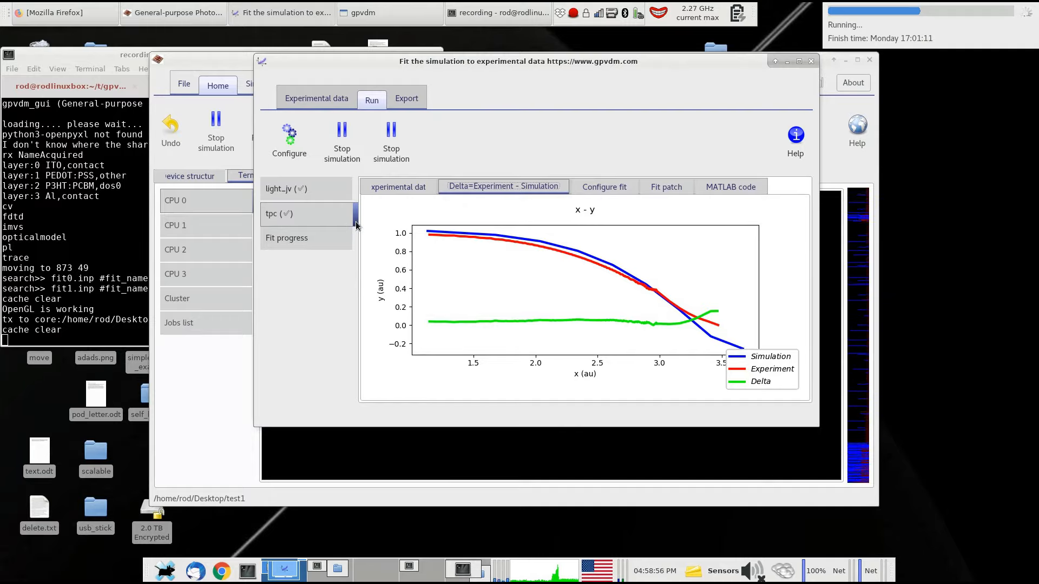
{"action": "left_click", "coordinate": [327, 189]}
{"action": "left_click", "coordinate": [306, 218]}
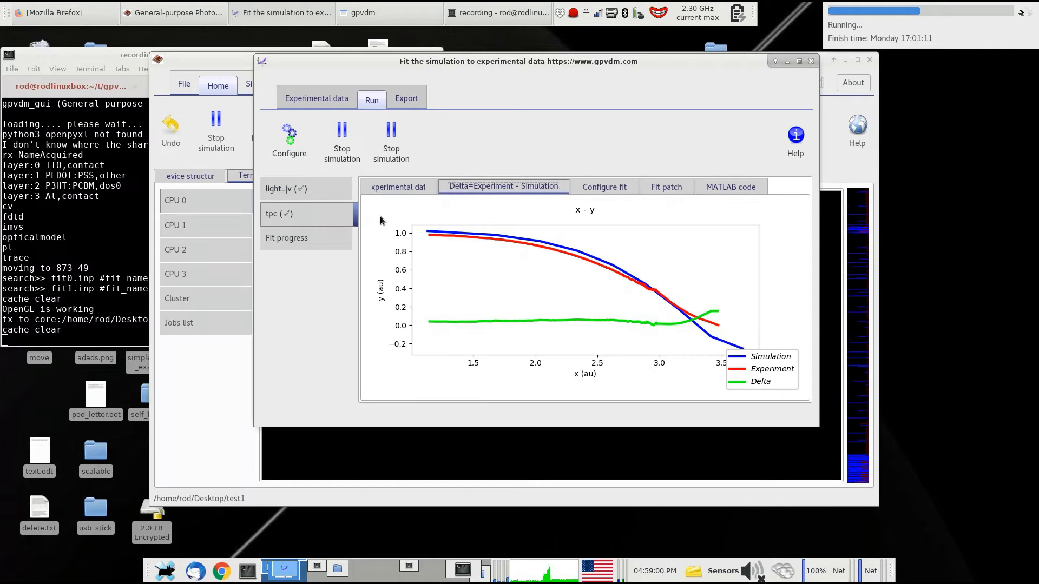